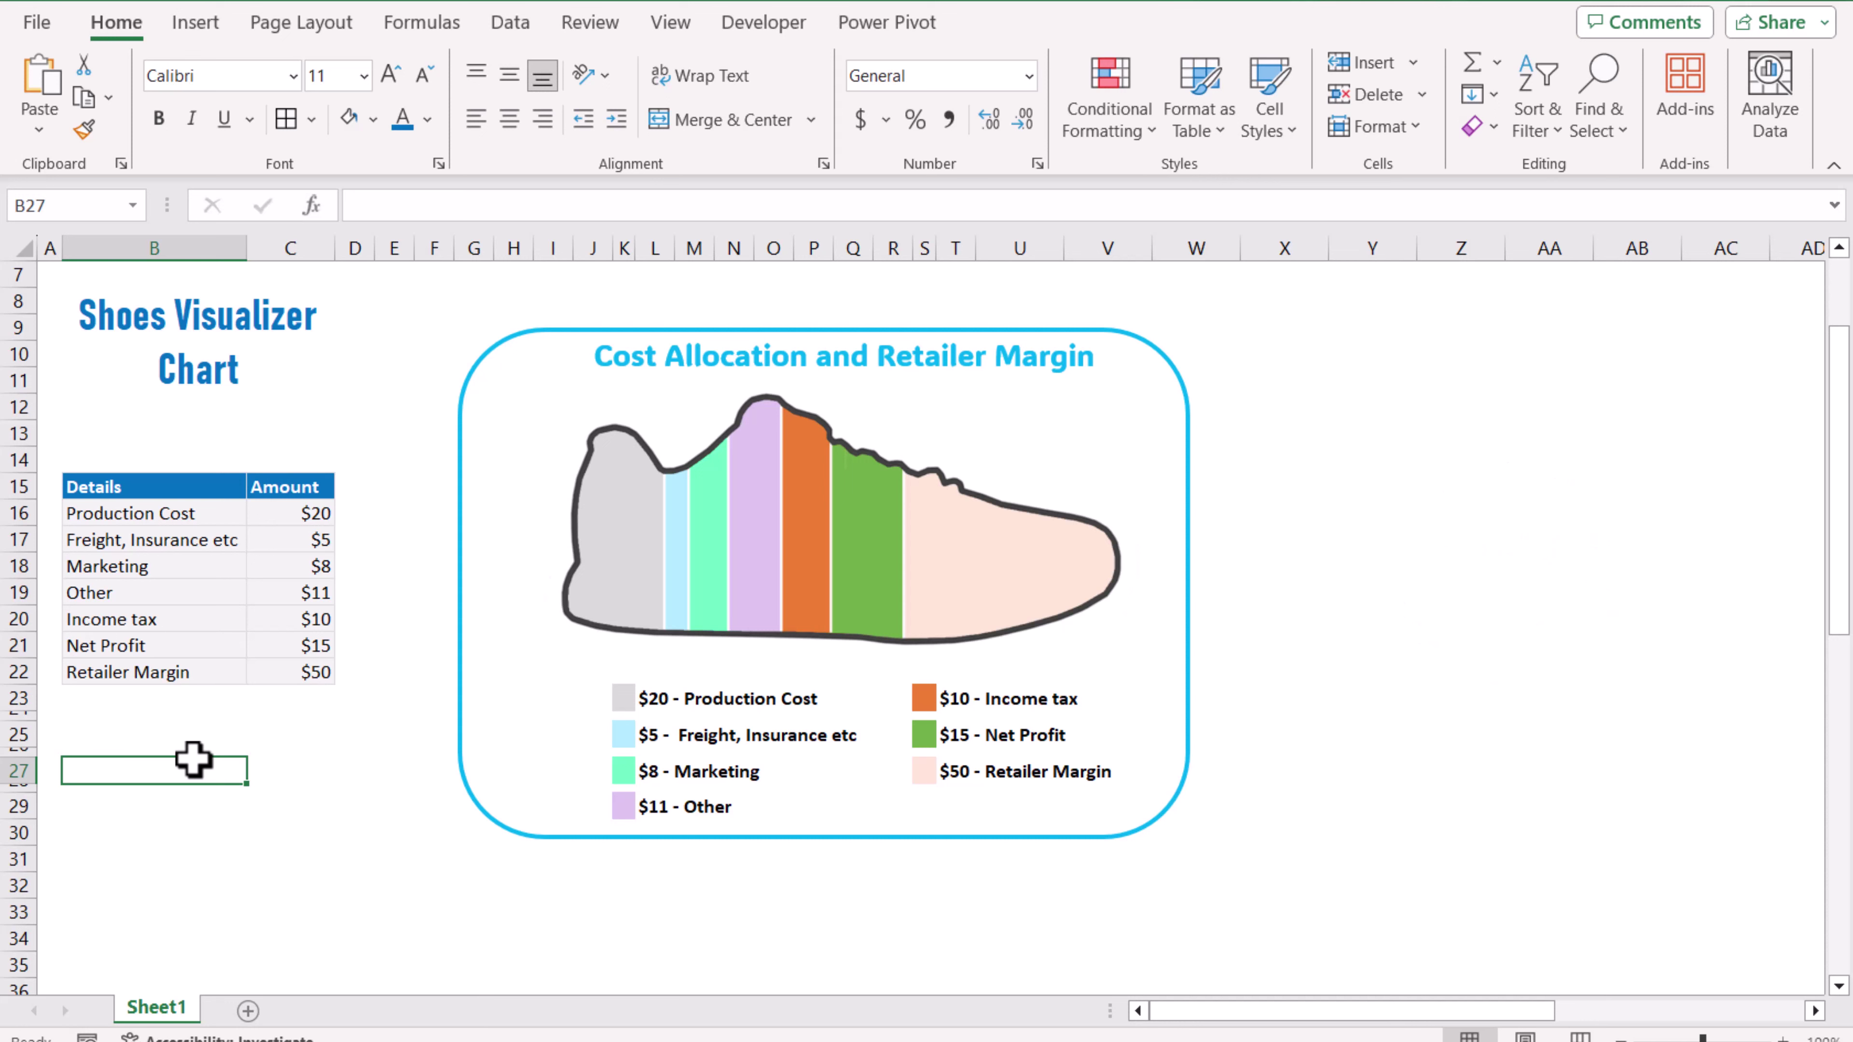
Enter 25 for Production Cost in C16, 5 for Income tax in C20 and 40 for Retailer Margin in C22.
{"action": "left_click", "coordinate": [175, 513]}
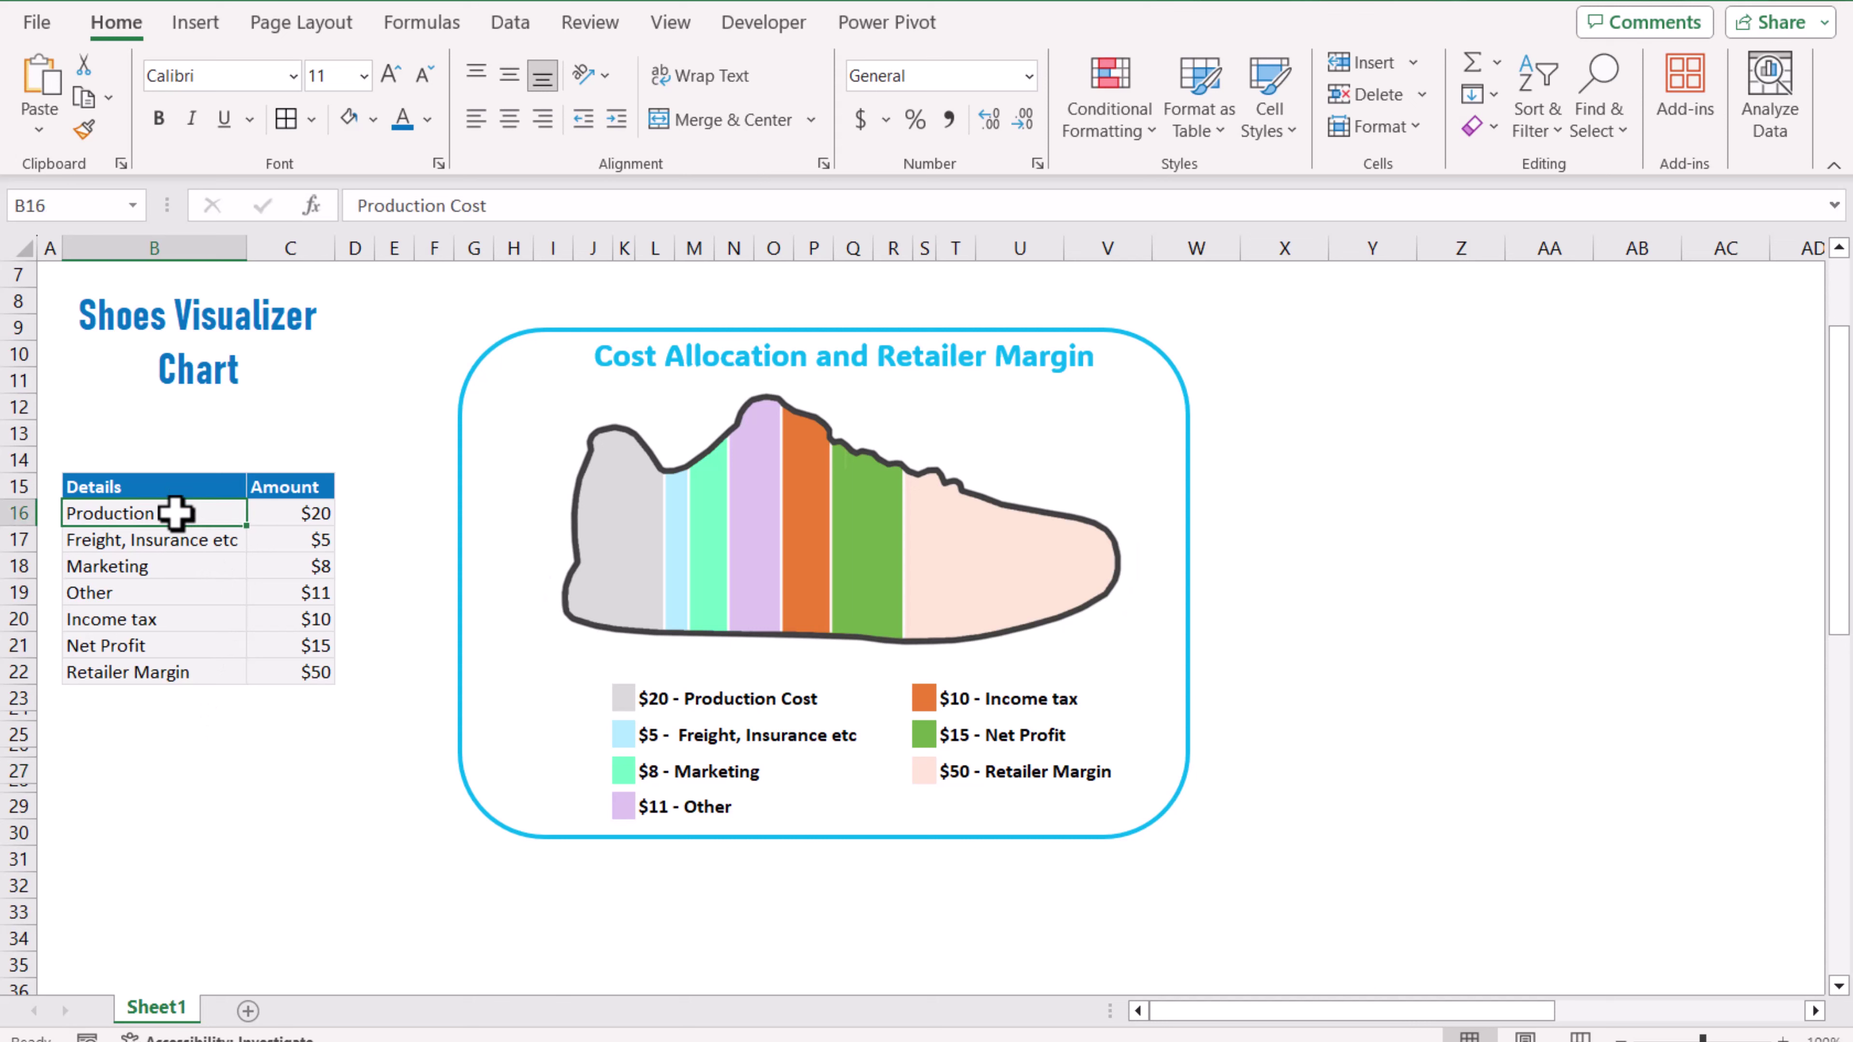
{"action": "key", "text": "Right"}
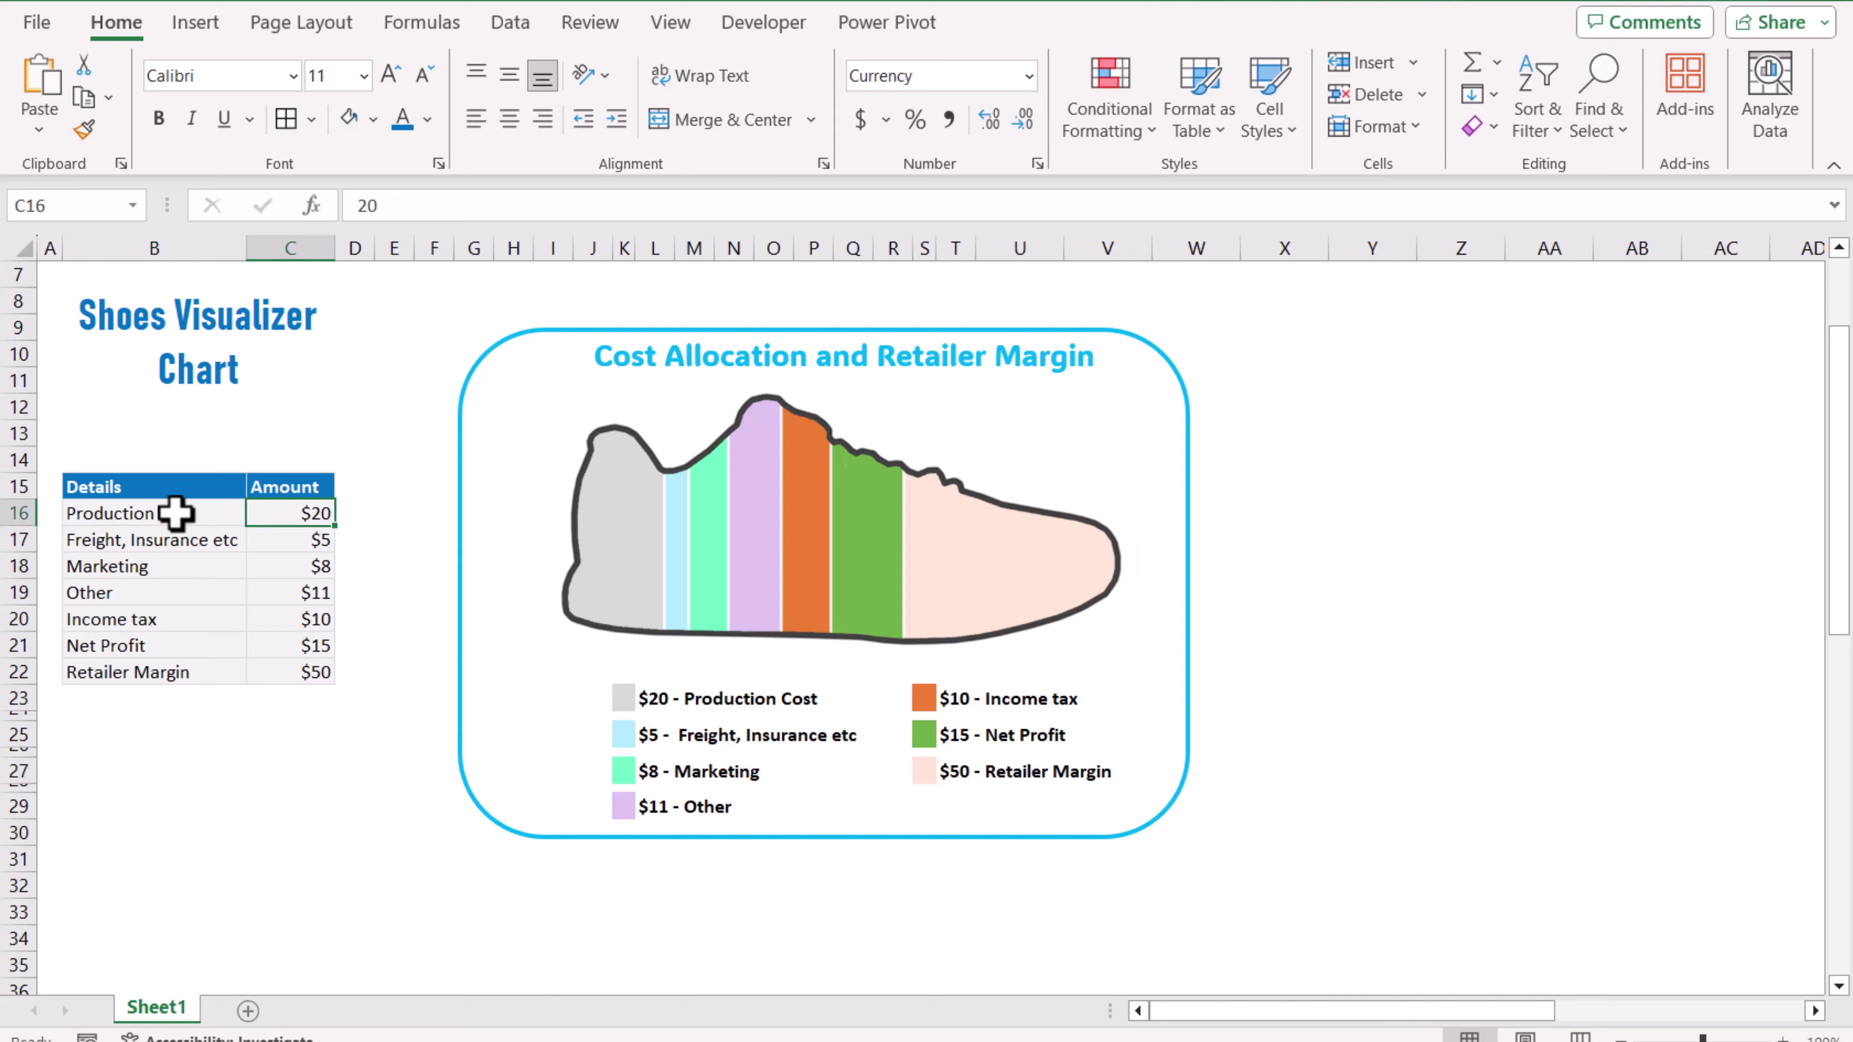
{"action": "type", "text": "2"}
{"action": "key", "text": "Return"}
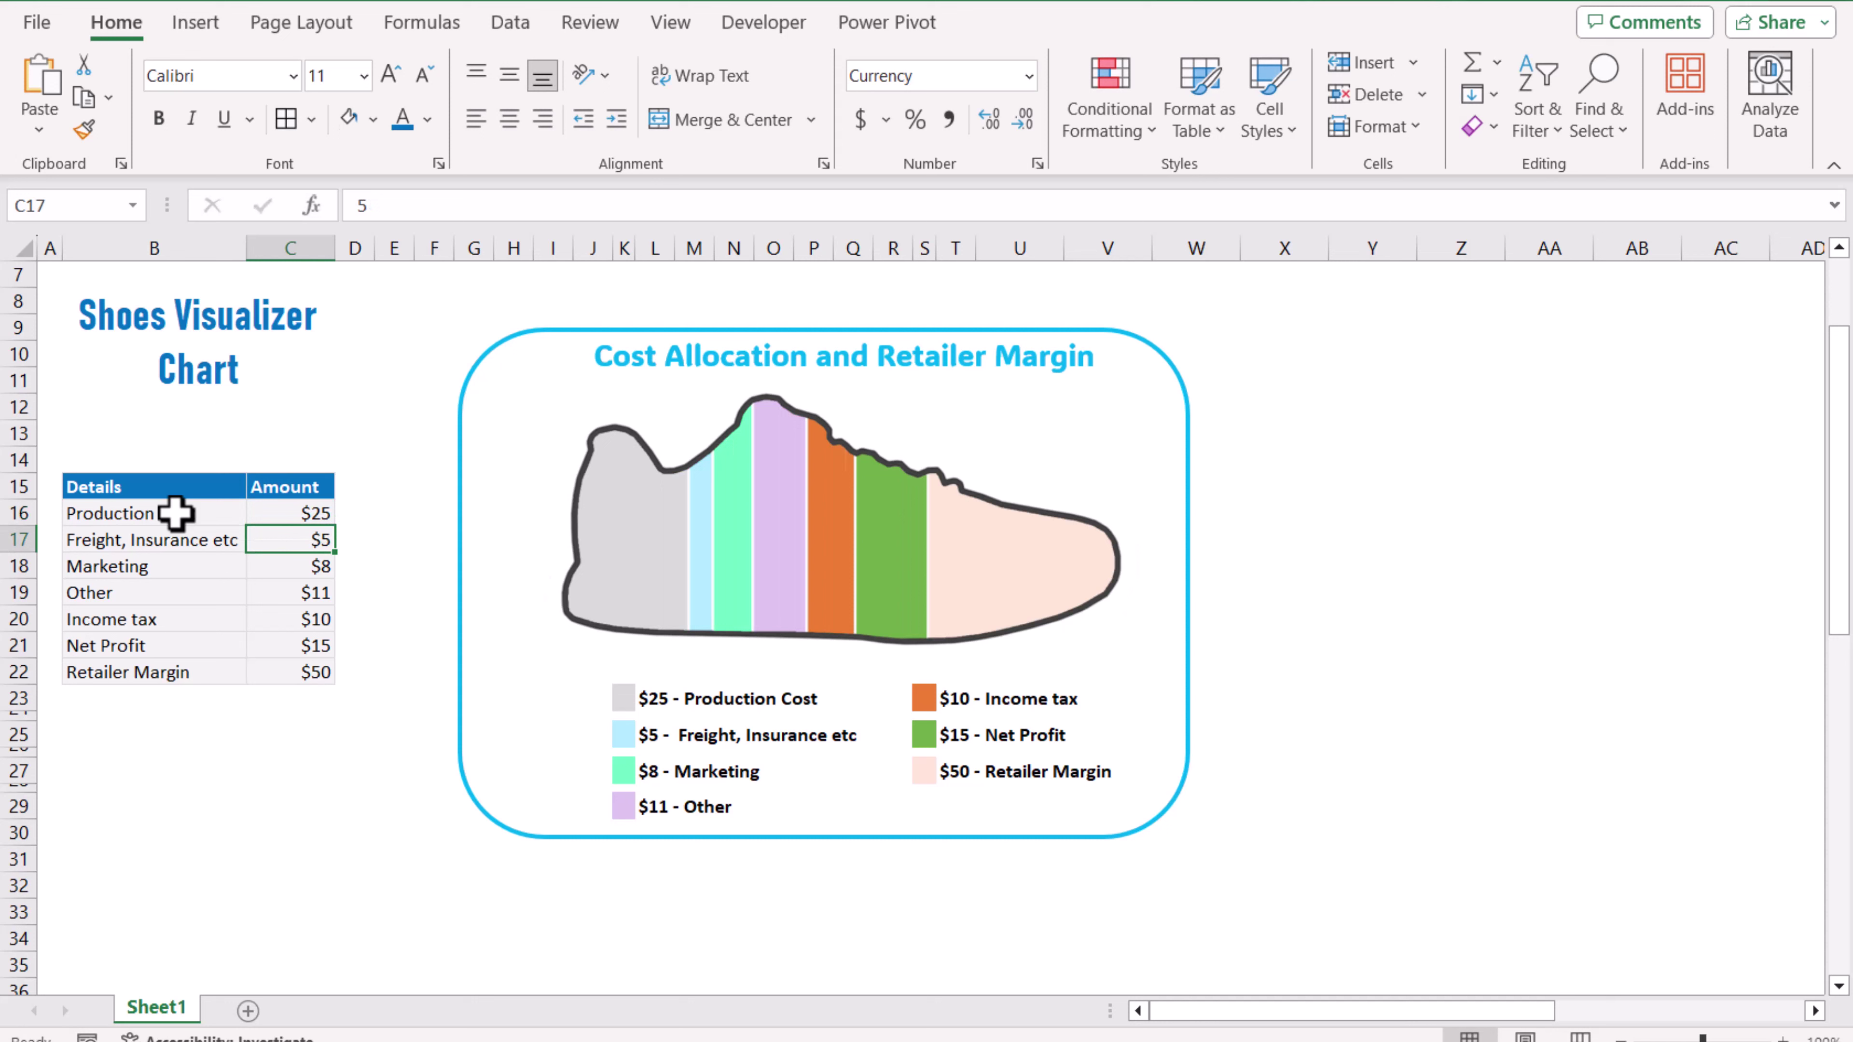
{"action": "key", "text": "Down"}
{"action": "key", "text": "Down"}
{"action": "key", "text": "Down"}
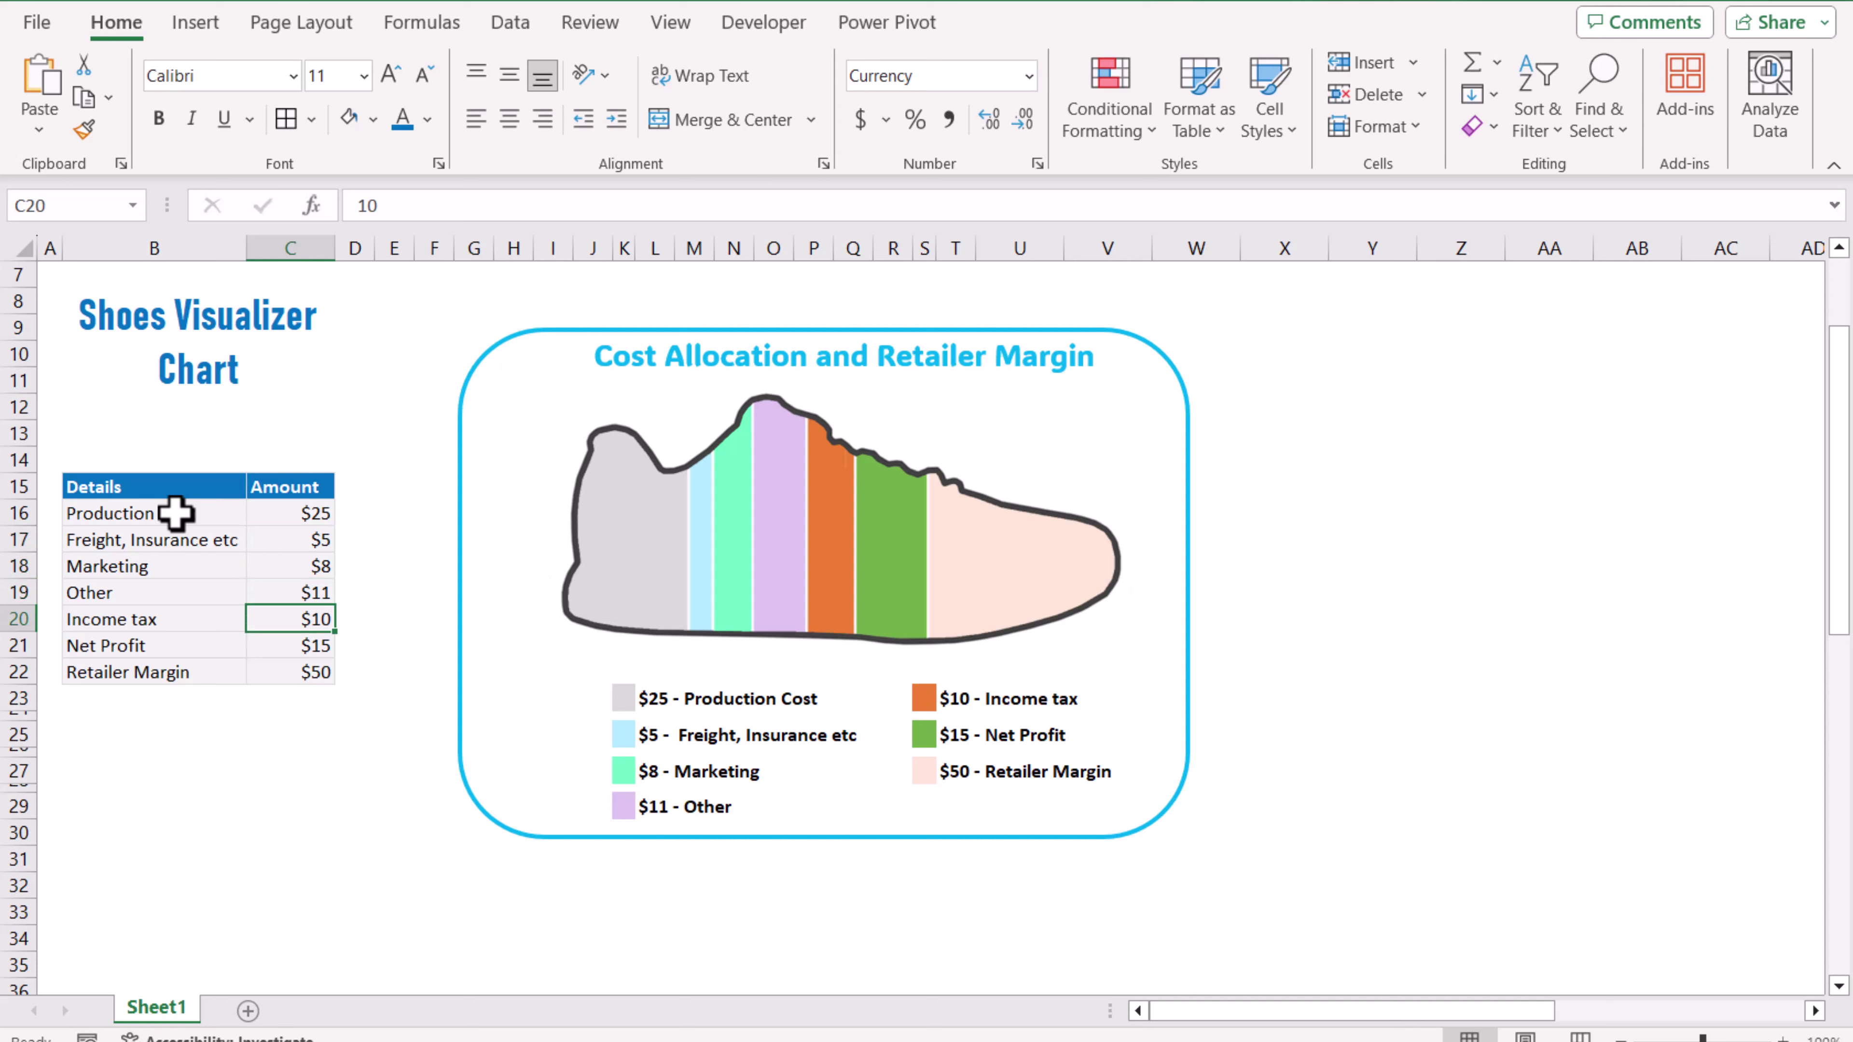
{"action": "type", "text": "5"}
{"action": "key", "text": "Return"}
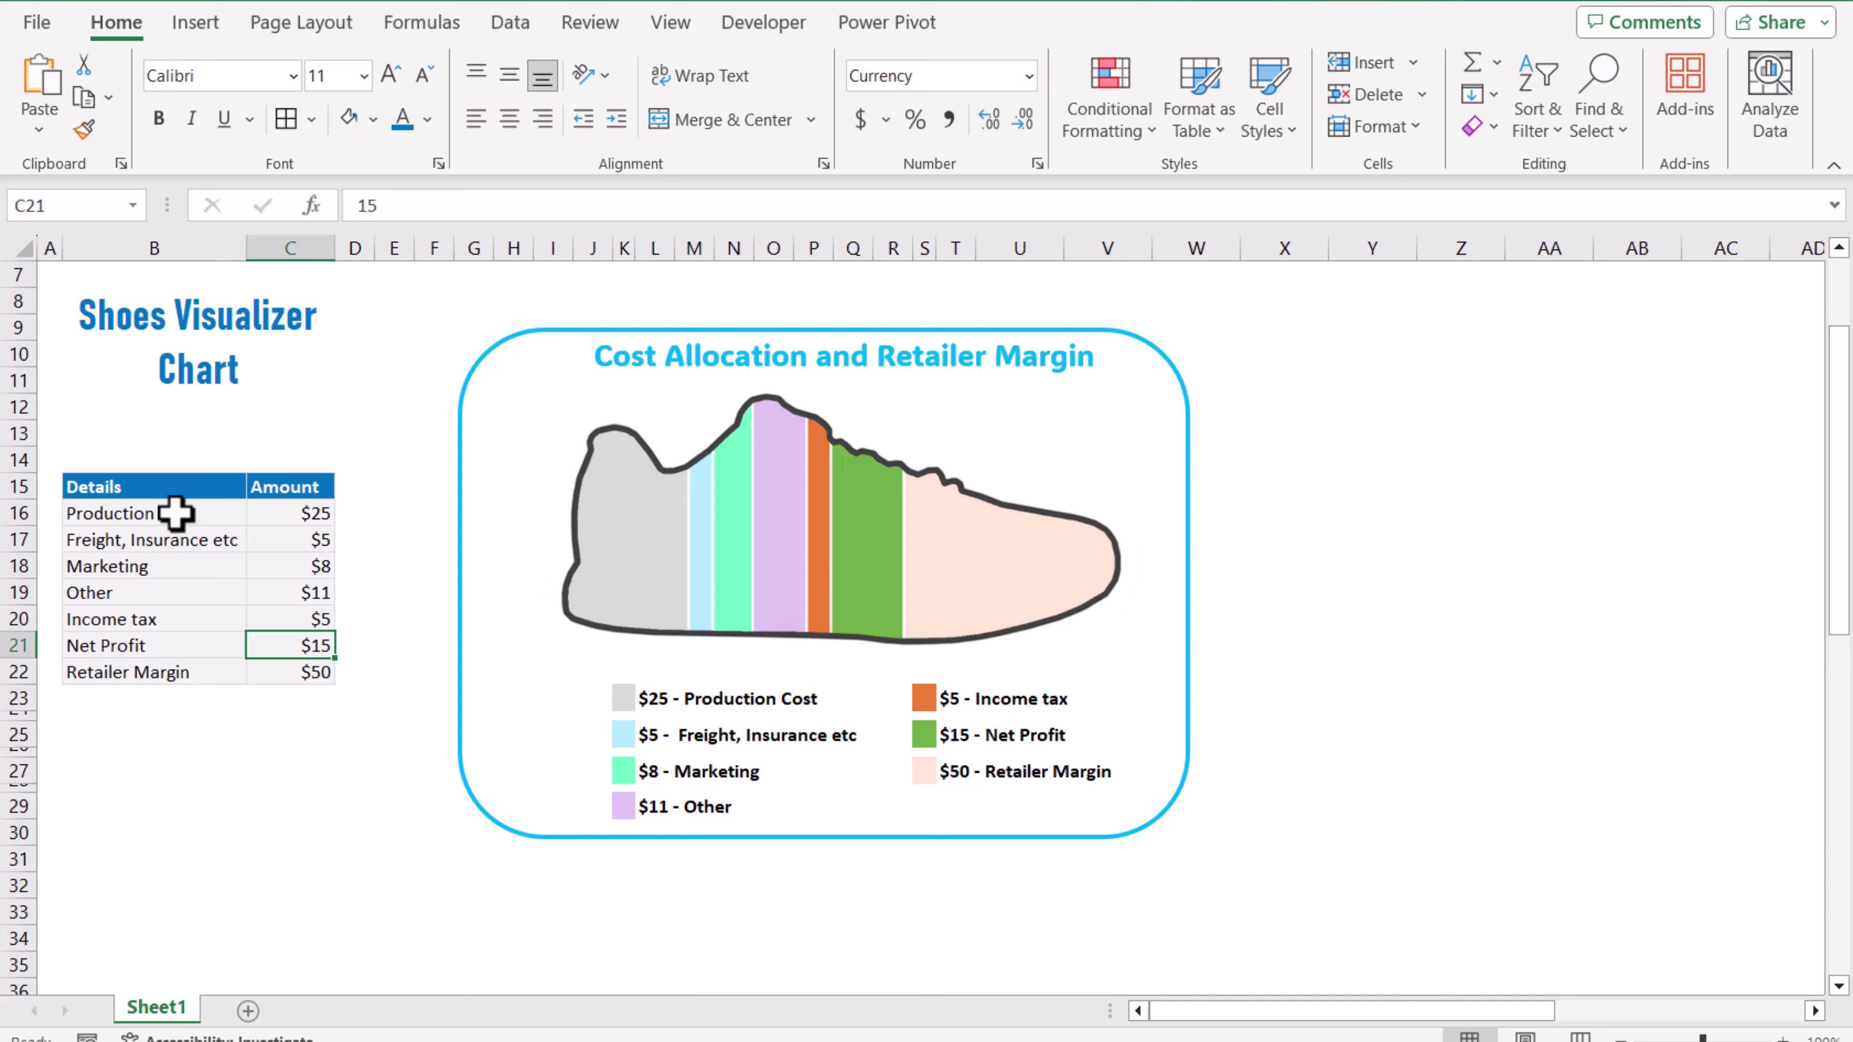
{"action": "key", "text": "Return"}
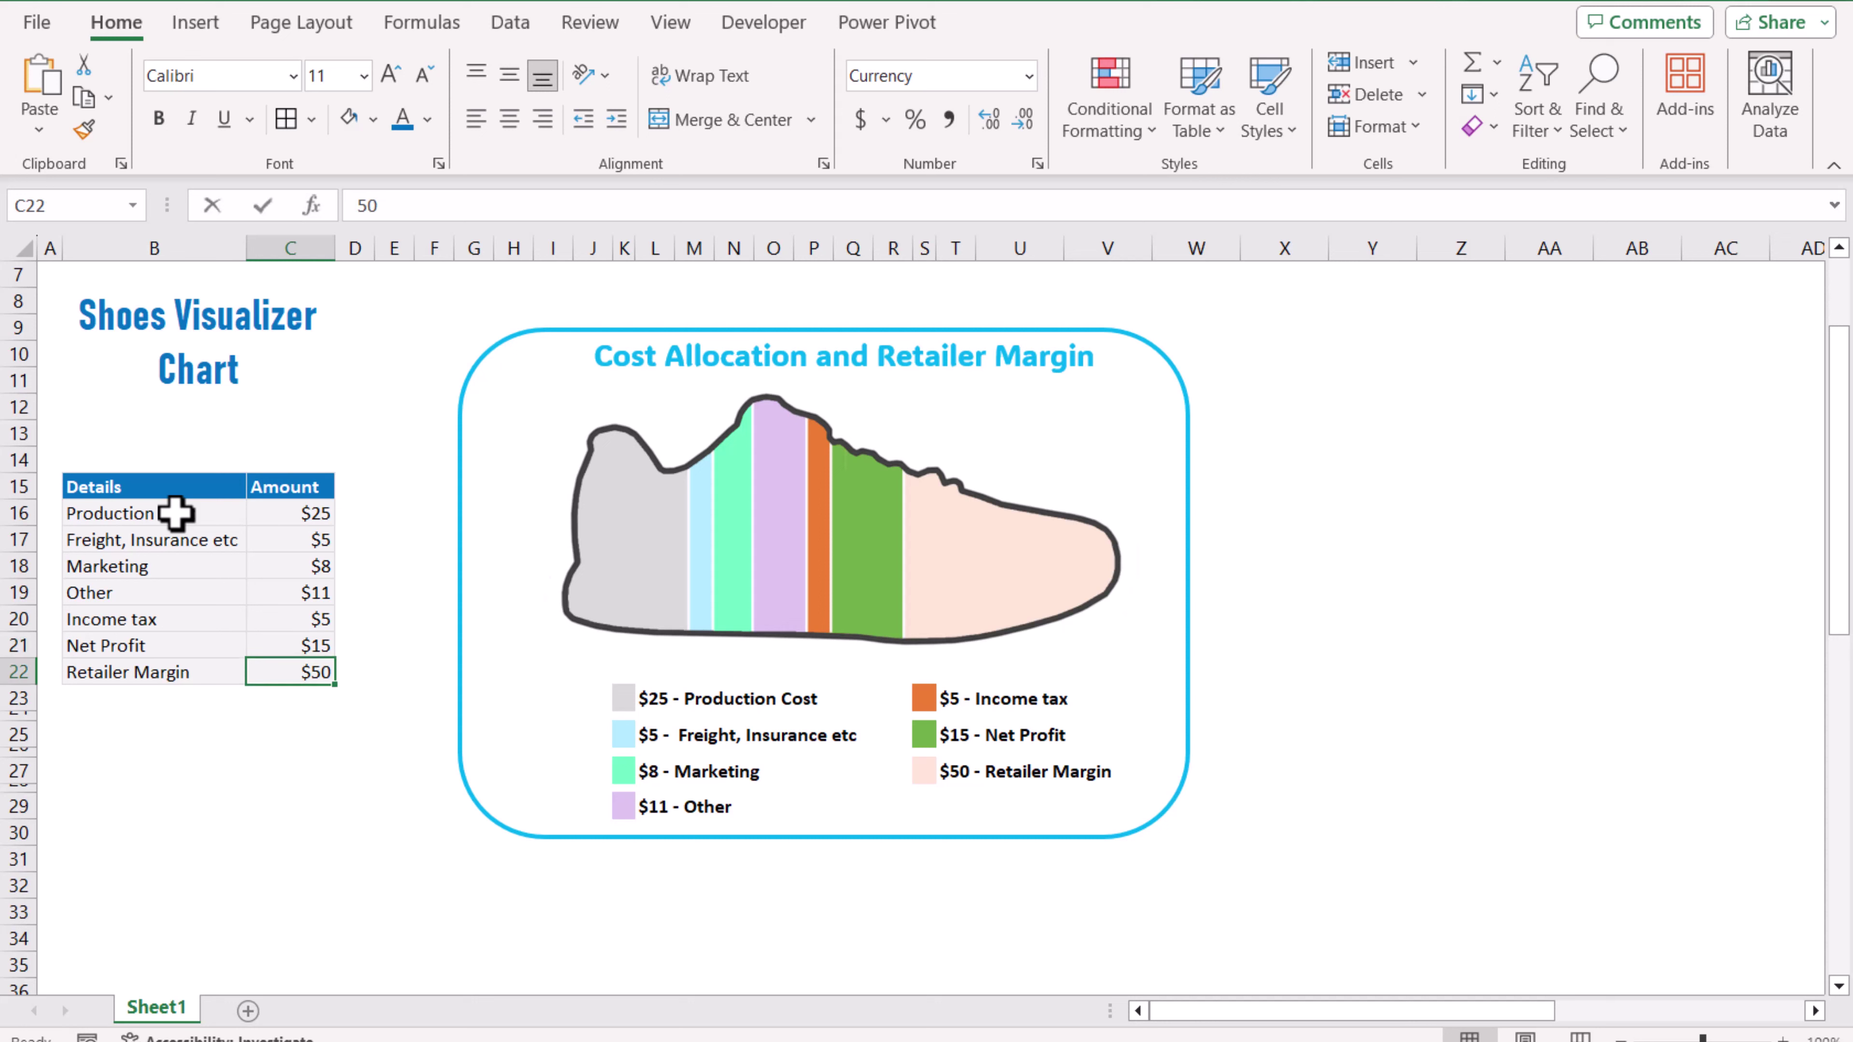
{"action": "type", "text": "40"}
{"action": "key", "text": "Return"}
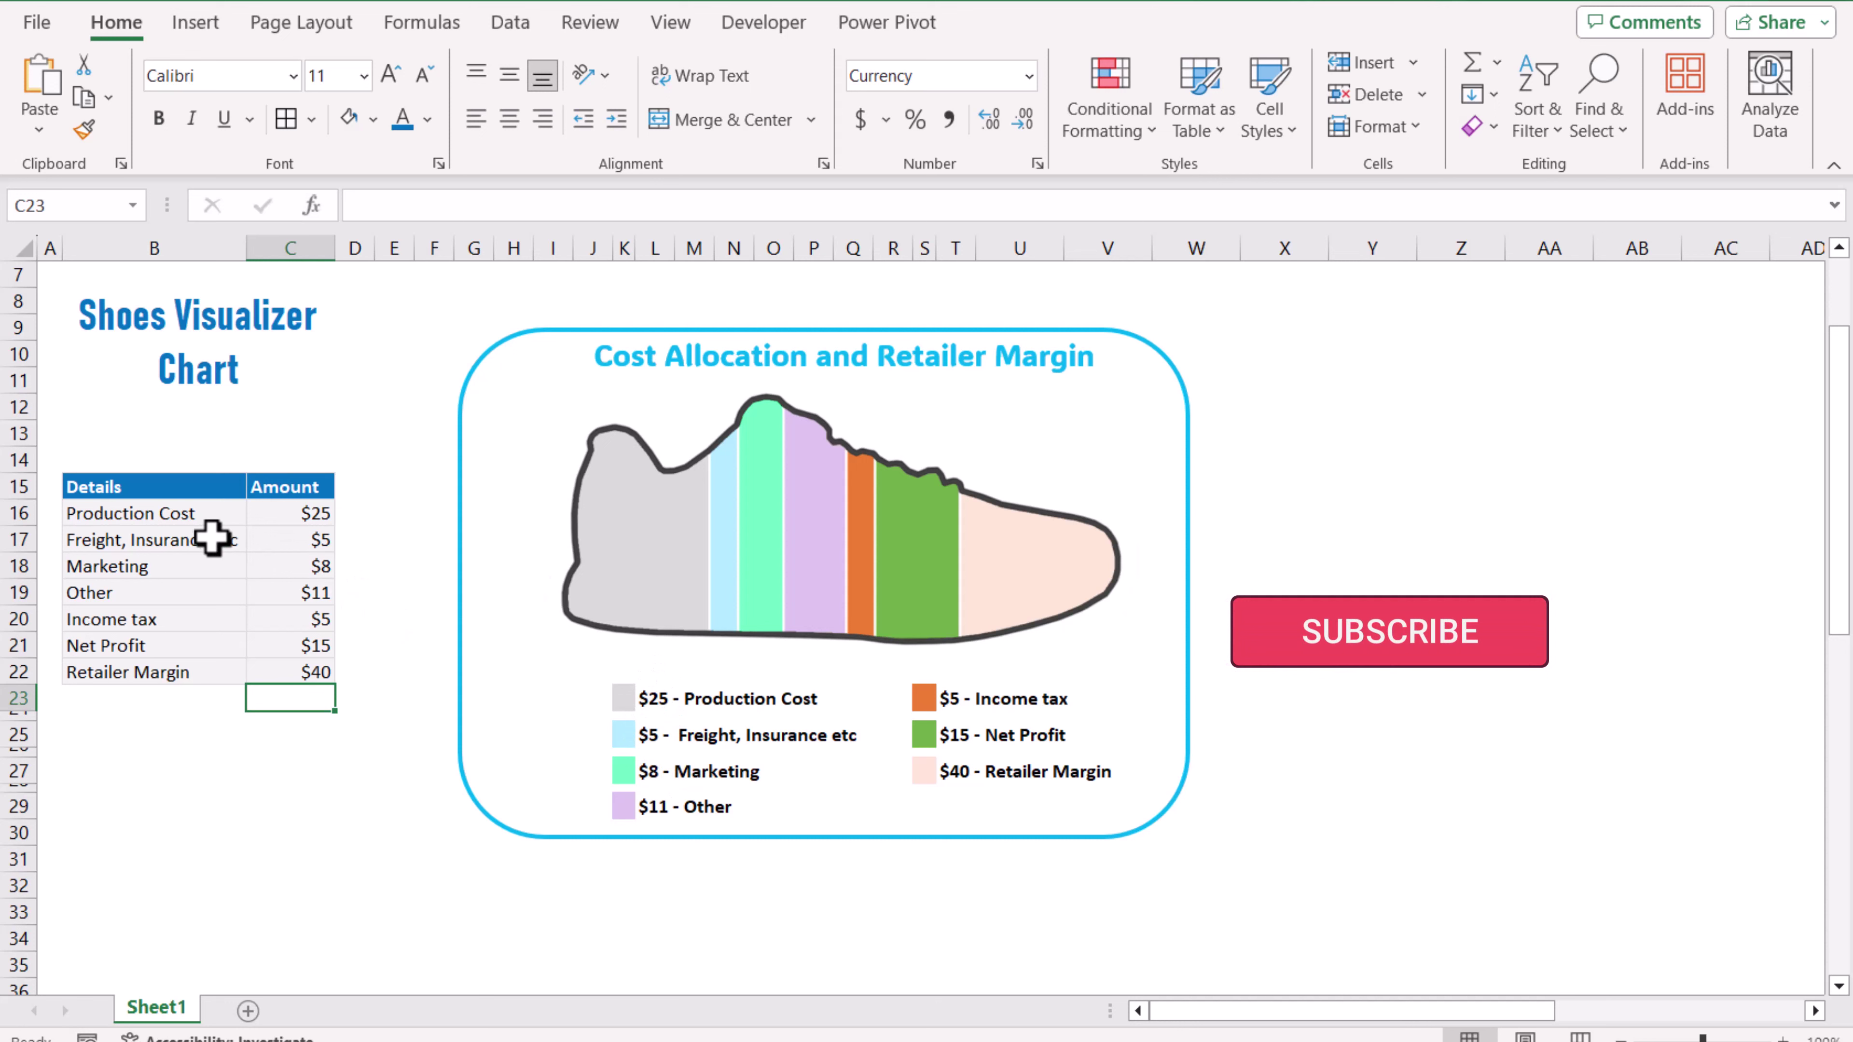
Replace the 'Production Cost' label in B16 with 'Cost'.
{"action": "left_click", "coordinate": [204, 516]}
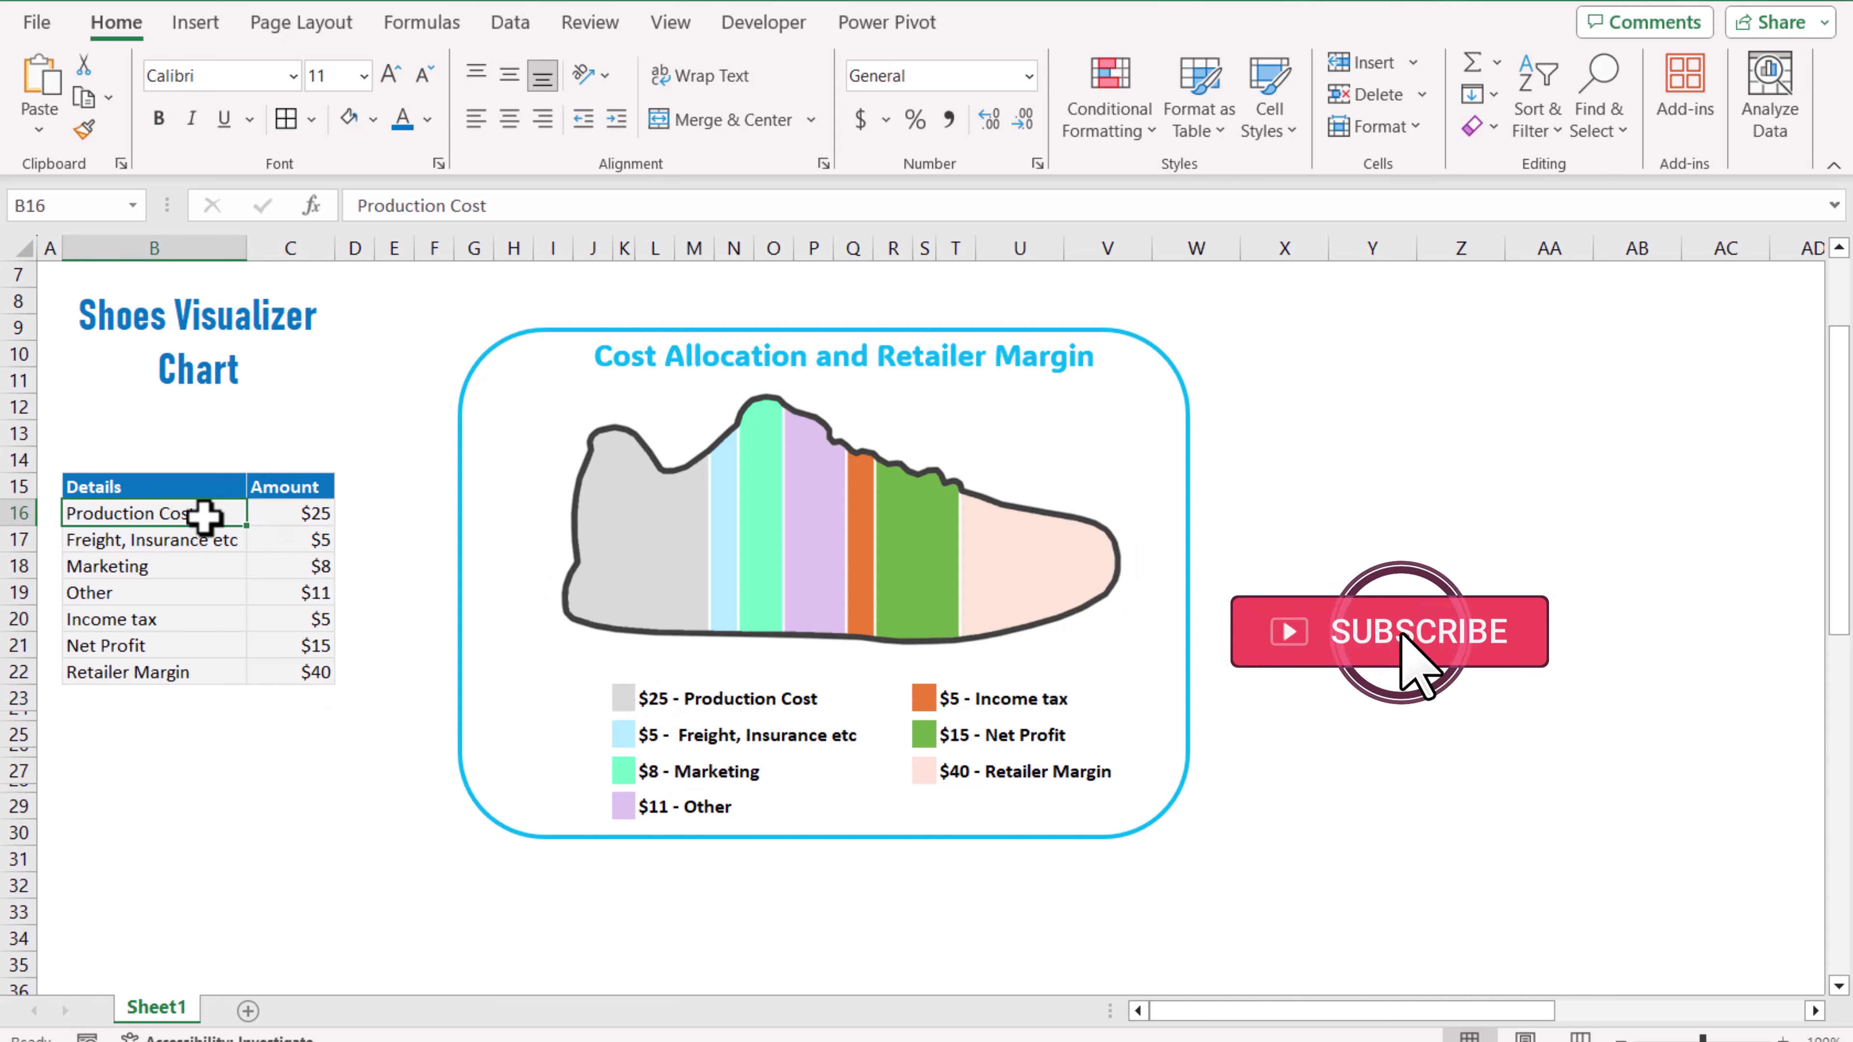
{"action": "type", "text": "Cost"}
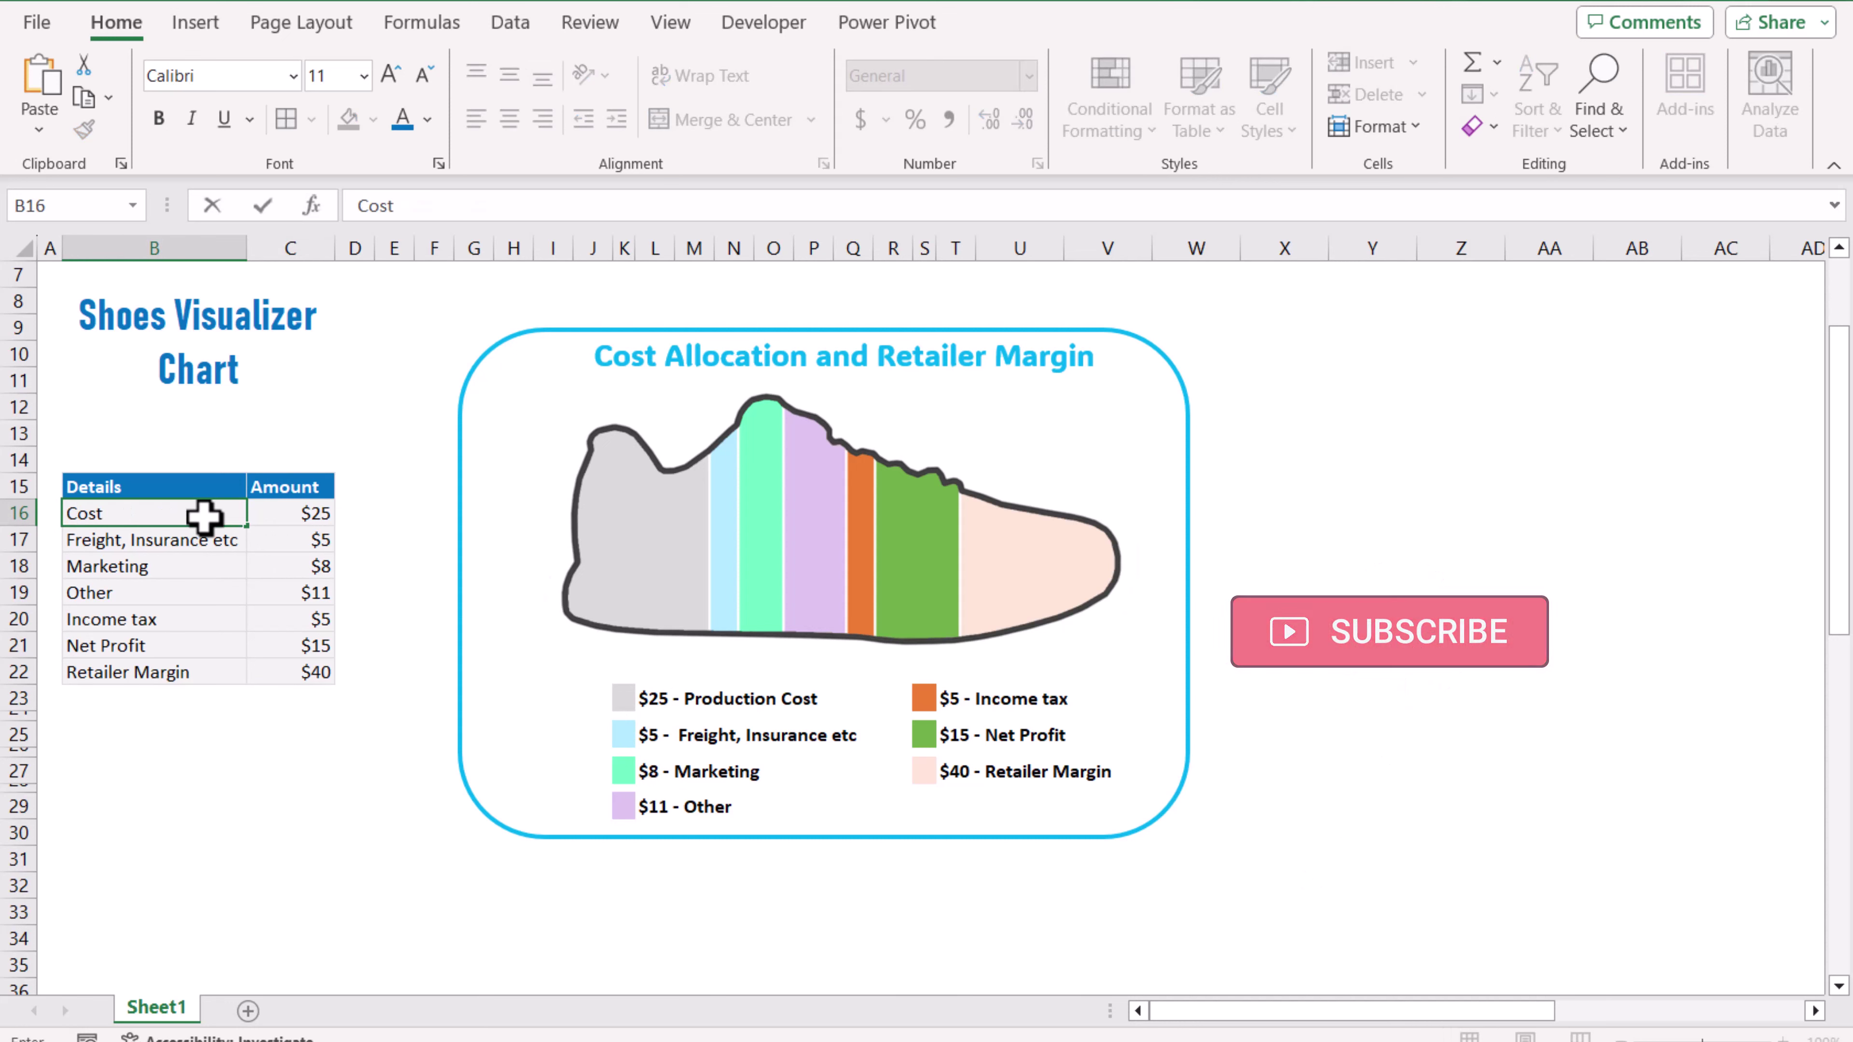
{"action": "key", "text": "Return"}
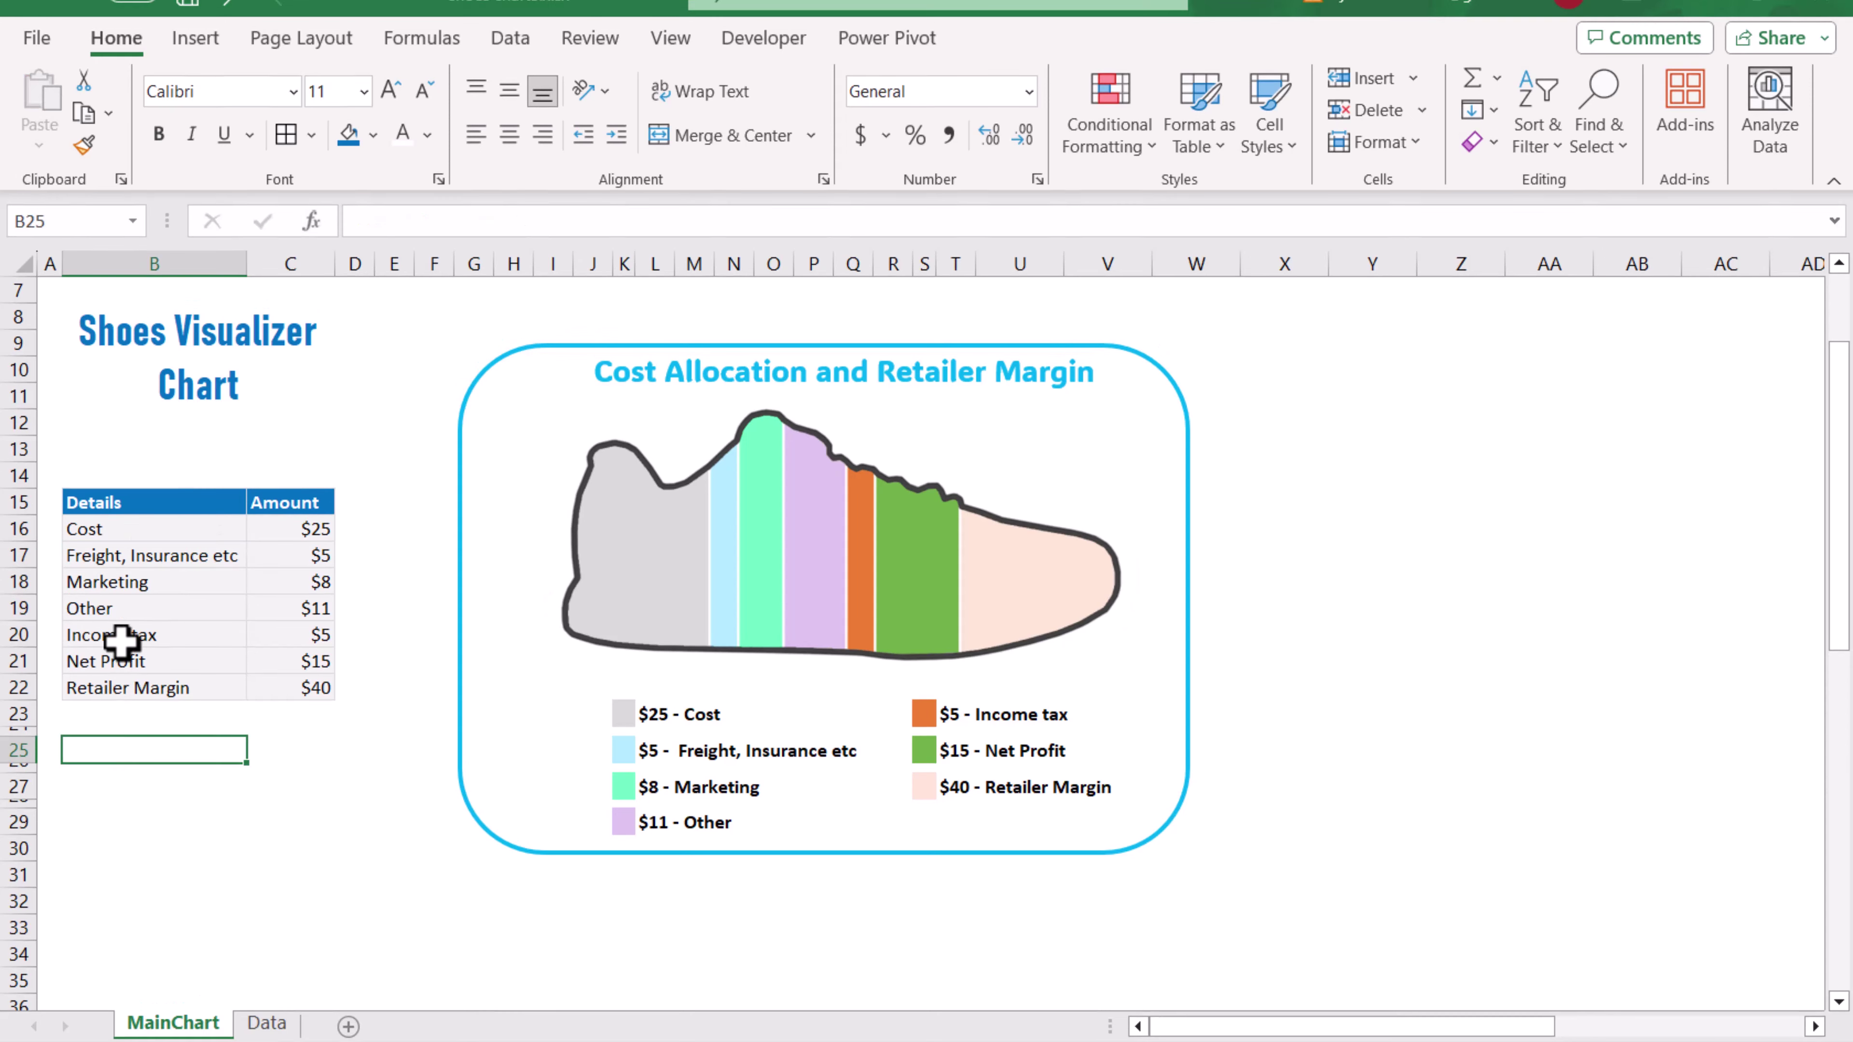
Copy the Details and Amount table B15:C22 and paste it into A2 on the Data sheet.
{"action": "left_click_drag", "start_coordinate": [112, 504], "coordinate": [306, 695]}
{"action": "key", "text": "ctrl+c"}
{"action": "left_click", "coordinate": [266, 1023]}
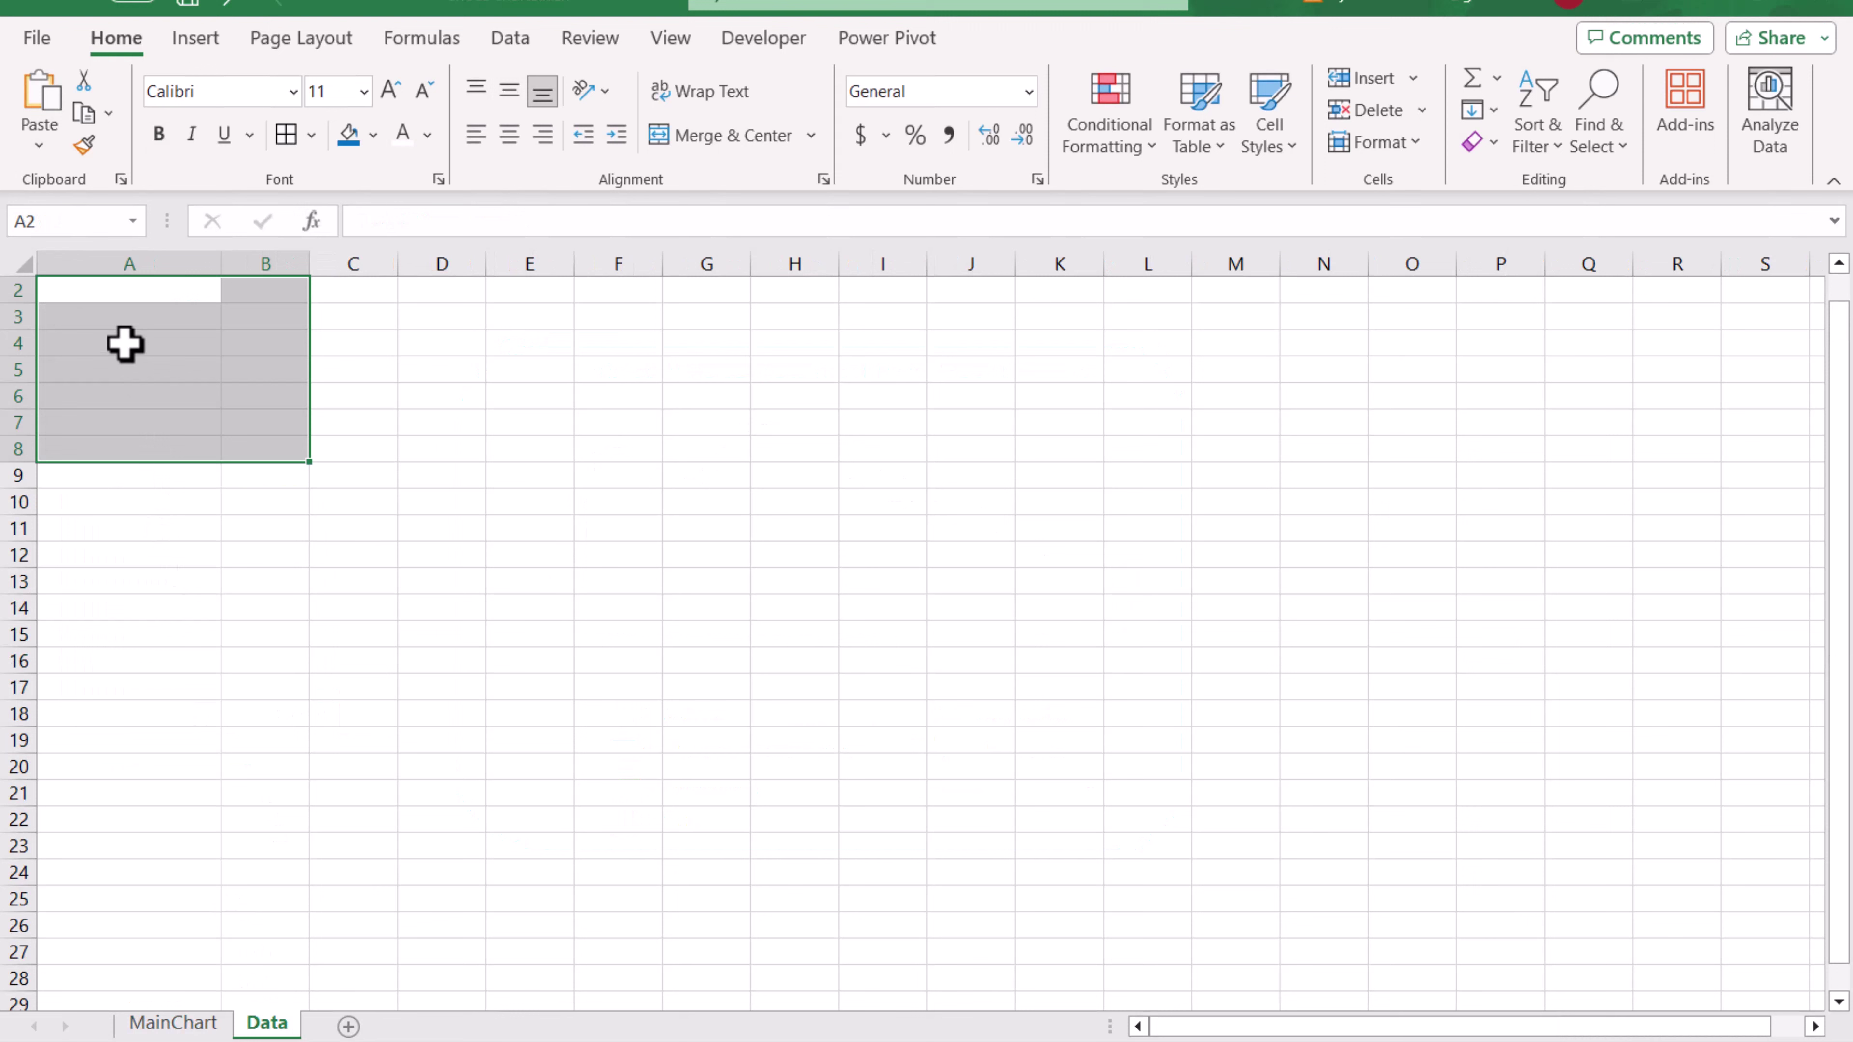
{"action": "left_click", "coordinate": [87, 287]}
{"action": "right_click", "coordinate": [87, 287]}
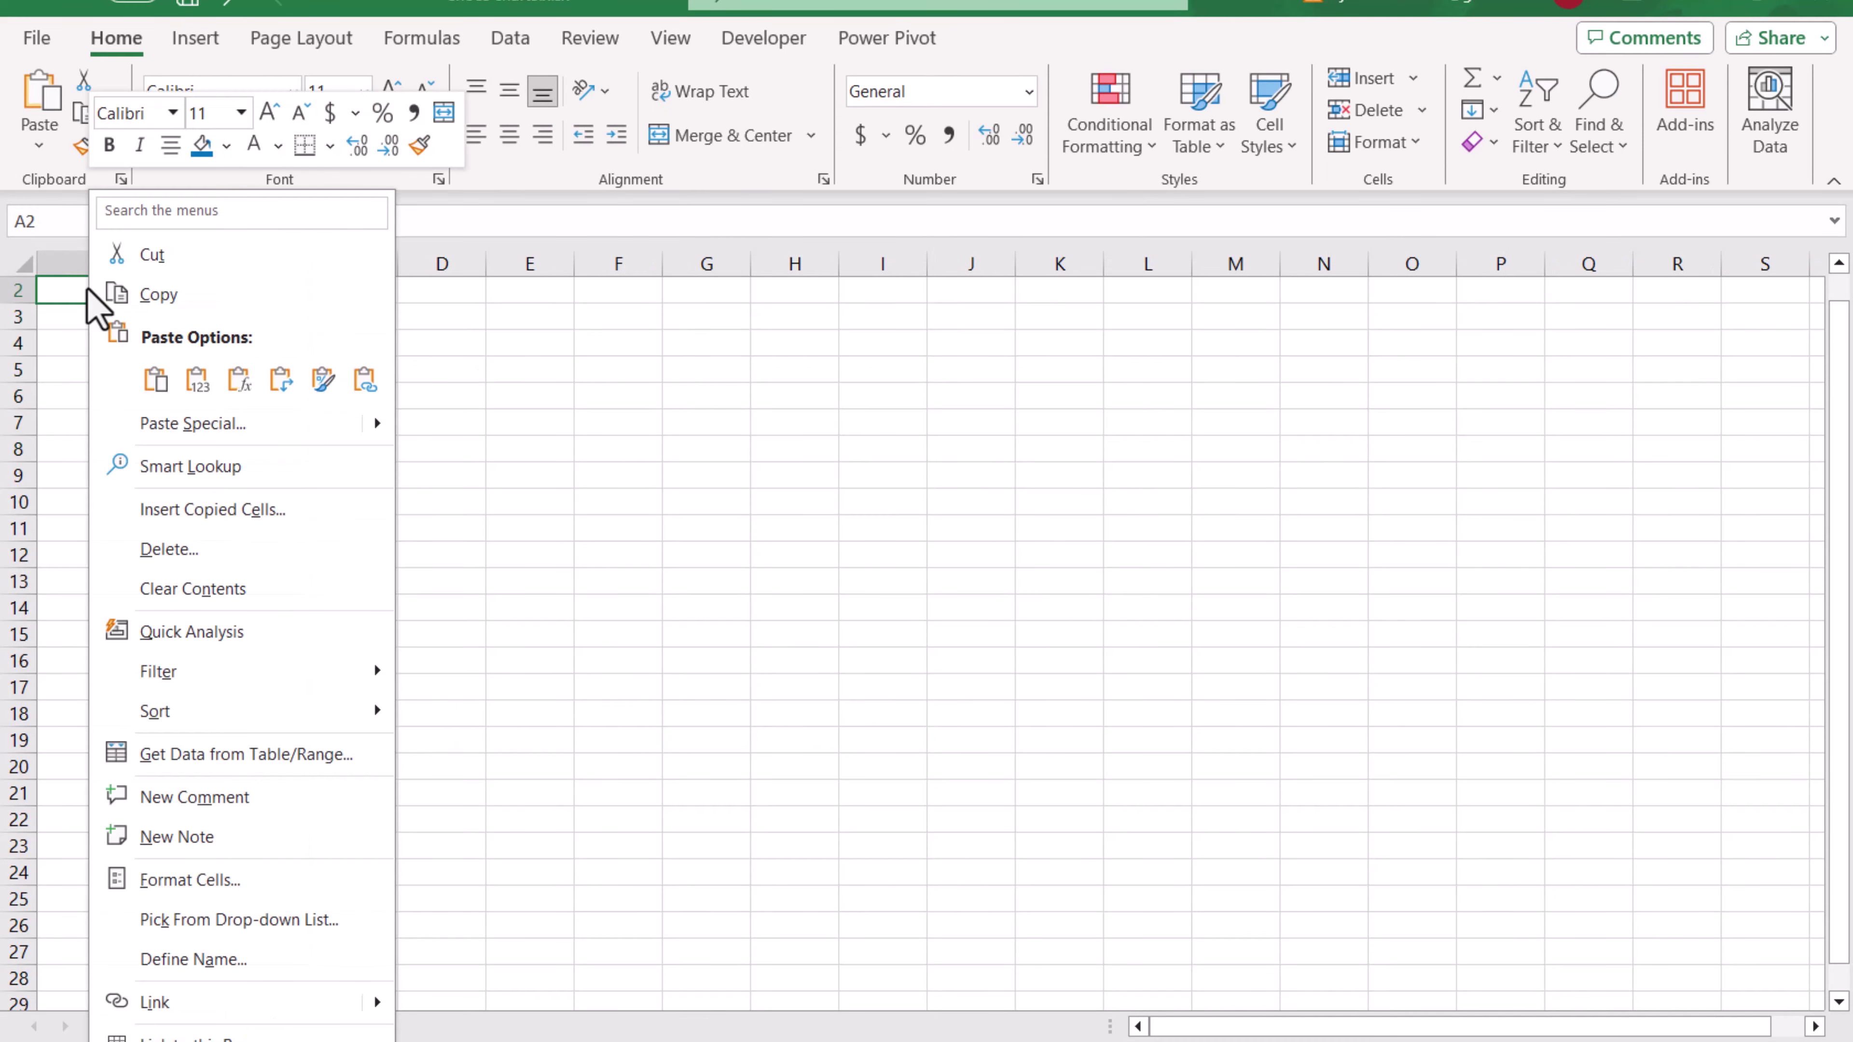
{"action": "left_click", "coordinate": [191, 383]}
Format the pasted header row A2:B2 with blue fill, white bold text, then return to MainChart.
{"action": "left_click_drag", "start_coordinate": [155, 289], "coordinate": [244, 297]}
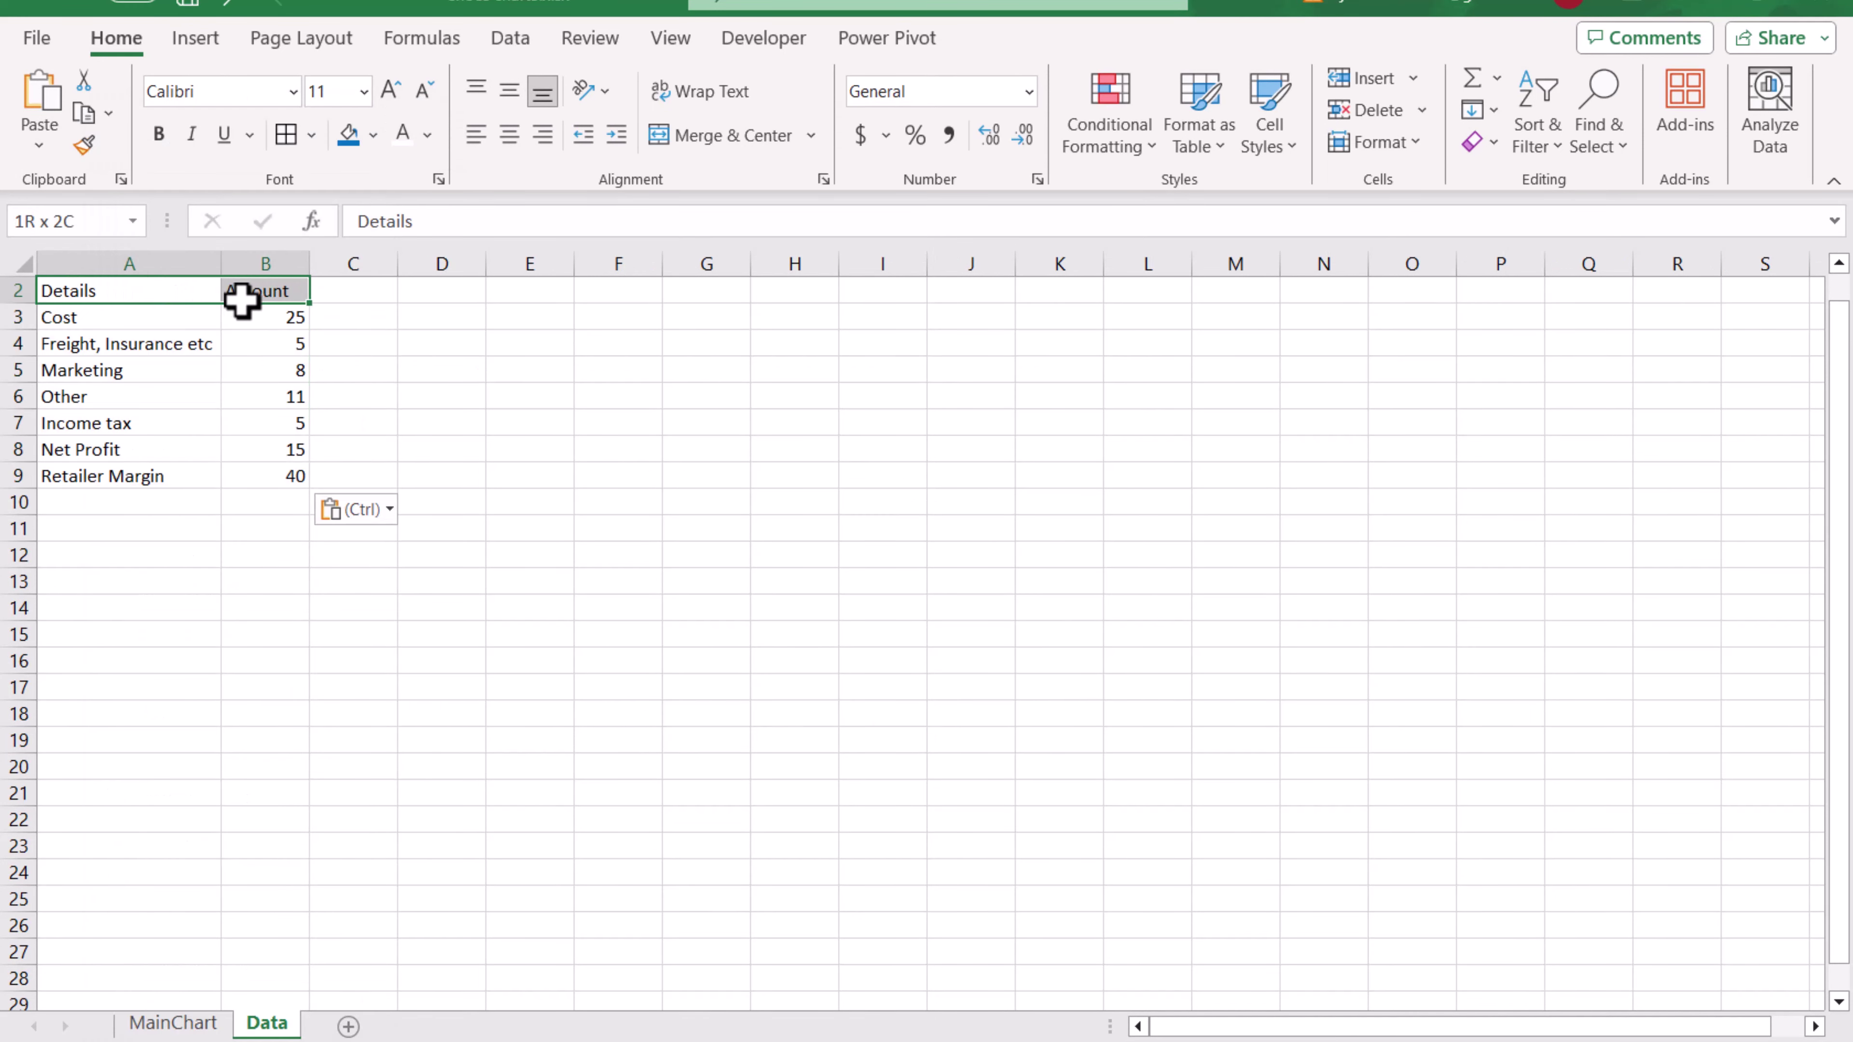
{"action": "left_click", "coordinate": [349, 134]}
{"action": "left_click", "coordinate": [409, 135]}
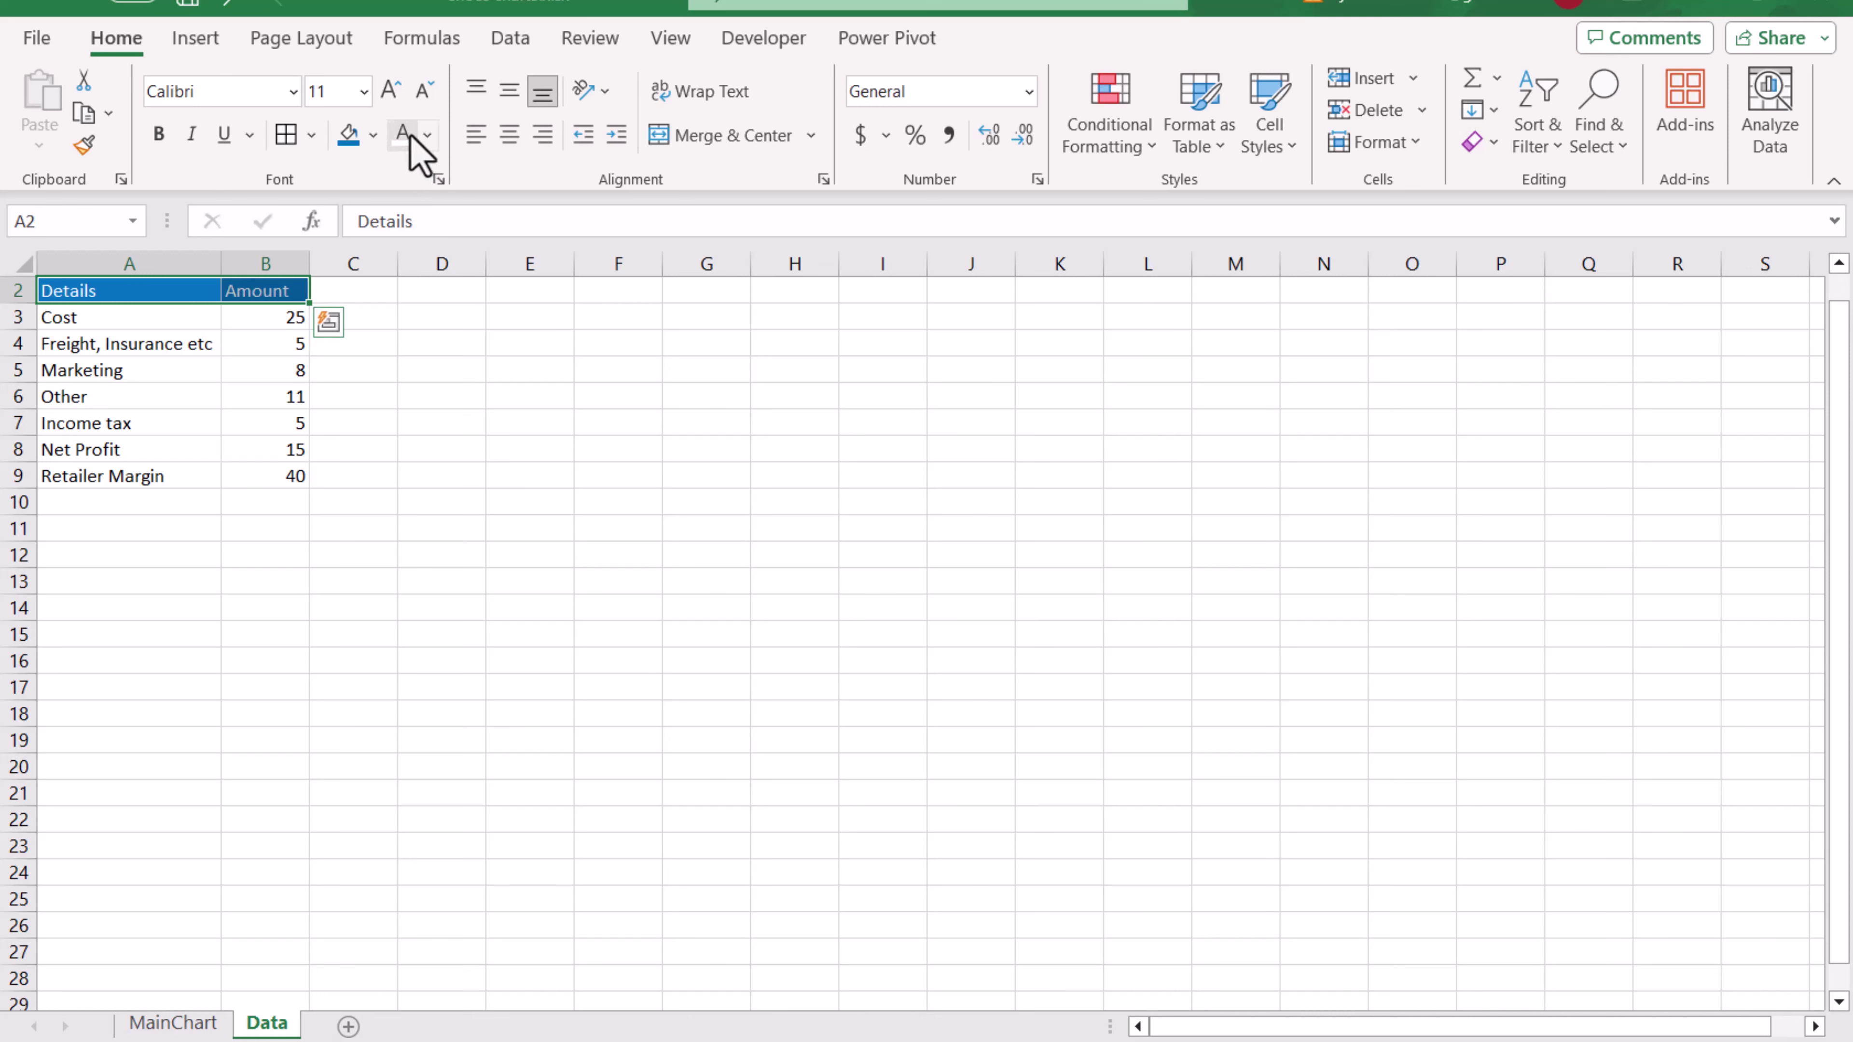
{"action": "key", "text": "ctrl+b"}
{"action": "left_click_drag", "start_coordinate": [153, 290], "coordinate": [264, 472]}
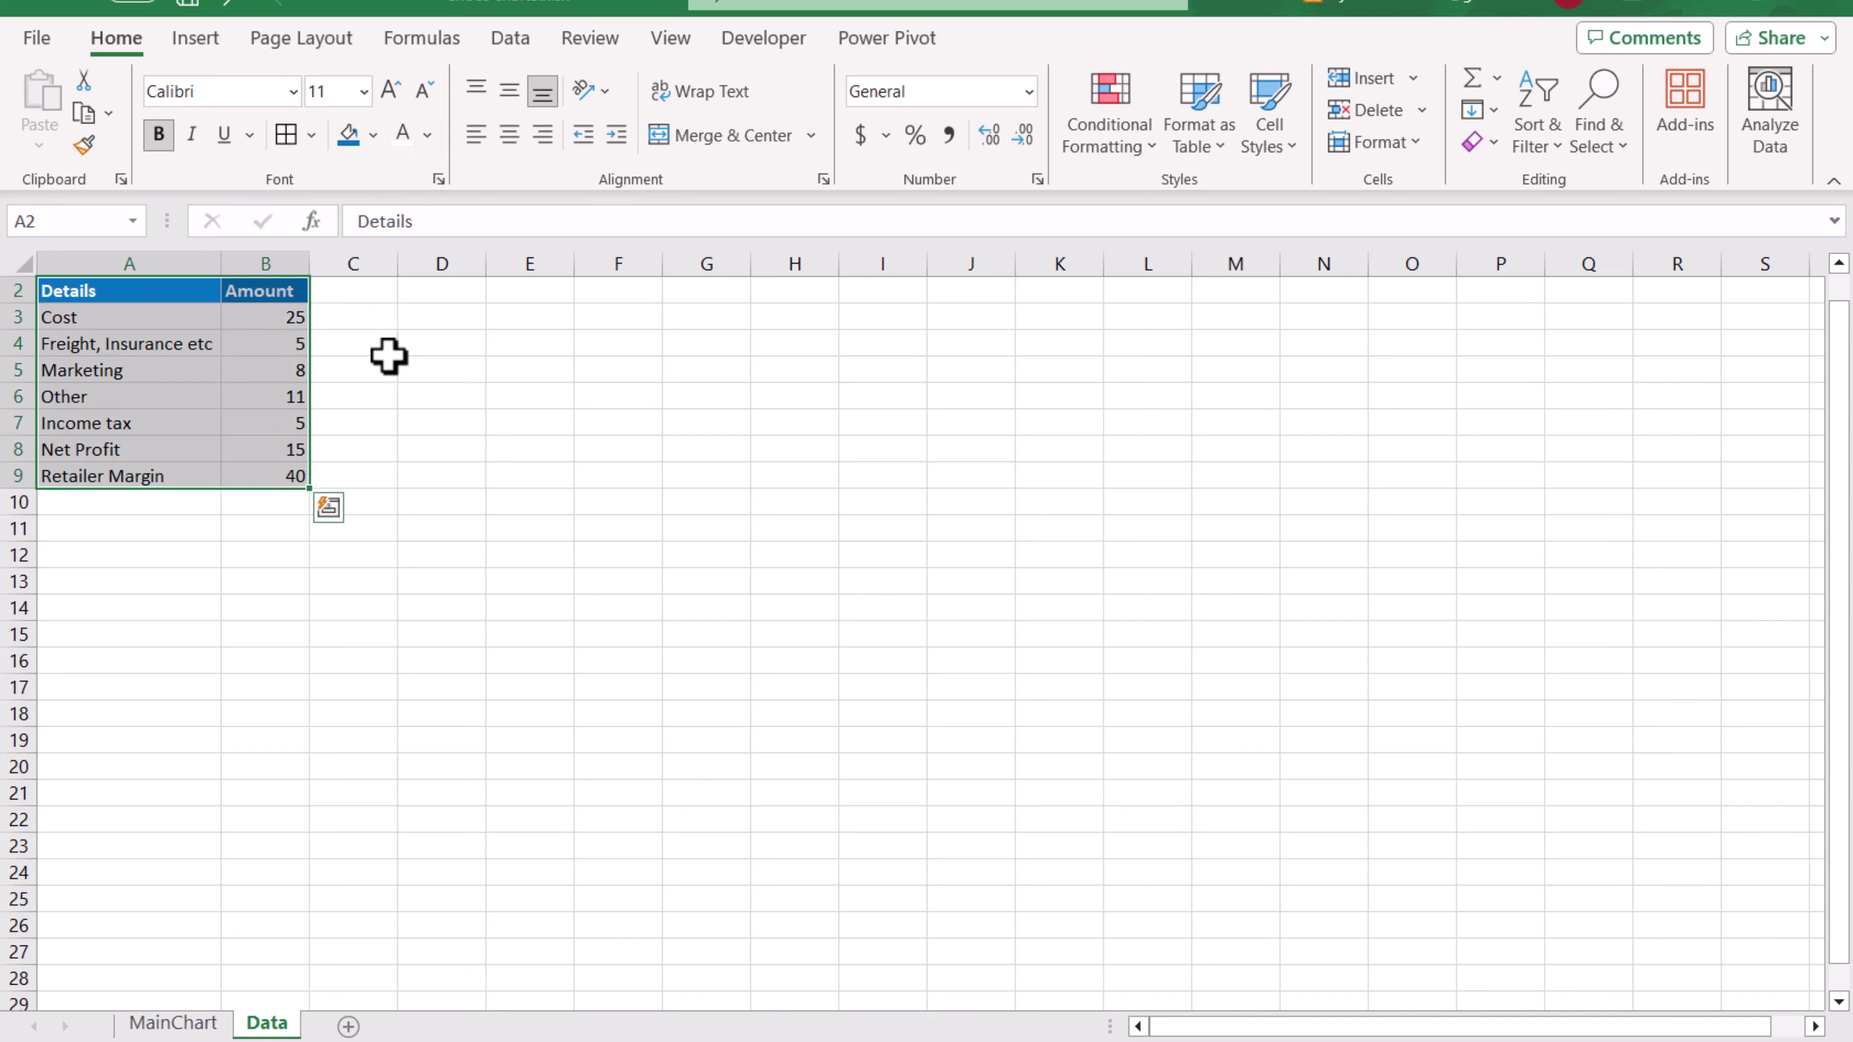
{"action": "left_click", "coordinate": [854, 393]}
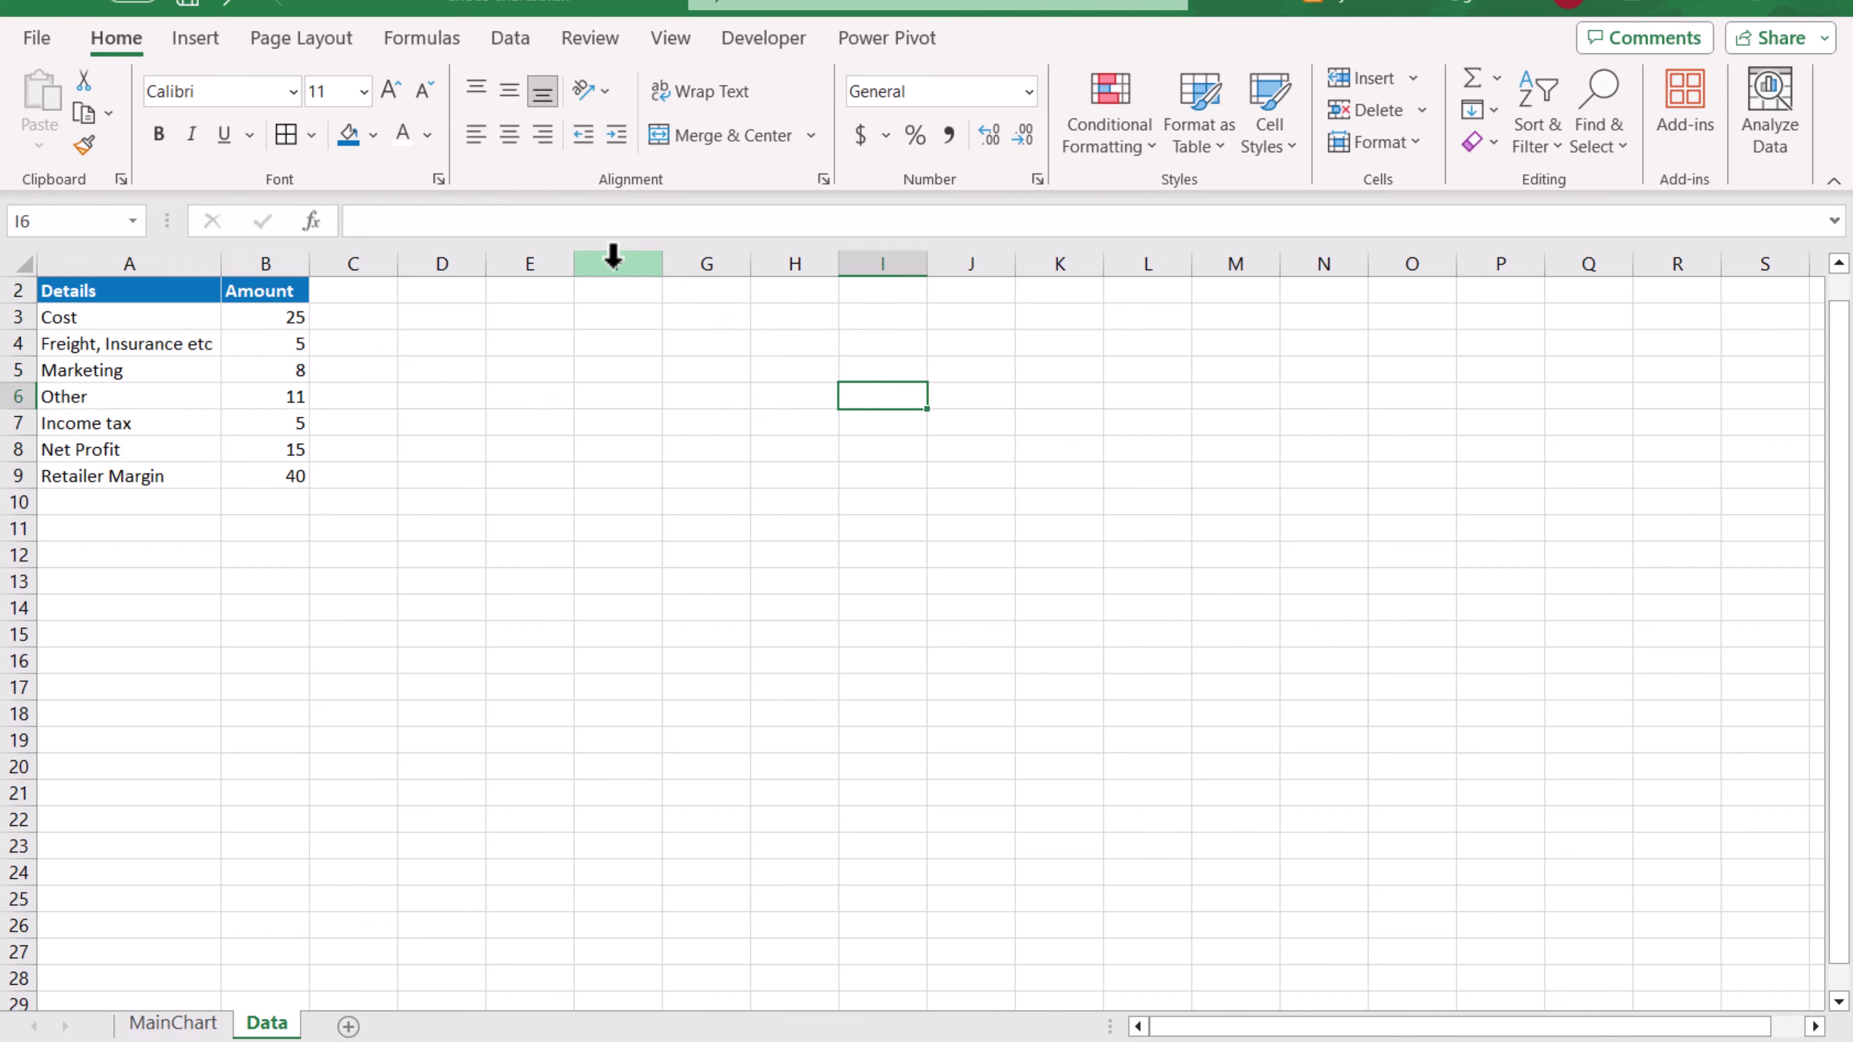
{"action": "left_click", "coordinate": [182, 1022]}
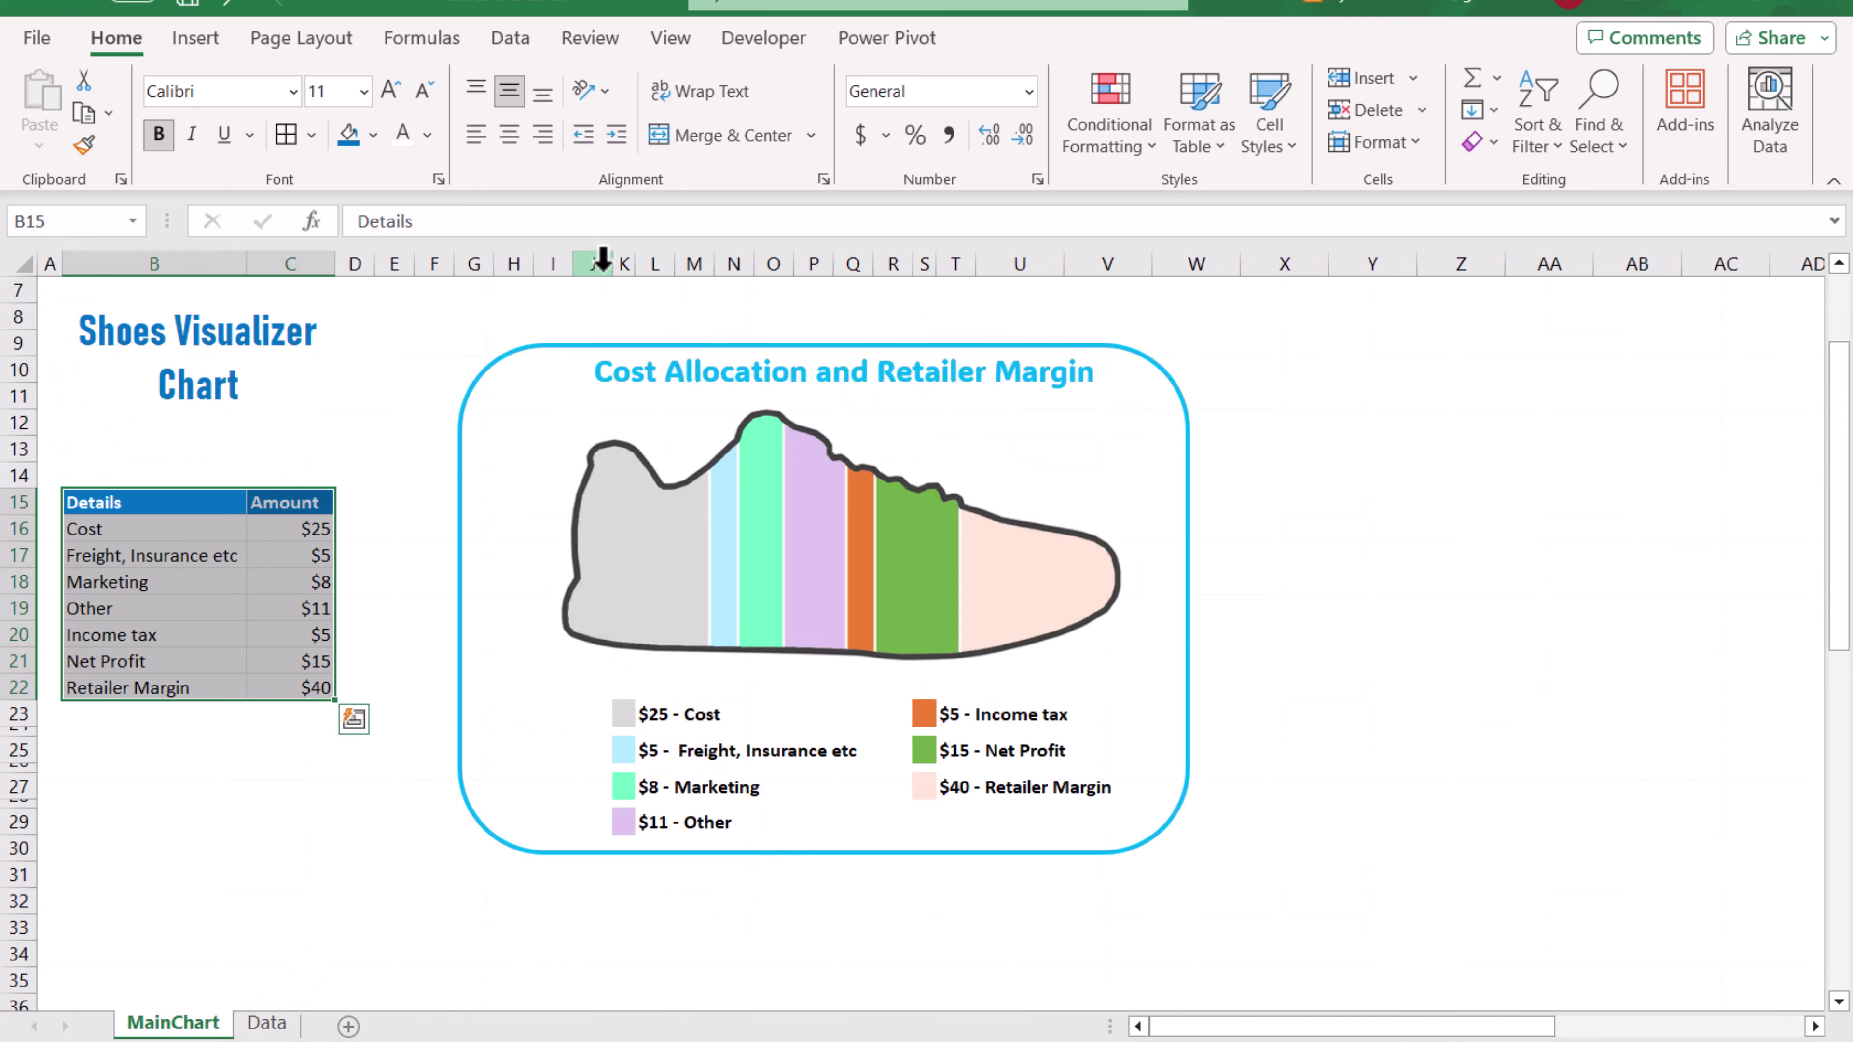
Narrow Data sheet columns E through AF to about 2.56 width, then select the table A2:B9.
{"action": "left_click", "coordinate": [282, 1029]}
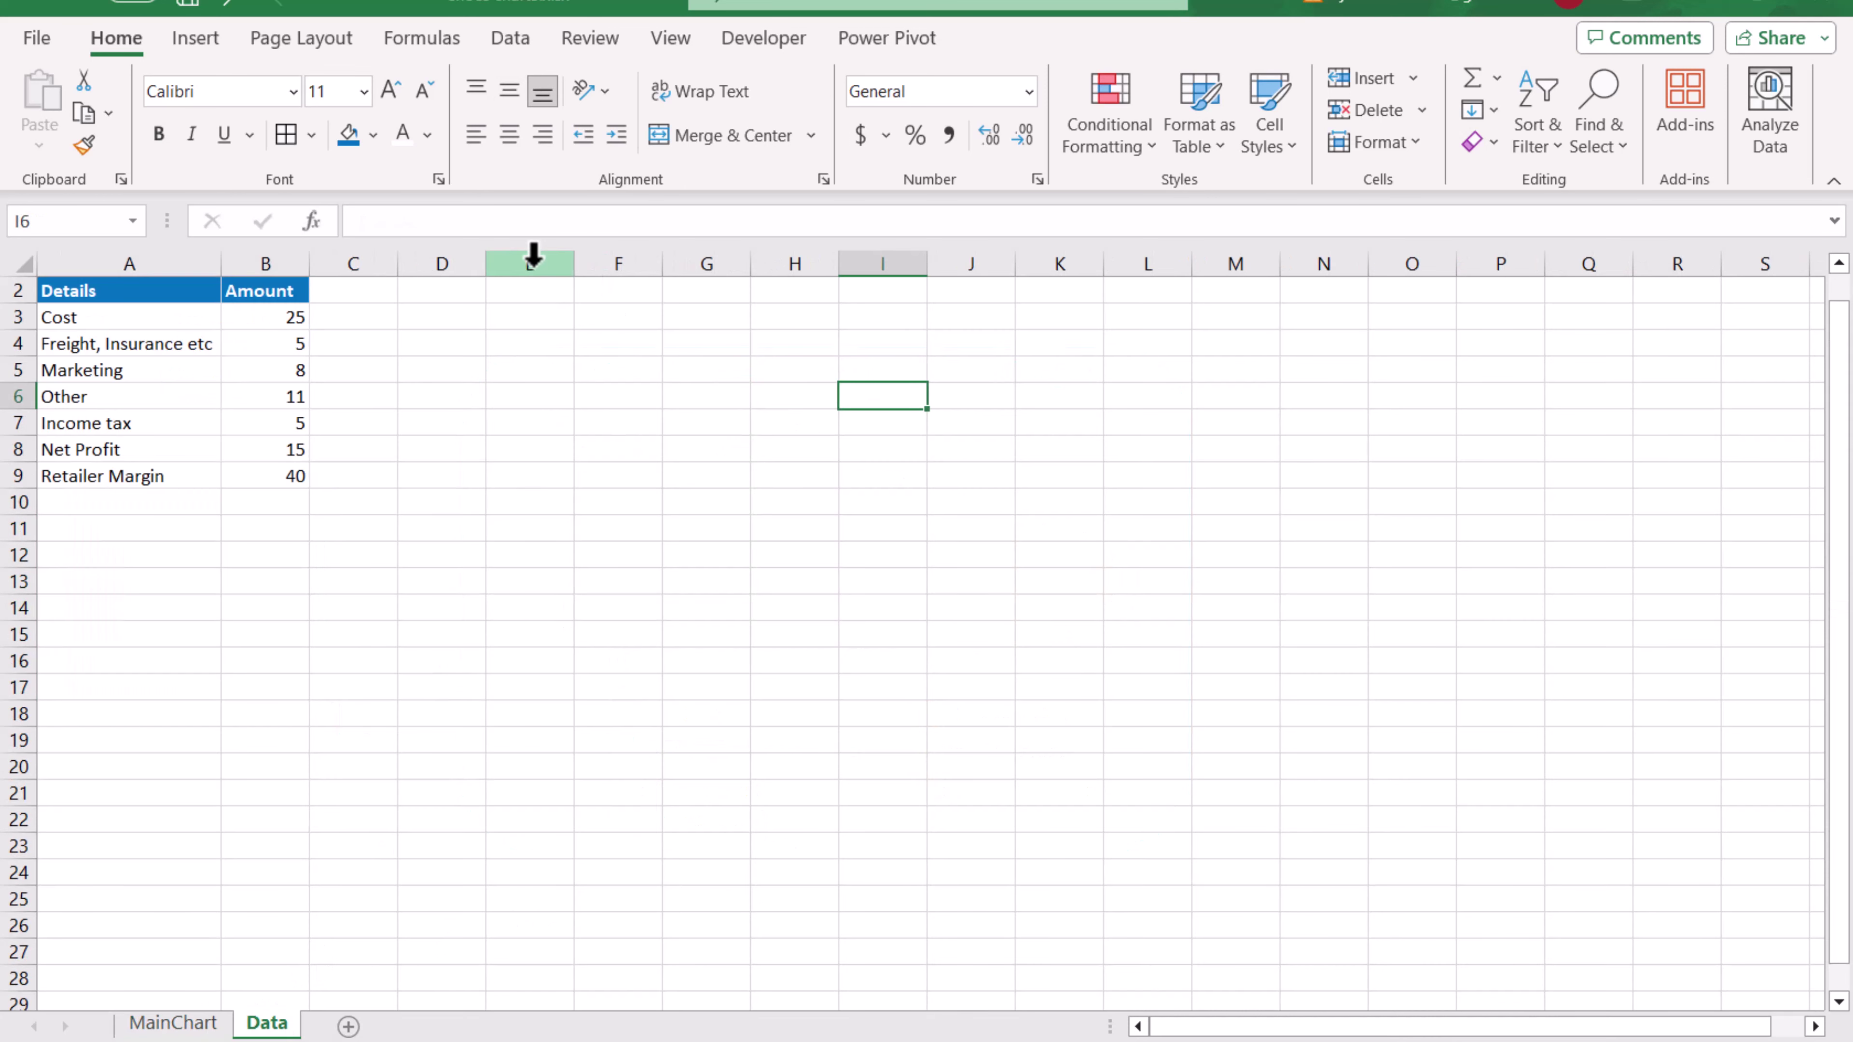
{"action": "left_click_drag", "start_coordinate": [529, 263], "coordinate": [1635, 360]}
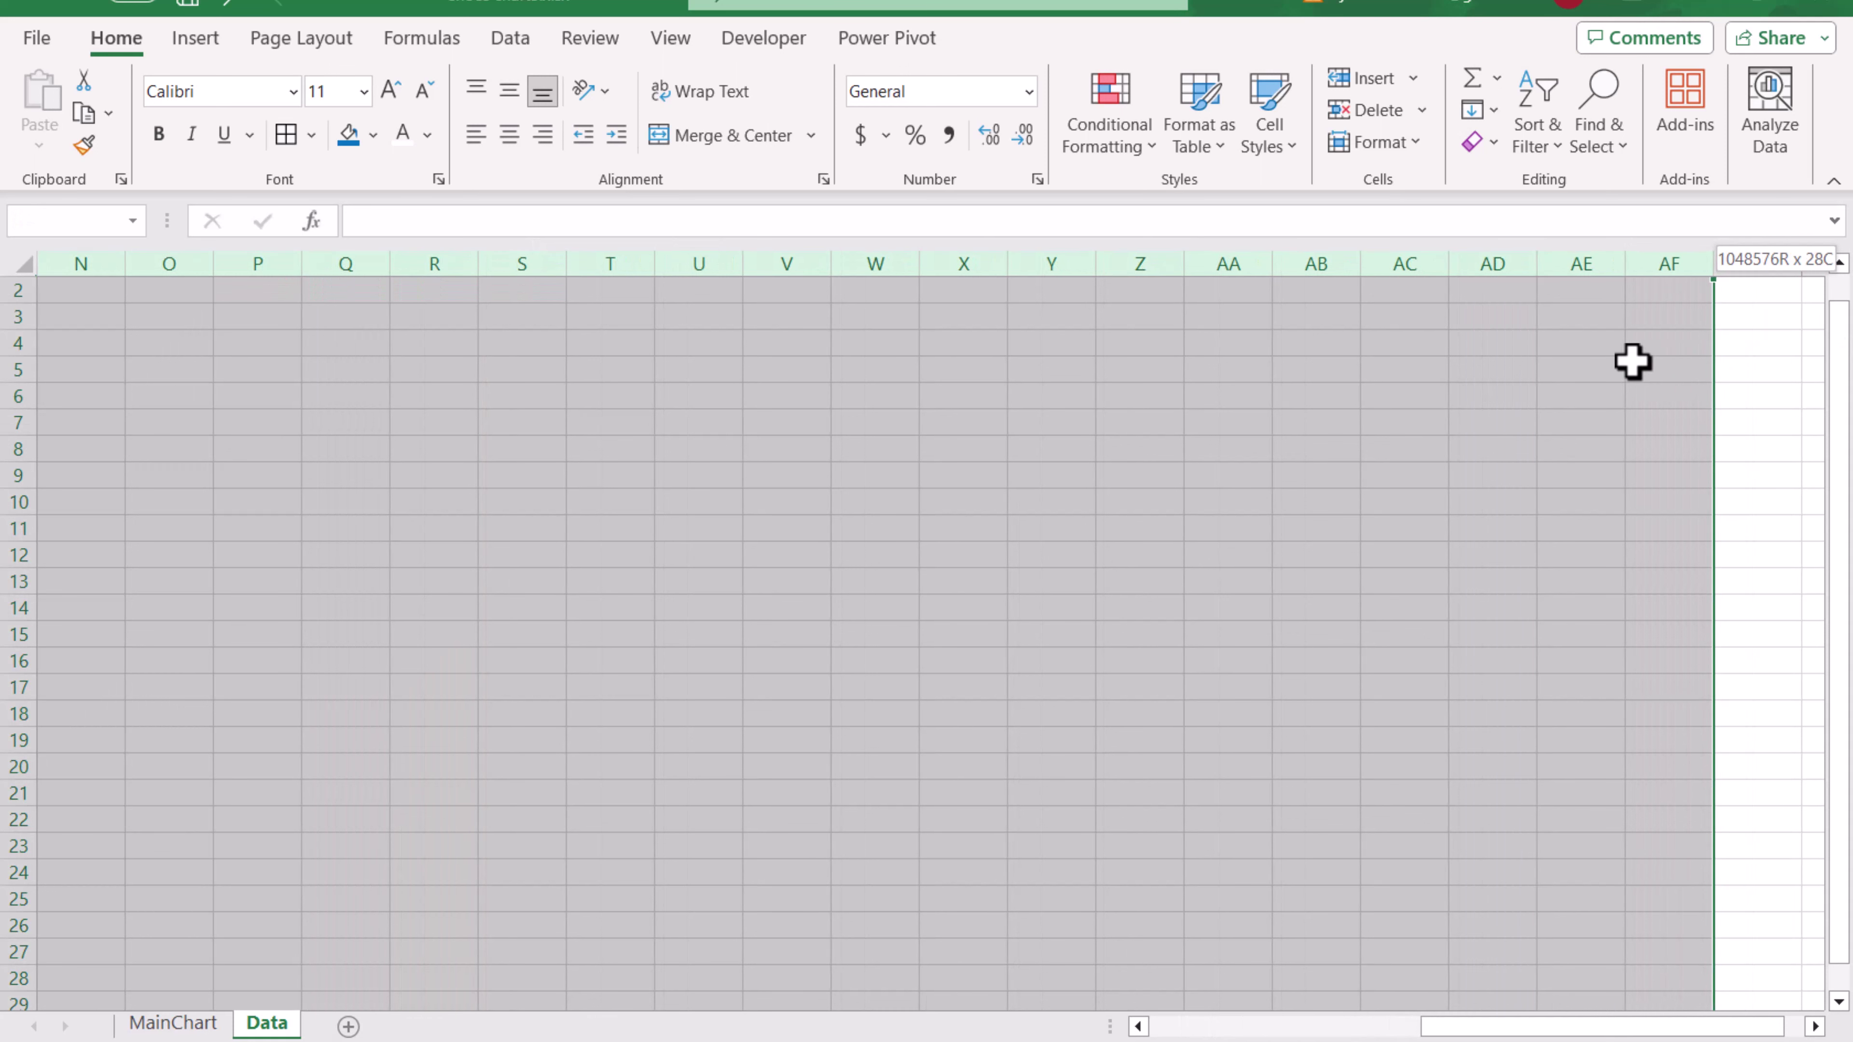
{"action": "left_click_drag", "start_coordinate": [1622, 264], "coordinate": [1562, 269]}
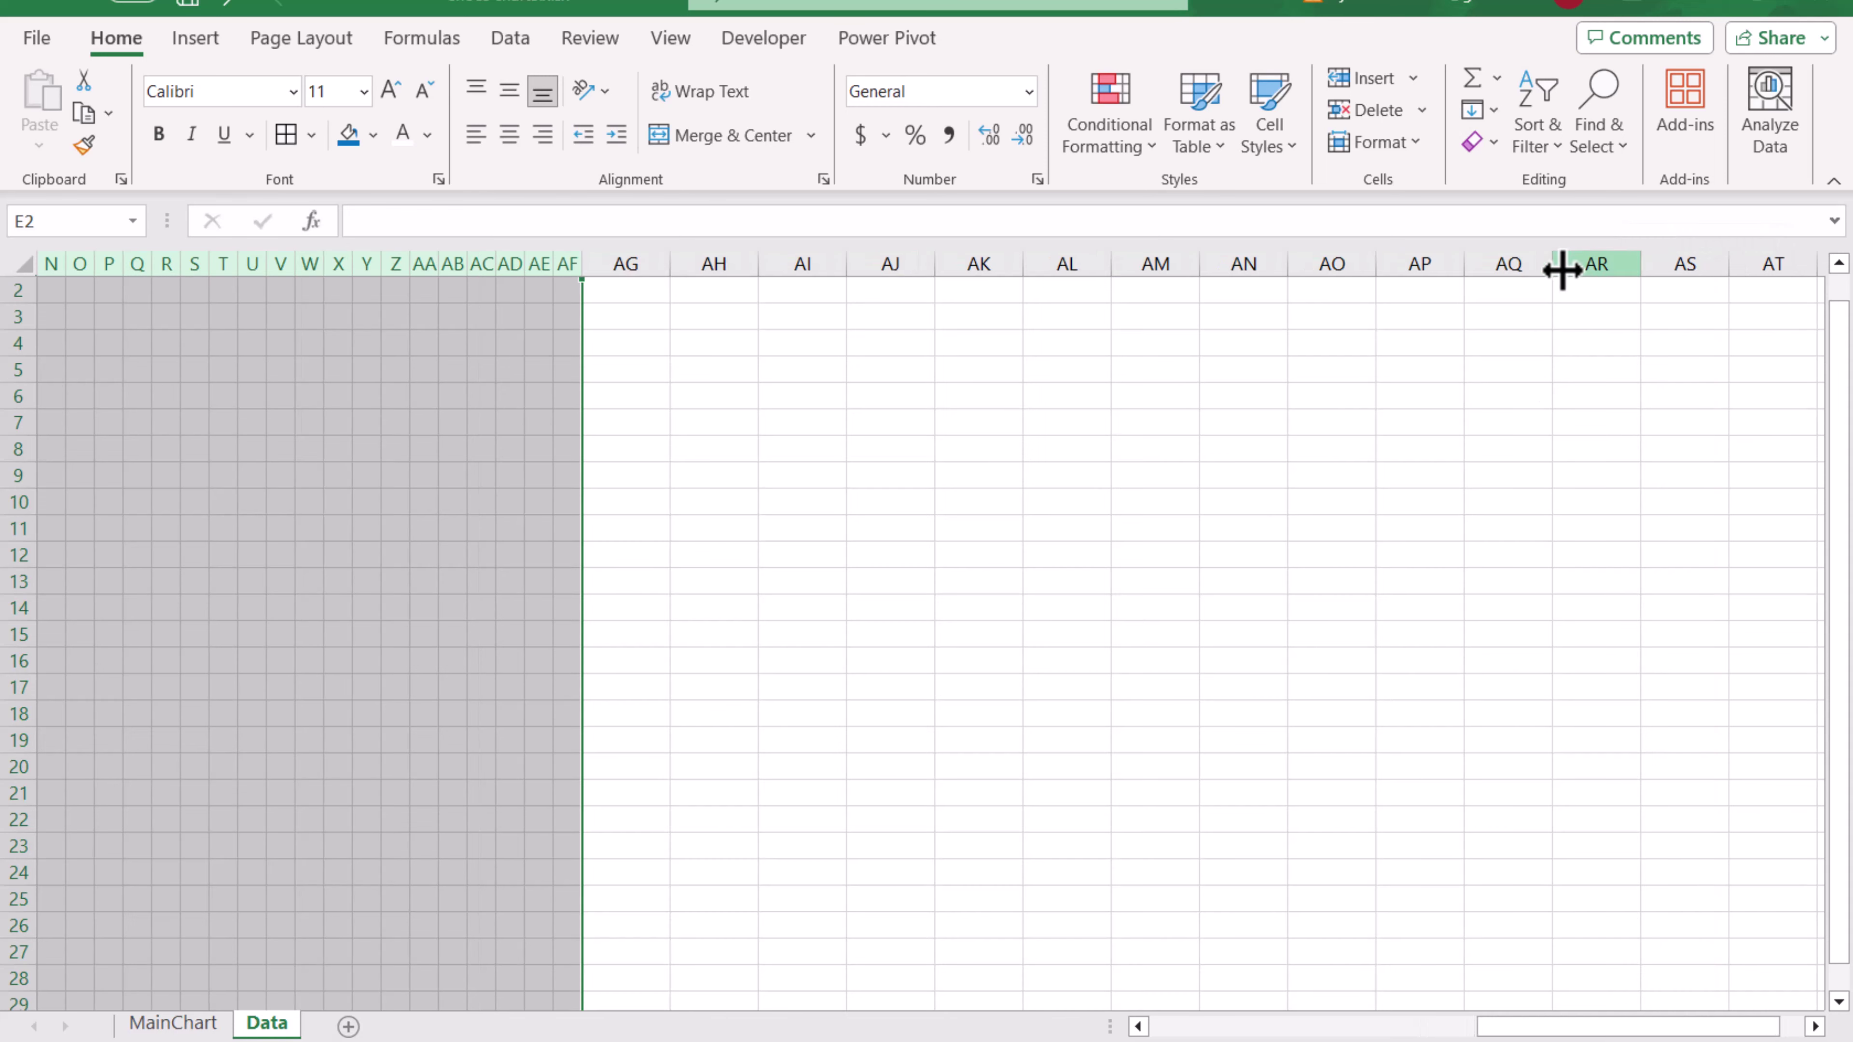
{"action": "left_click_drag", "start_coordinate": [1492, 1032], "coordinate": [1124, 1023]}
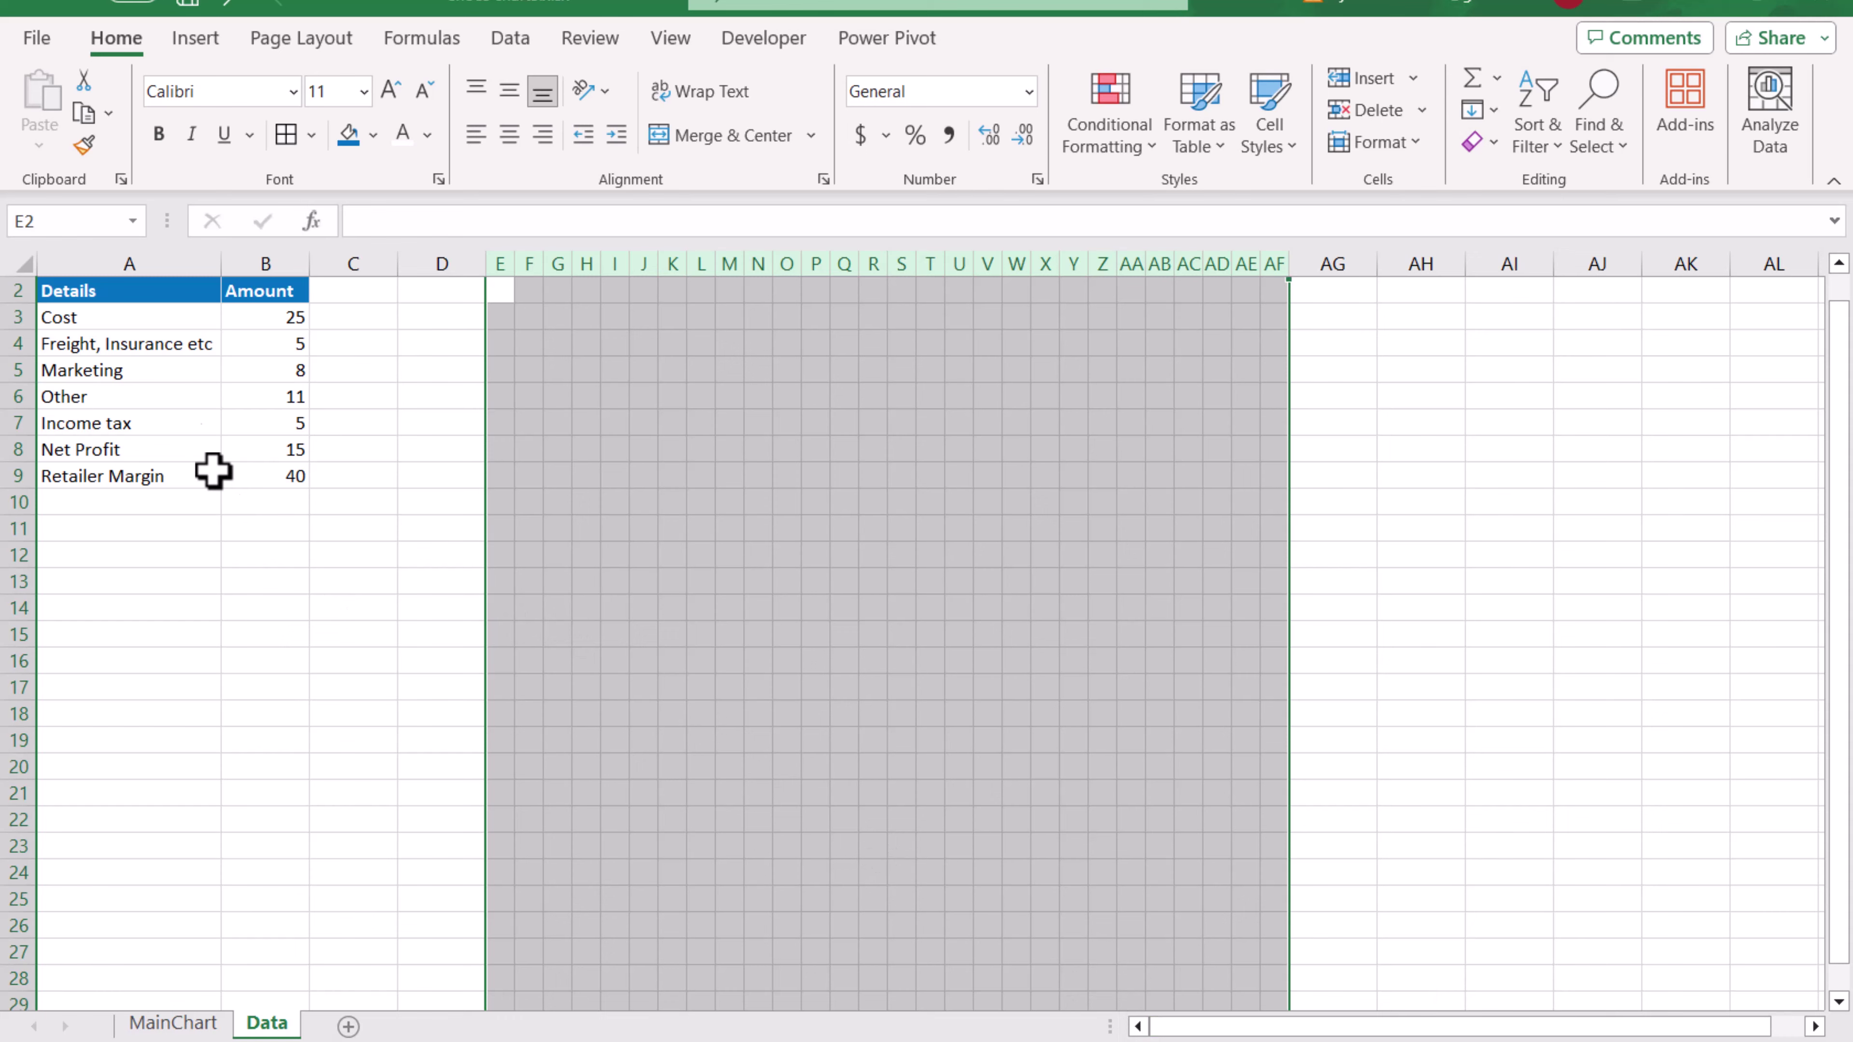
{"action": "left_click_drag", "start_coordinate": [124, 296], "coordinate": [244, 473]}
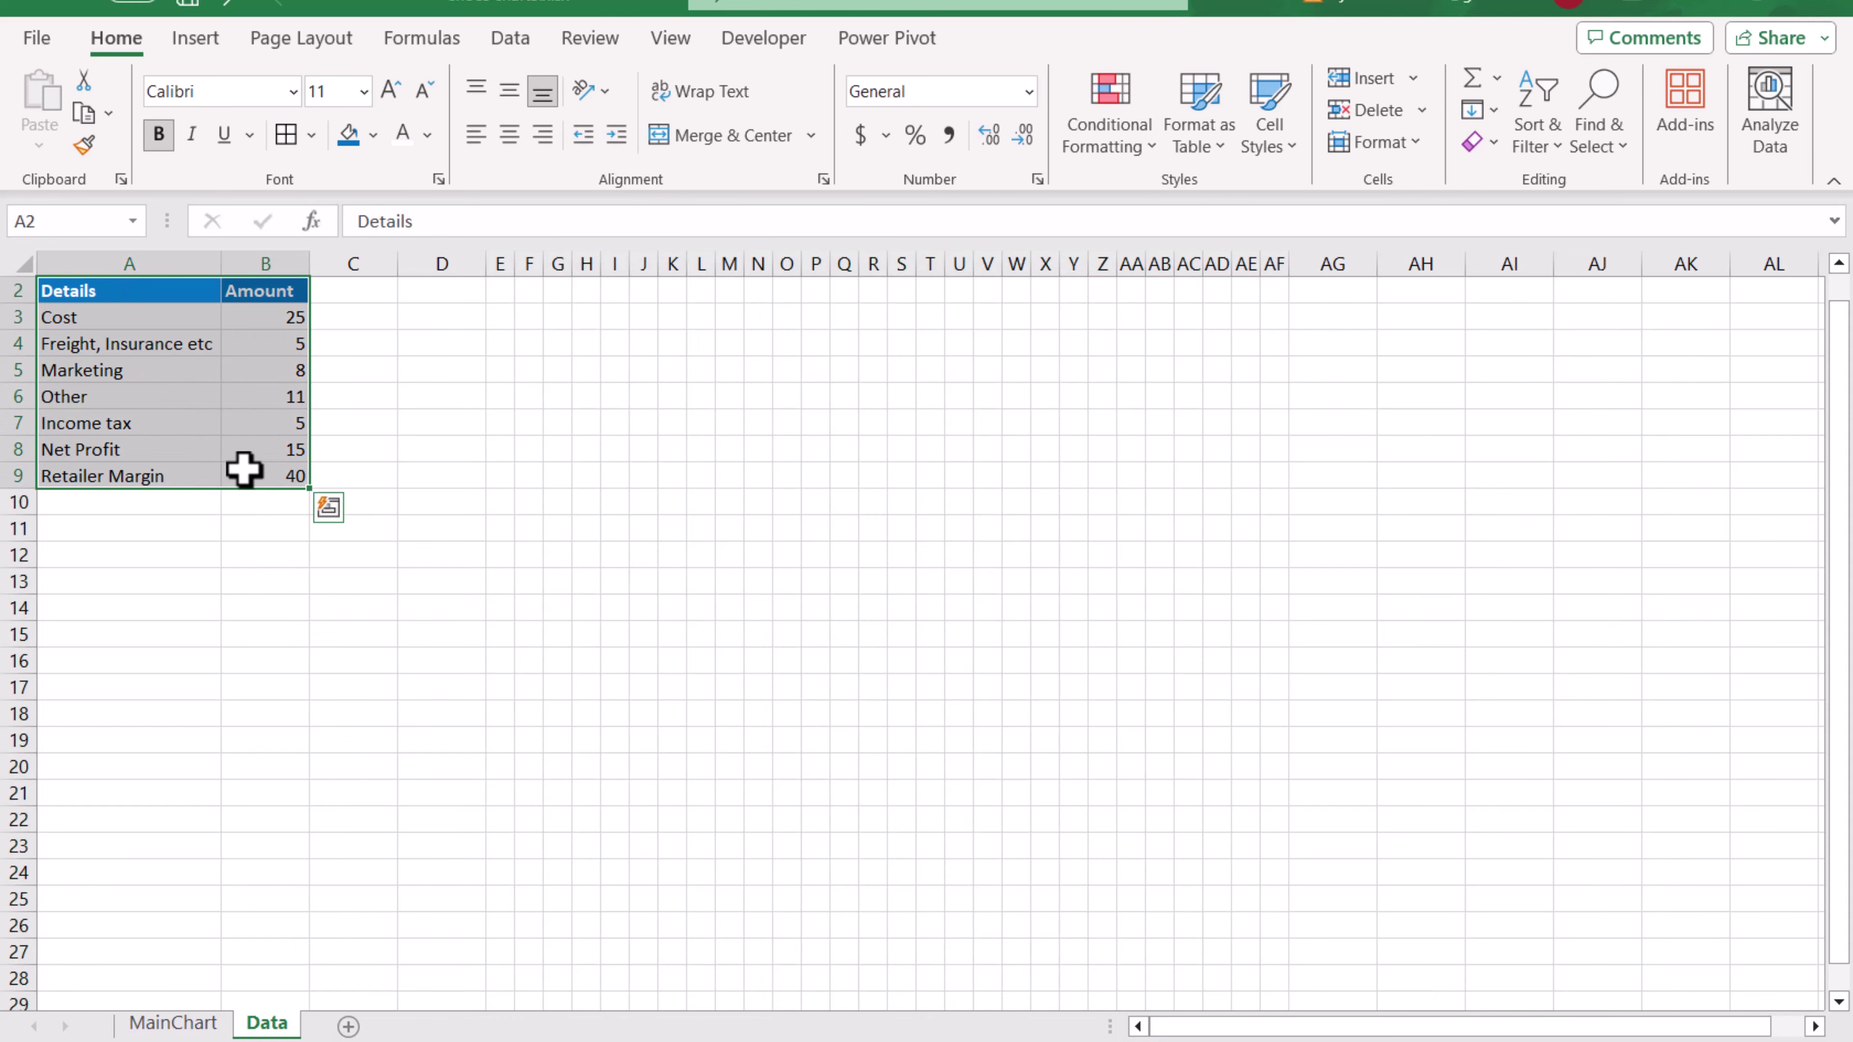
Insert a stacked bar chart from A2:B9 with every cost item stacked in one bar.
{"action": "left_click", "coordinate": [196, 44]}
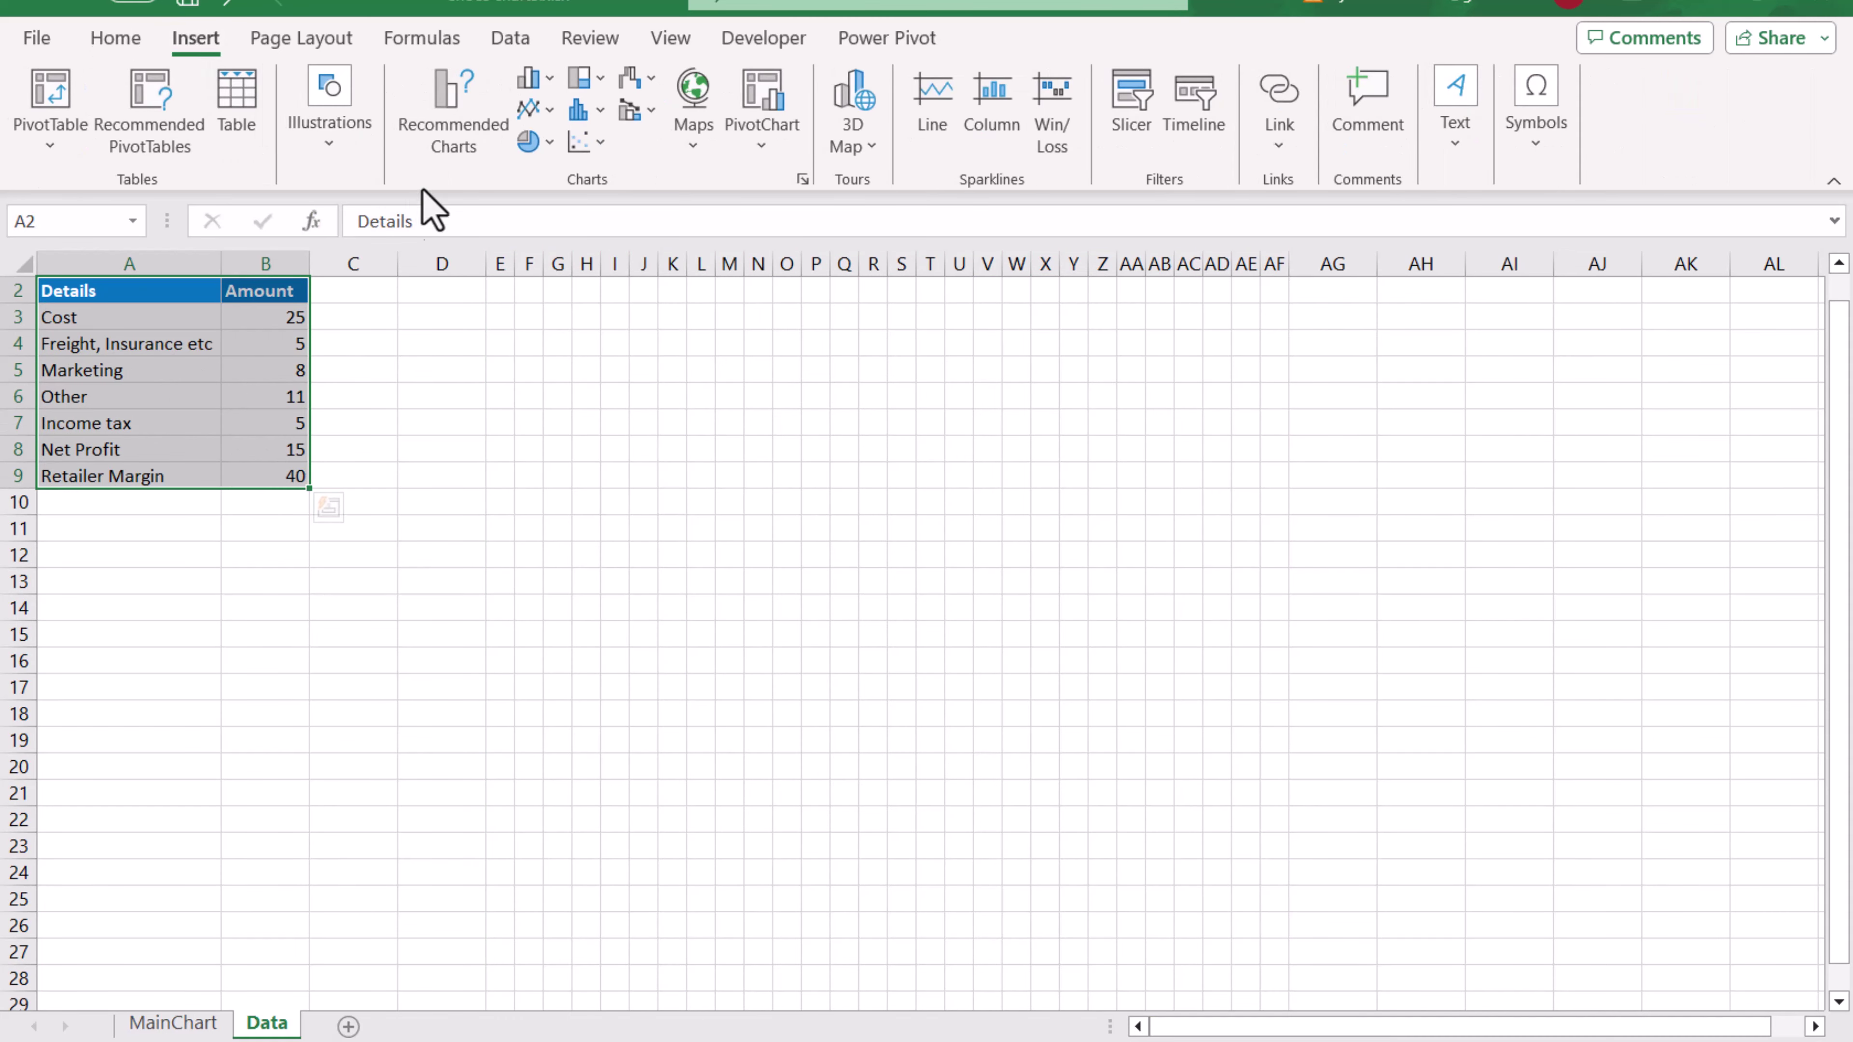
{"action": "left_click", "coordinate": [443, 149]}
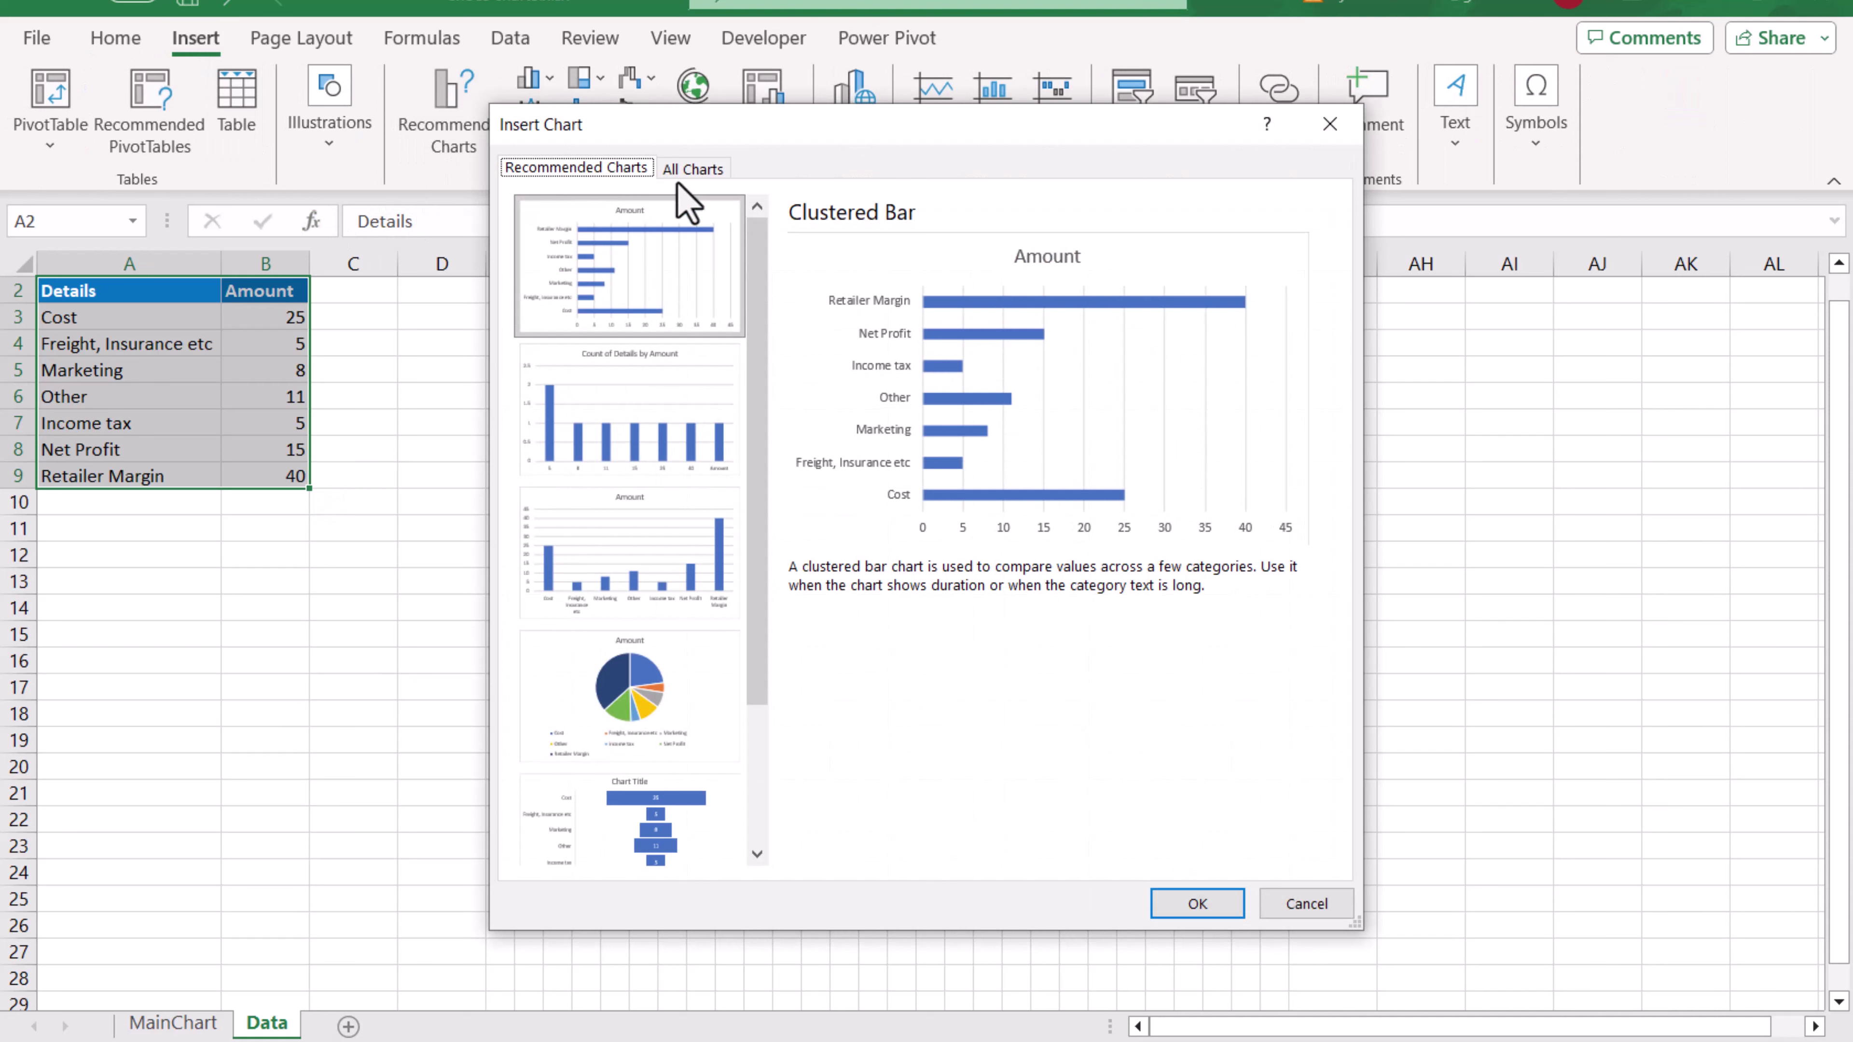
{"action": "left_click", "coordinate": [693, 168]}
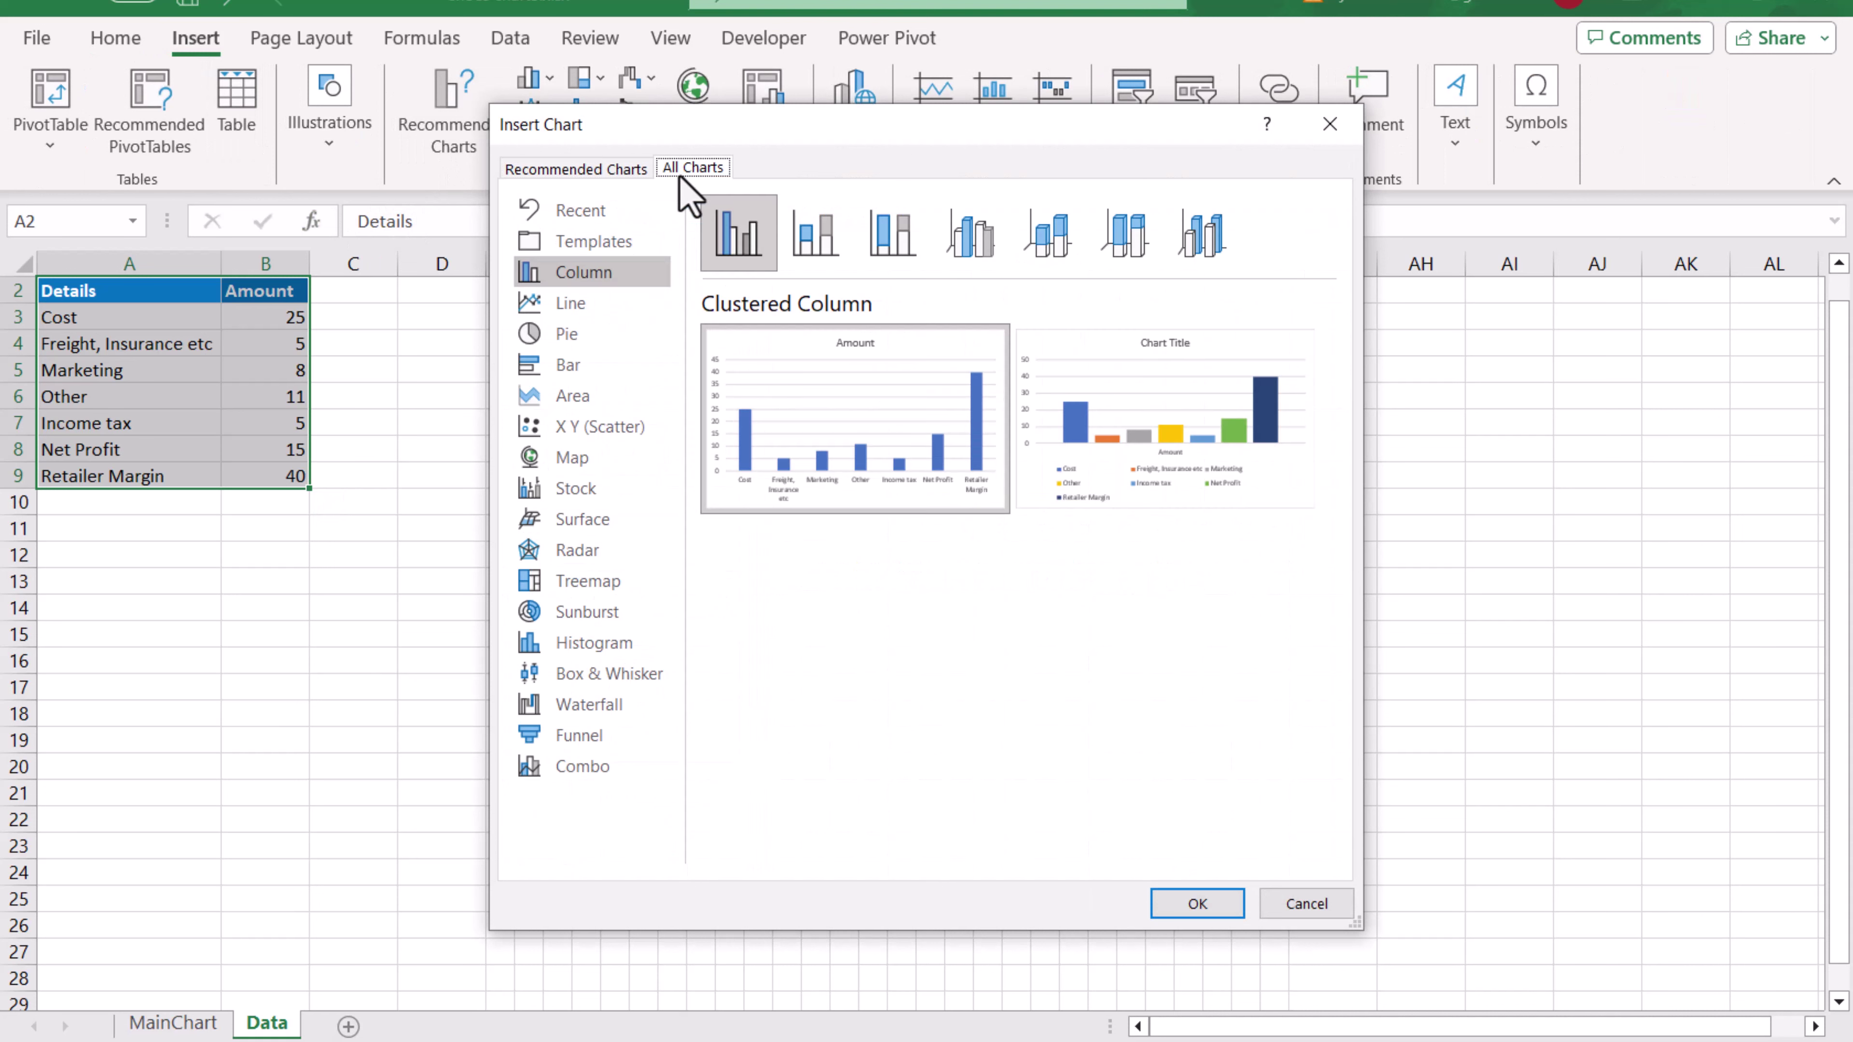
{"action": "left_click", "coordinate": [600, 365]}
{"action": "mouse_move", "coordinate": [1068, 447]}
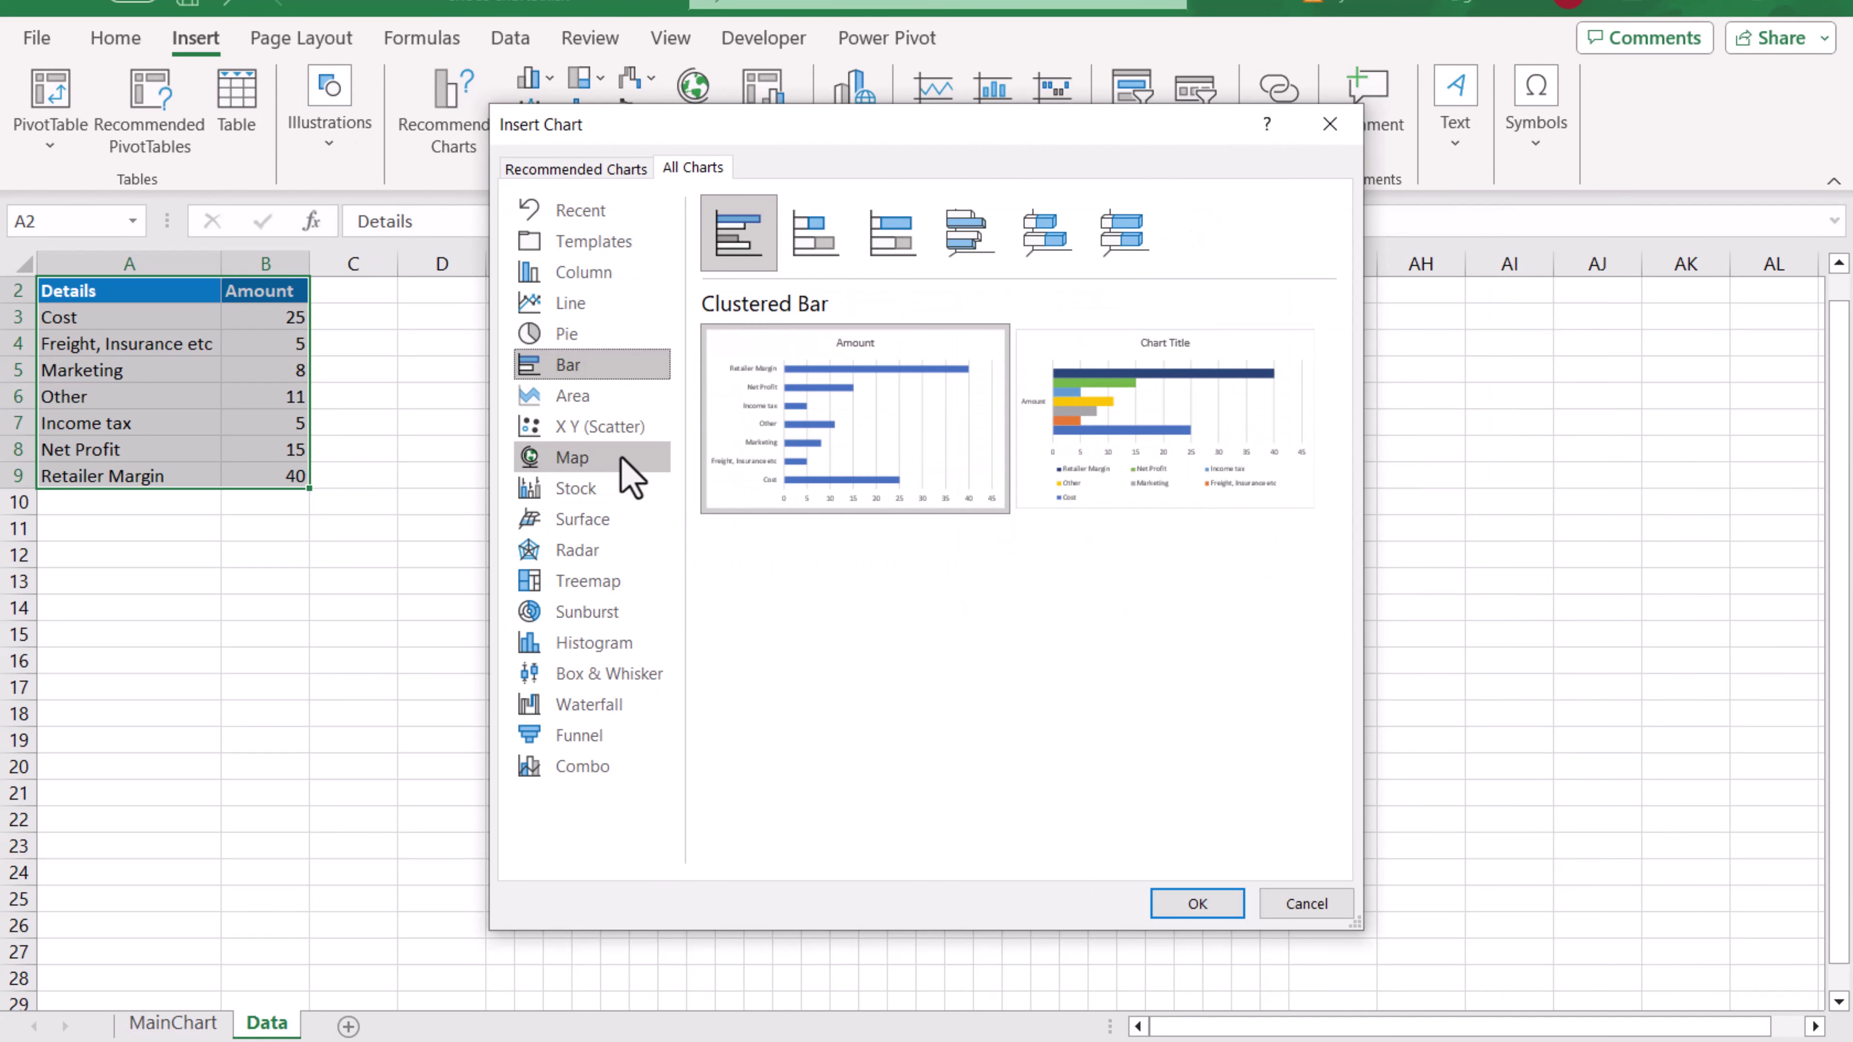
{"action": "left_click", "coordinate": [819, 262]}
{"action": "mouse_move", "coordinate": [1168, 456]}
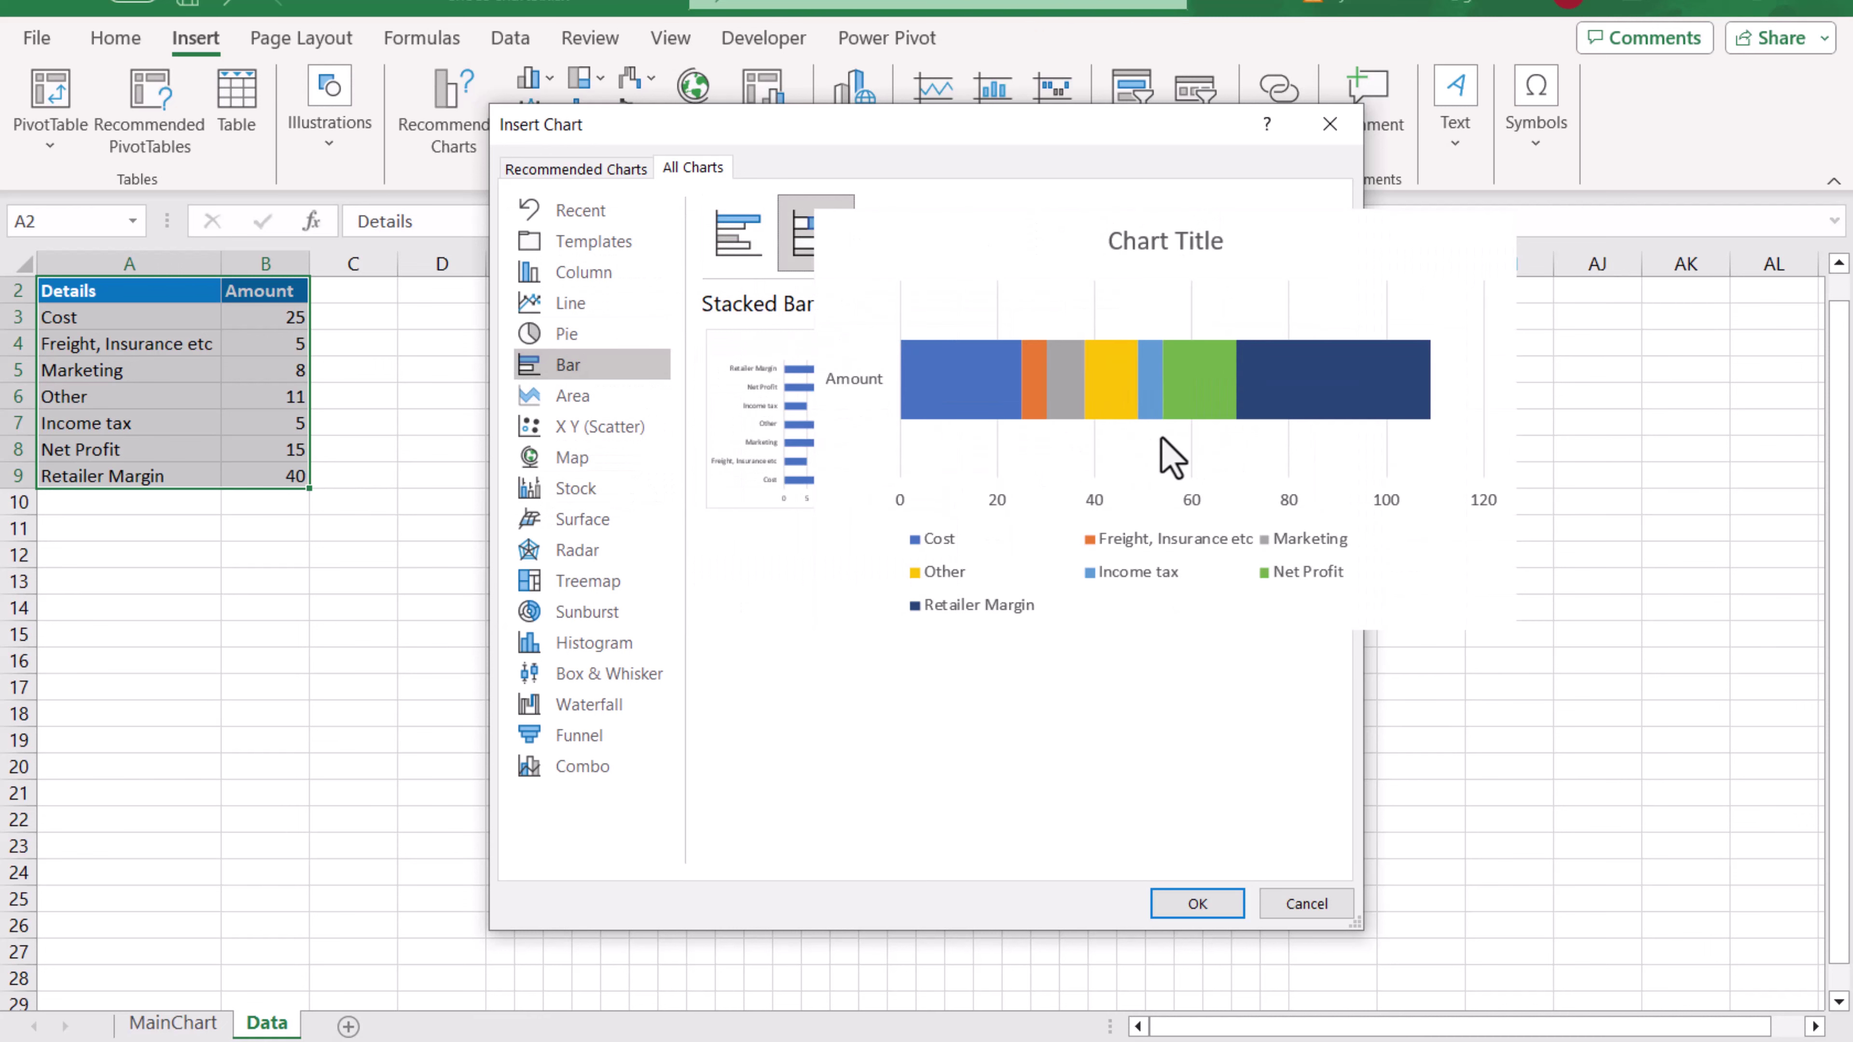
{"action": "left_click", "coordinate": [1213, 907]}
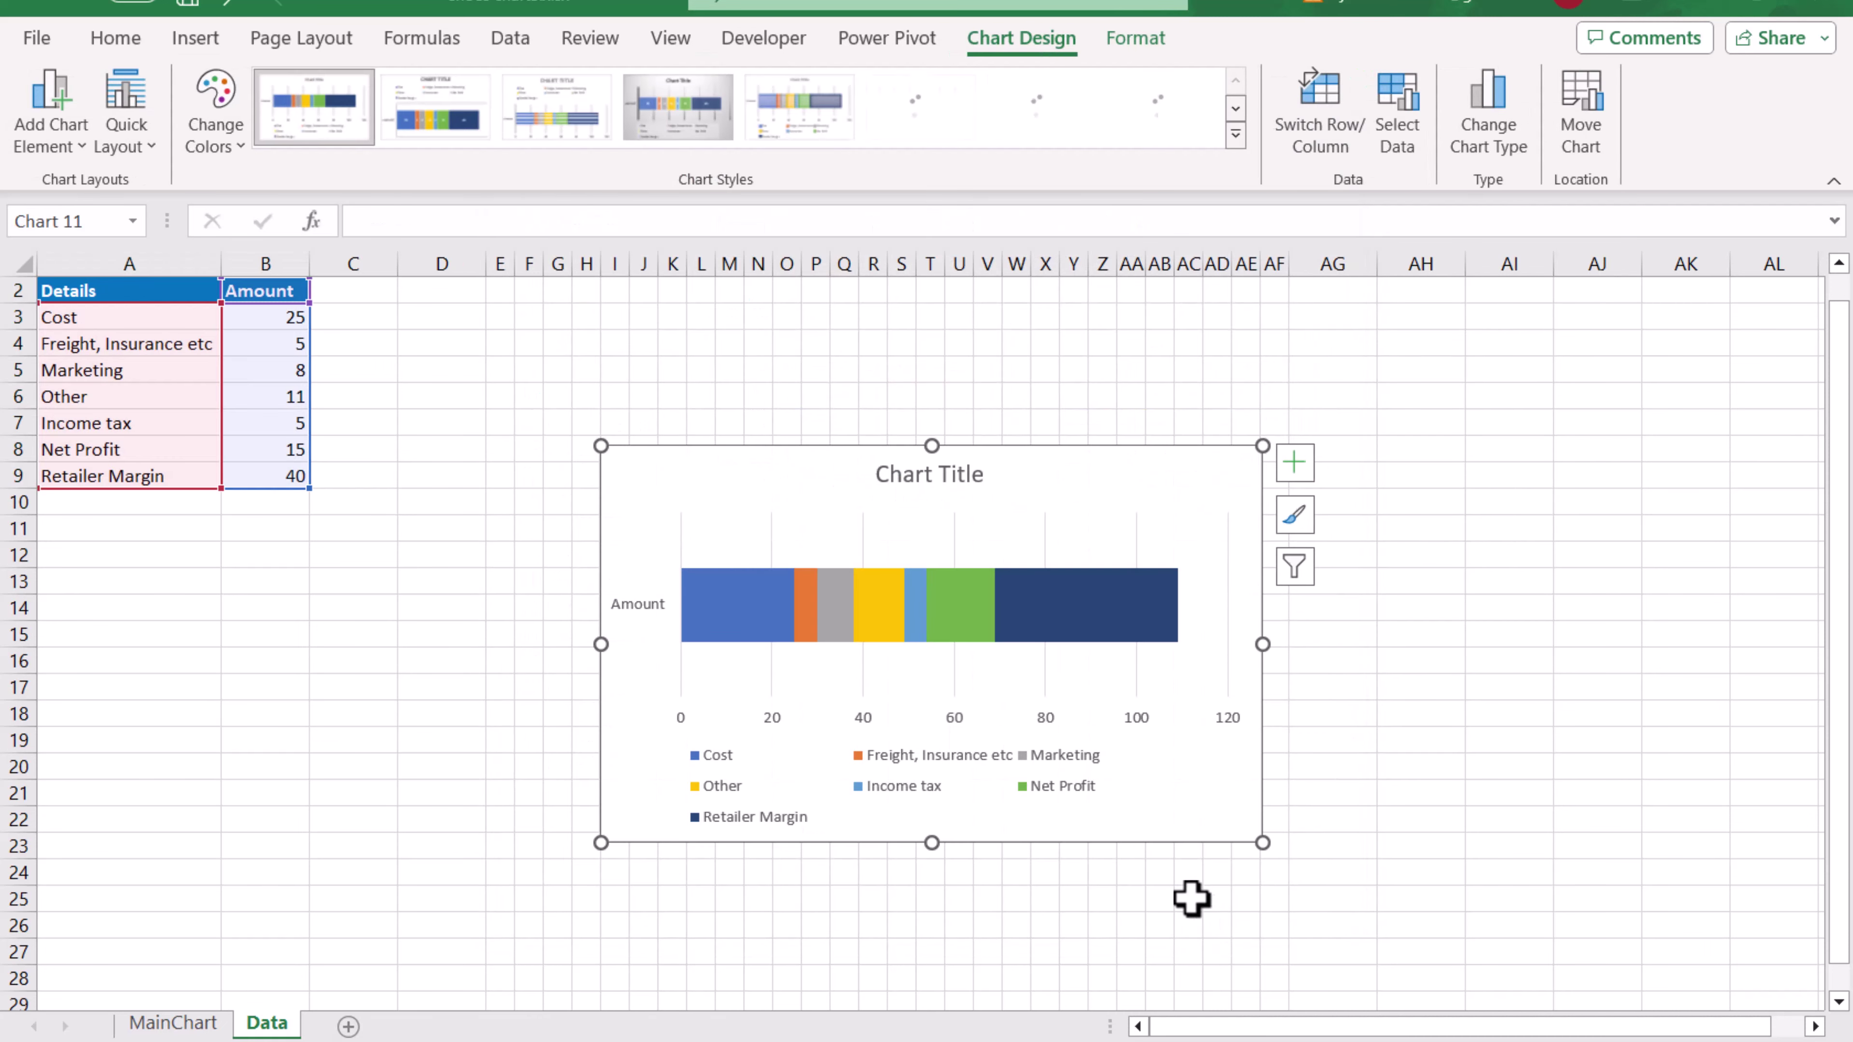
Delete the chart title, the vertical and horizontal axes, and the legend from the bar chart.
{"action": "left_click", "coordinate": [921, 481]}
{"action": "key", "text": "Delete"}
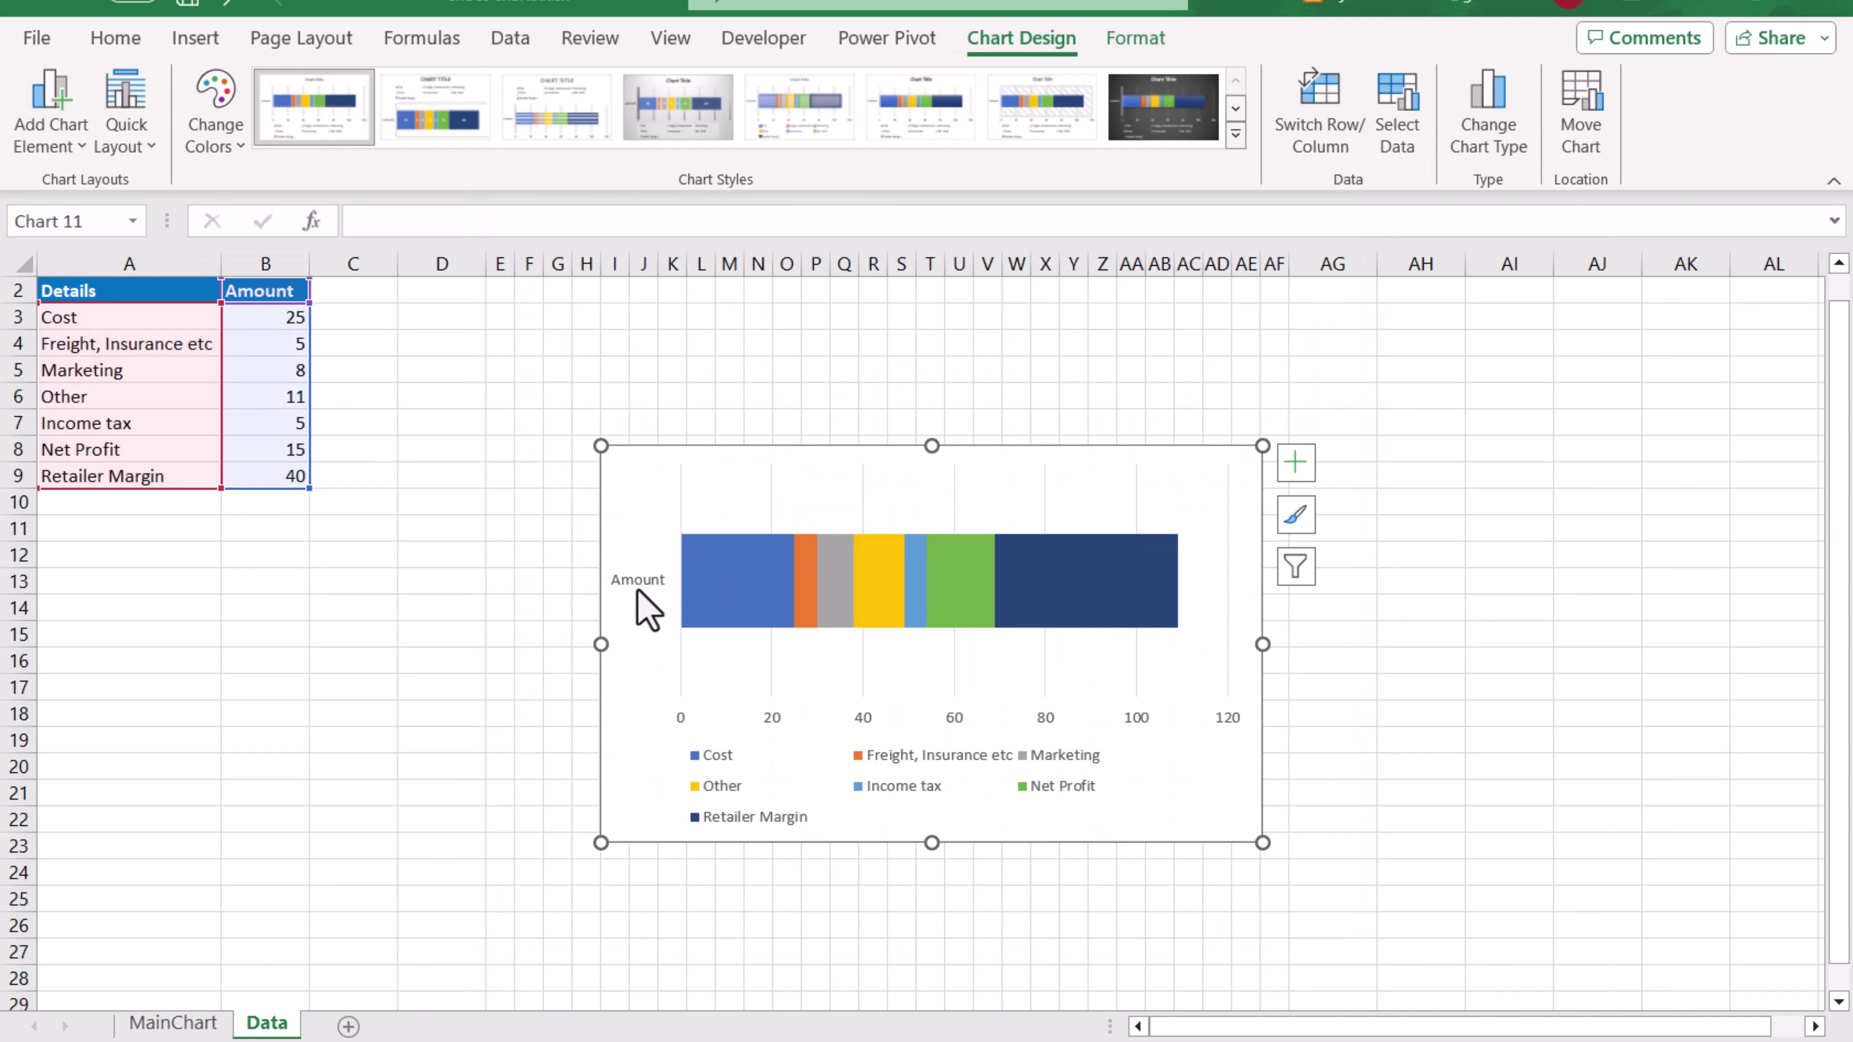
{"action": "left_click", "coordinate": [641, 600]}
{"action": "key", "text": "Delete"}
{"action": "left_click", "coordinate": [717, 724]}
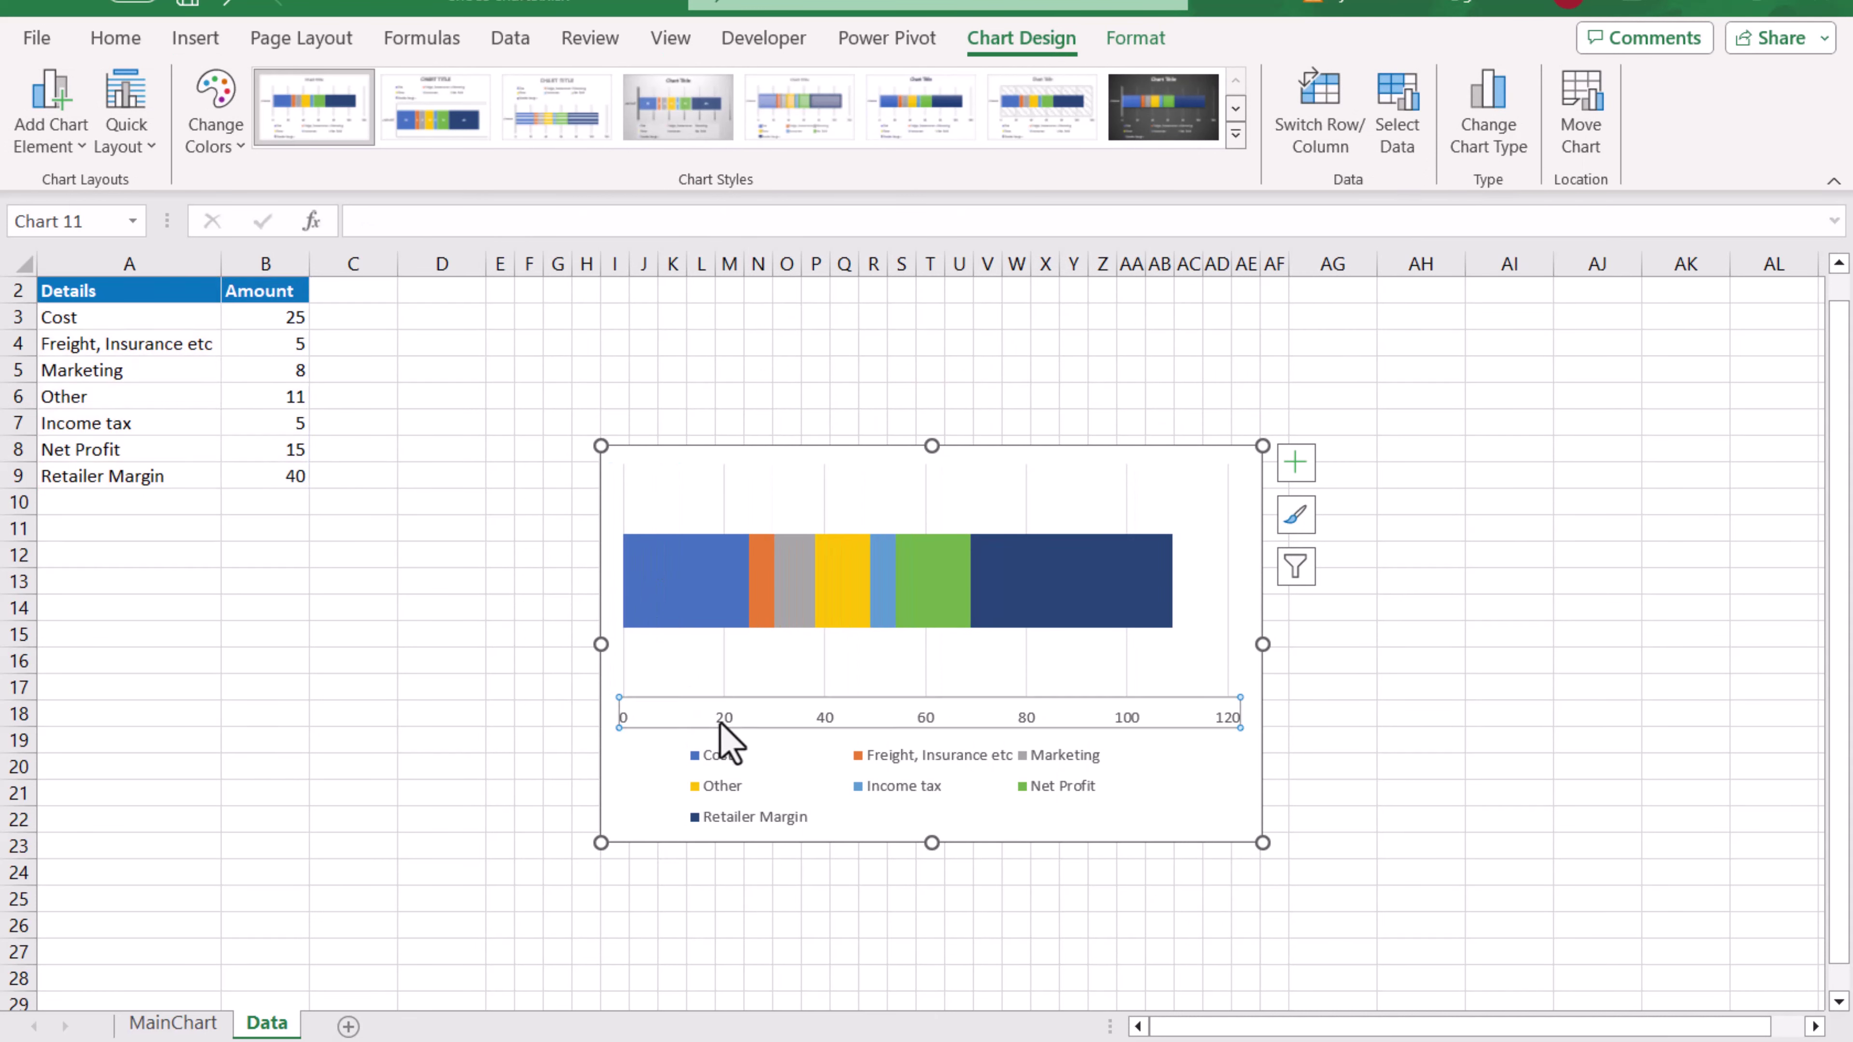
{"action": "key", "text": "Delete"}
{"action": "left_click", "coordinate": [752, 812]}
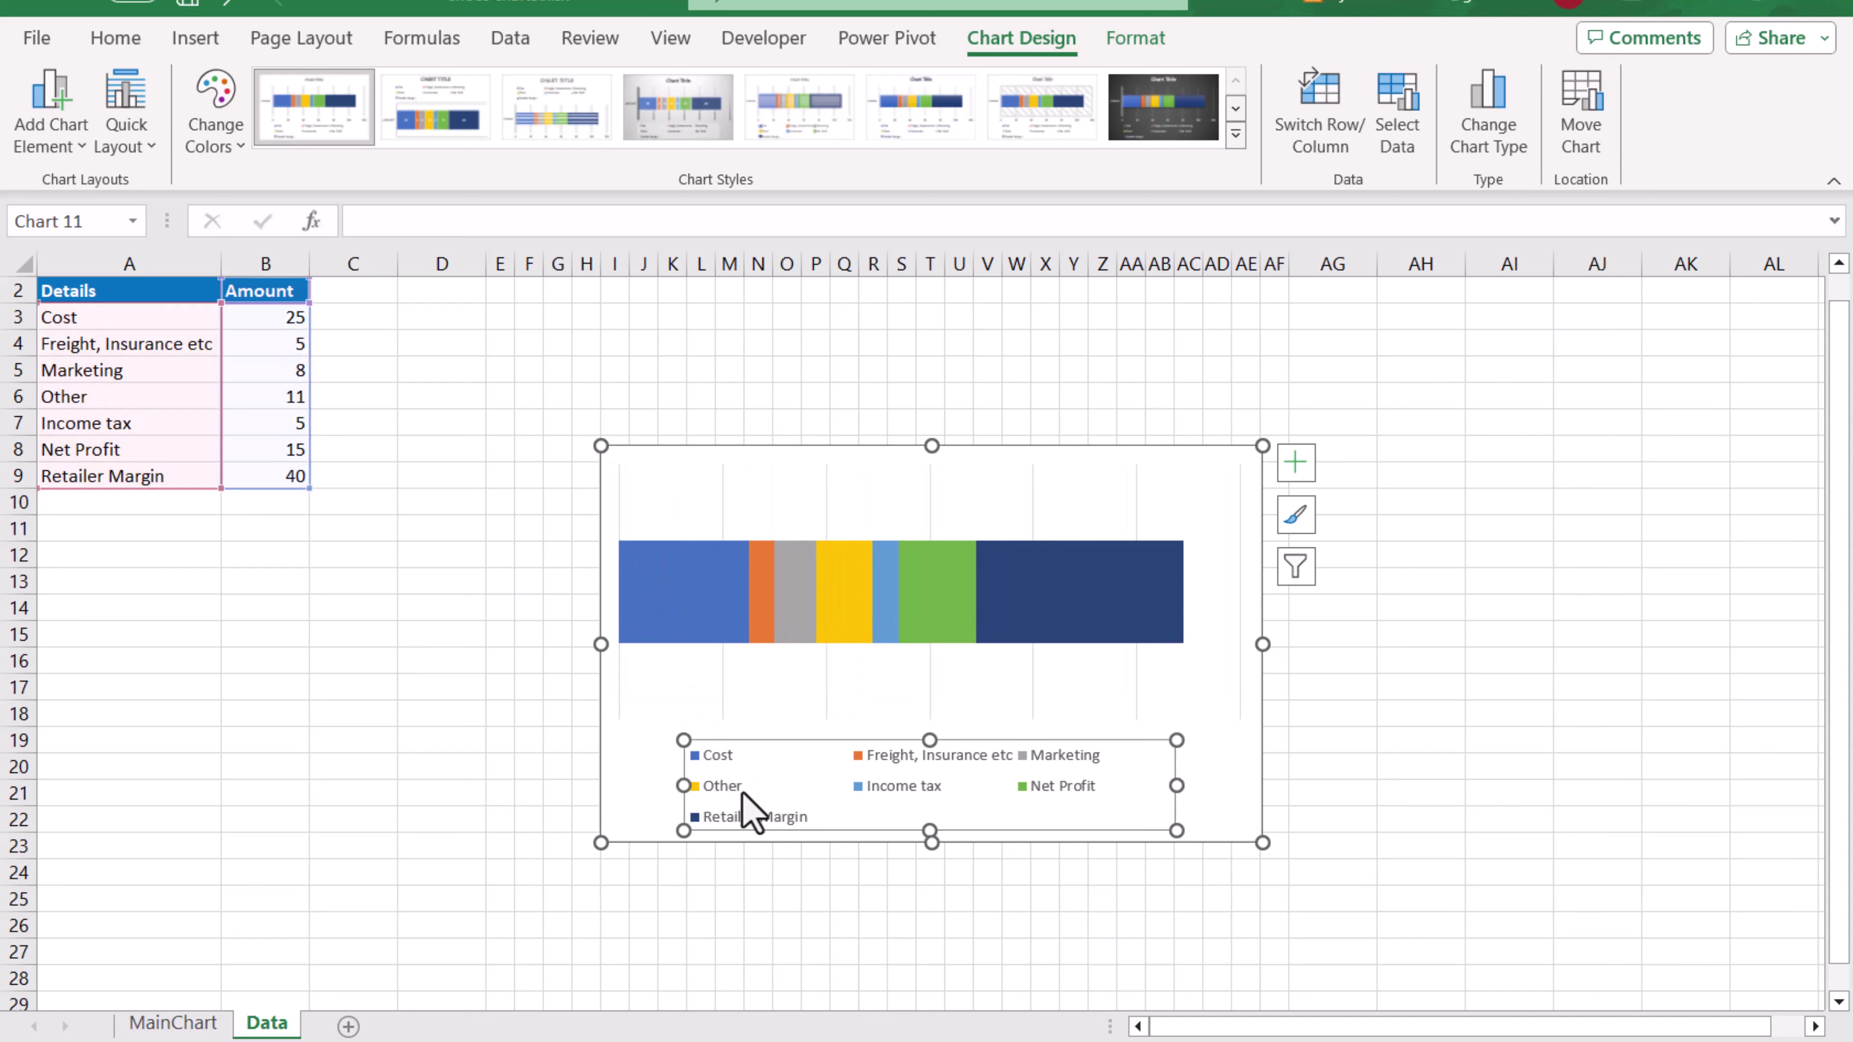
{"action": "key", "text": "Delete"}
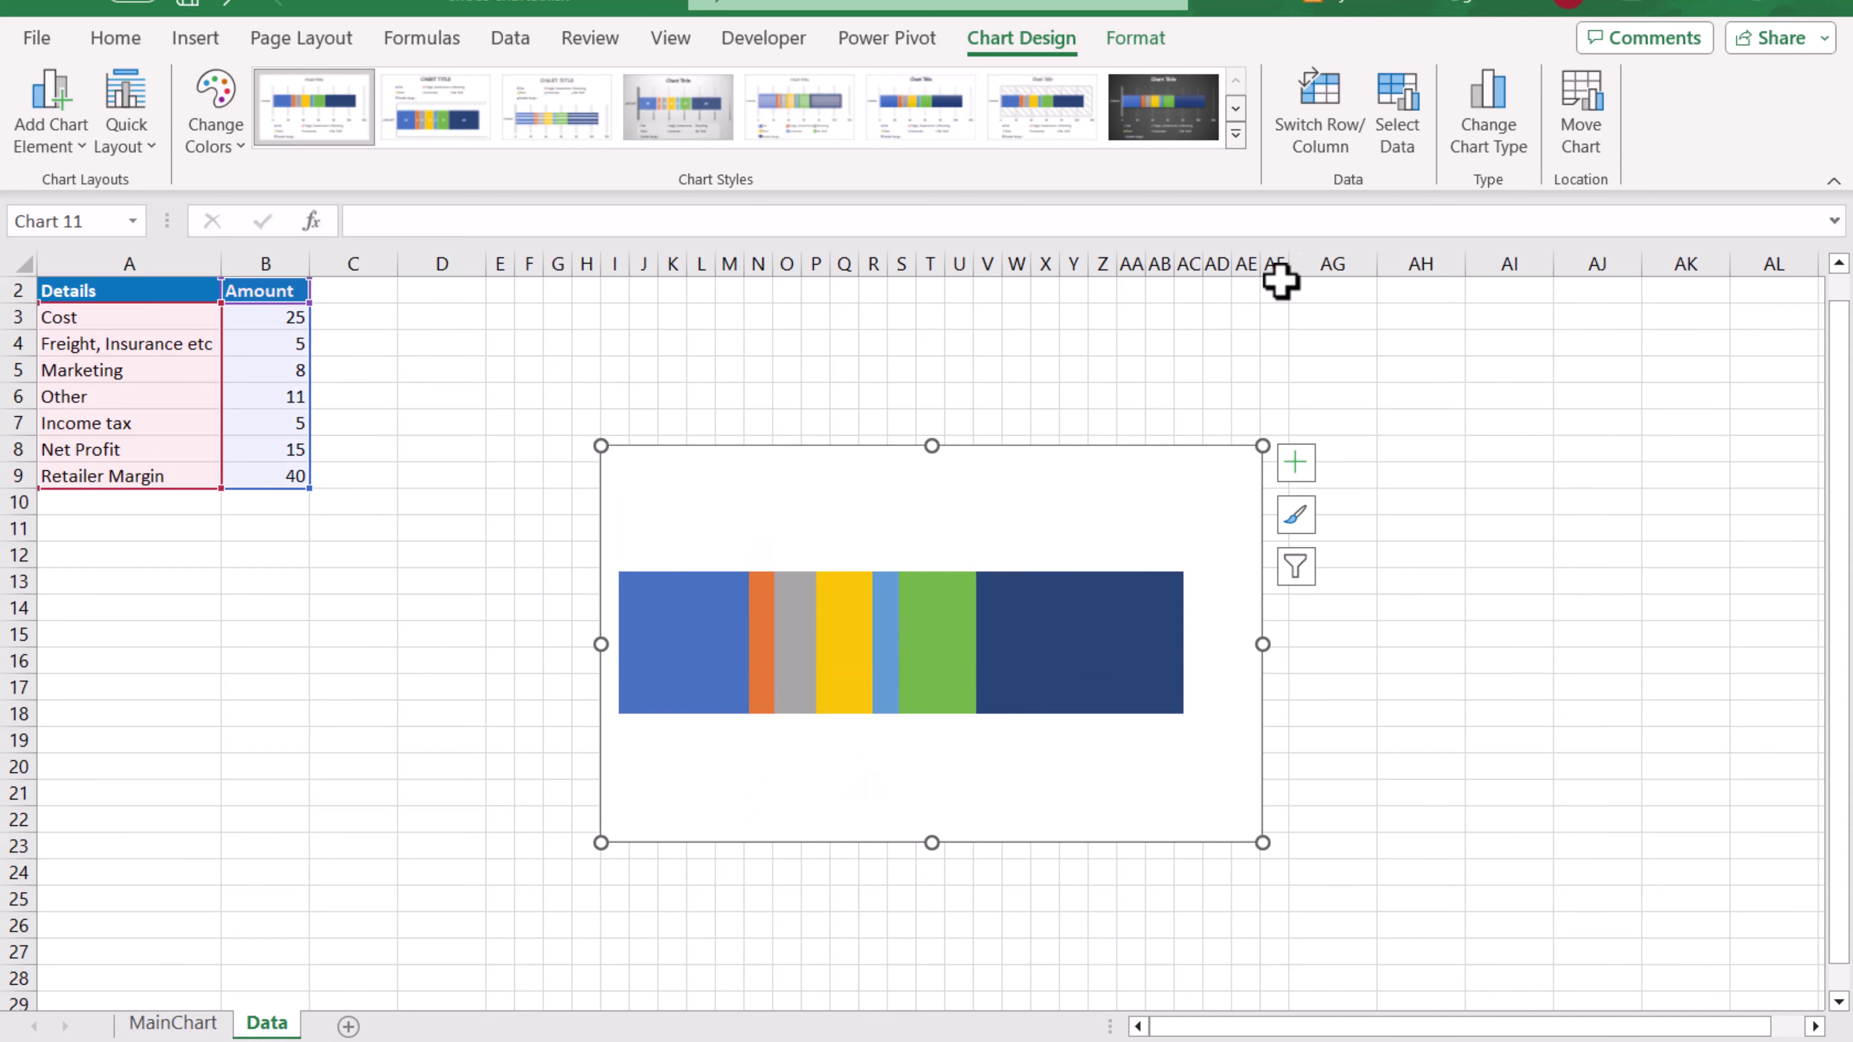
Give the chart area No Fill and No Outline, and shift the chart up and left.
{"action": "left_click", "coordinate": [1136, 38]}
{"action": "left_click", "coordinate": [795, 77]}
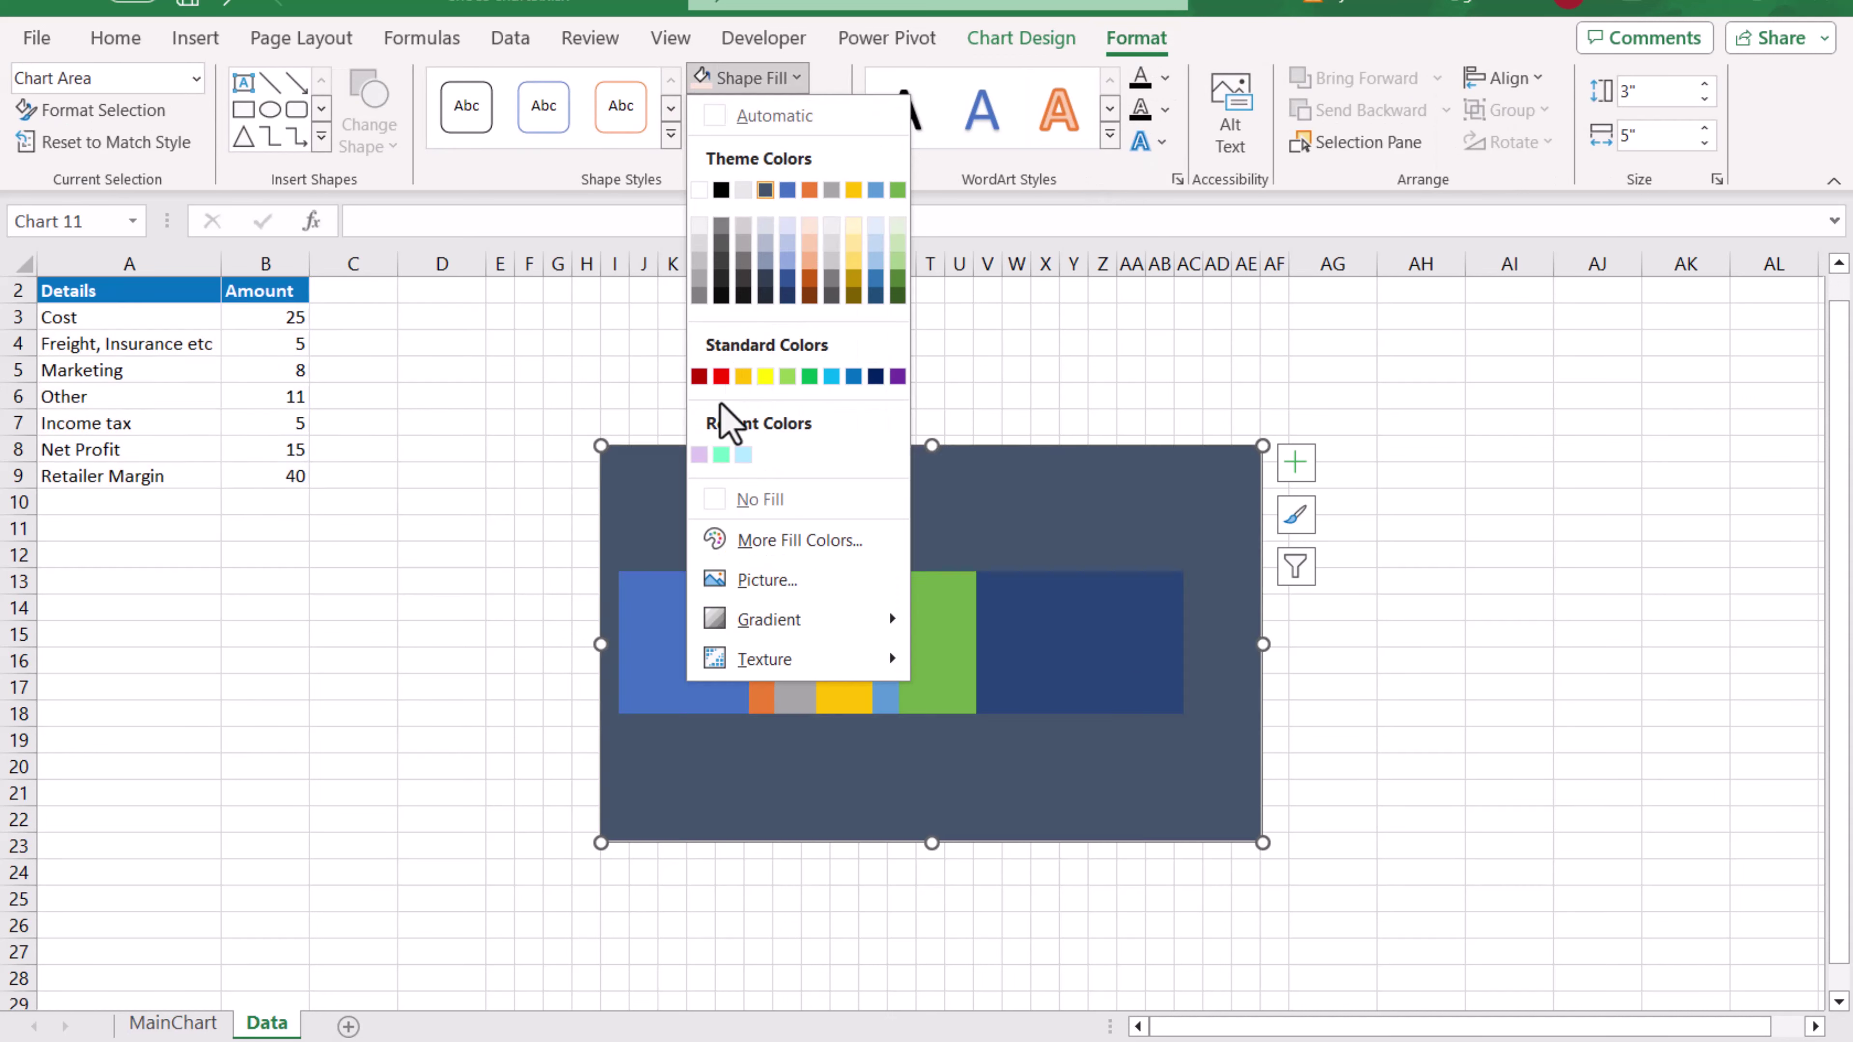
{"action": "left_click", "coordinate": [769, 504]}
{"action": "left_click", "coordinate": [792, 117]}
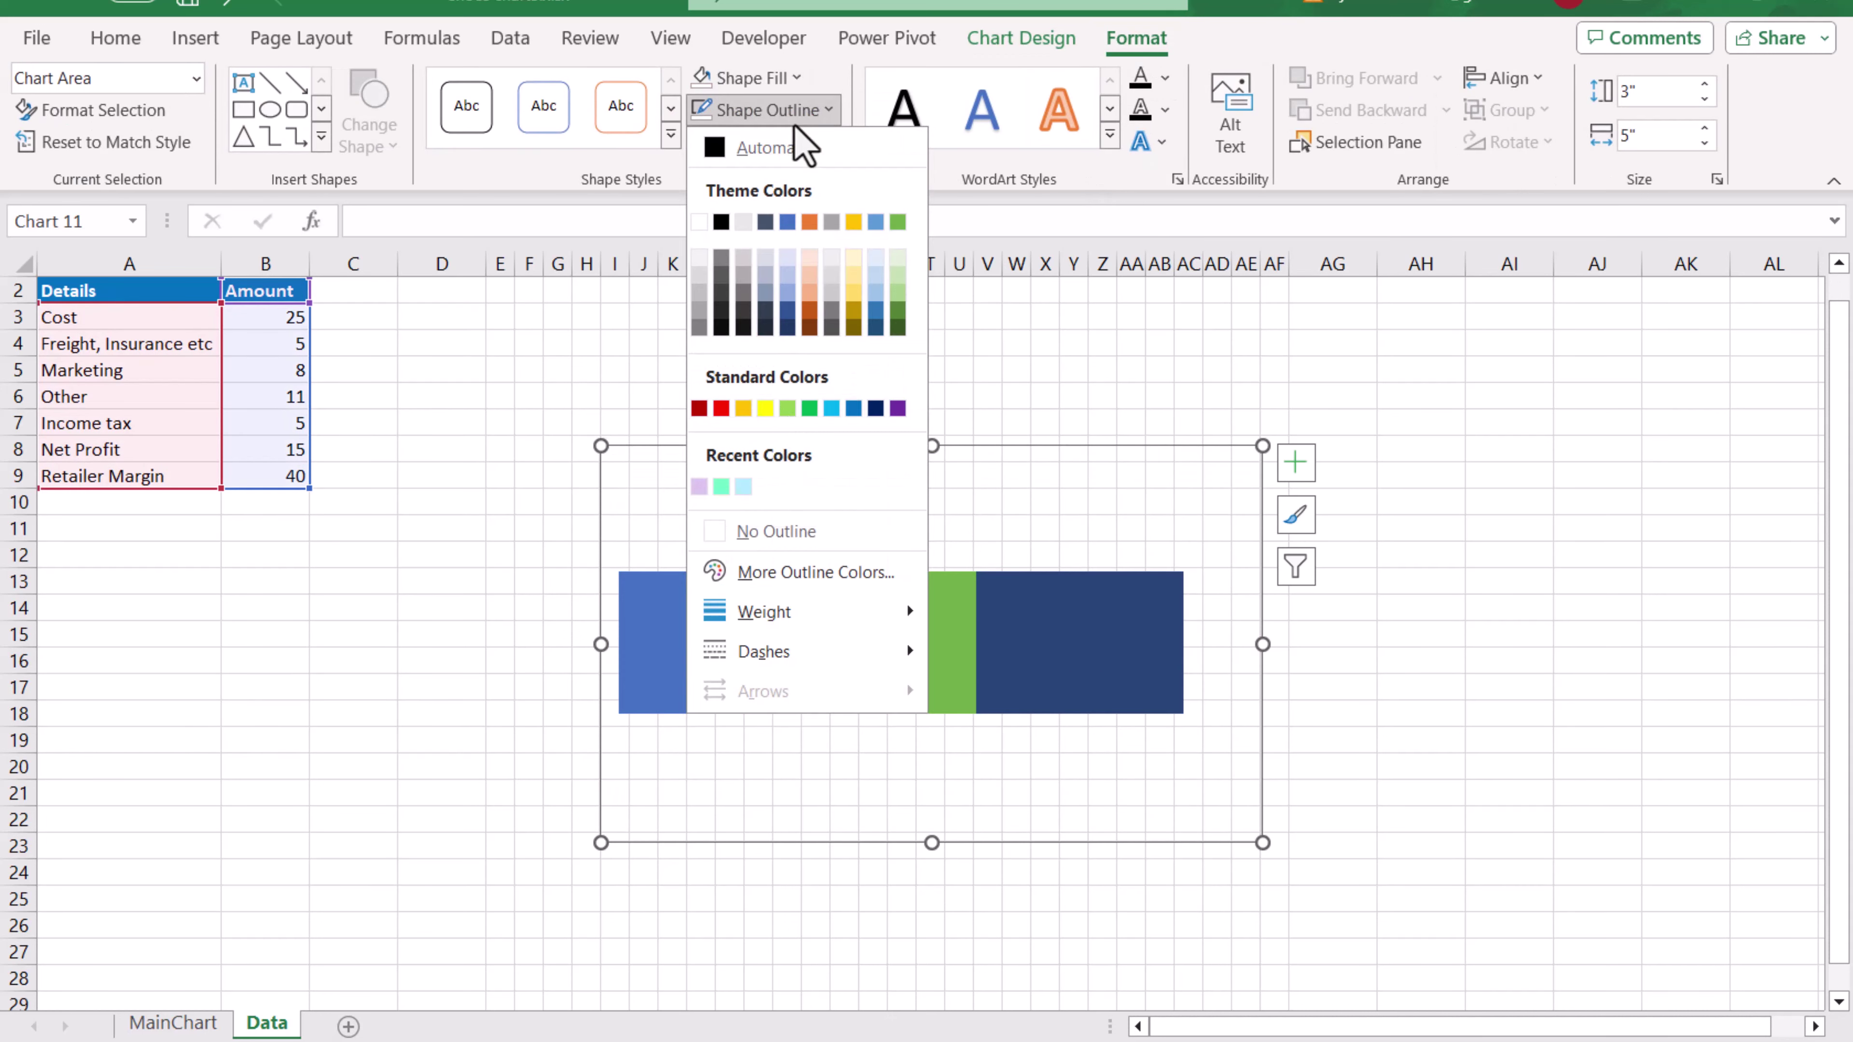
{"action": "left_click", "coordinate": [785, 520]}
{"action": "left_click_drag", "start_coordinate": [841, 438], "coordinate": [748, 407]}
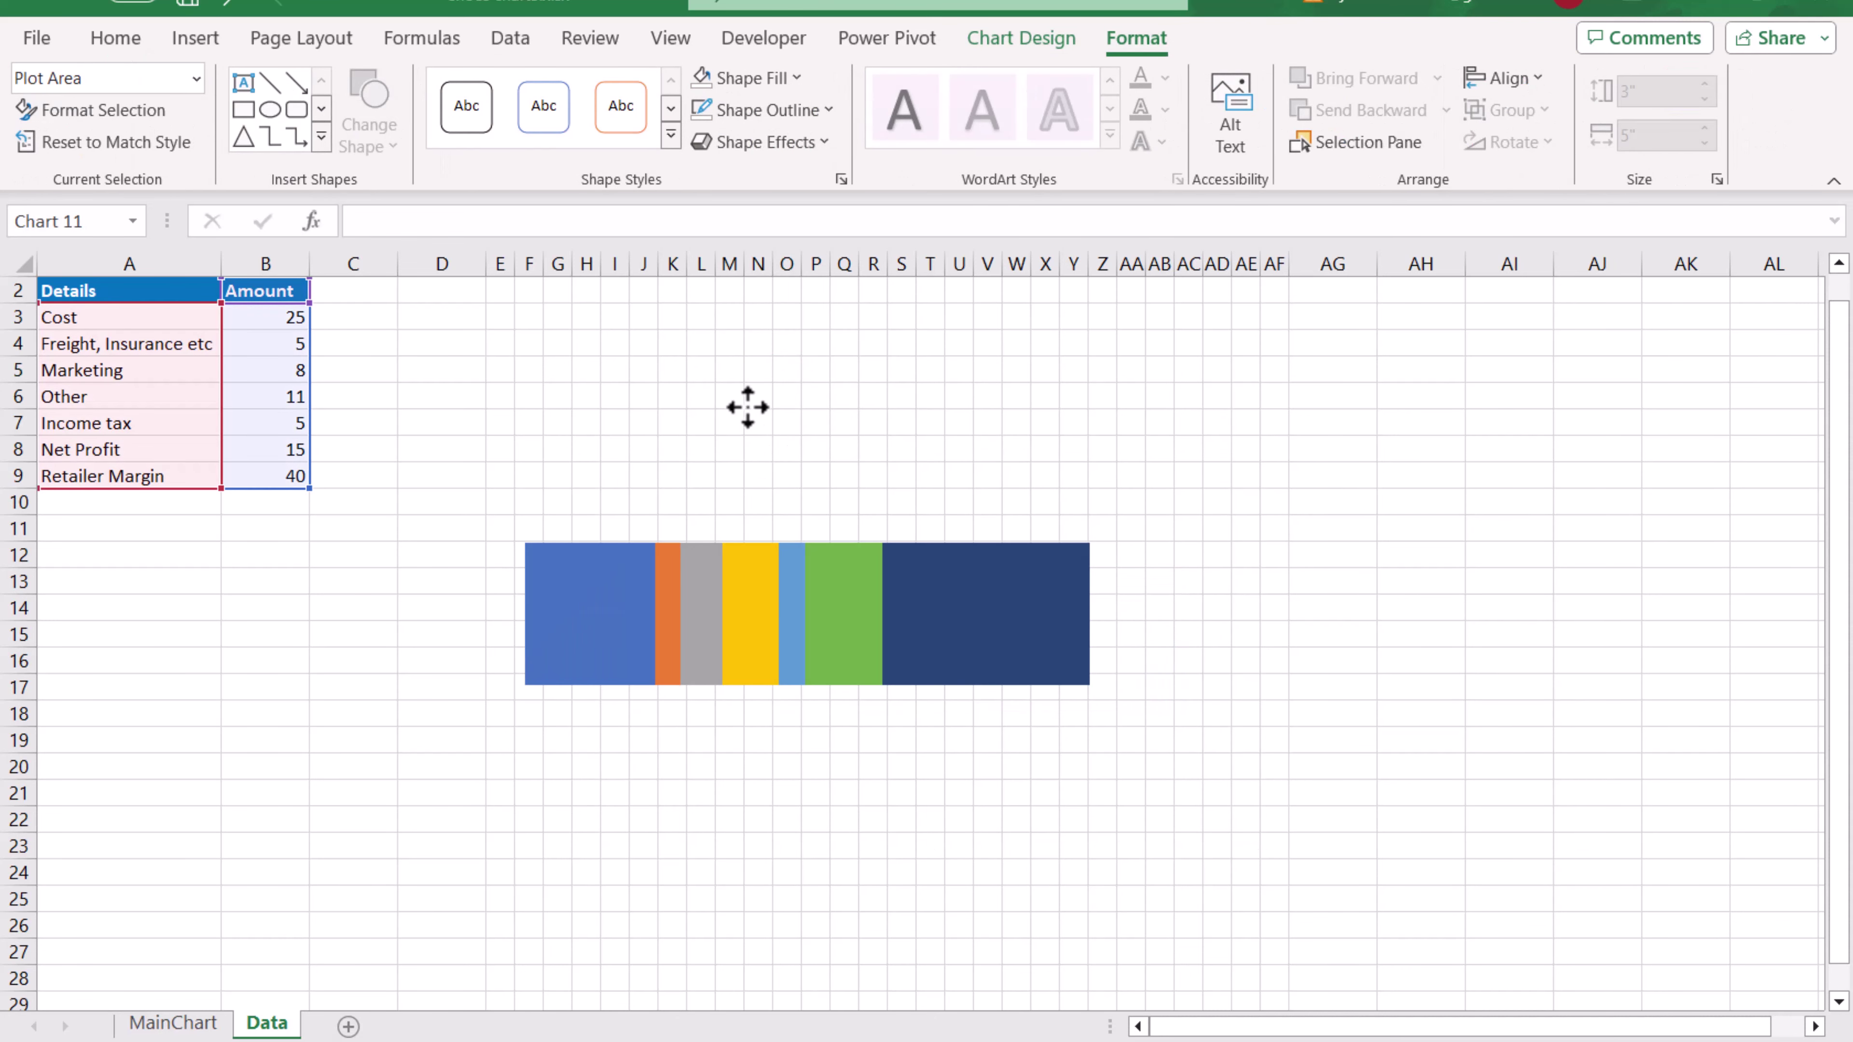
{"action": "left_click", "coordinate": [748, 407]}
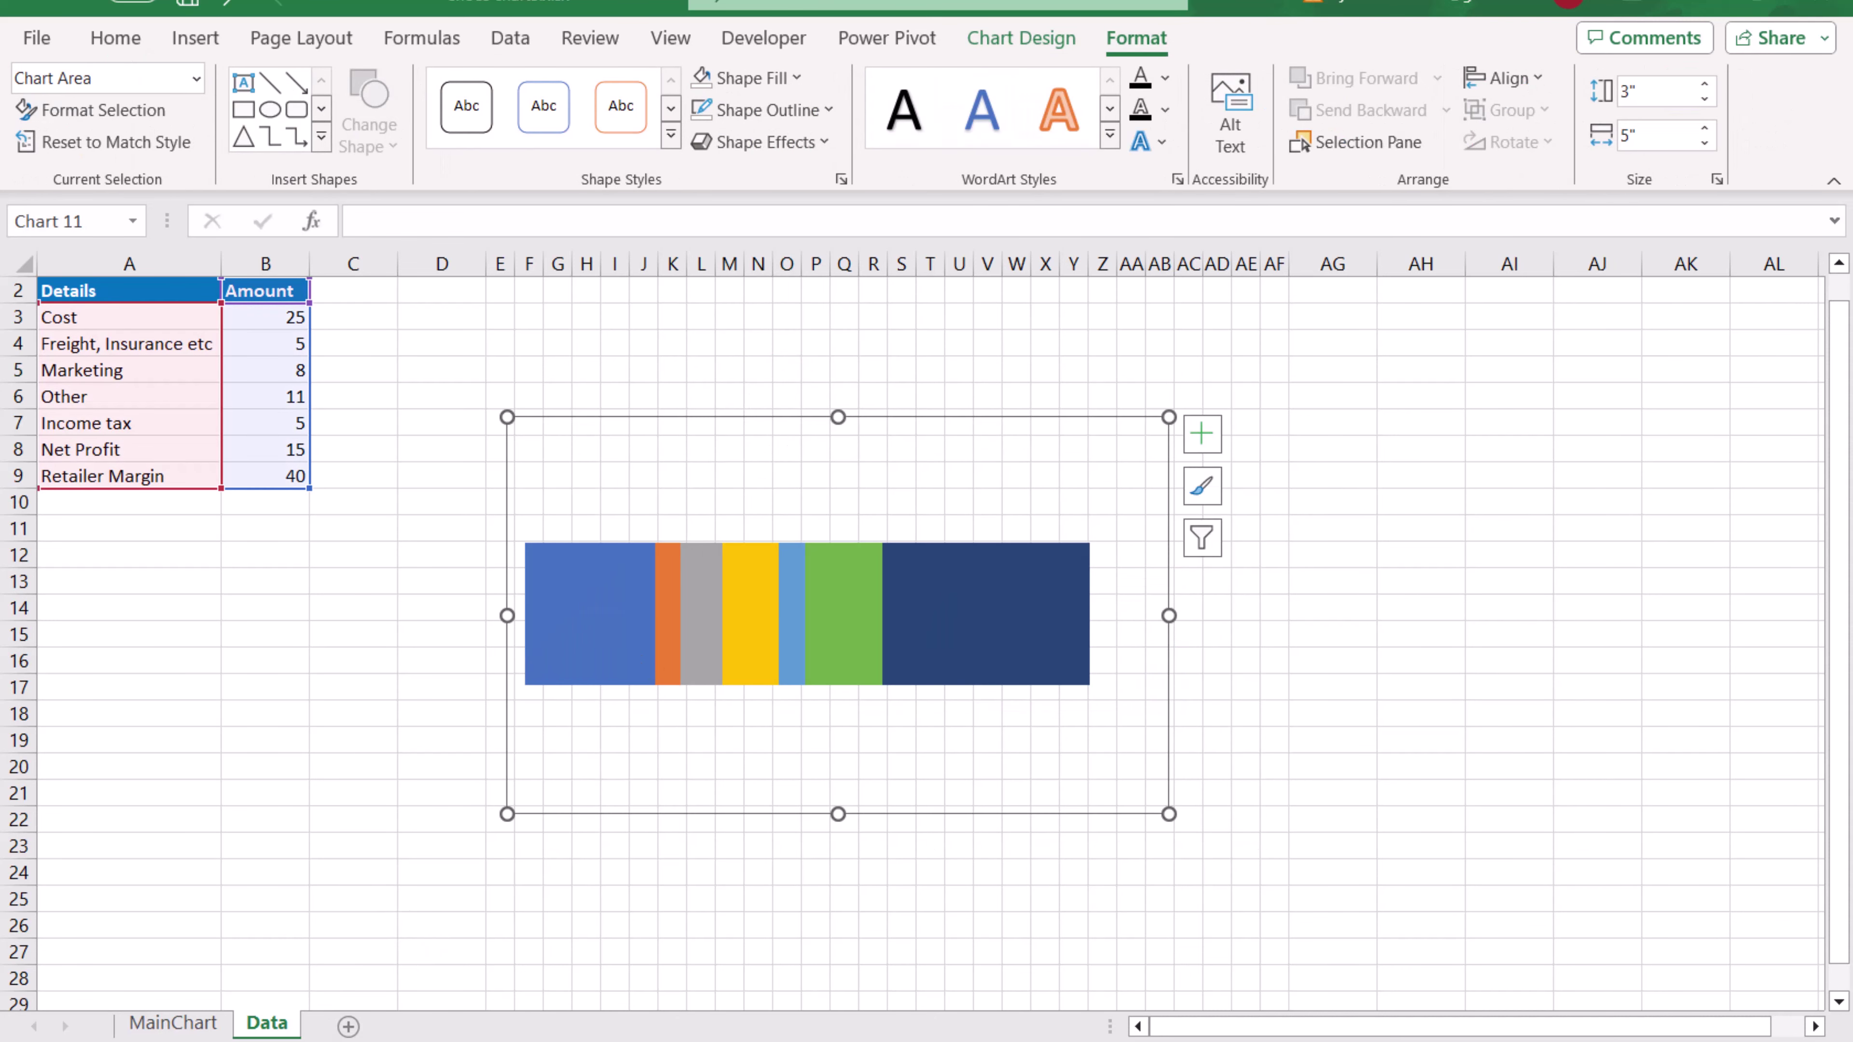
Fill the Cost segment very light grey and the Freight segment light blue, matching the shoe chart.
{"action": "left_click", "coordinate": [168, 1024]}
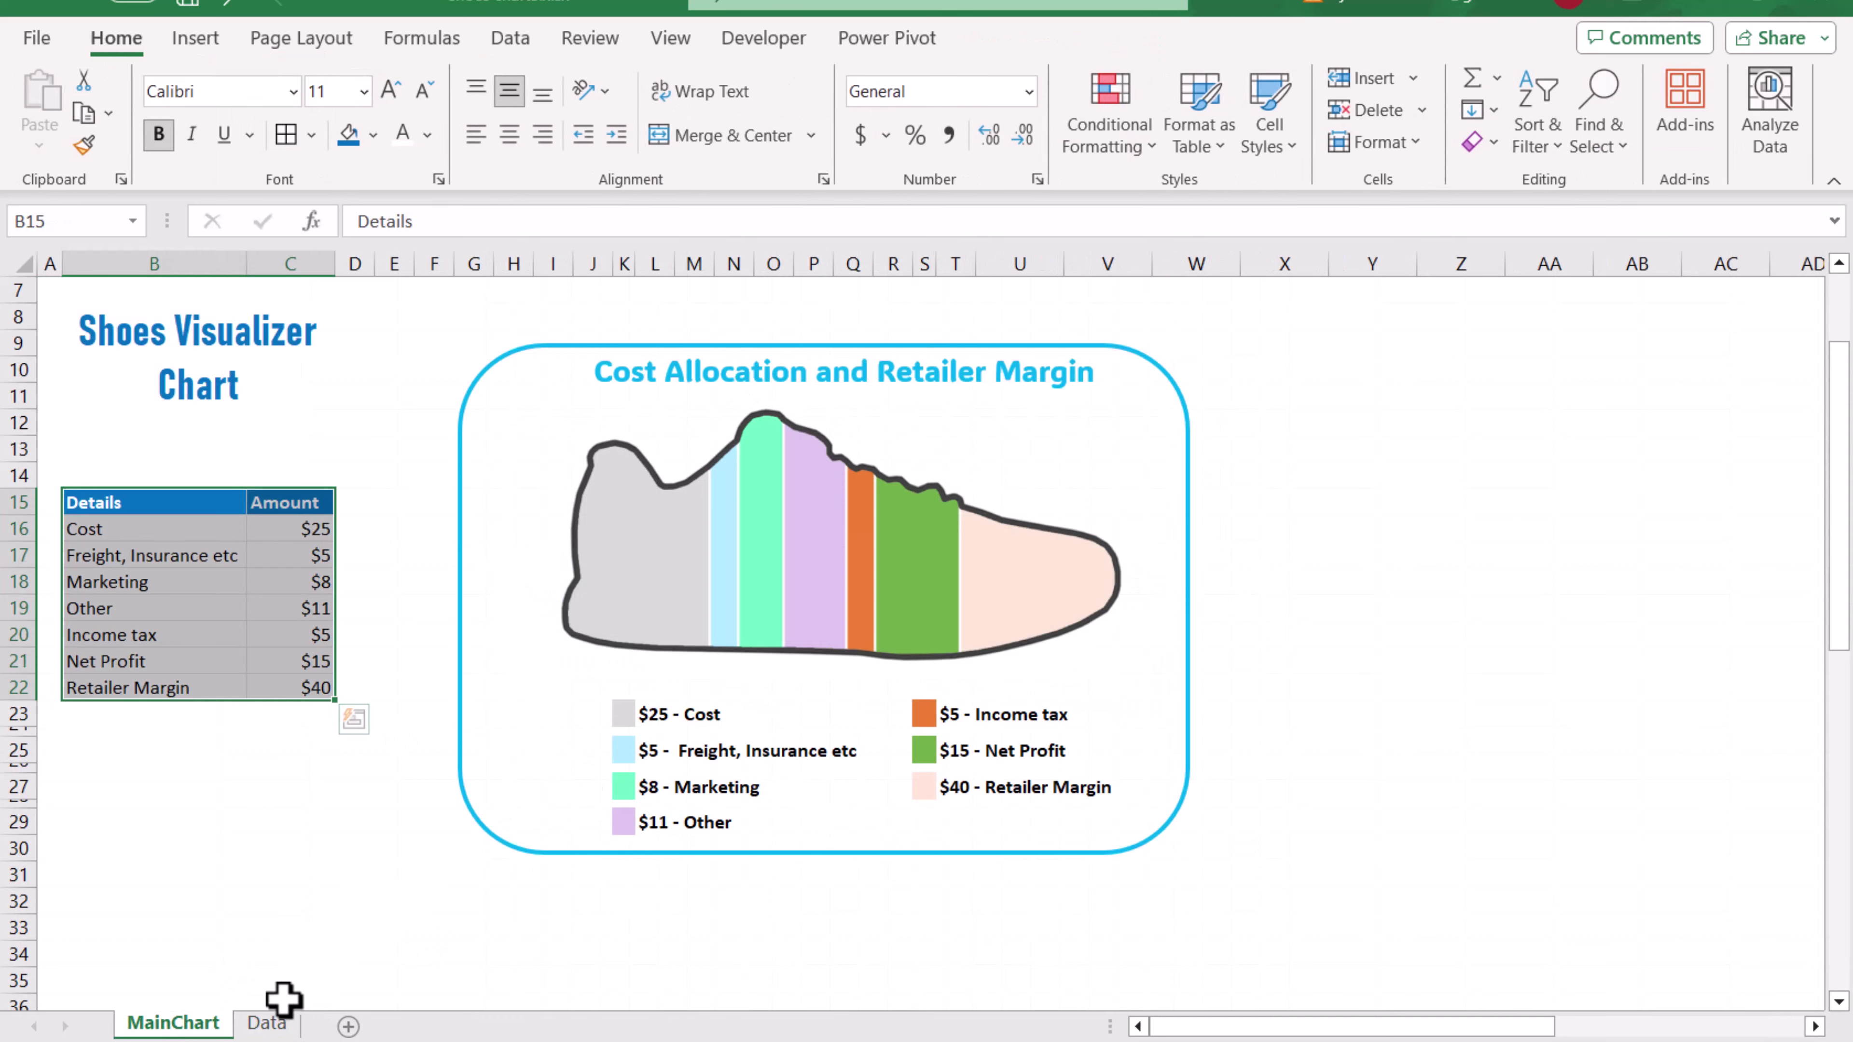
{"action": "left_click", "coordinate": [267, 1023]}
{"action": "left_click", "coordinate": [543, 661]}
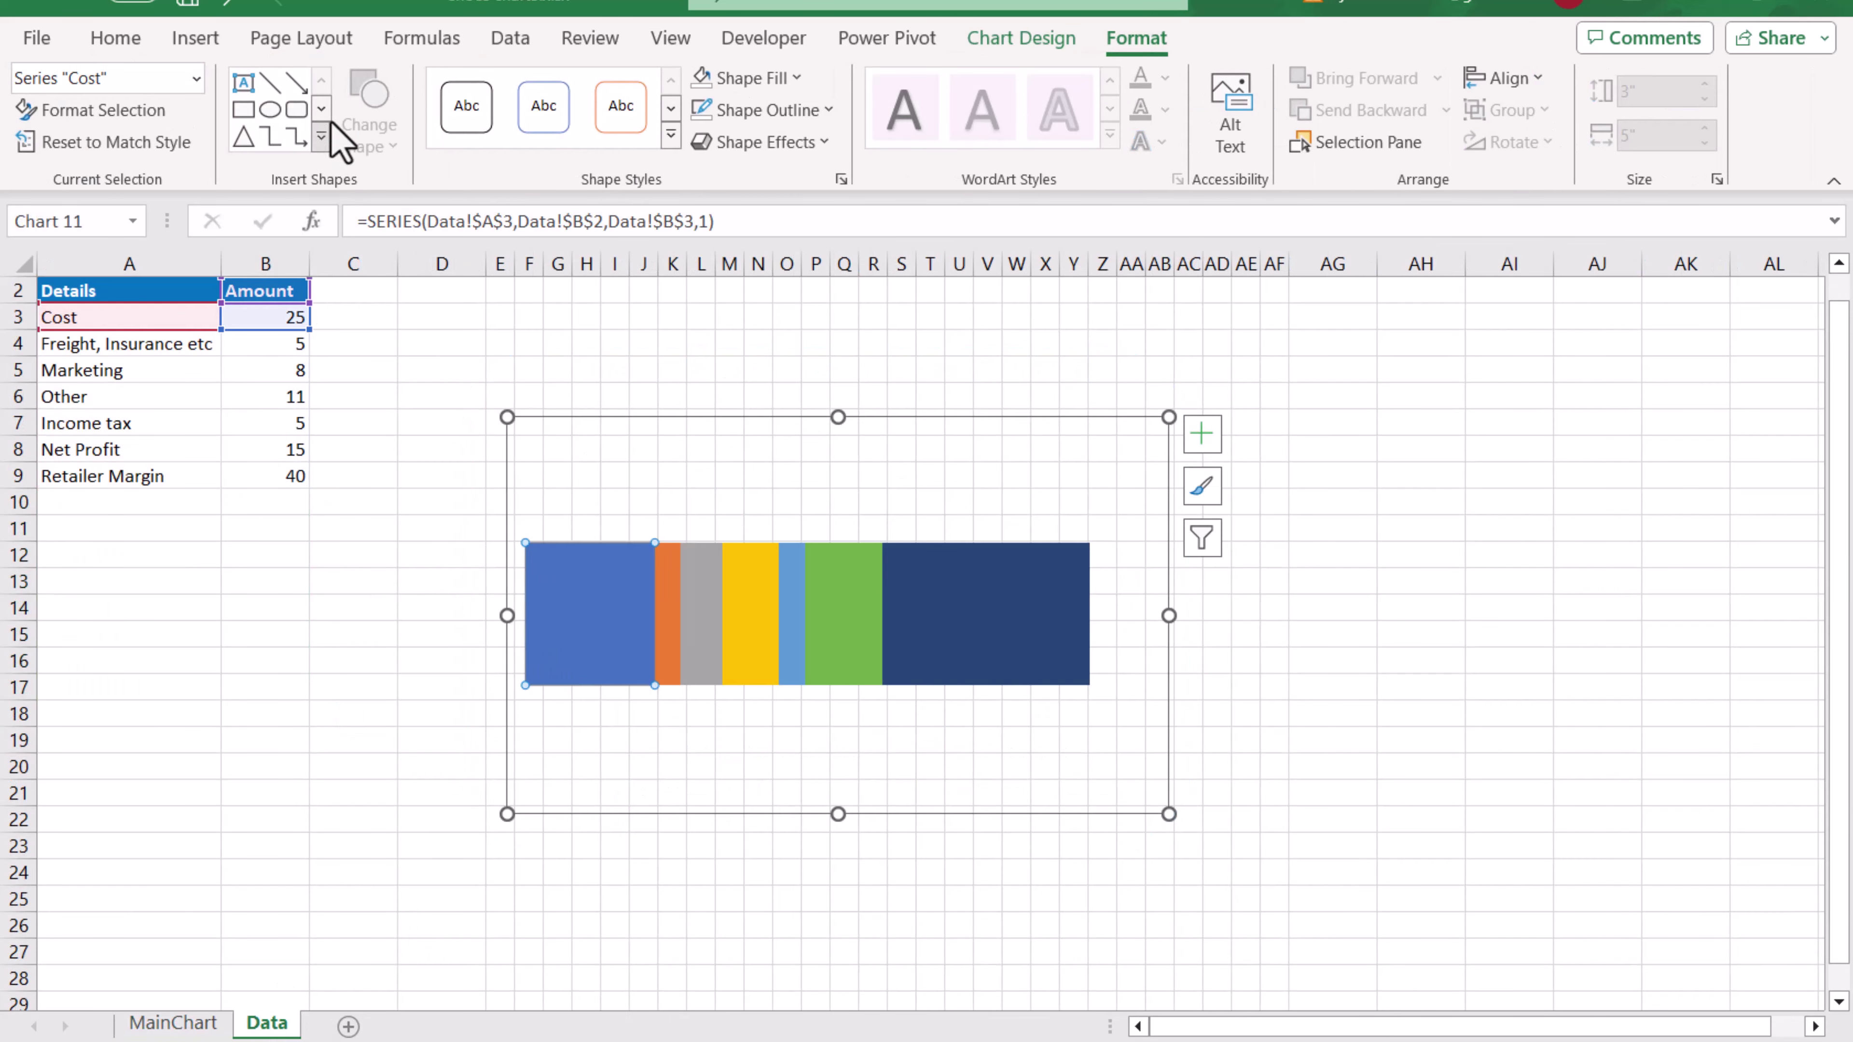
{"action": "left_click", "coordinate": [797, 78]}
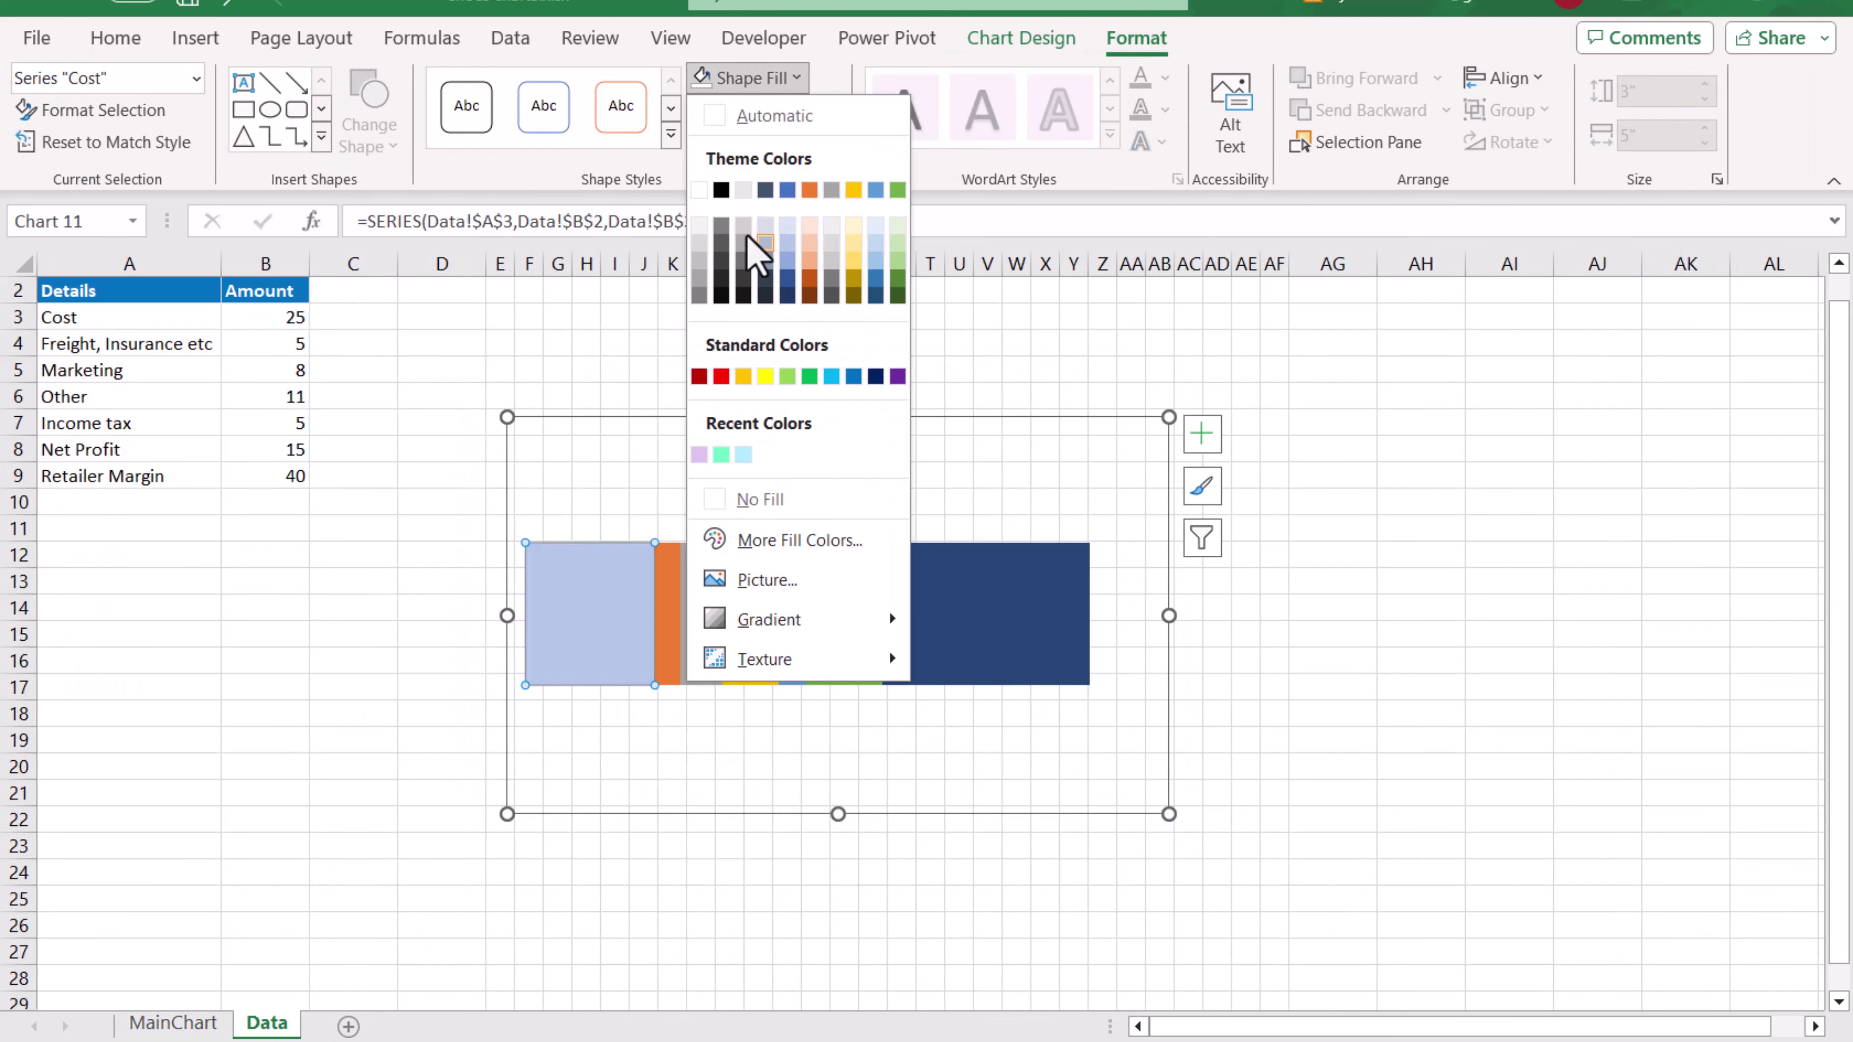
{"action": "left_click", "coordinate": [714, 219]}
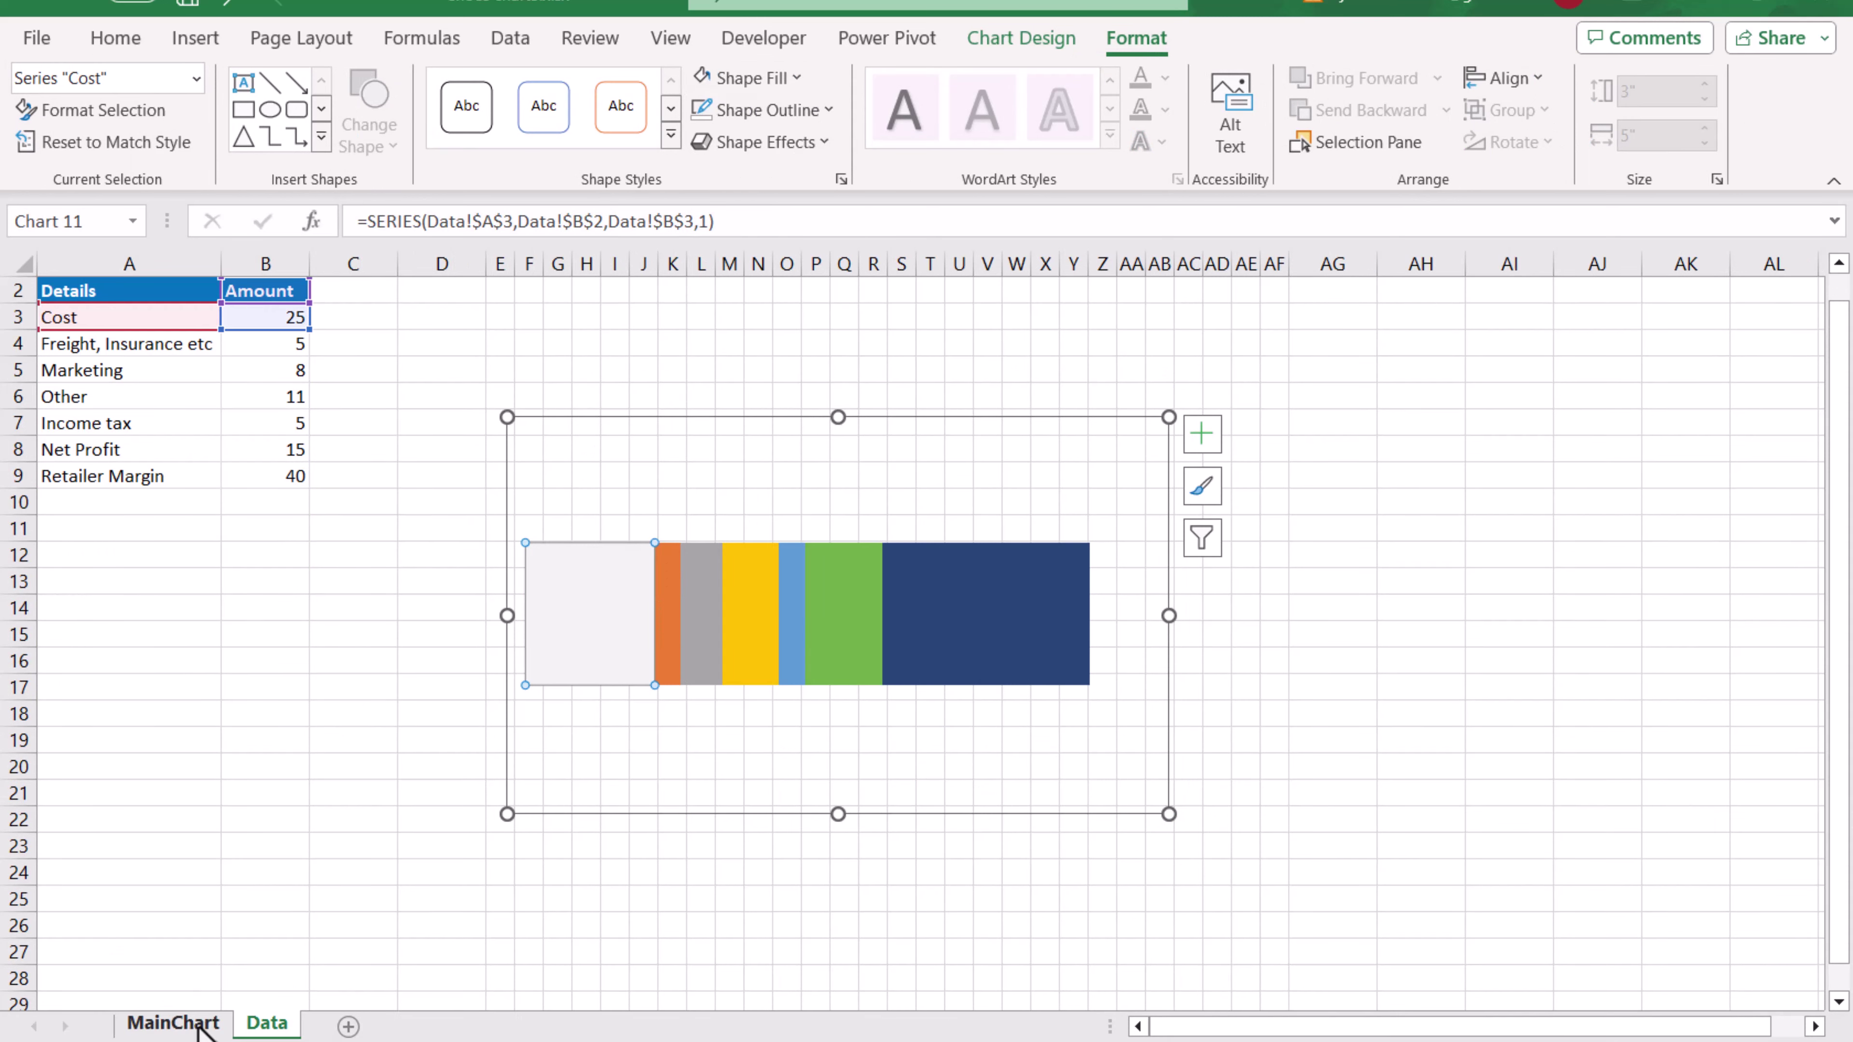
{"action": "left_click", "coordinate": [169, 1024]}
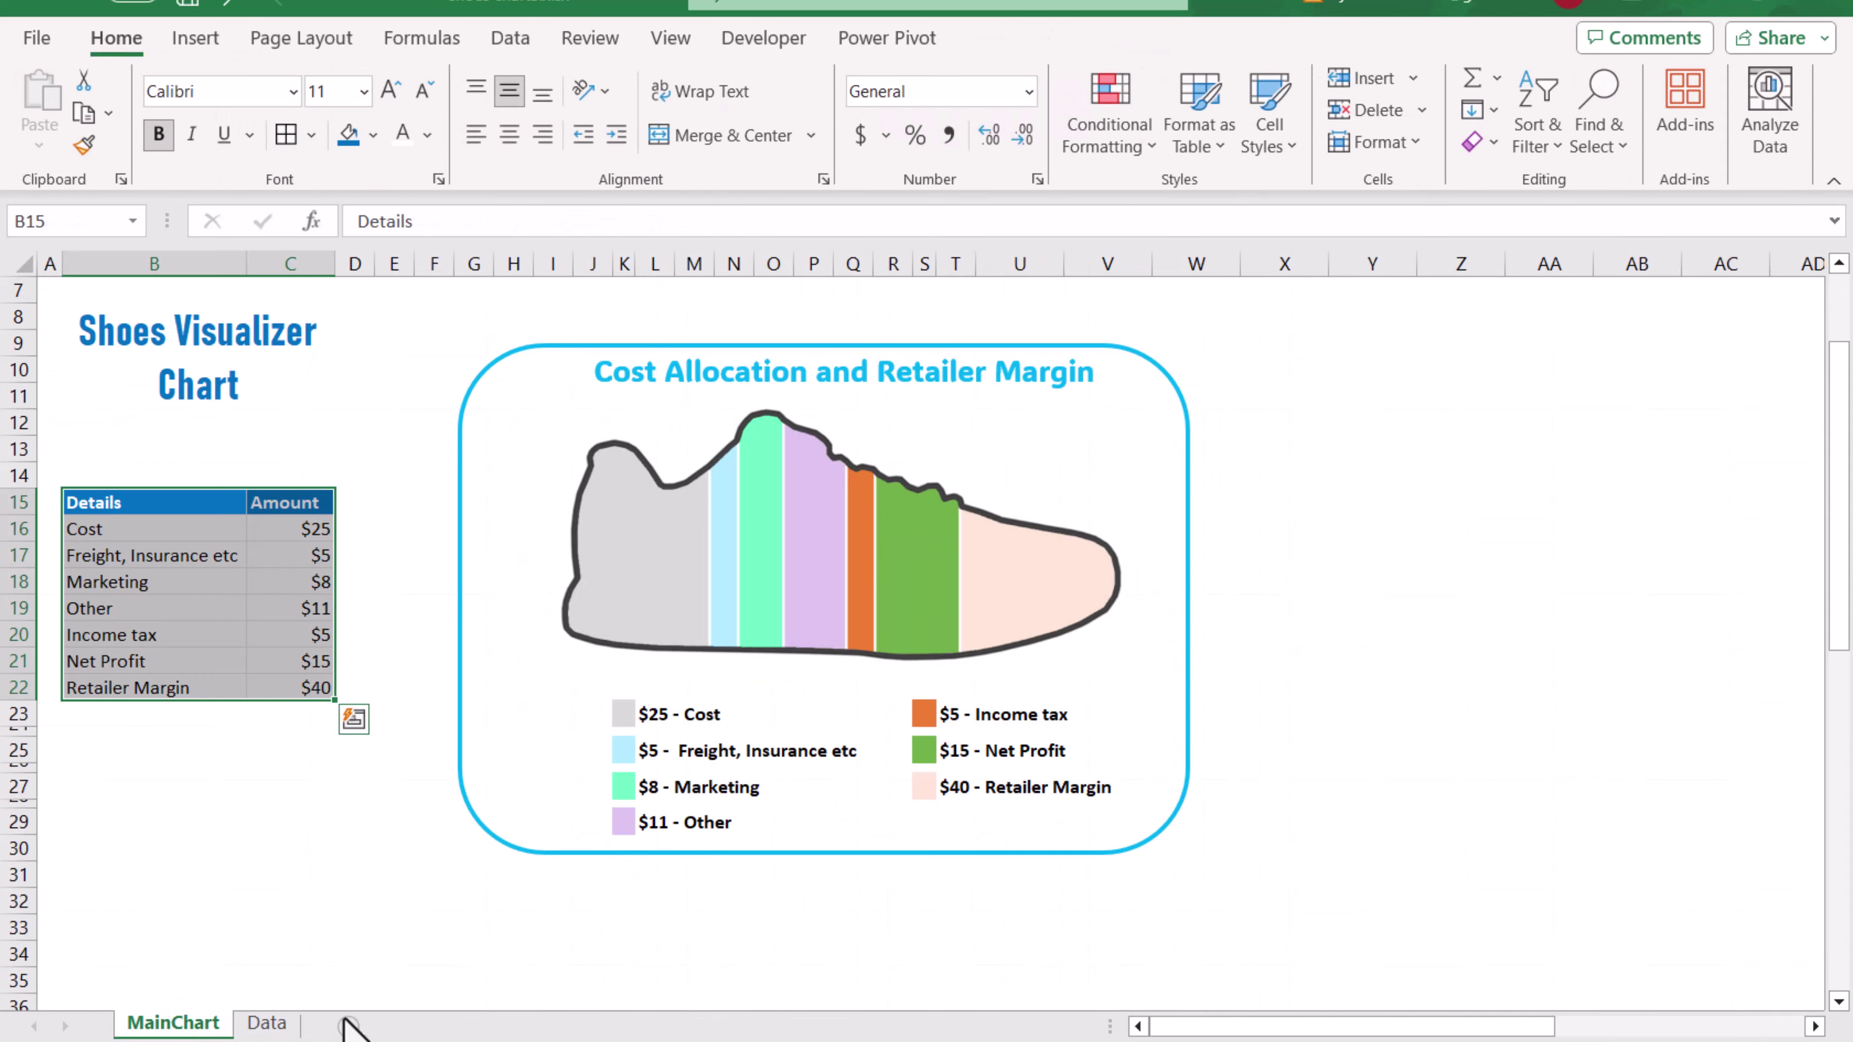
{"action": "left_click", "coordinate": [282, 1024]}
{"action": "left_click", "coordinate": [670, 650]}
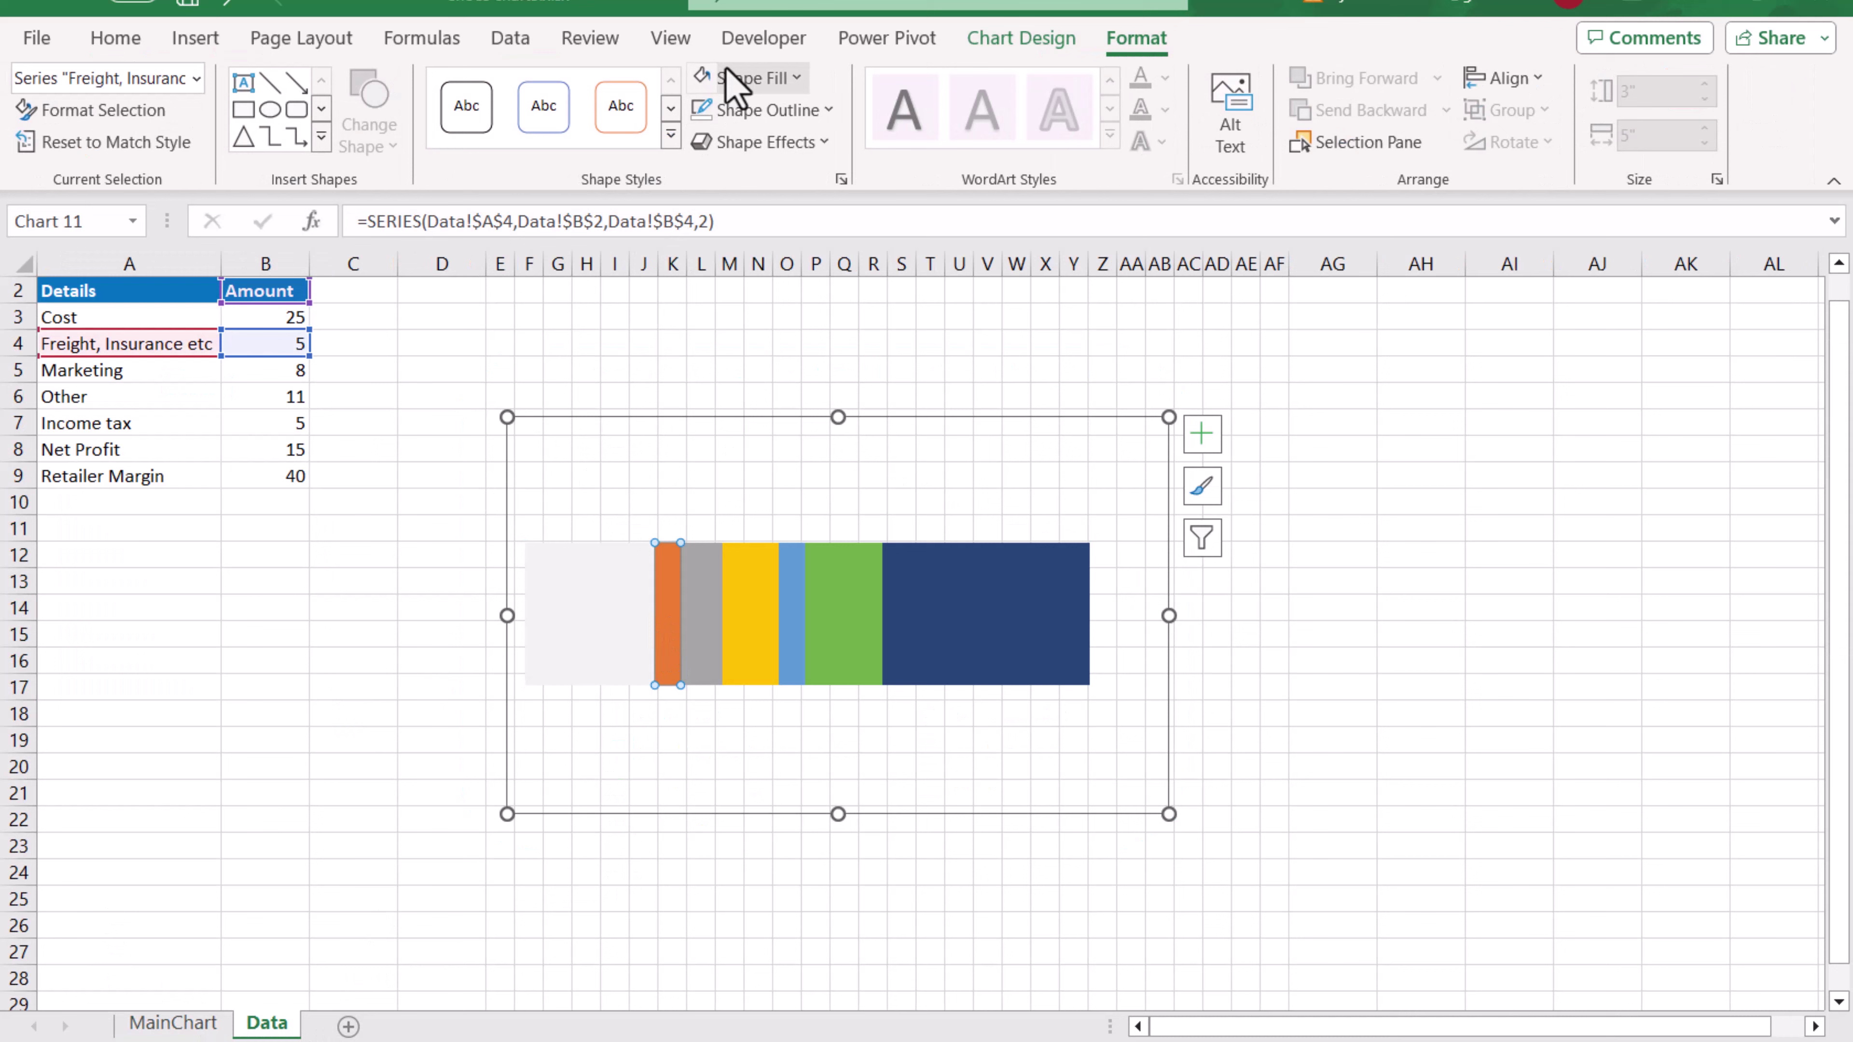
{"action": "left_click", "coordinate": [738, 78]}
{"action": "left_click", "coordinate": [744, 453]}
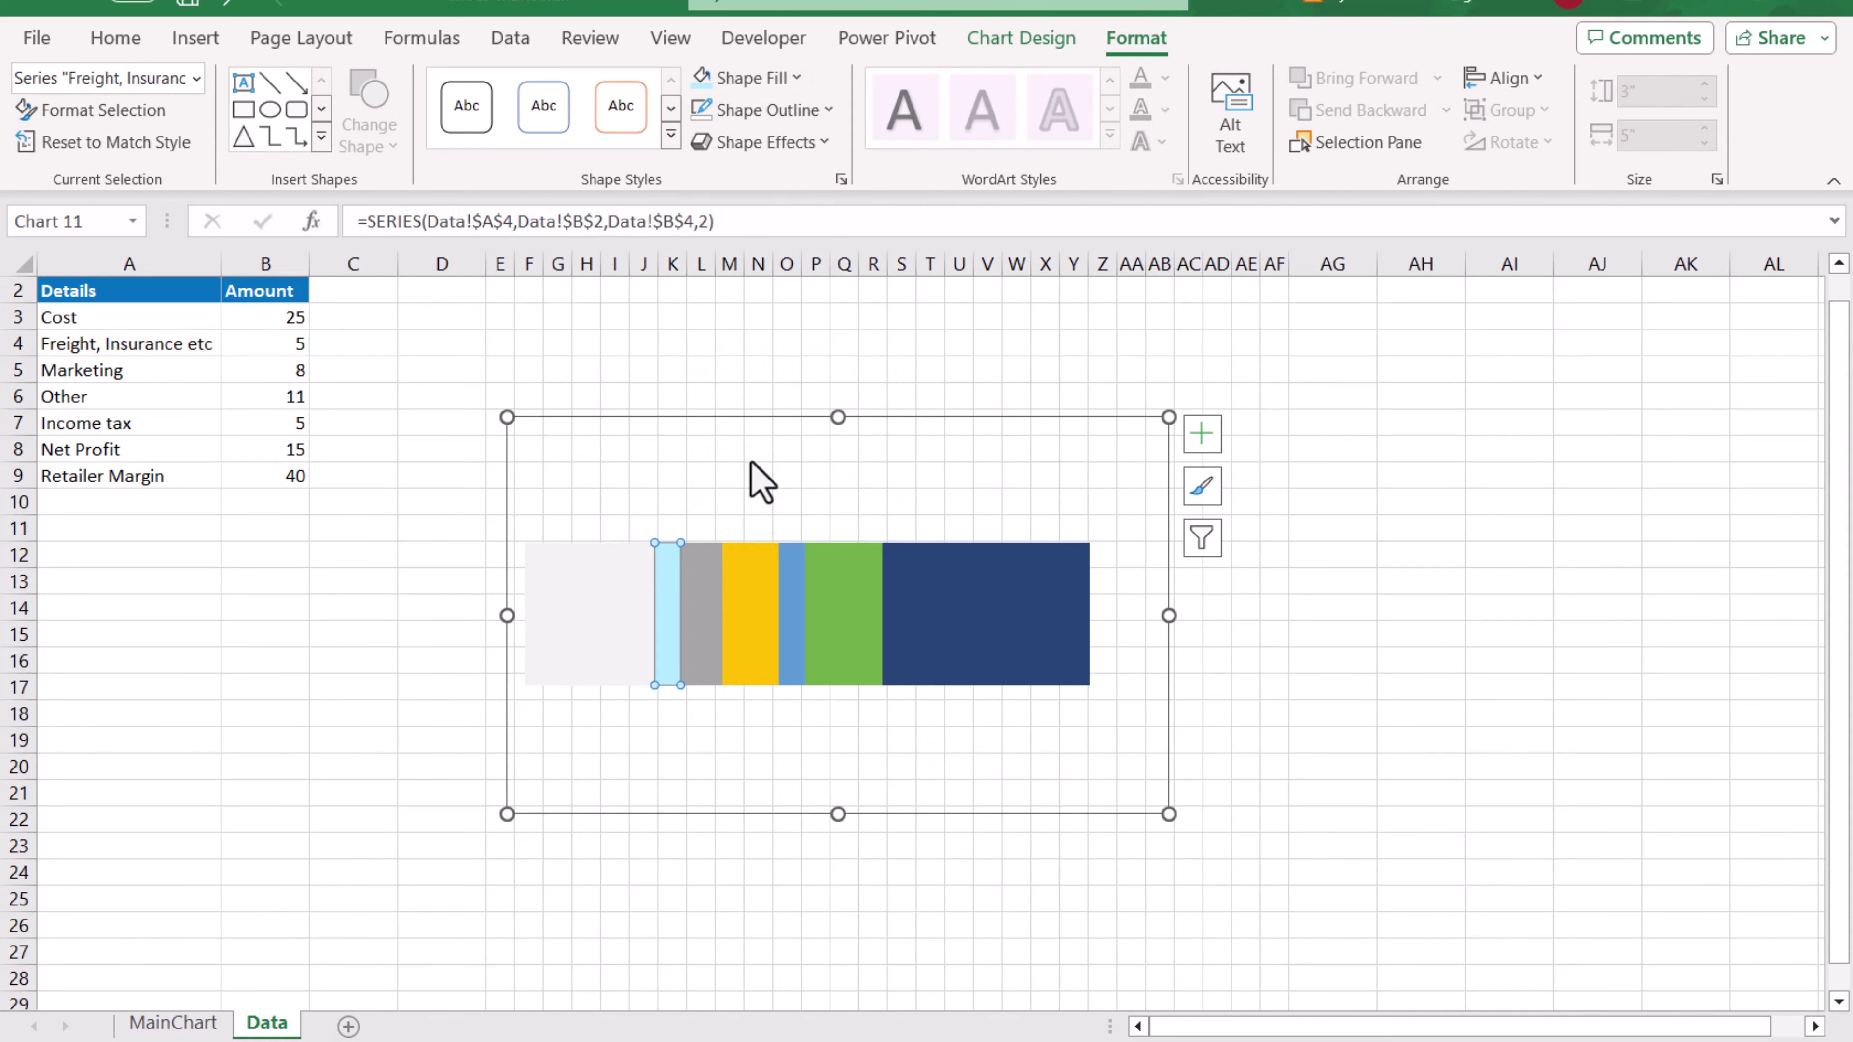
Fill the Marketing segment mint green and the Other segment lilac.
{"action": "left_click", "coordinate": [715, 629]}
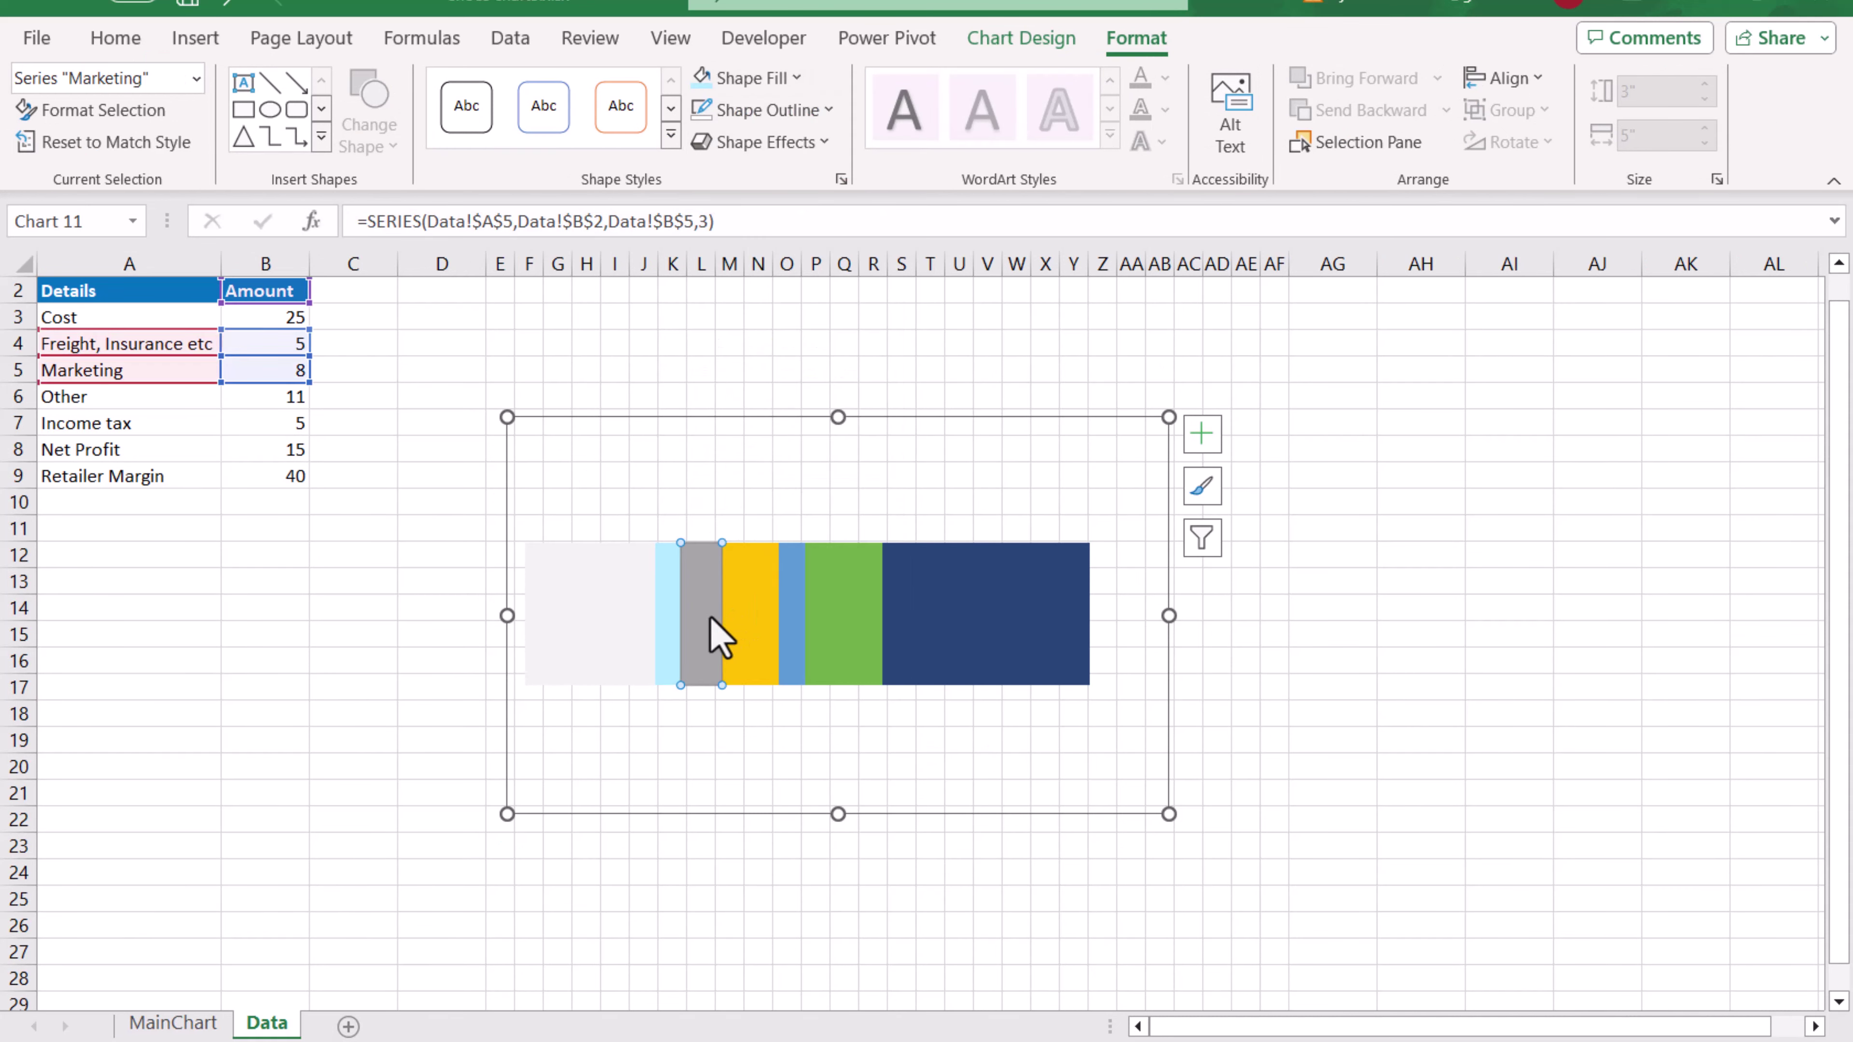
{"action": "left_click", "coordinate": [195, 1029]}
{"action": "left_click", "coordinate": [263, 1022]}
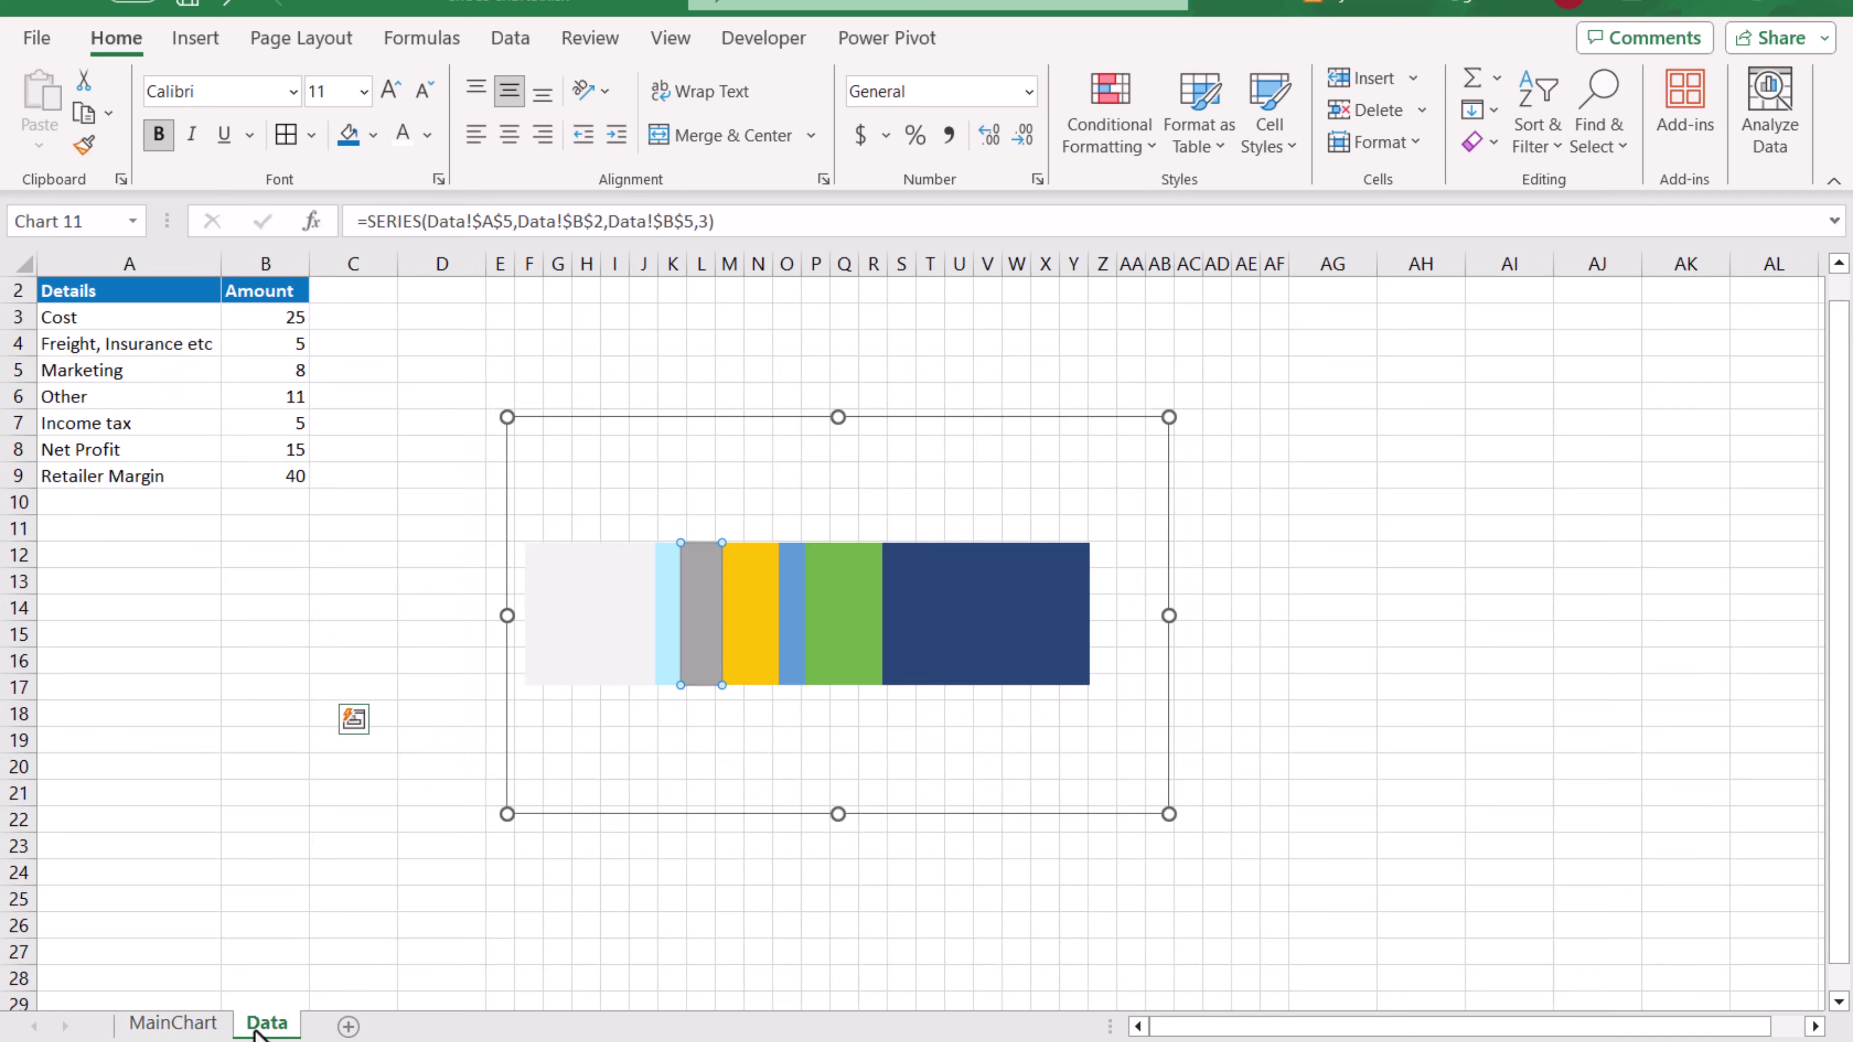
{"action": "left_click", "coordinate": [751, 77]}
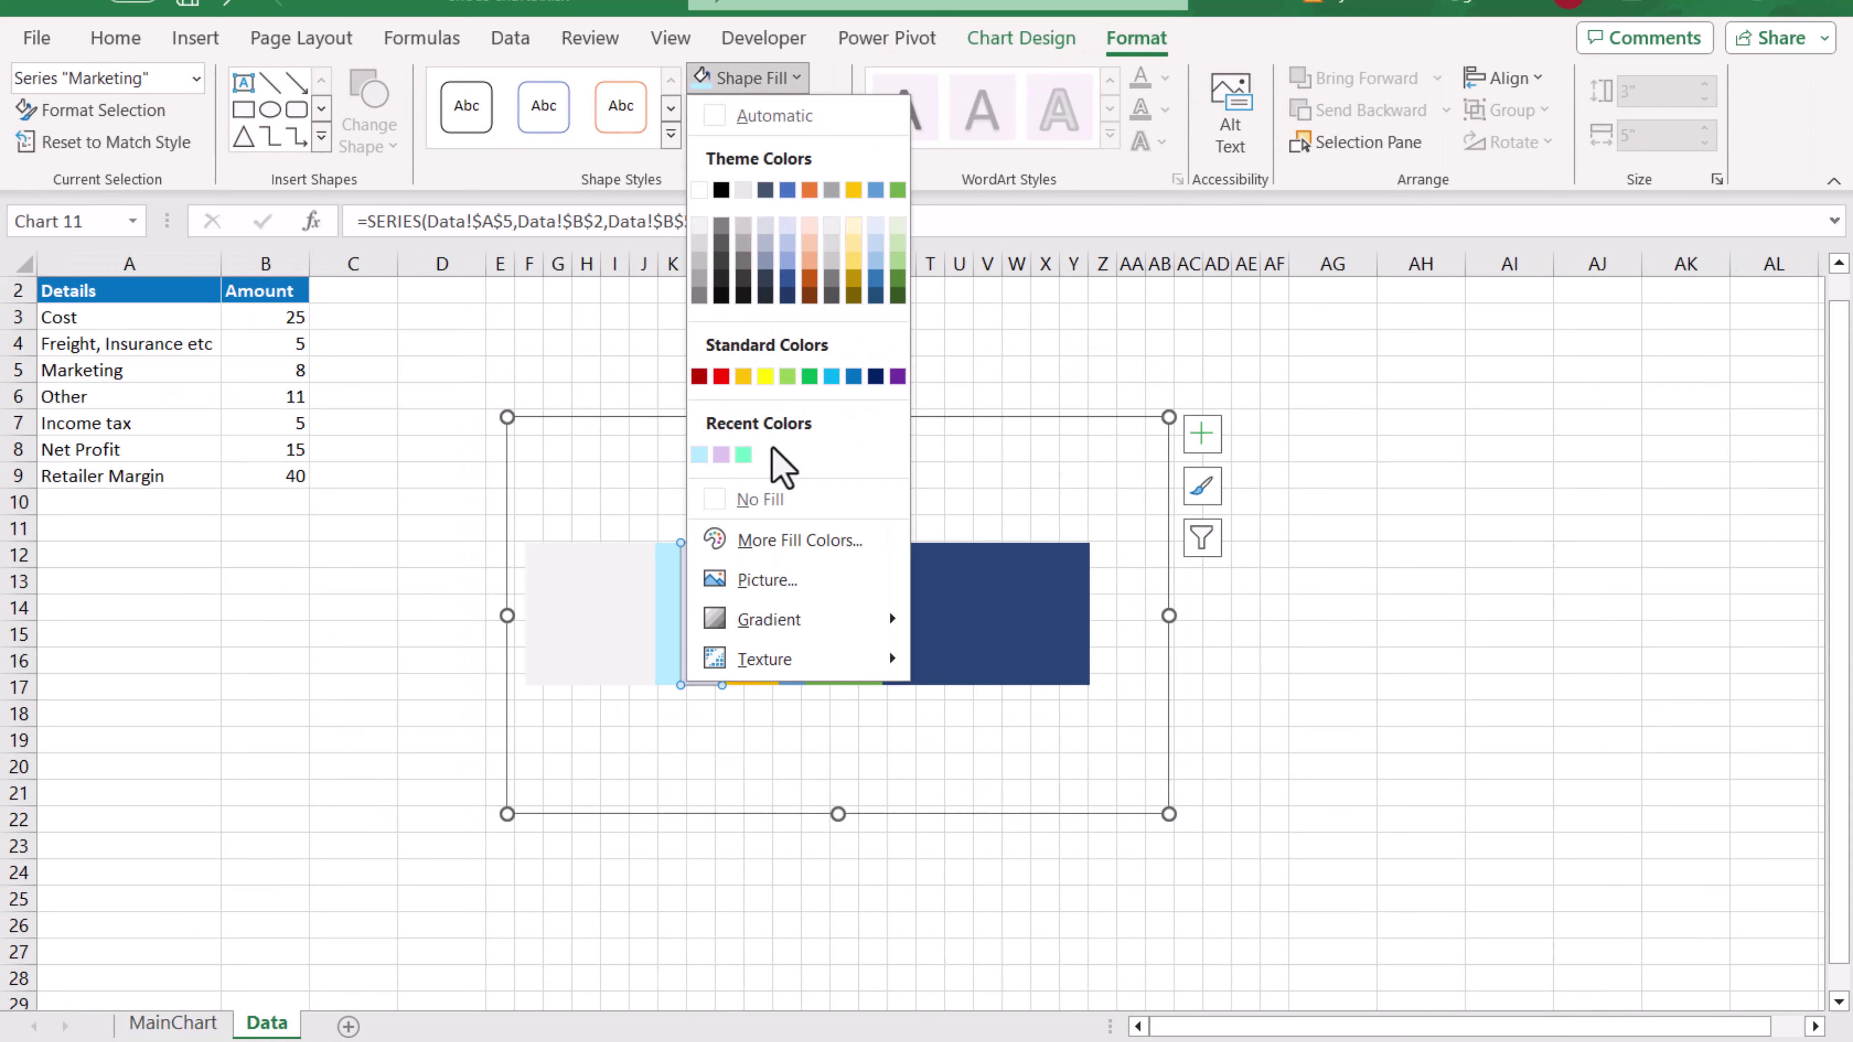
{"action": "left_click", "coordinate": [743, 454]}
{"action": "left_click", "coordinate": [745, 616]}
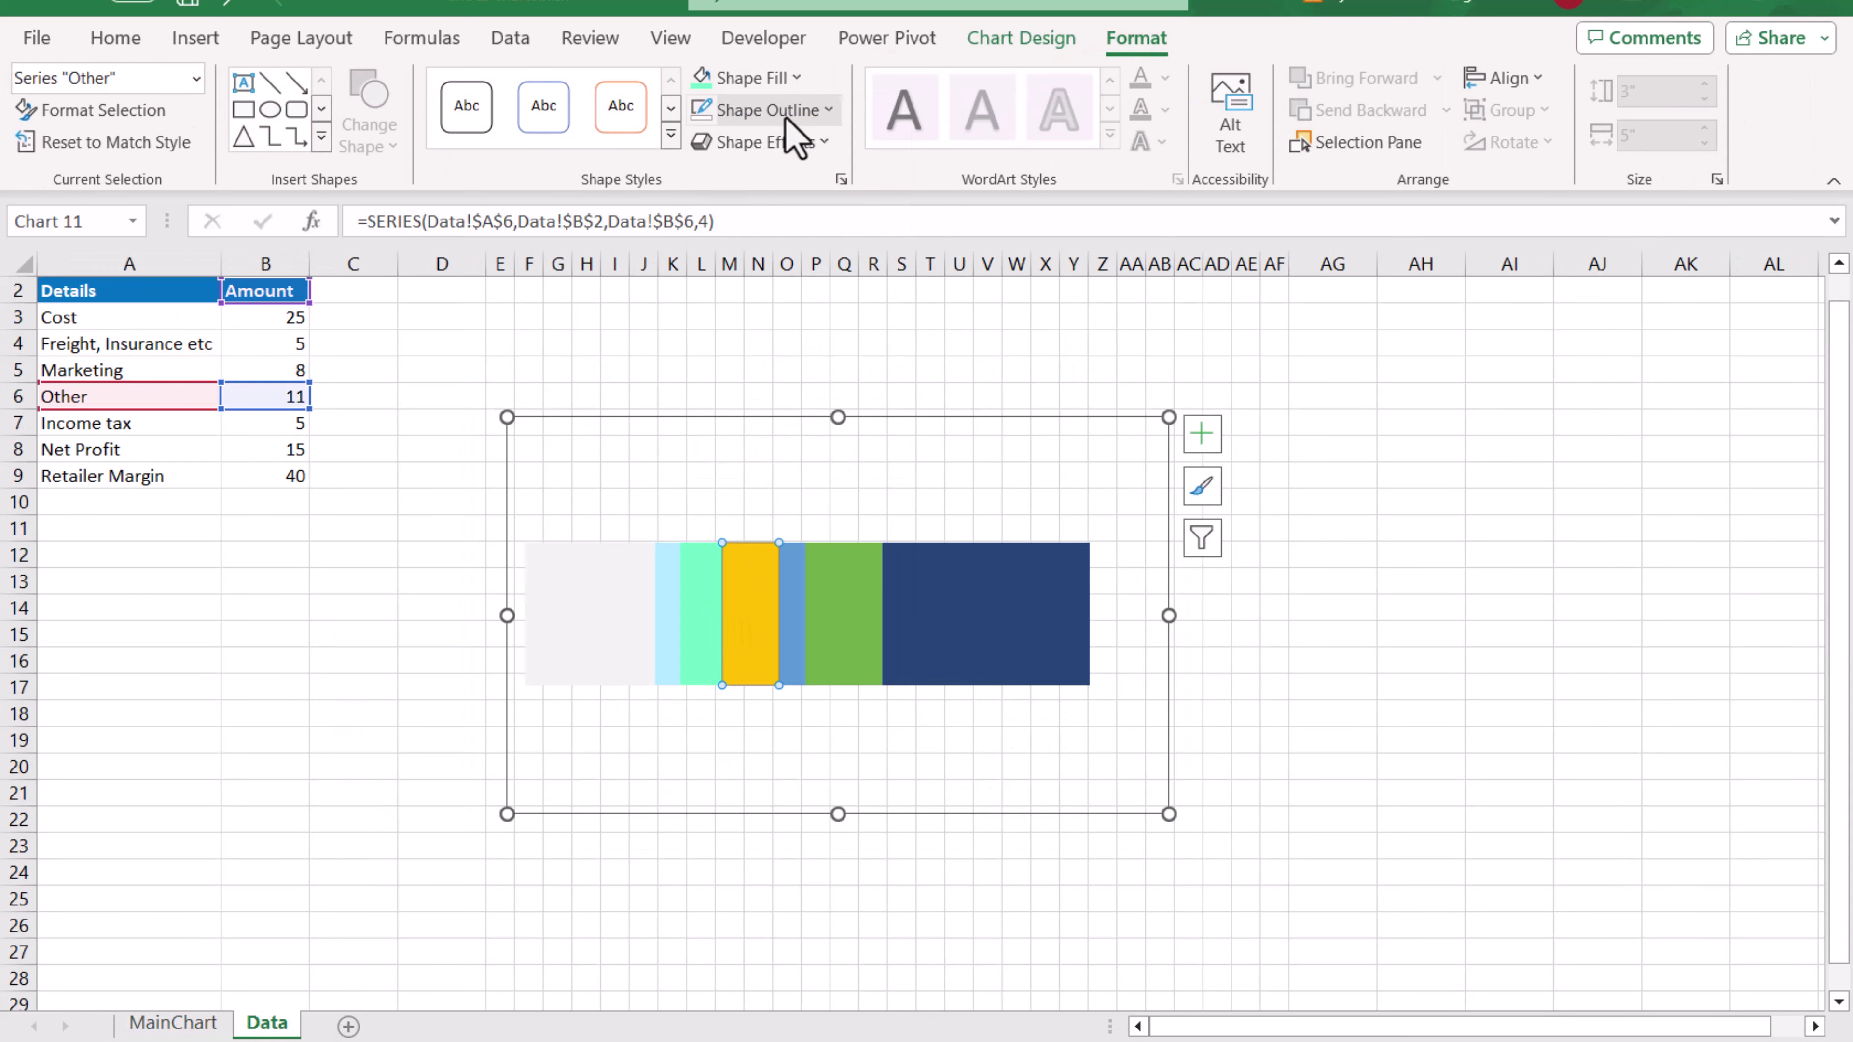
{"action": "left_click", "coordinate": [789, 79]}
{"action": "left_click", "coordinate": [744, 455]}
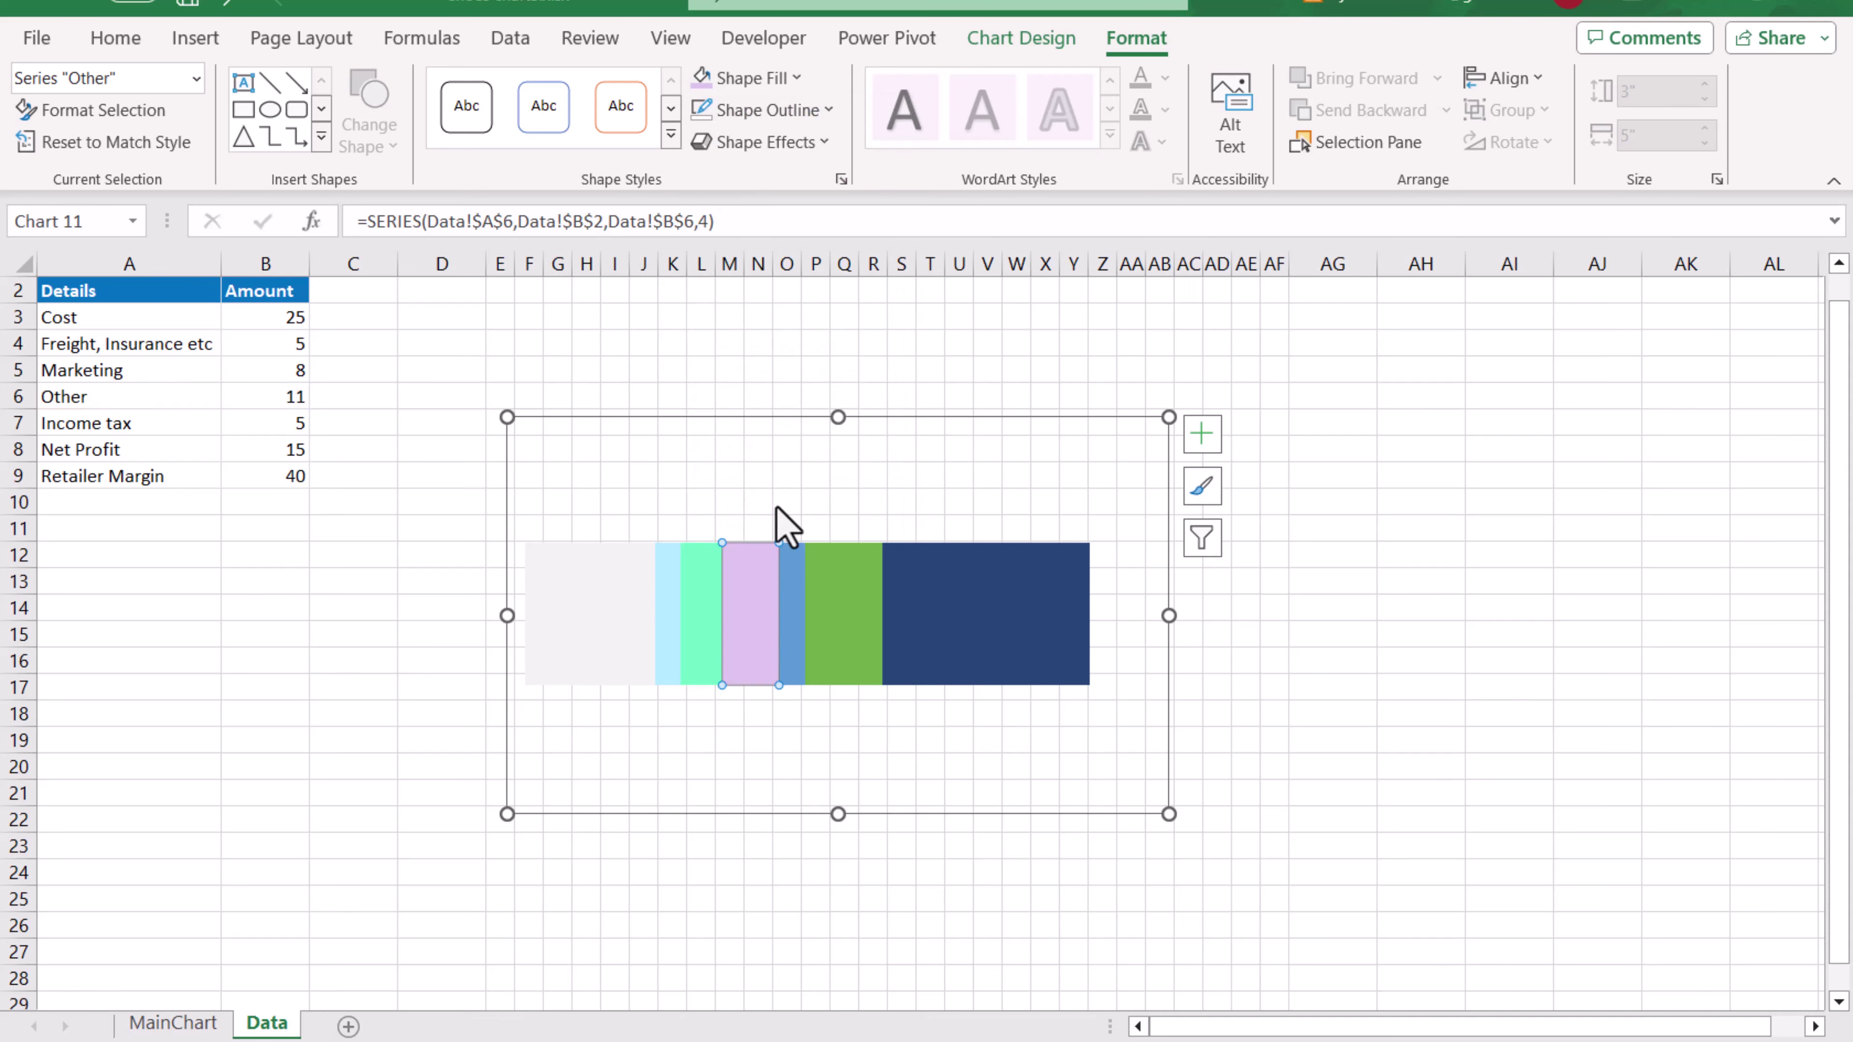
Fill the Income tax segment orange and the Retailer Margin segment light peach.
{"action": "left_click", "coordinate": [793, 613]}
{"action": "left_click", "coordinate": [778, 81]}
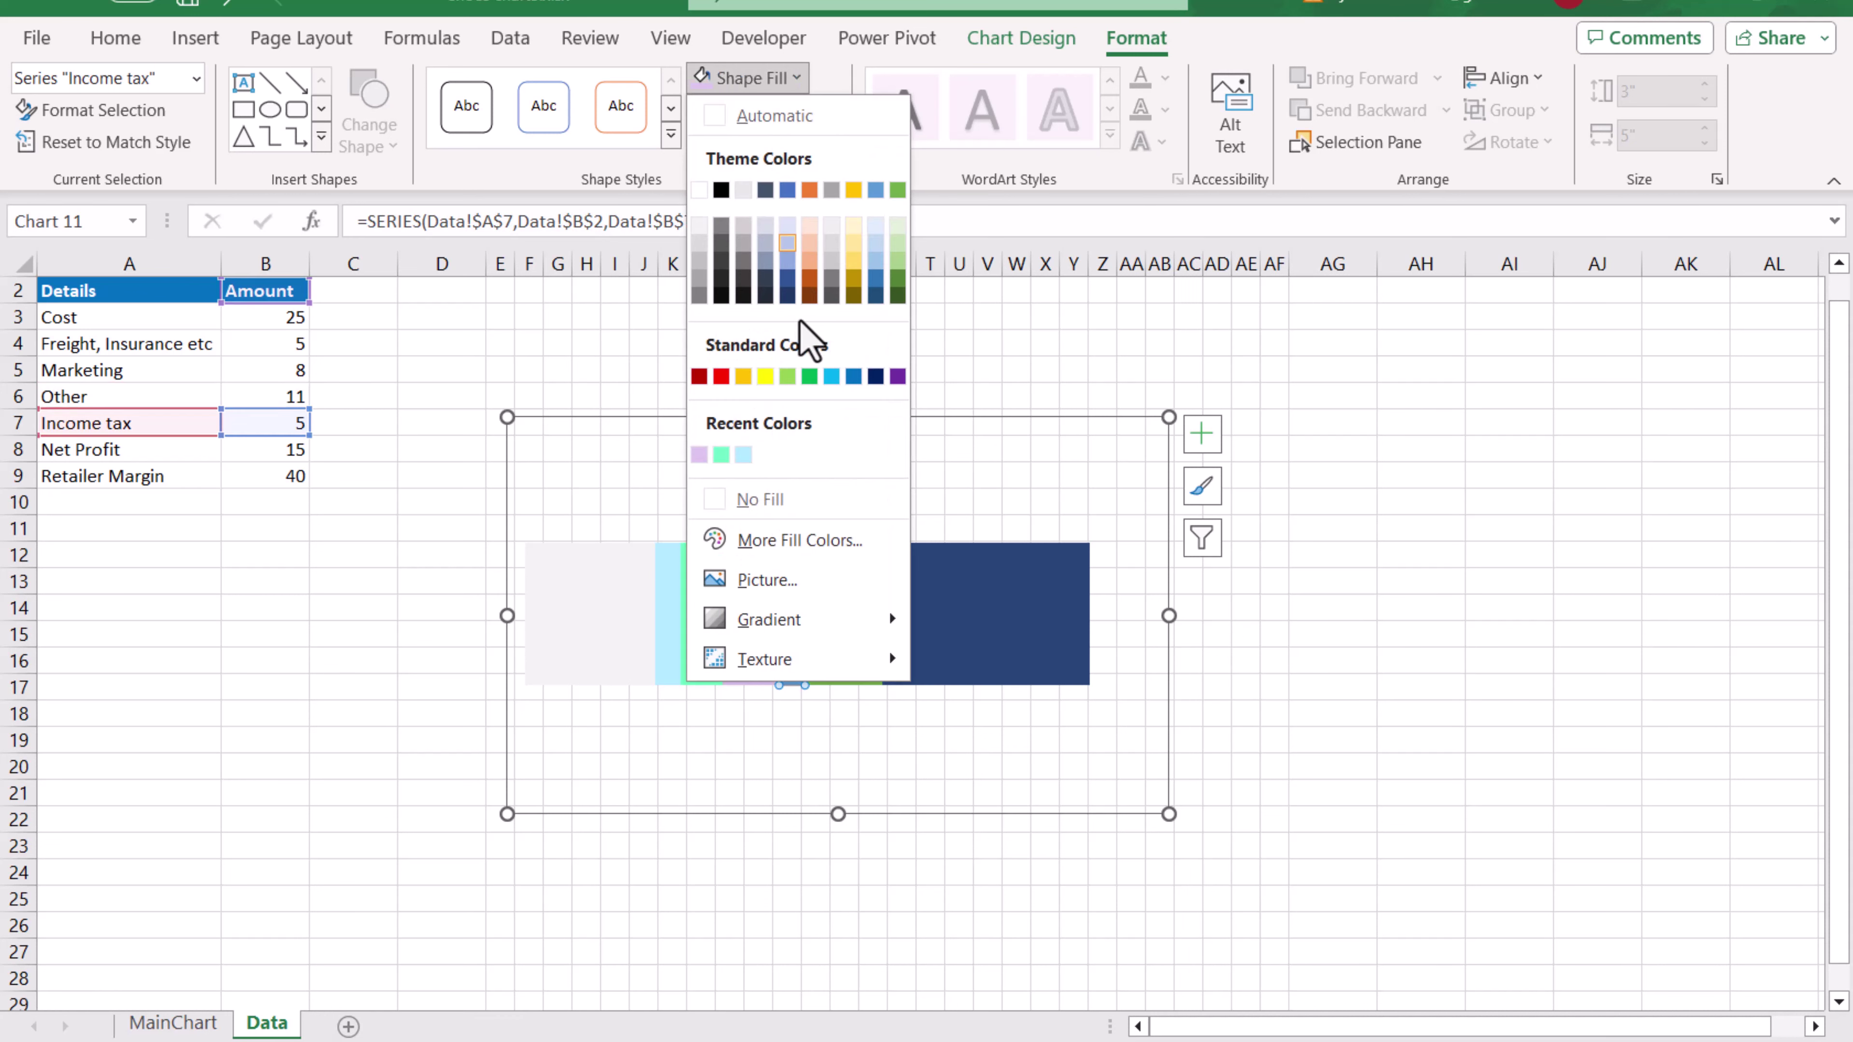
{"action": "left_click", "coordinate": [810, 191]}
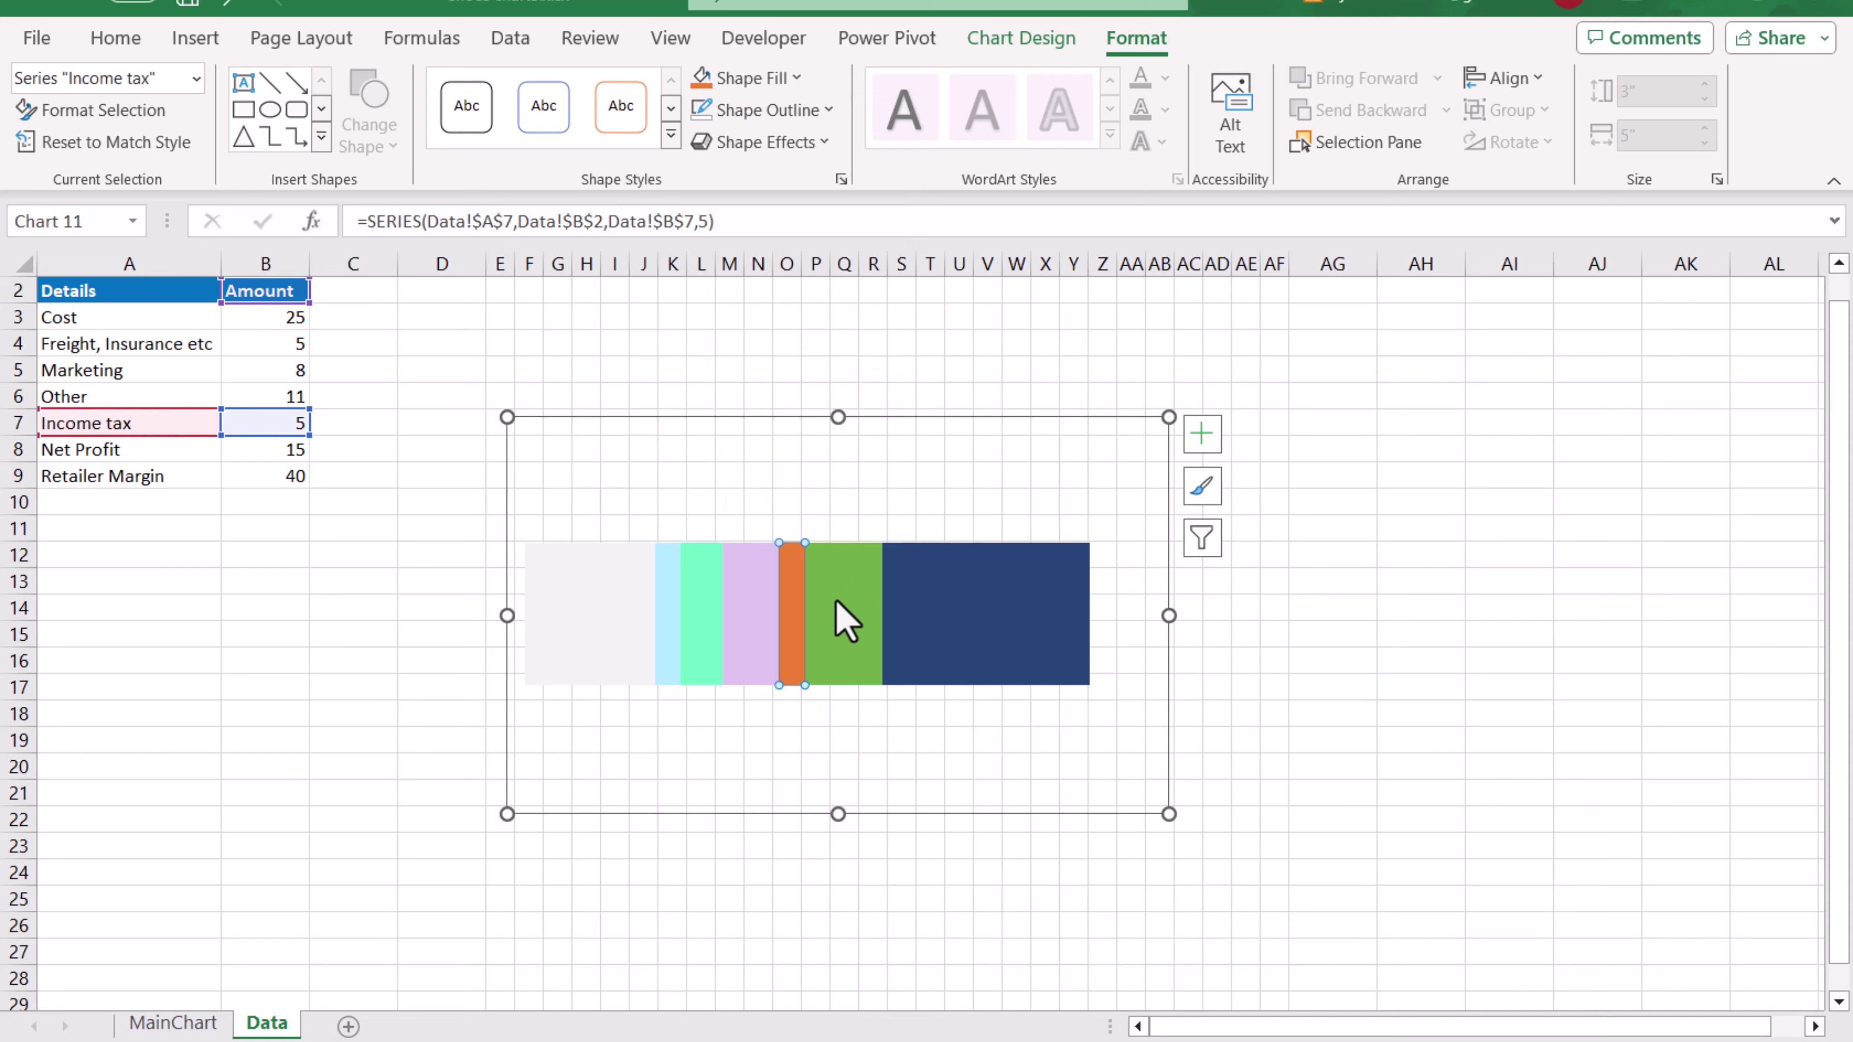
{"action": "left_click", "coordinate": [839, 621]}
{"action": "left_click", "coordinate": [945, 613]}
{"action": "left_click", "coordinate": [797, 78]}
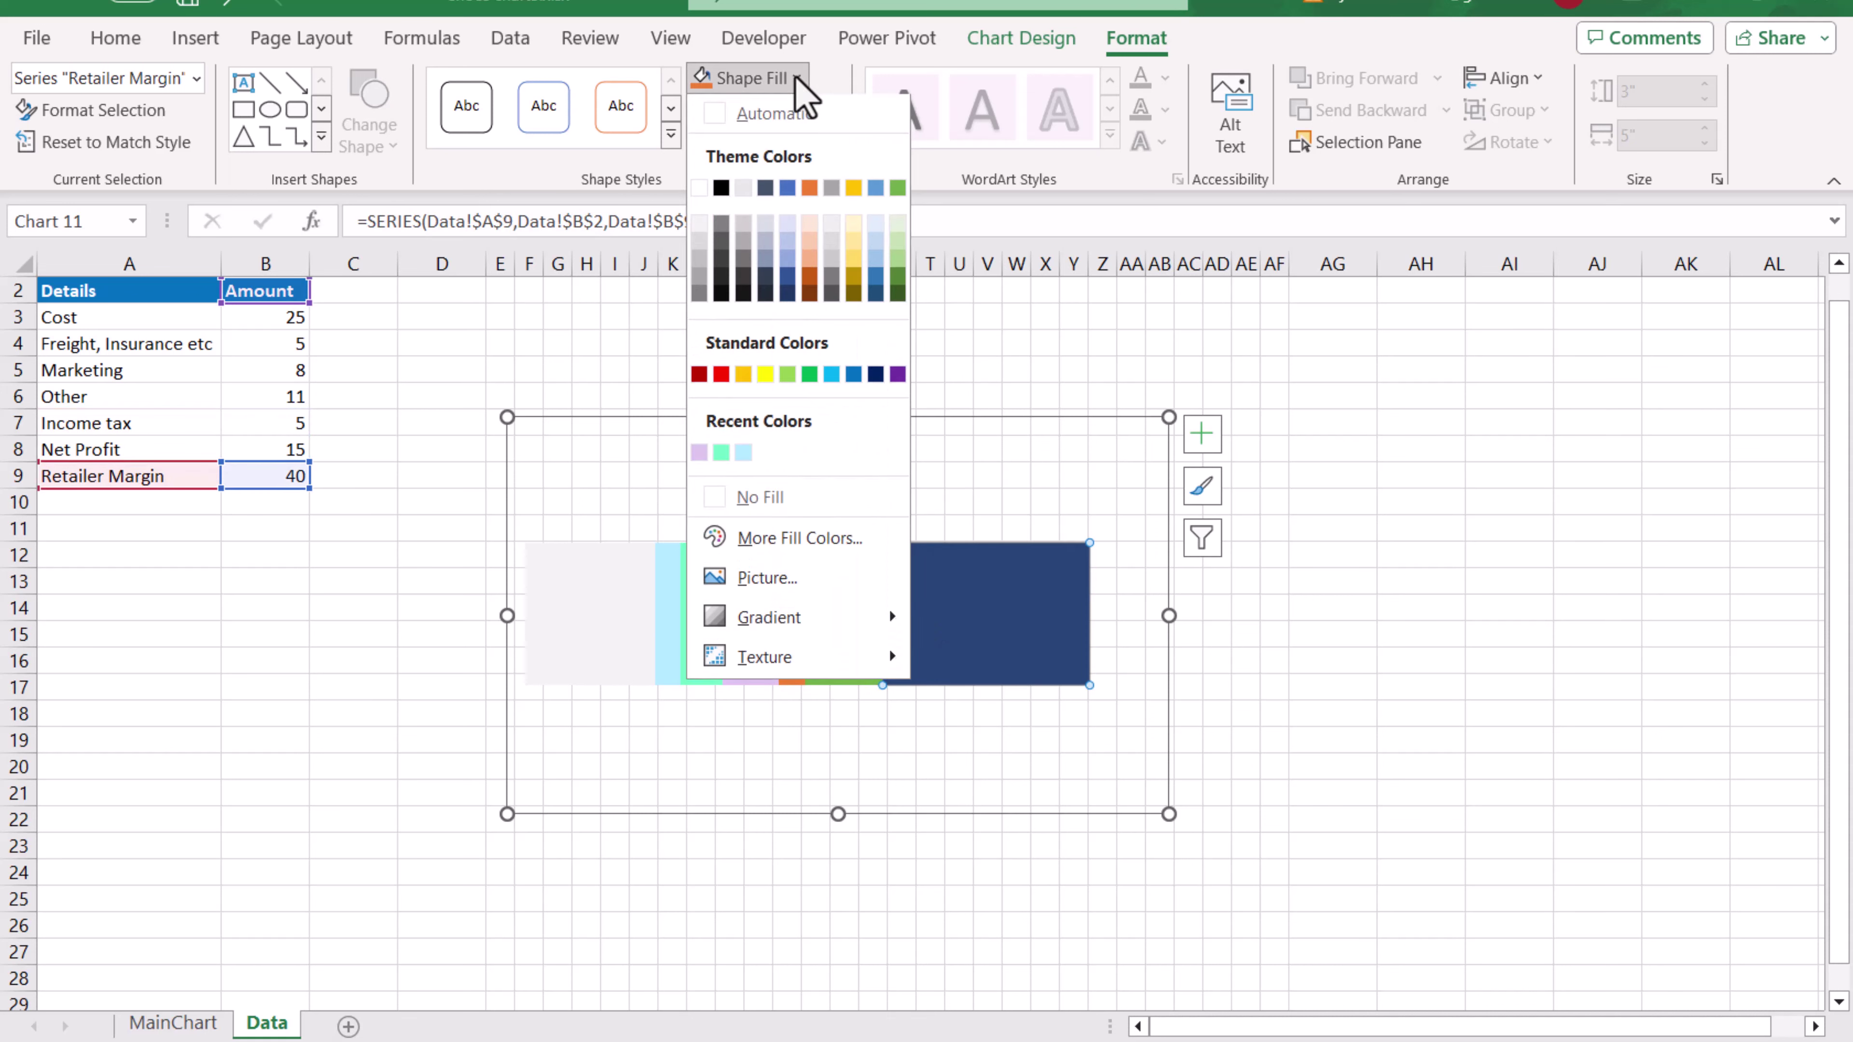
{"action": "left_click", "coordinate": [811, 213]}
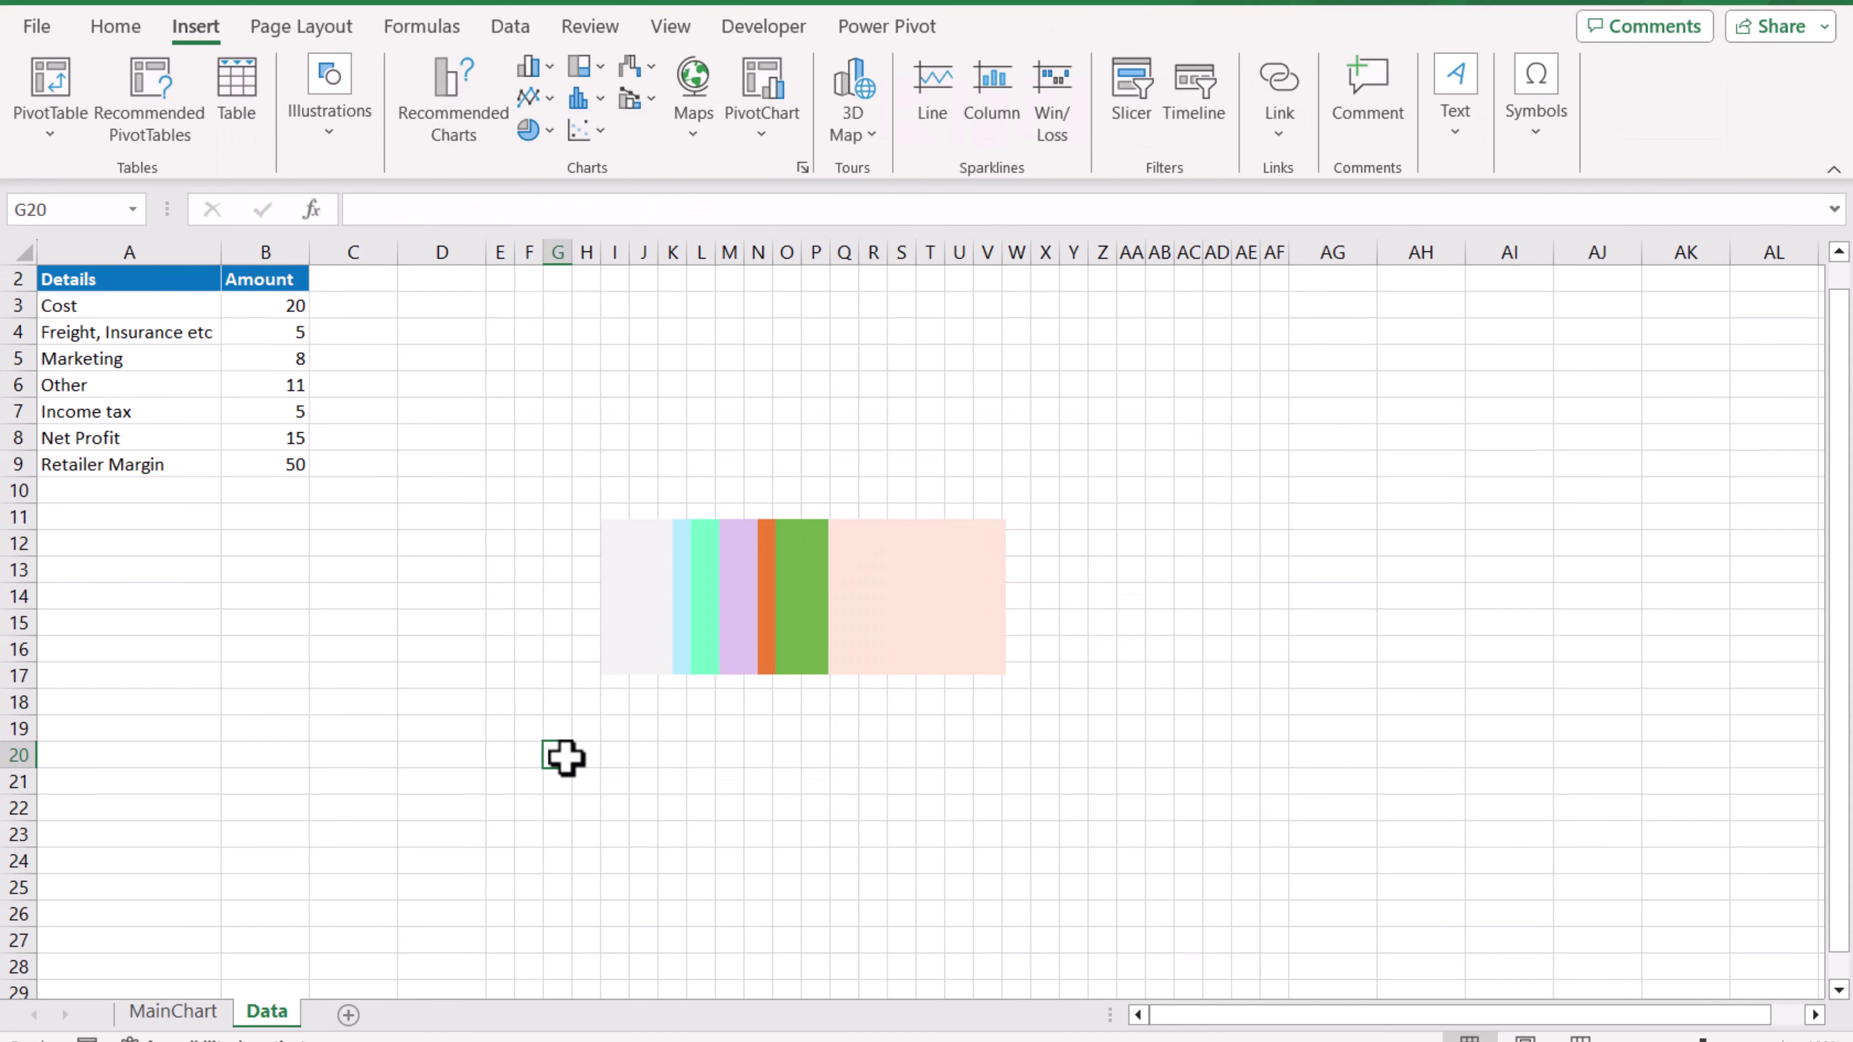
Insert the picture shoes png.png from this computer onto the Data sheet.
{"action": "left_click", "coordinate": [326, 152]}
{"action": "left_click", "coordinate": [324, 263]}
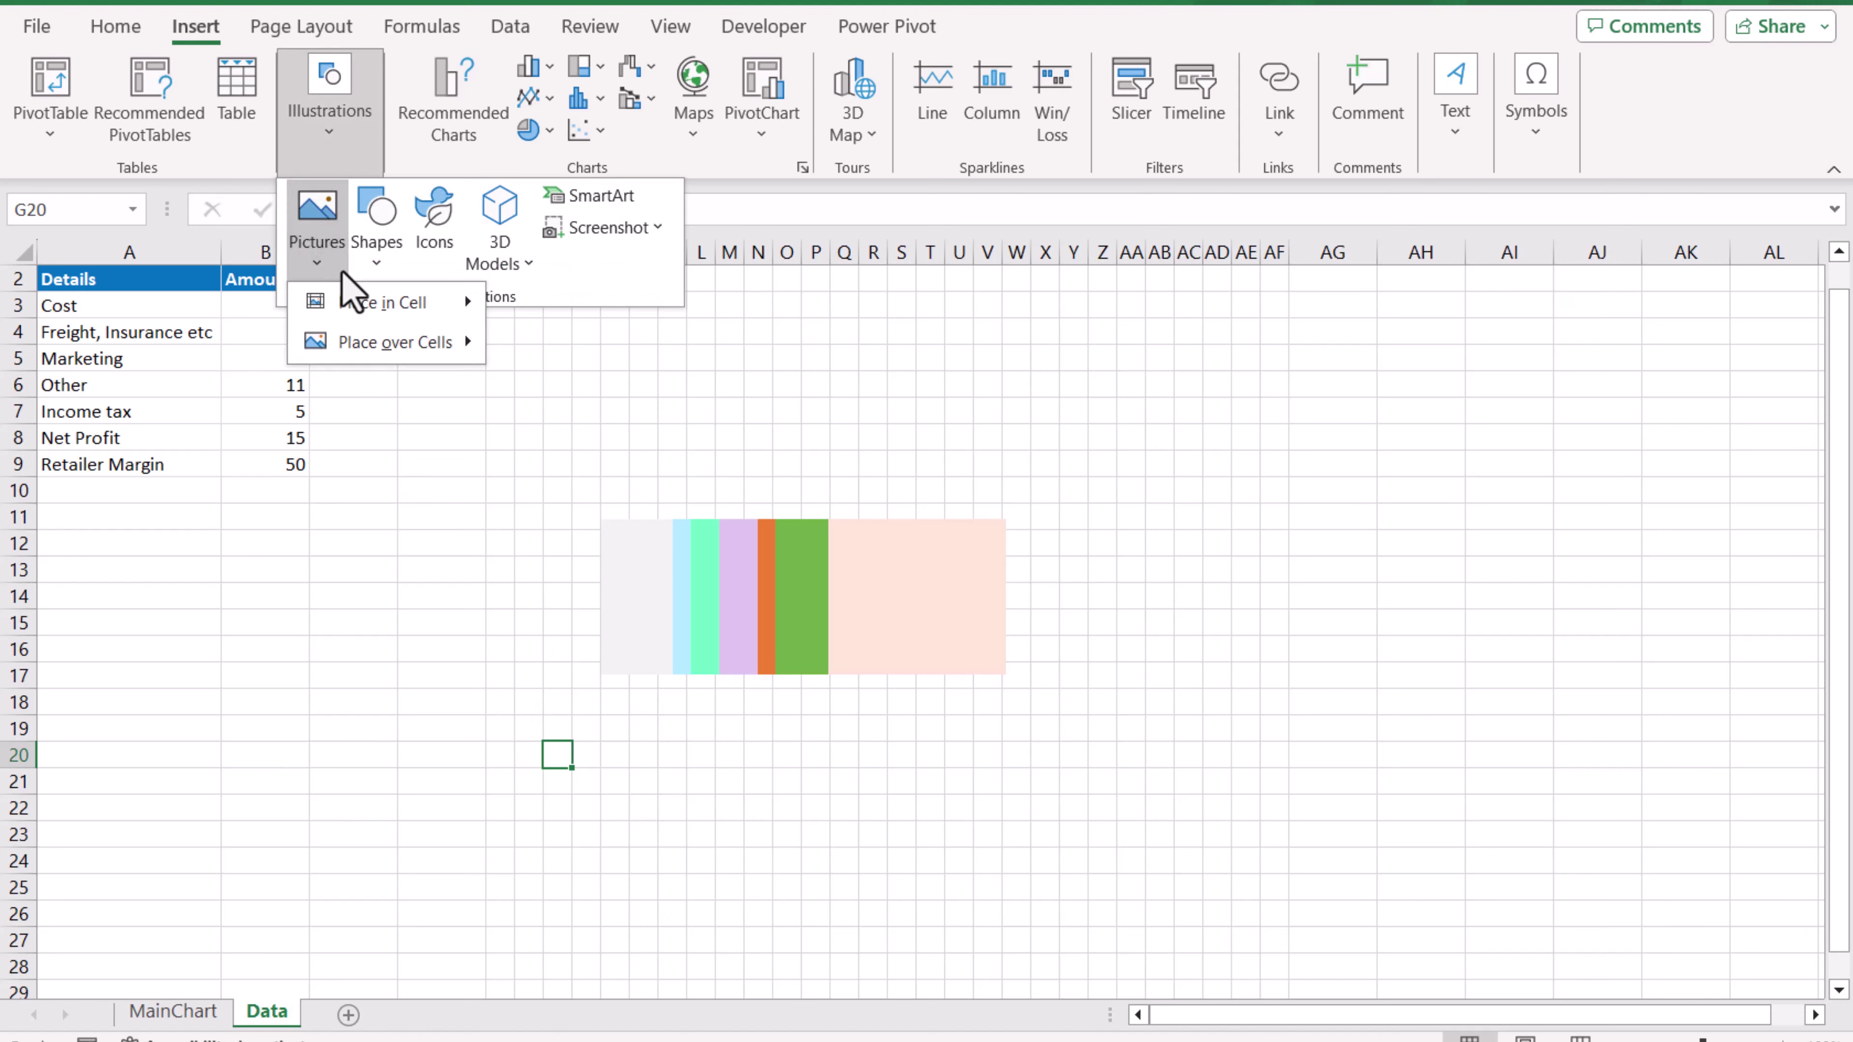
{"action": "mouse_move", "coordinate": [373, 356]}
{"action": "left_click", "coordinate": [591, 385]}
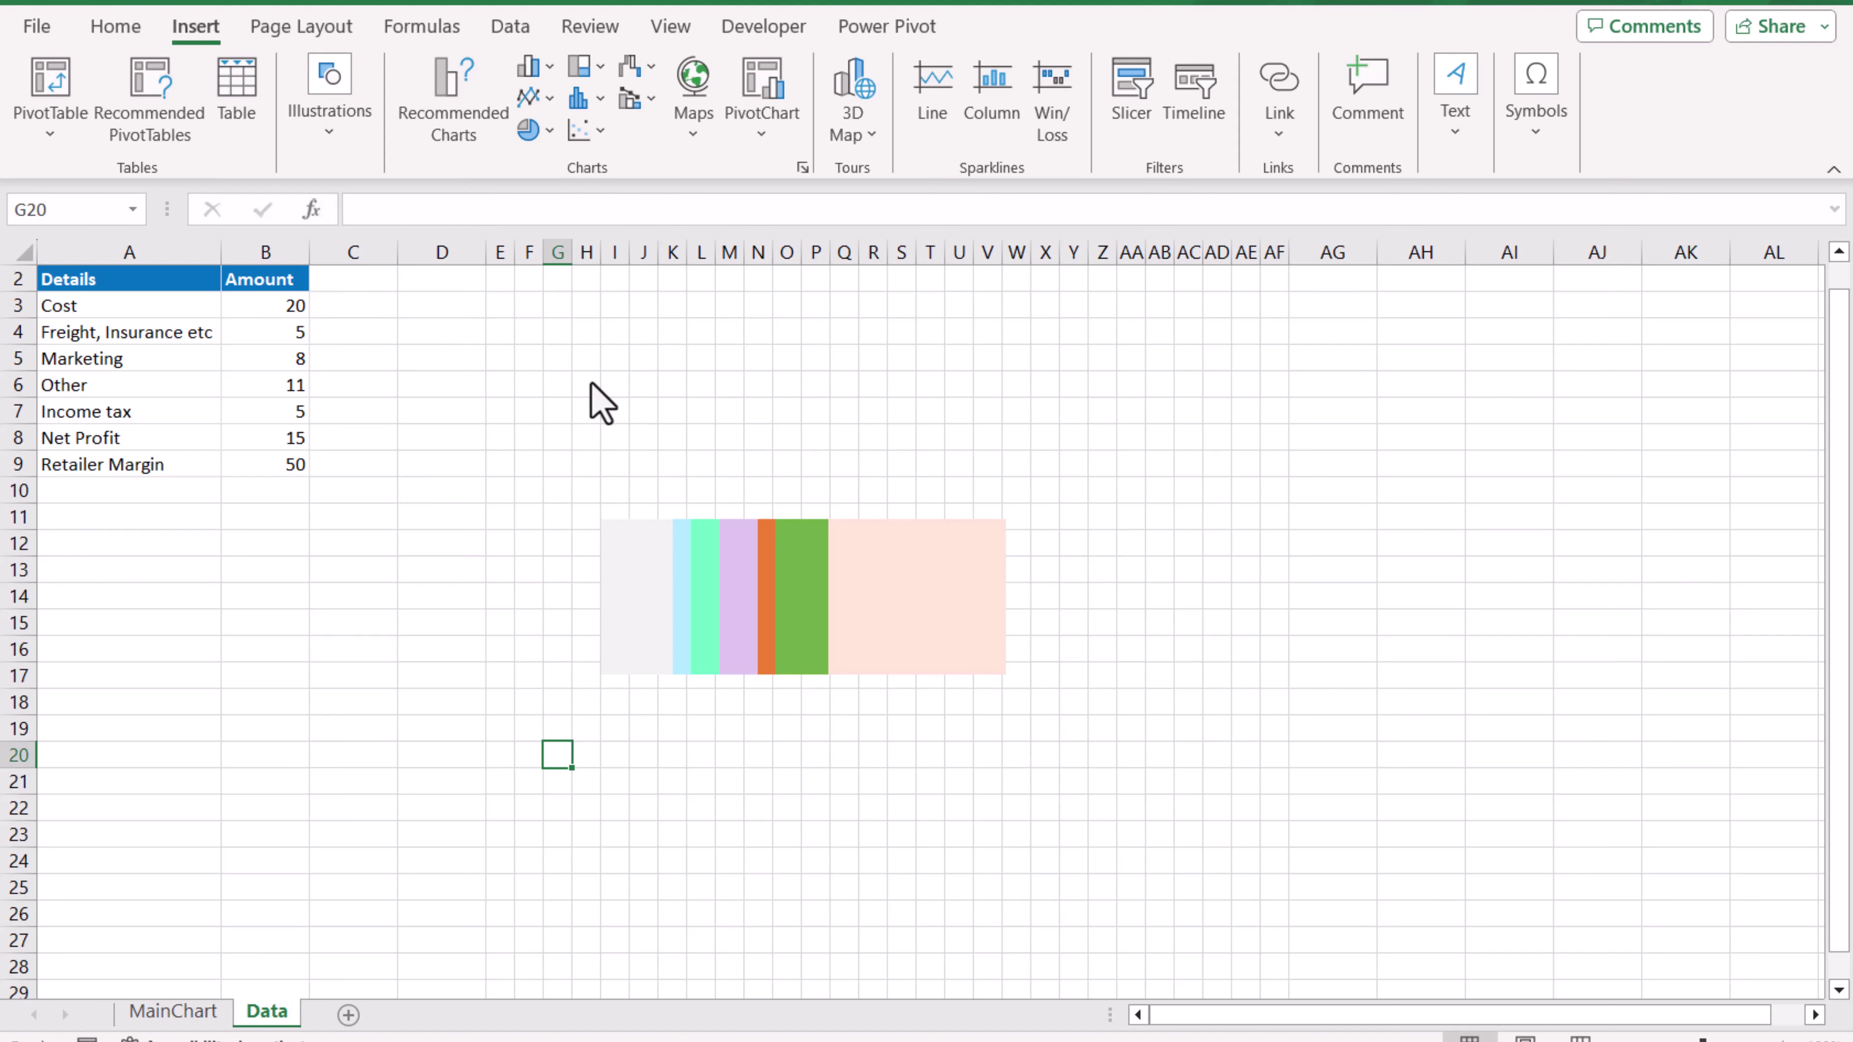
{"action": "left_click", "coordinate": [343, 233]}
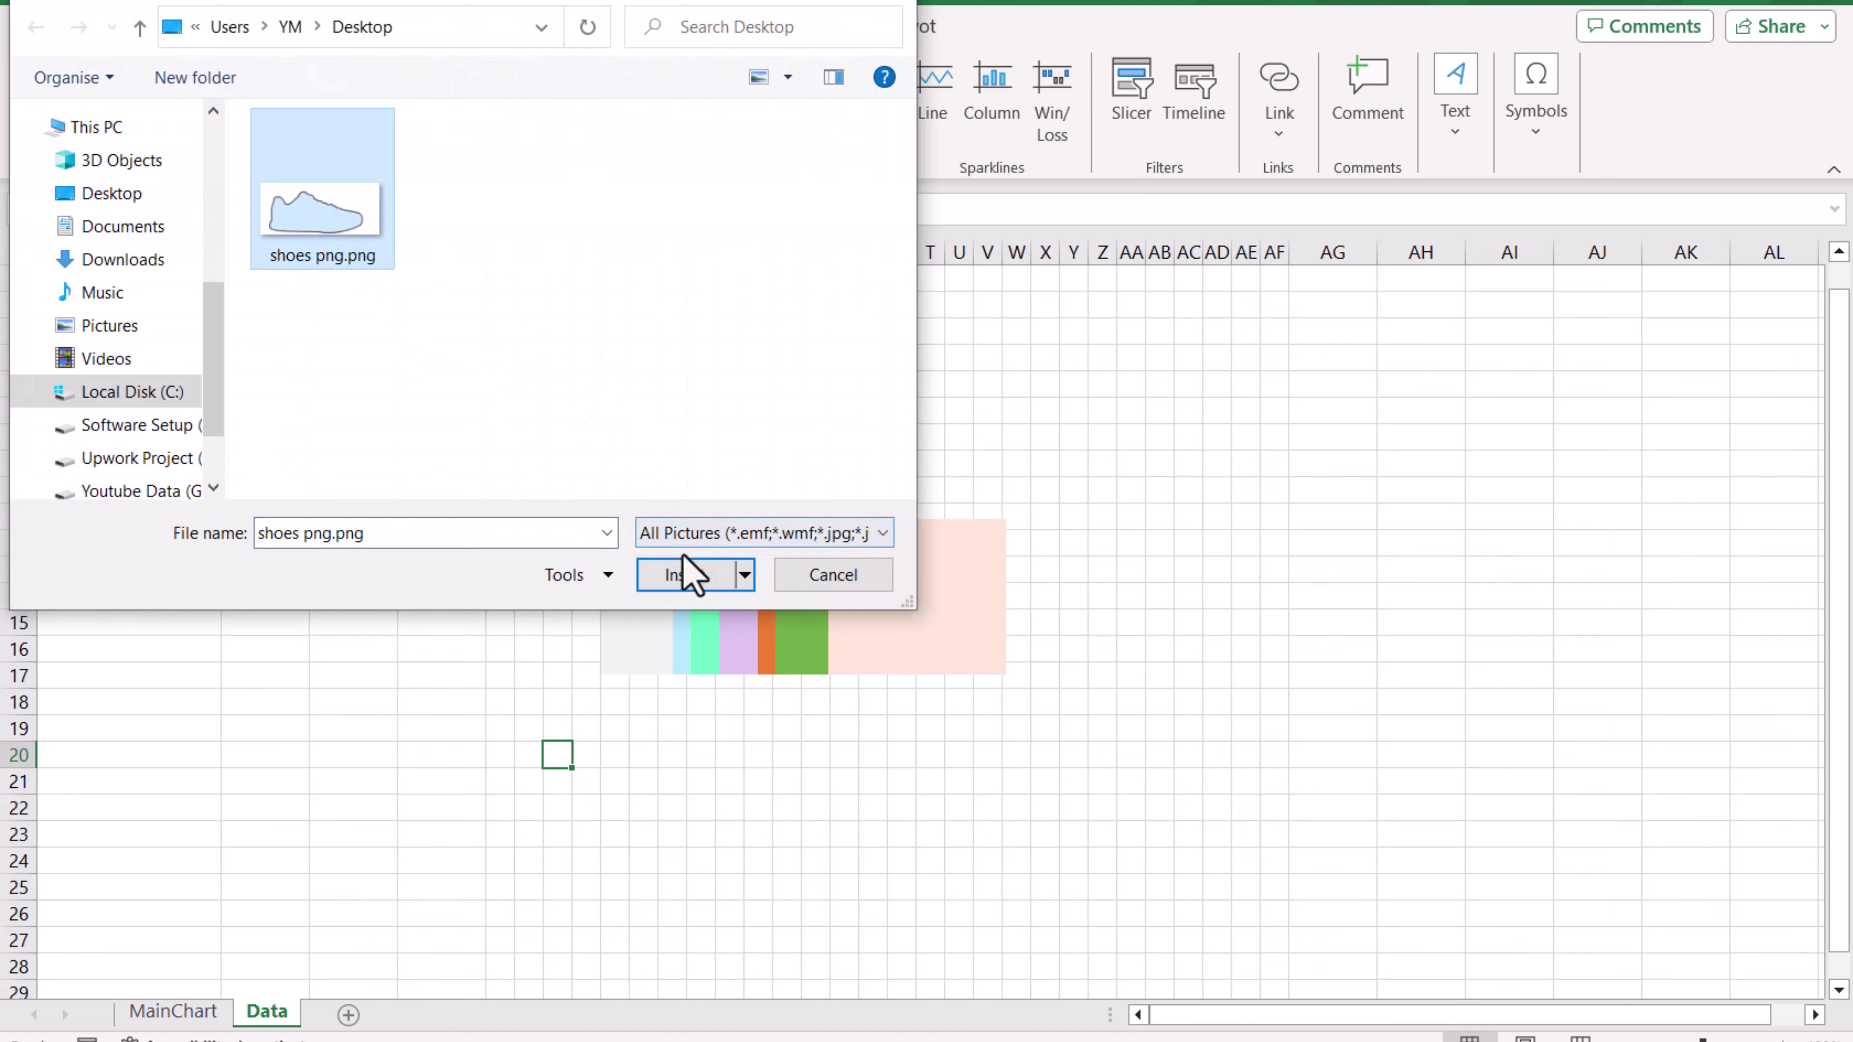
{"action": "left_click", "coordinate": [686, 574]}
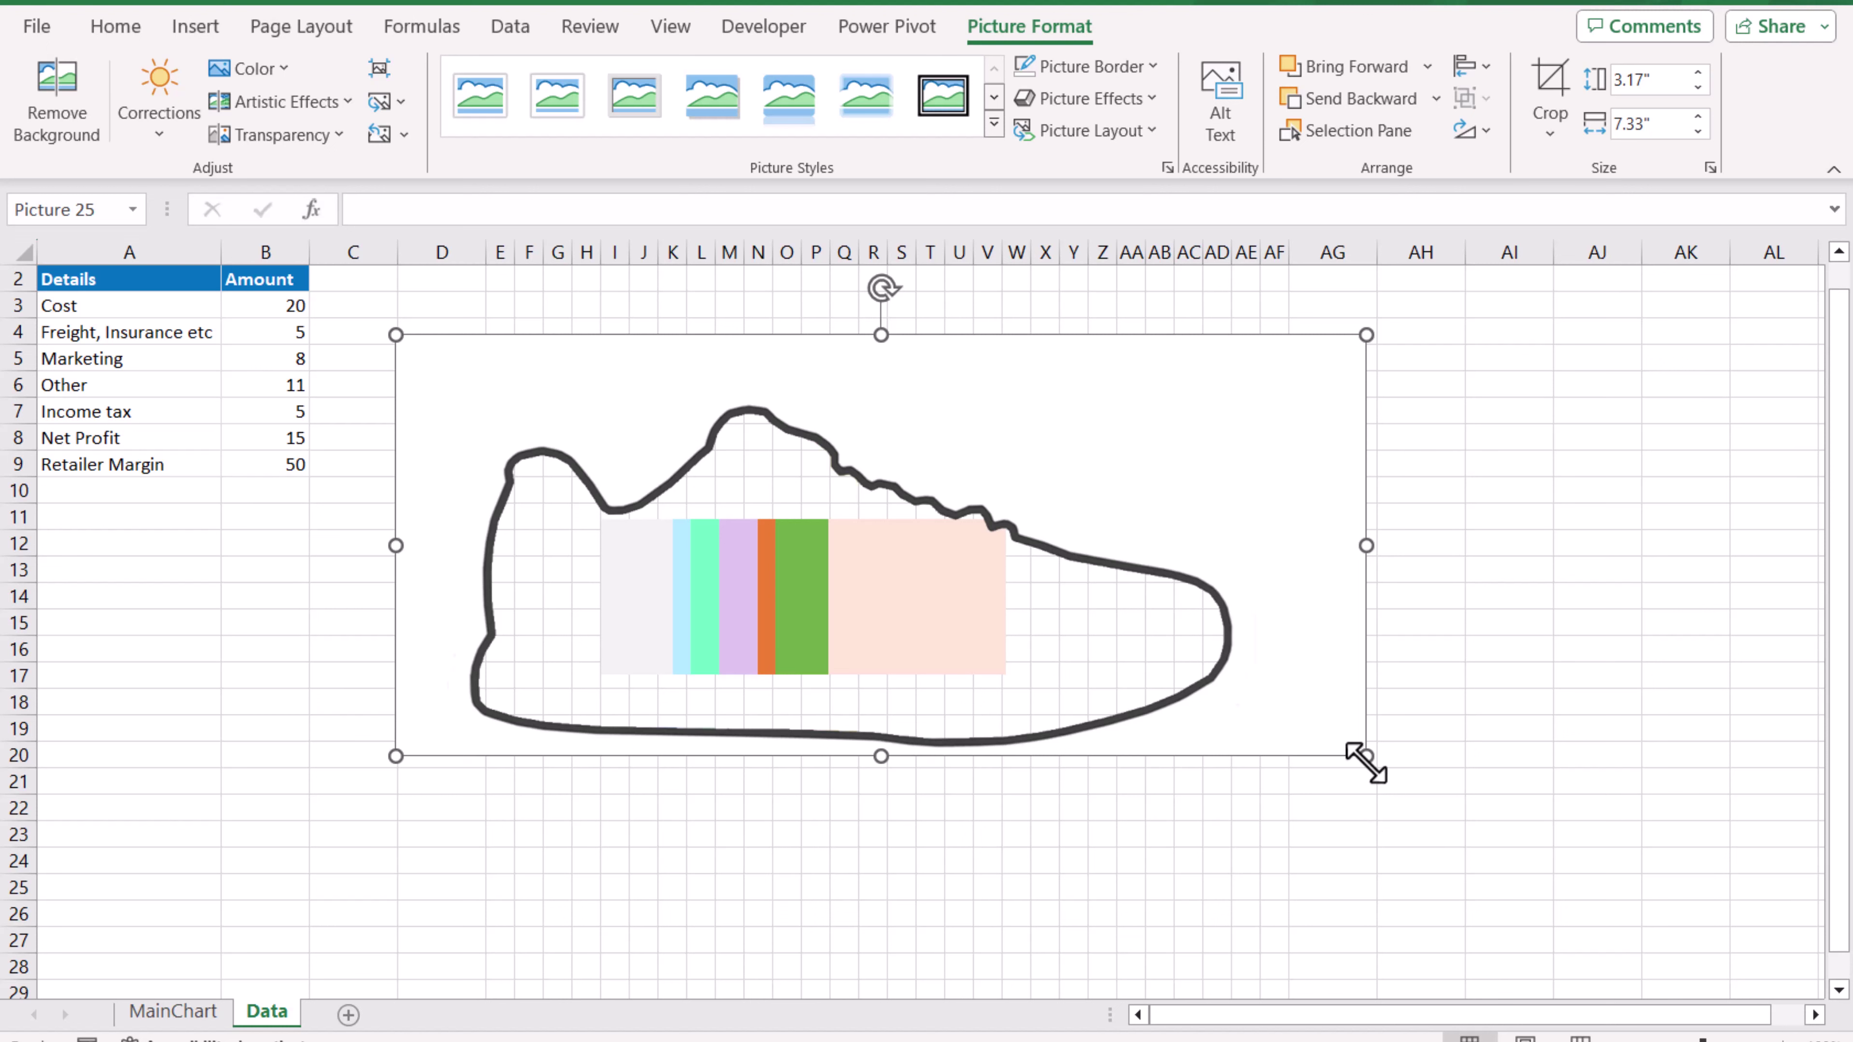
Resize the shoe picture to about 1.69" x 3.91" and position it over the coloured bars.
{"action": "left_click_drag", "start_coordinate": [1367, 756], "coordinate": [764, 438]}
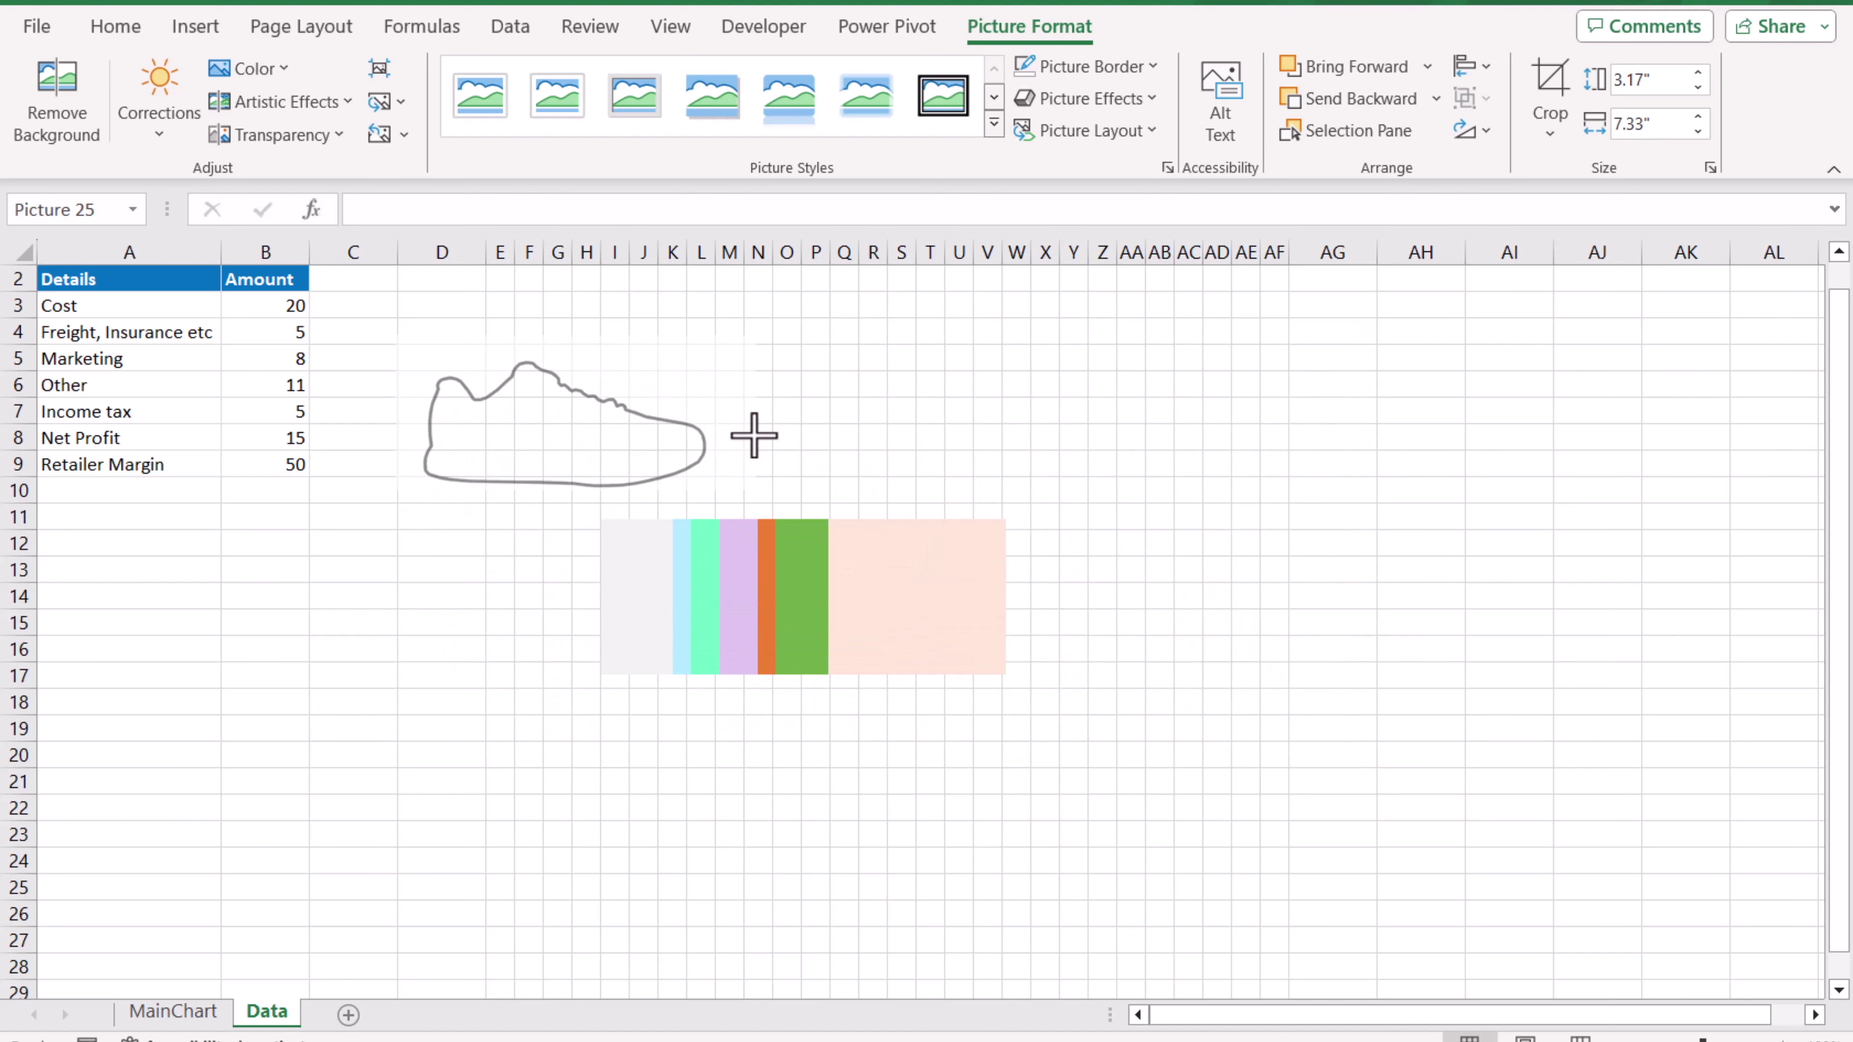
{"action": "left_click_drag", "start_coordinate": [754, 435], "coordinate": [755, 436]}
{"action": "left_click_drag", "start_coordinate": [492, 493], "coordinate": [610, 506]}
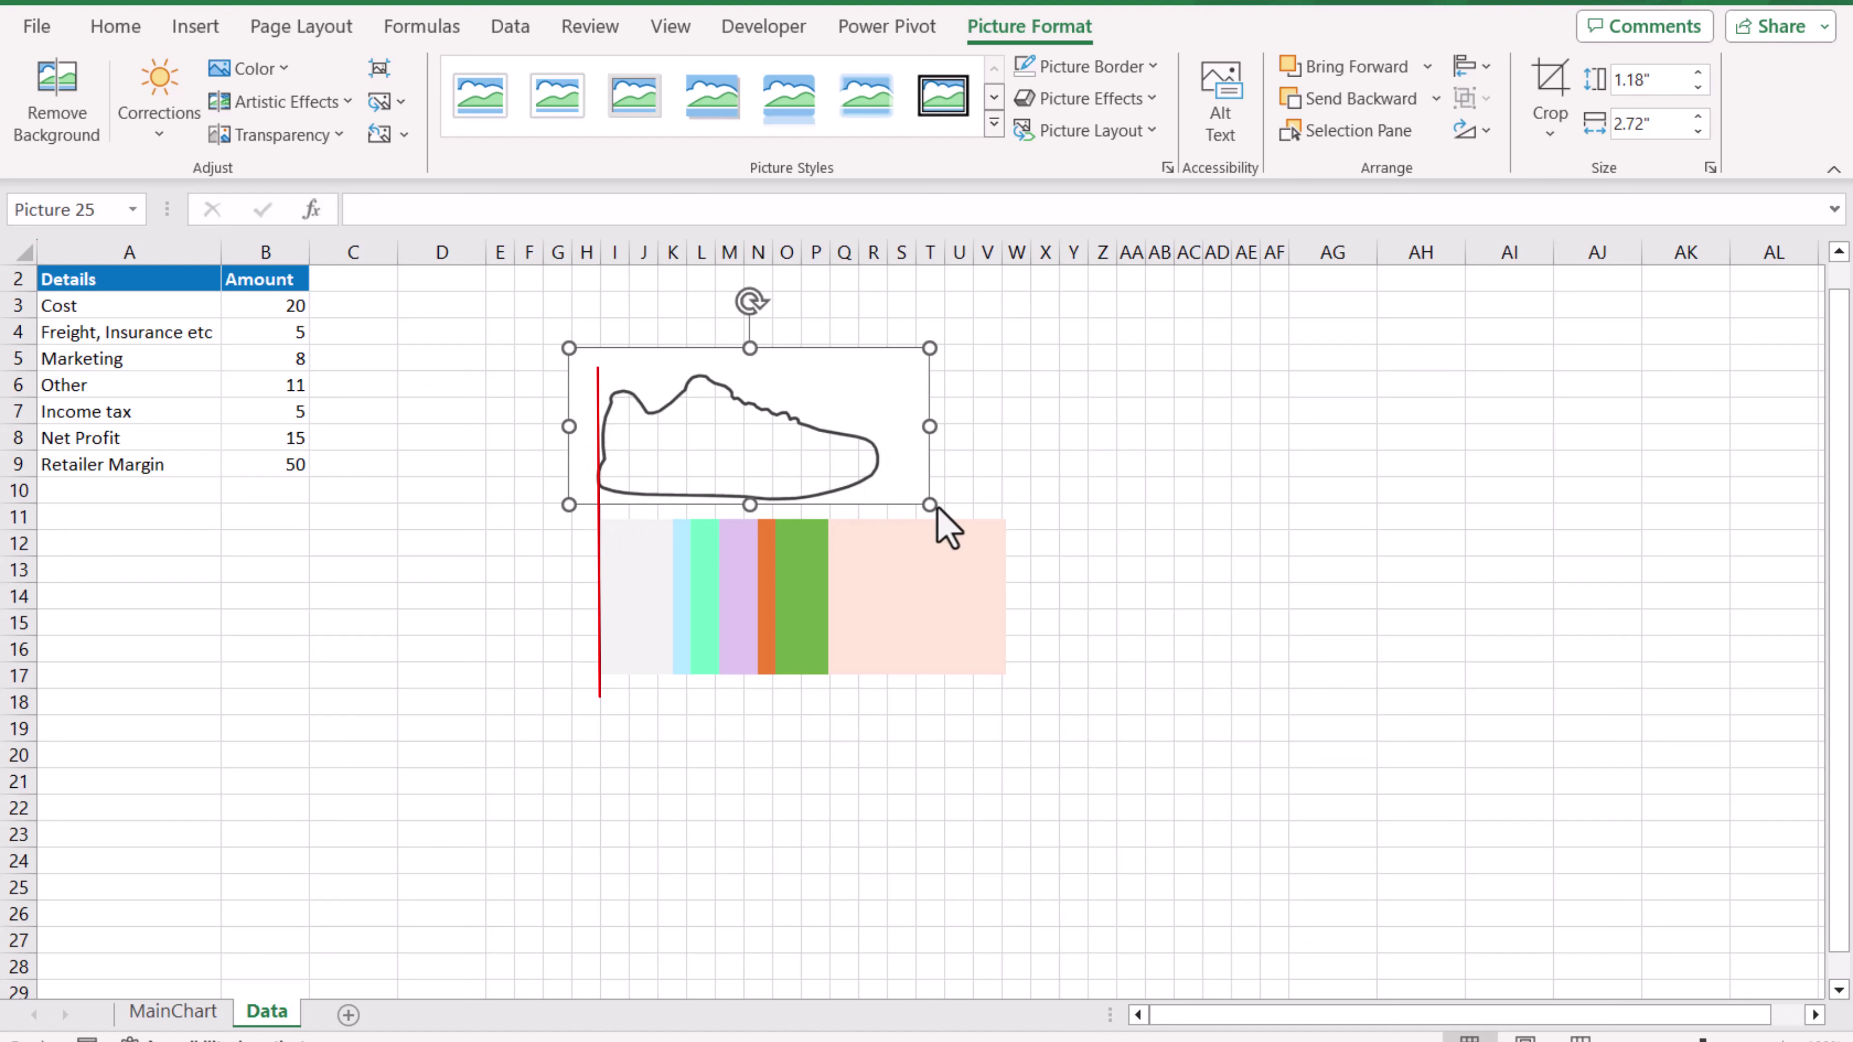
{"action": "left_click_drag", "start_coordinate": [932, 505], "coordinate": [1034, 568]}
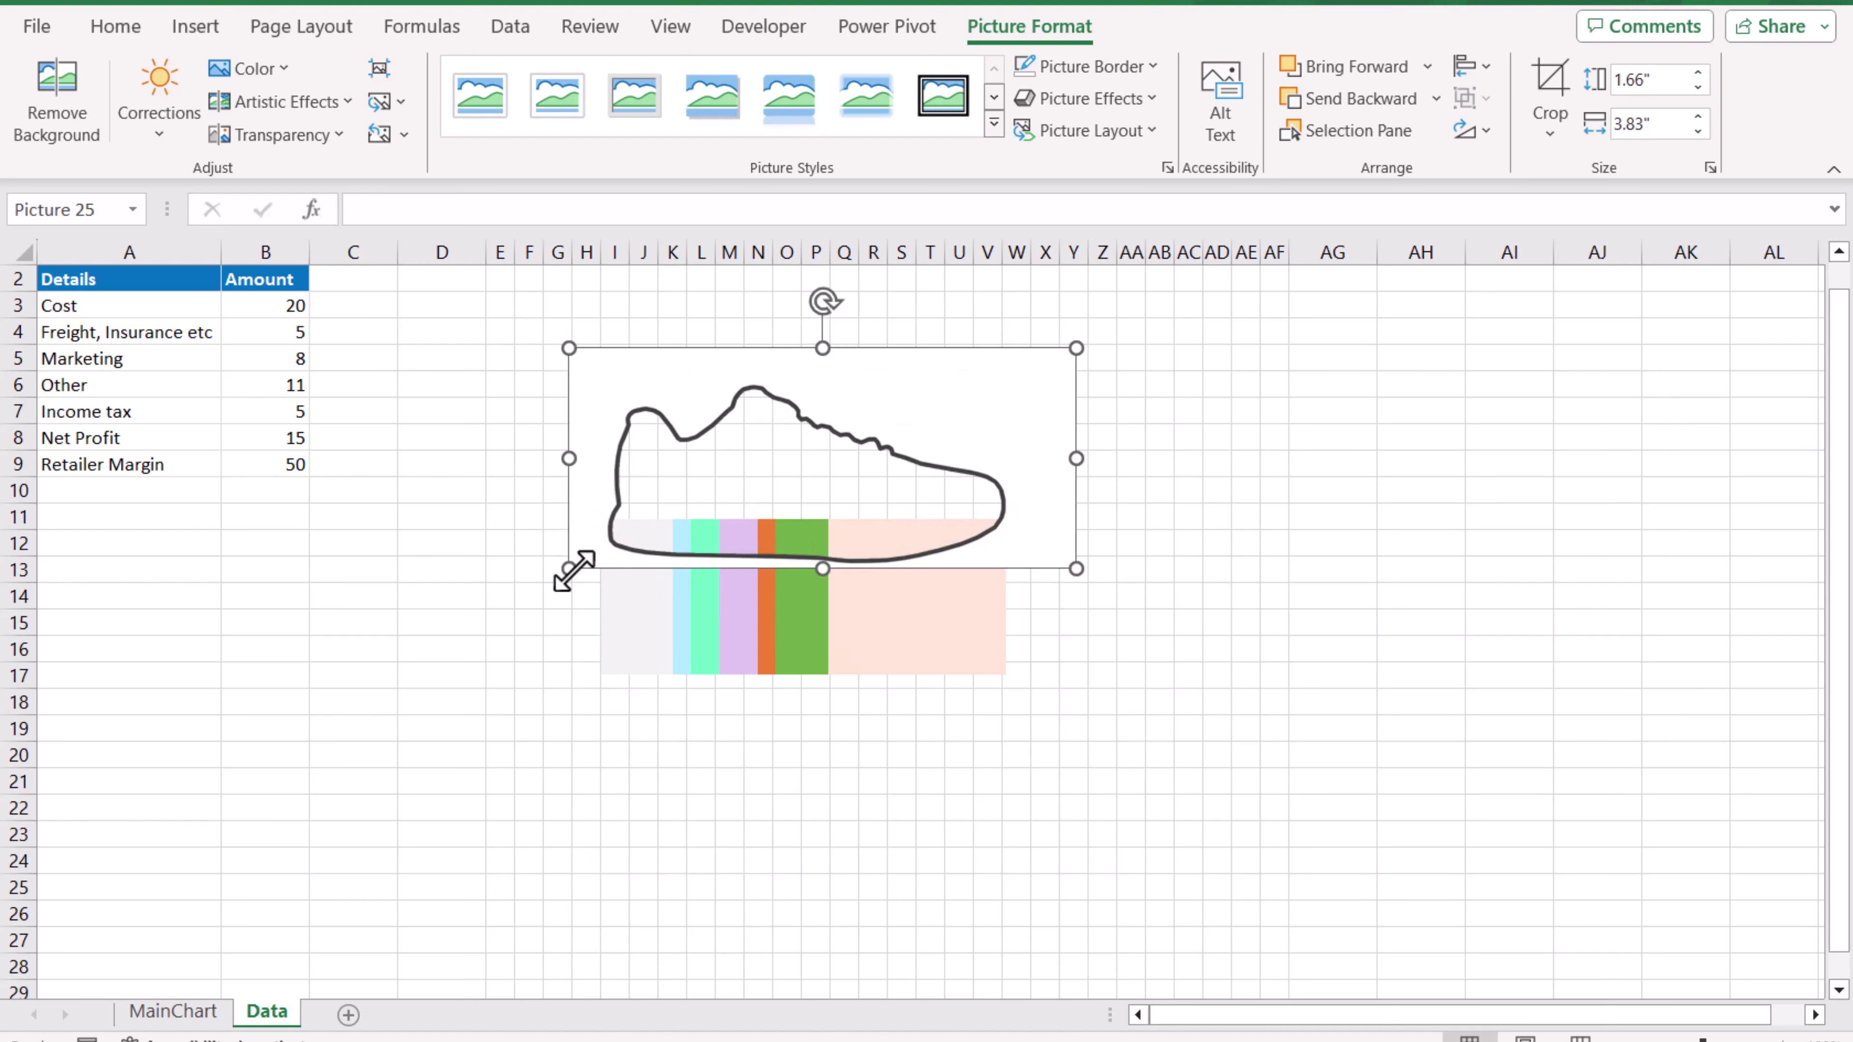
{"action": "left_click_drag", "start_coordinate": [568, 571], "coordinate": [559, 573]}
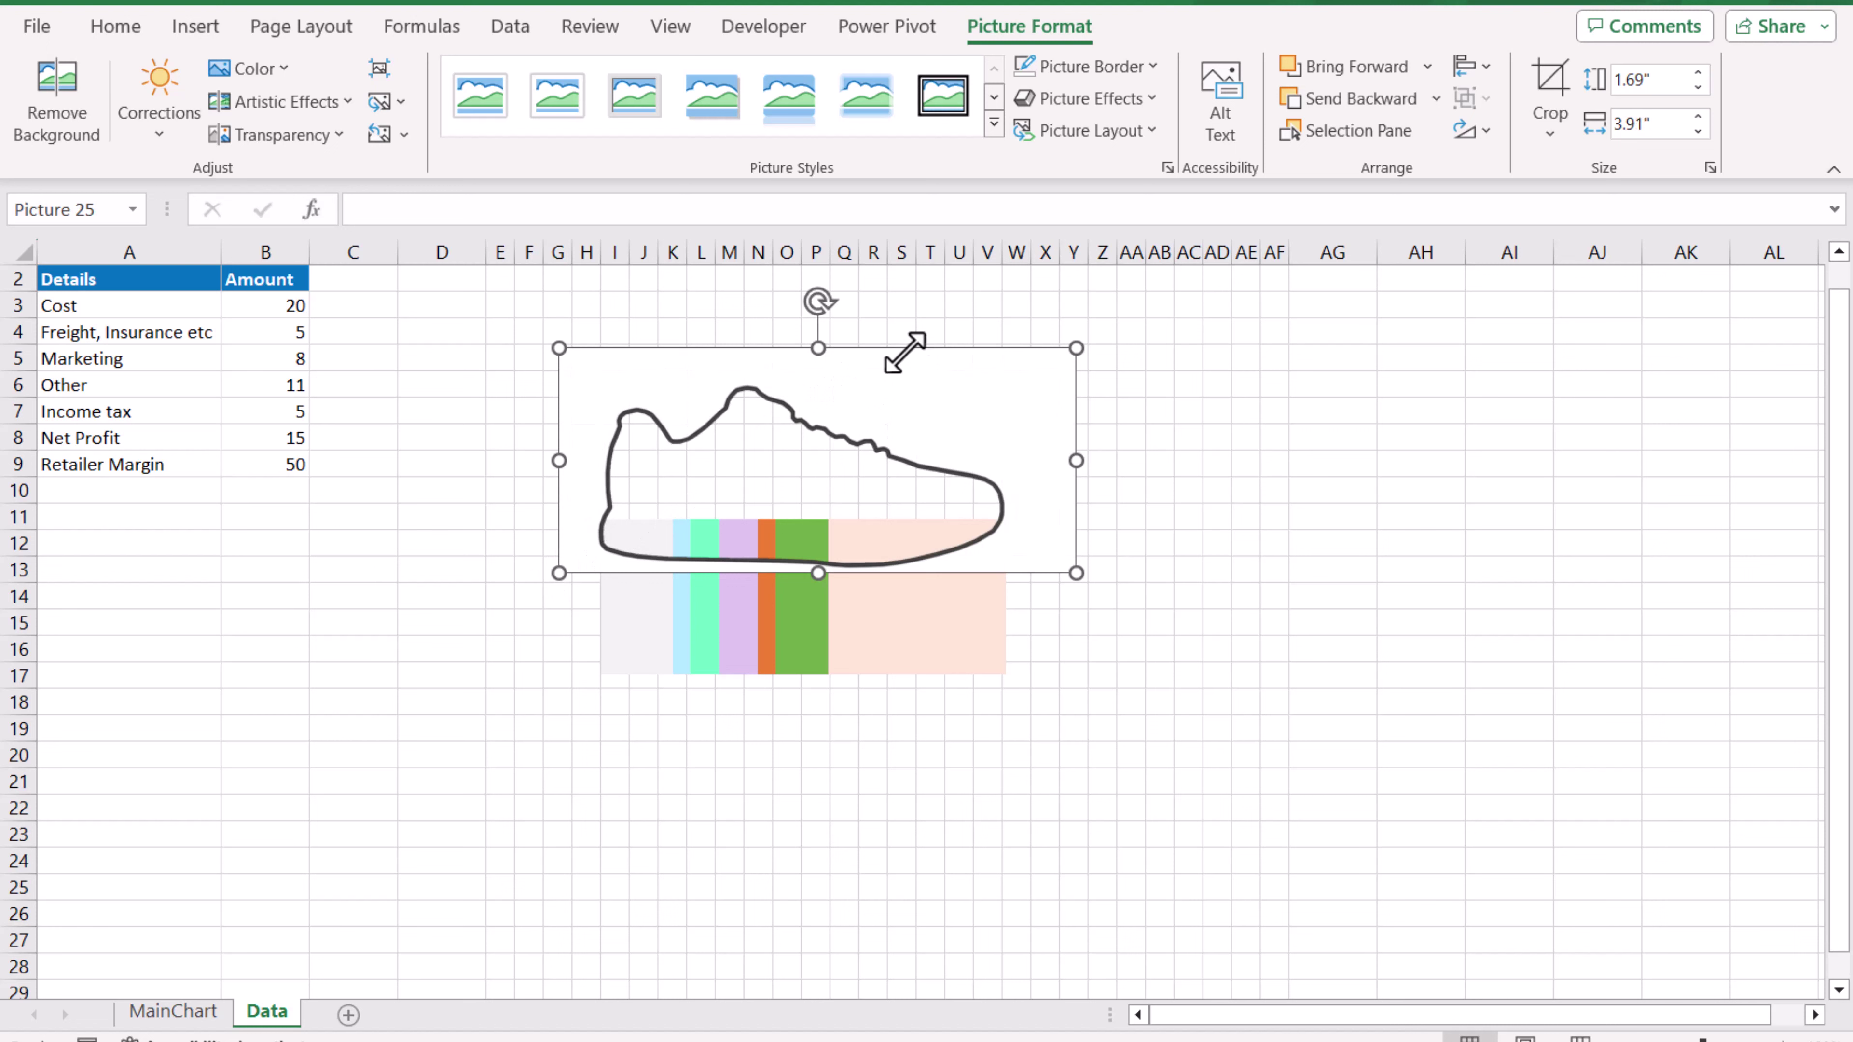
{"action": "key", "text": "Down"}
{"action": "key", "text": "Down"}
{"action": "key", "text": "Down"}
{"action": "key", "text": "Down"}
{"action": "key", "text": "Down"}
{"action": "key", "text": "Down"}
{"action": "key", "text": "Down"}
{"action": "key", "text": "Down"}
{"action": "key", "text": "Down"}
{"action": "key", "text": "Down"}
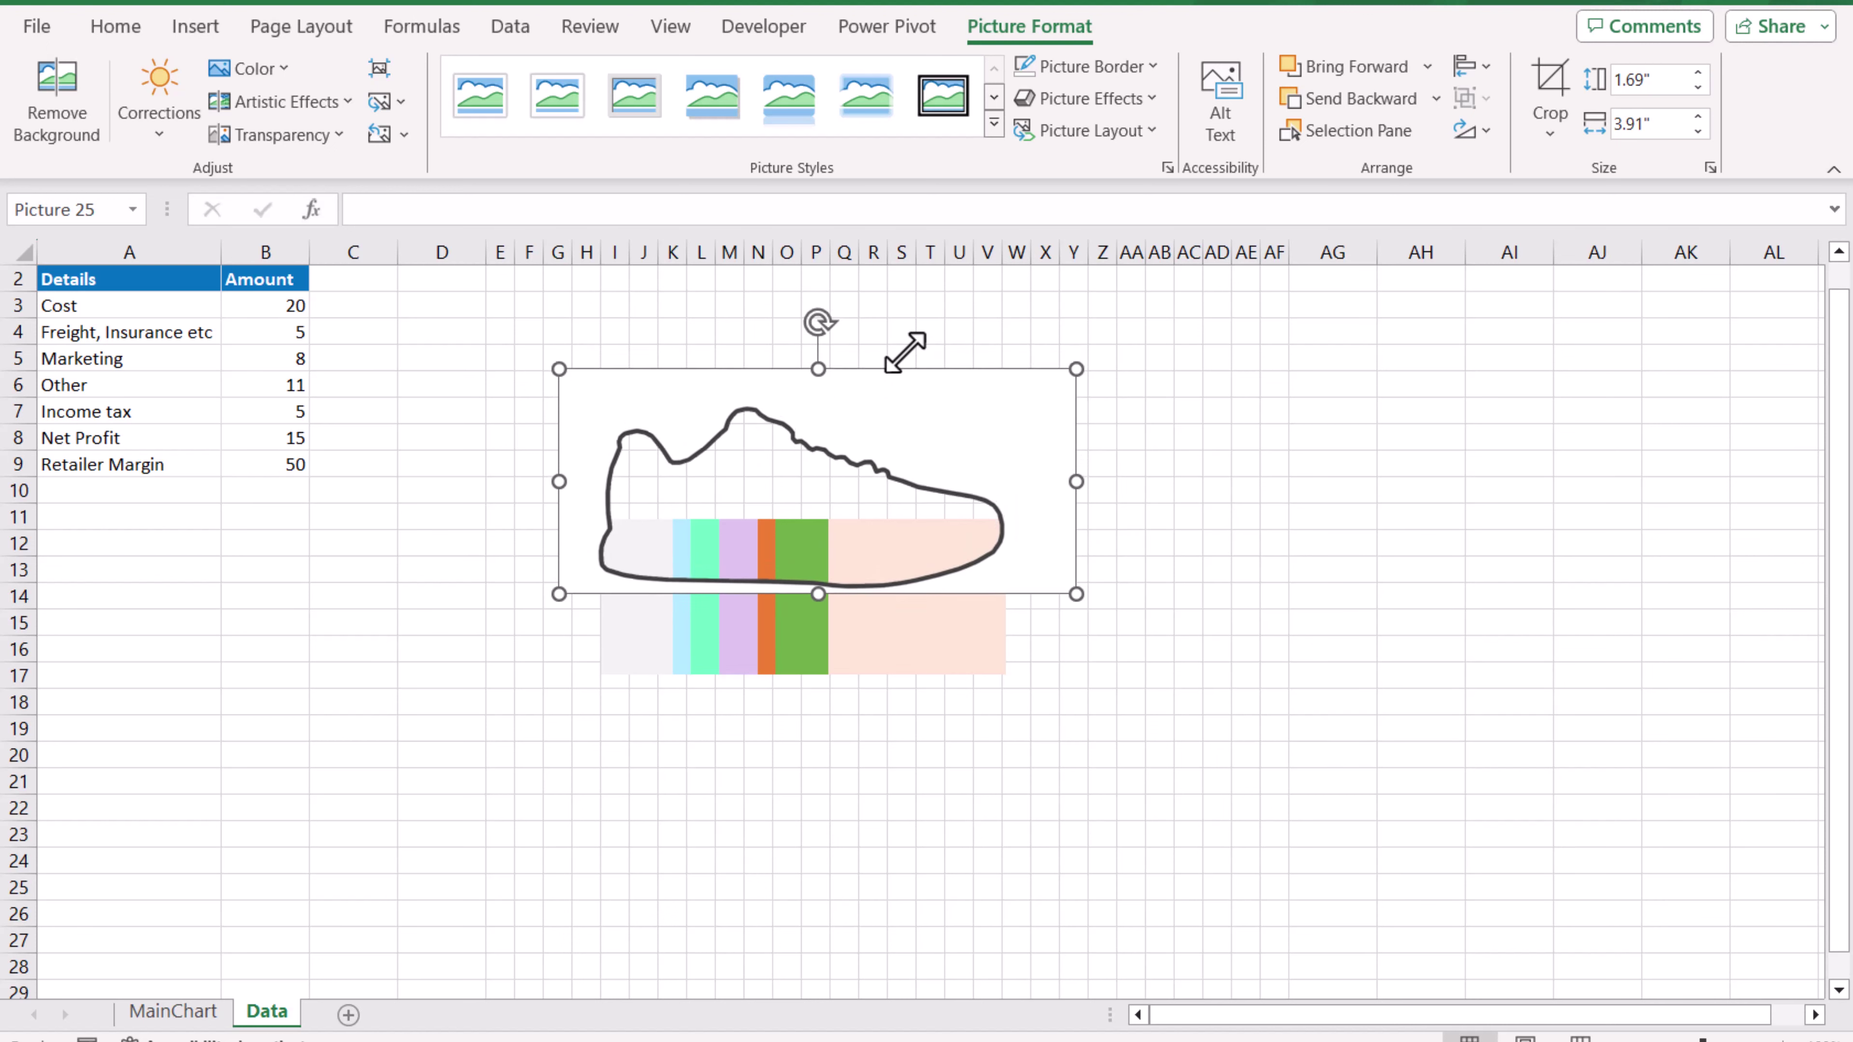
{"action": "key", "text": "Down"}
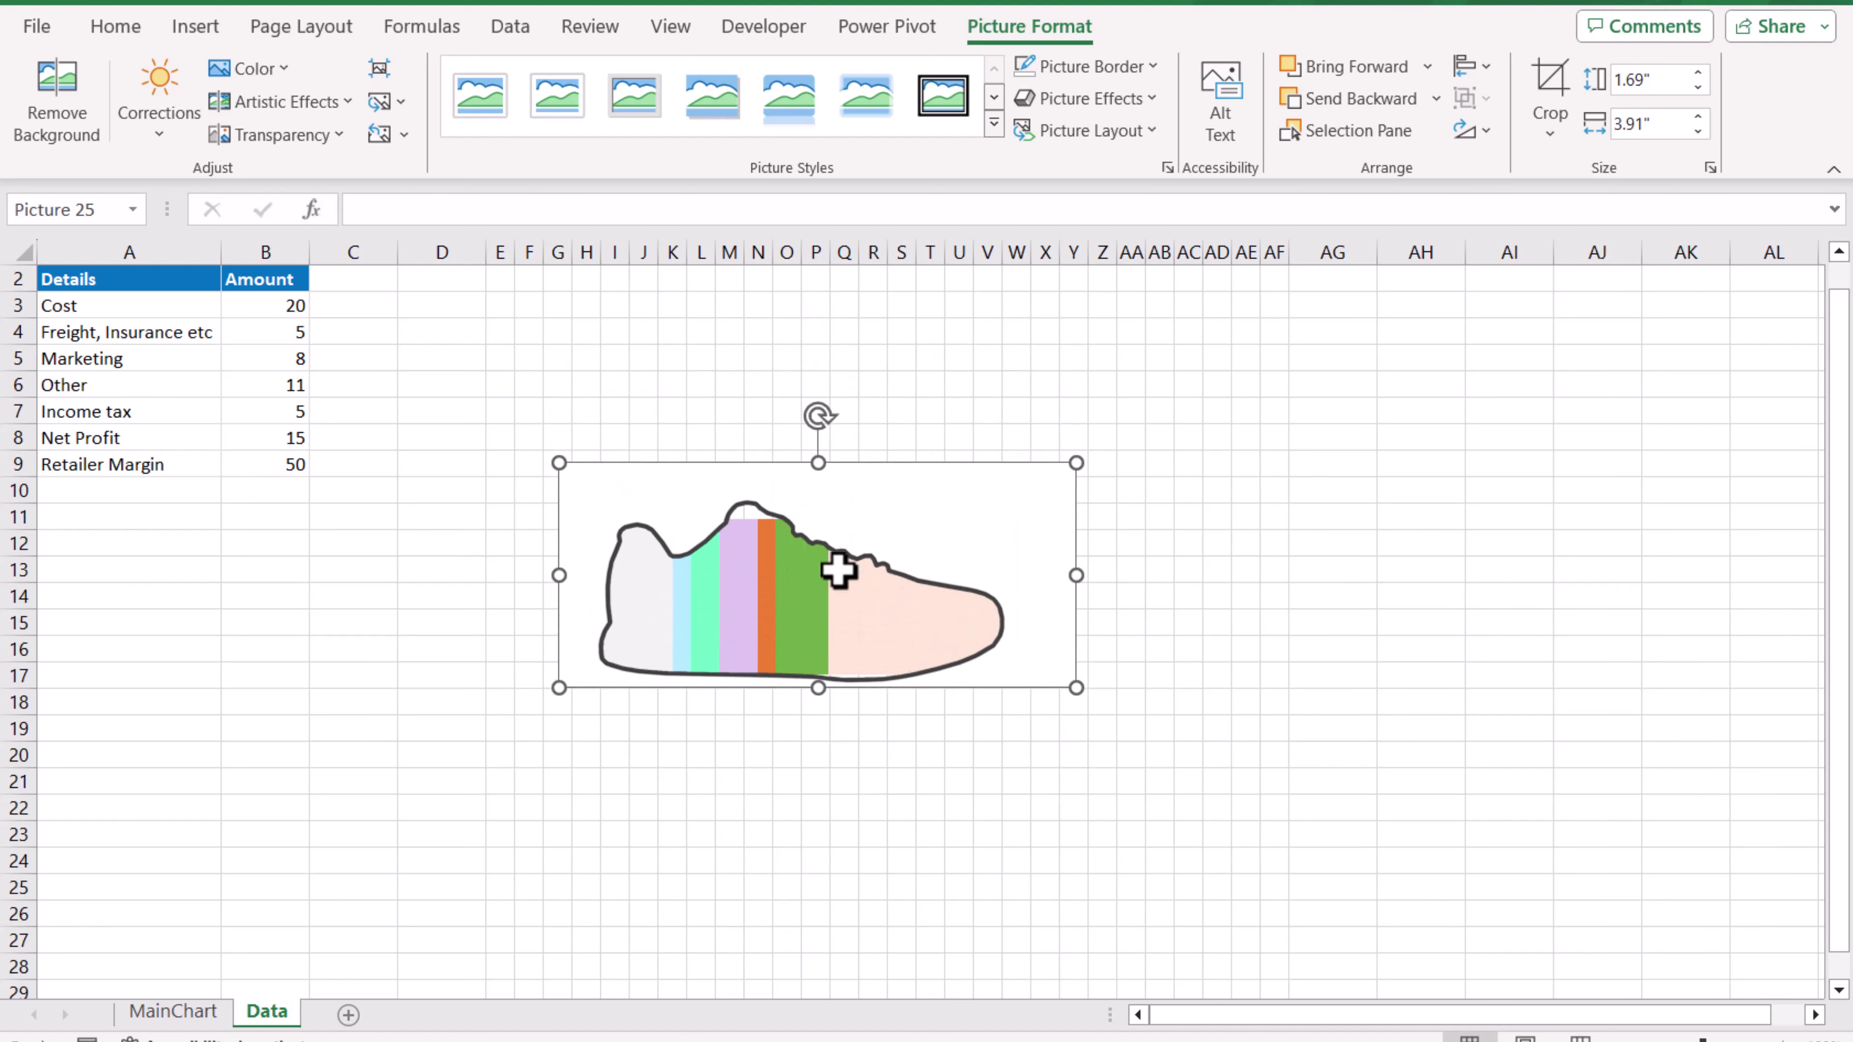
Stretch the shoe chart's top and bottom edges outward so it reaches about row 23, then deselect it.
{"action": "left_click", "coordinate": [764, 702]}
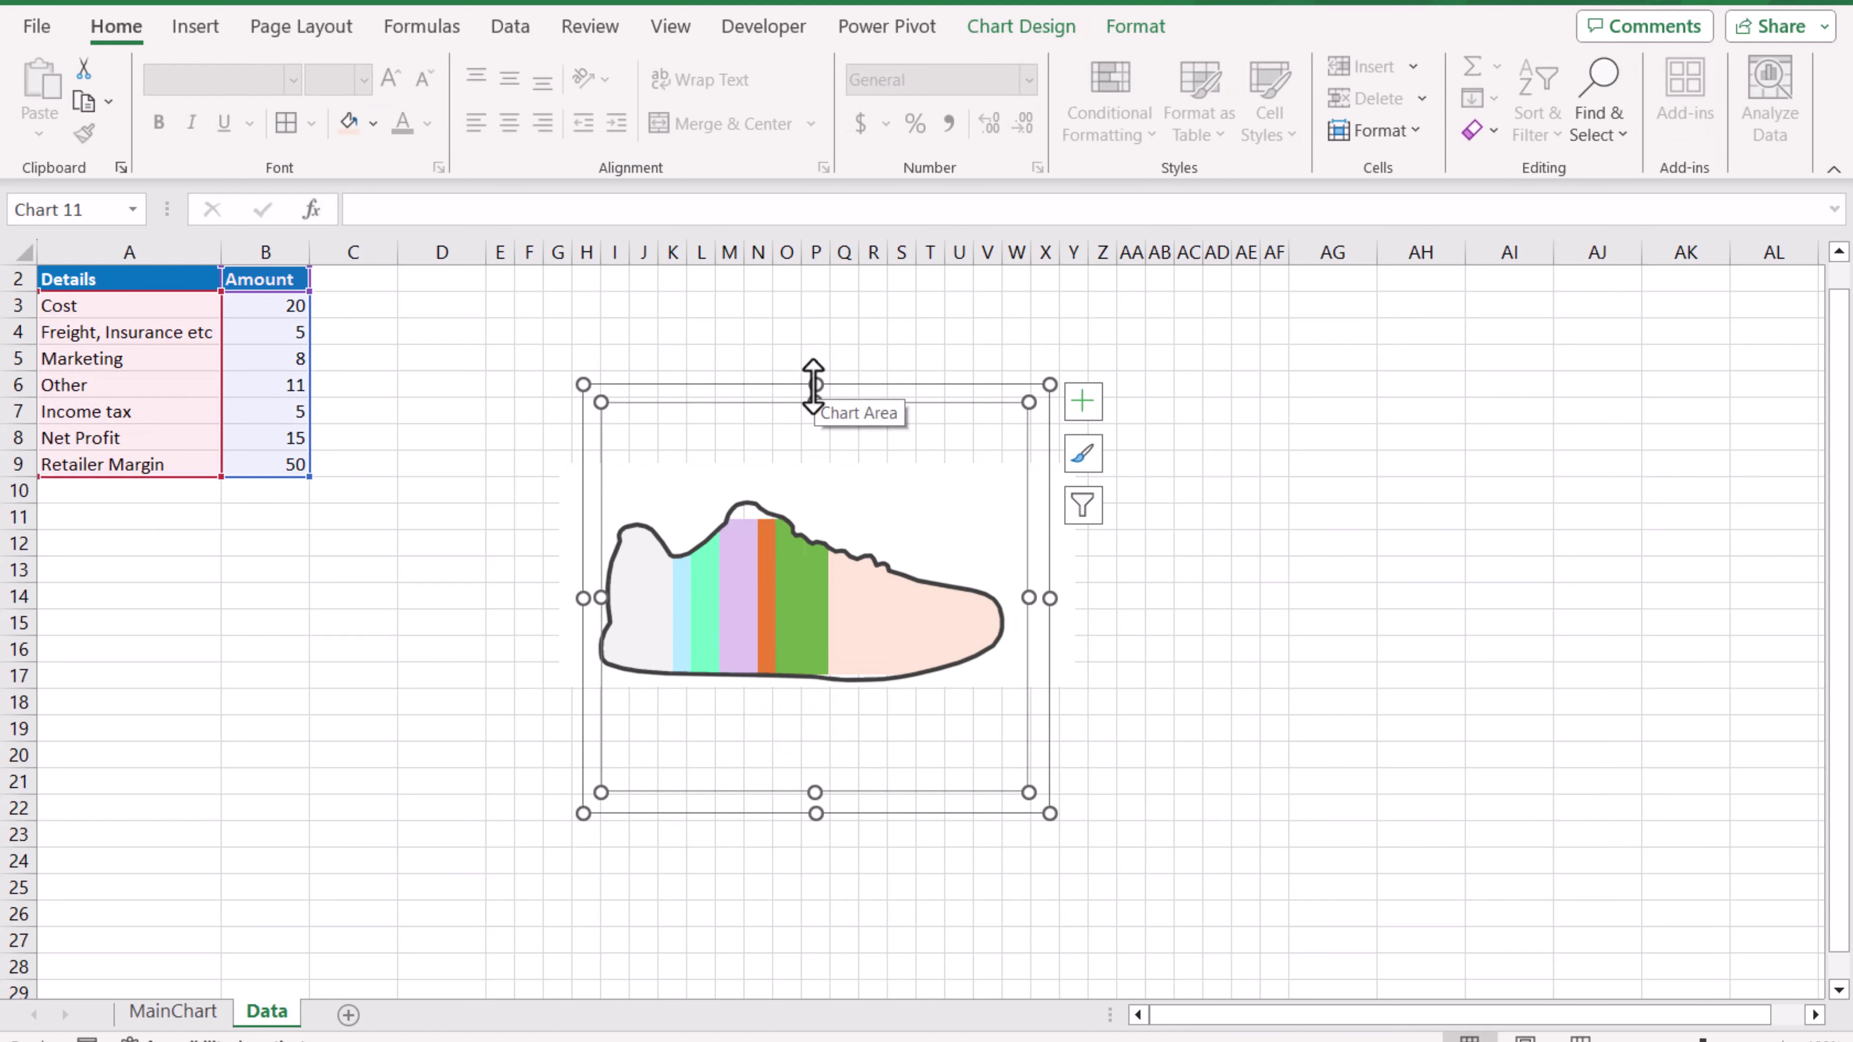
{"action": "left_click_drag", "start_coordinate": [815, 385], "coordinate": [815, 362]}
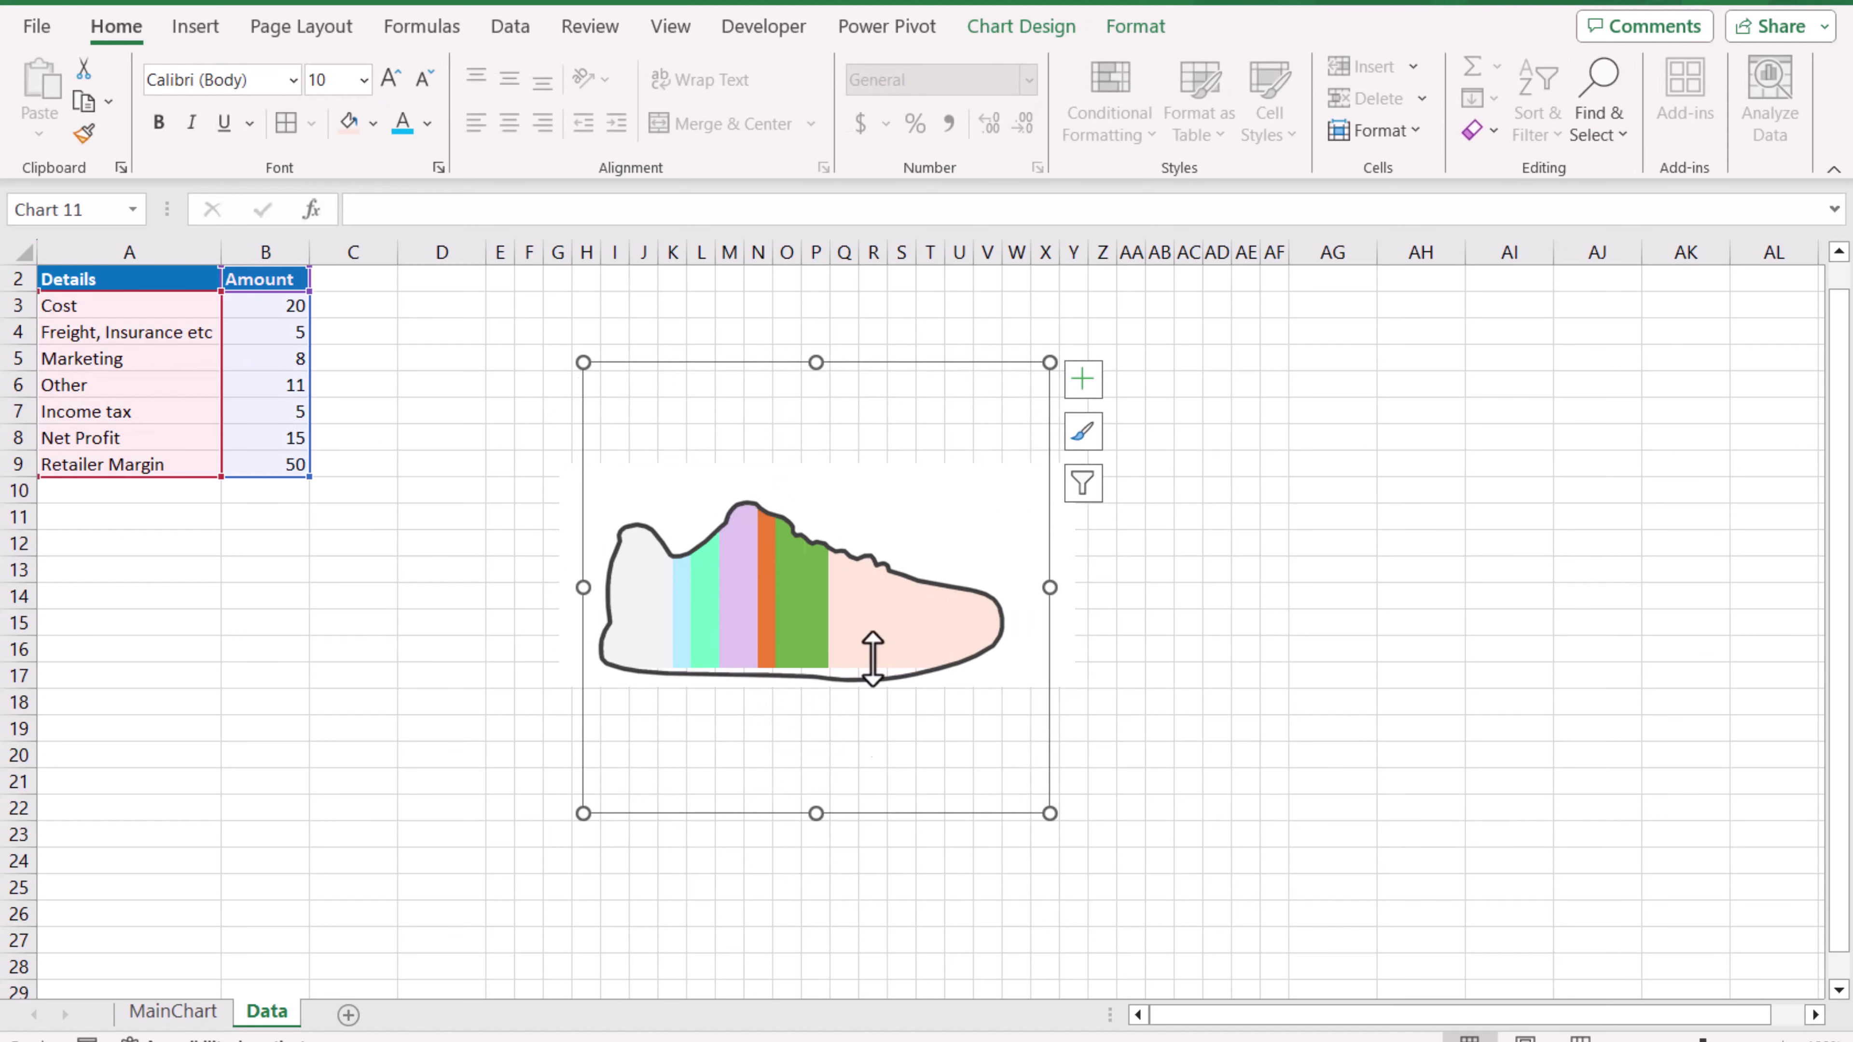
{"action": "left_click_drag", "start_coordinate": [817, 815], "coordinate": [823, 839]}
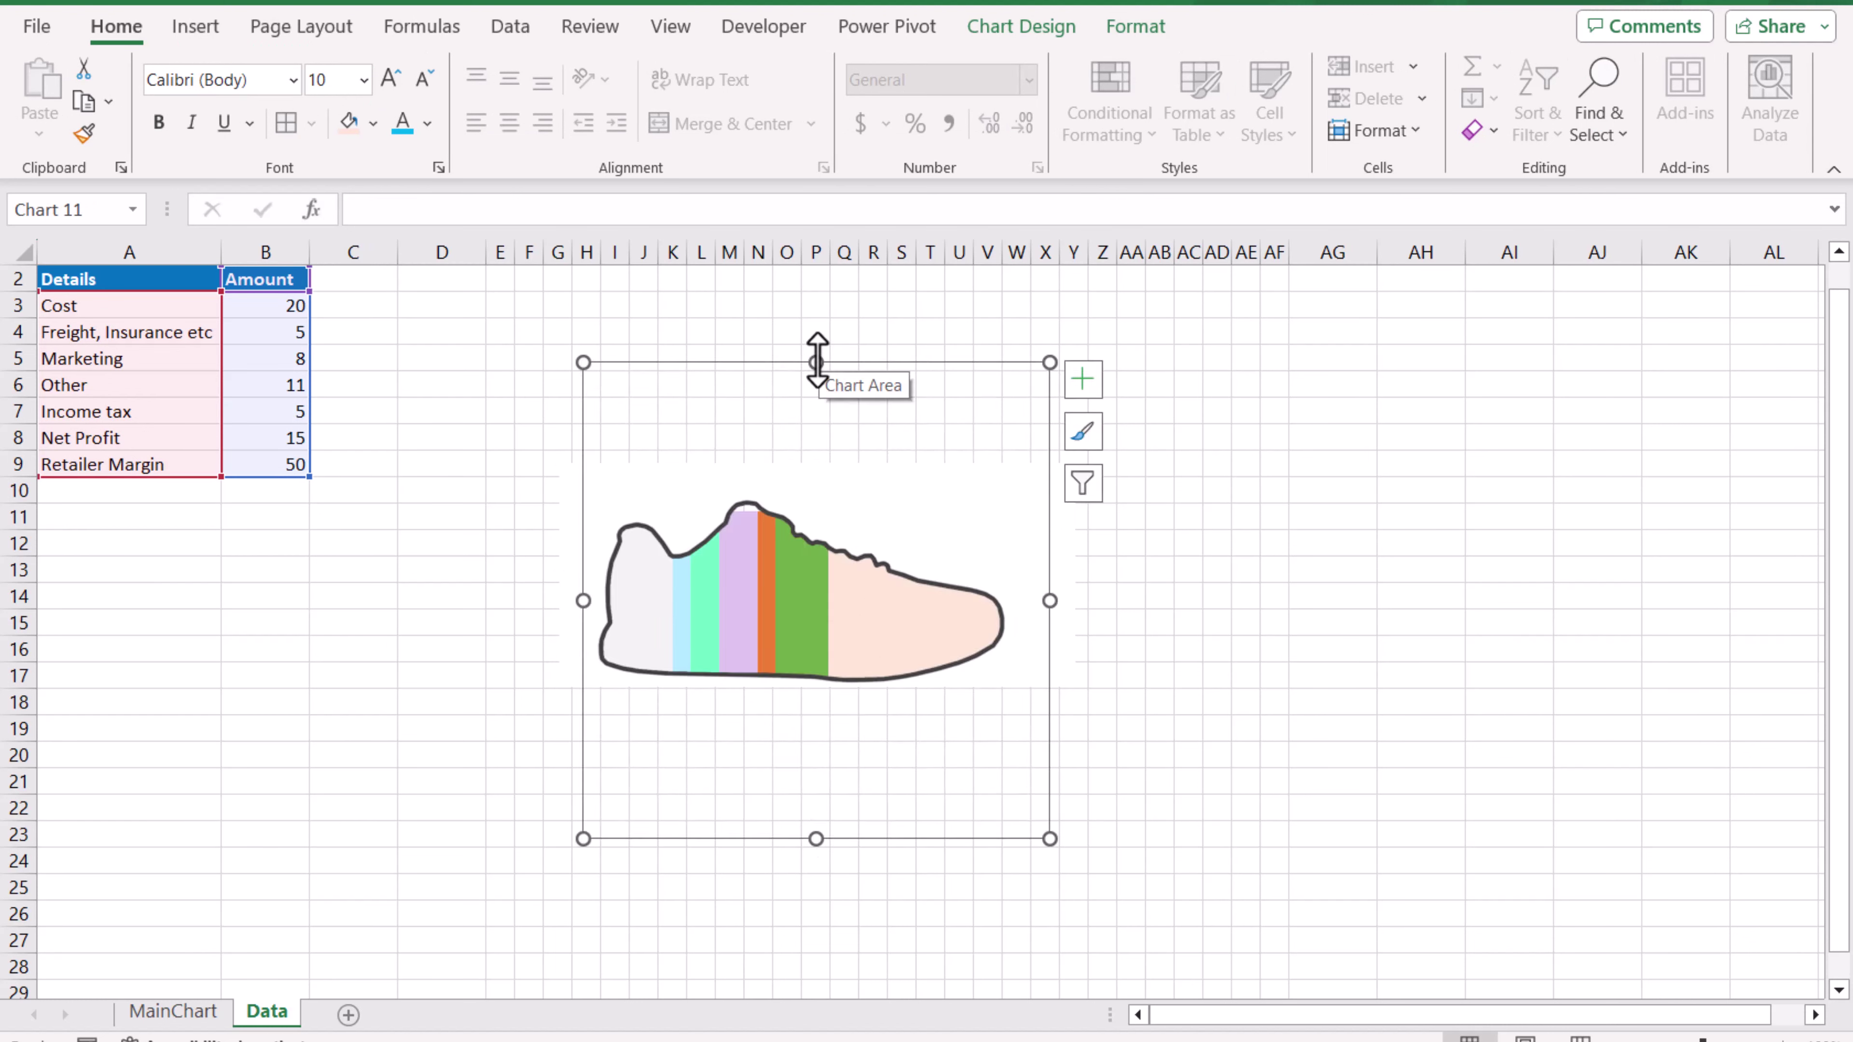
{"action": "left_click_drag", "start_coordinate": [817, 359], "coordinate": [815, 351]}
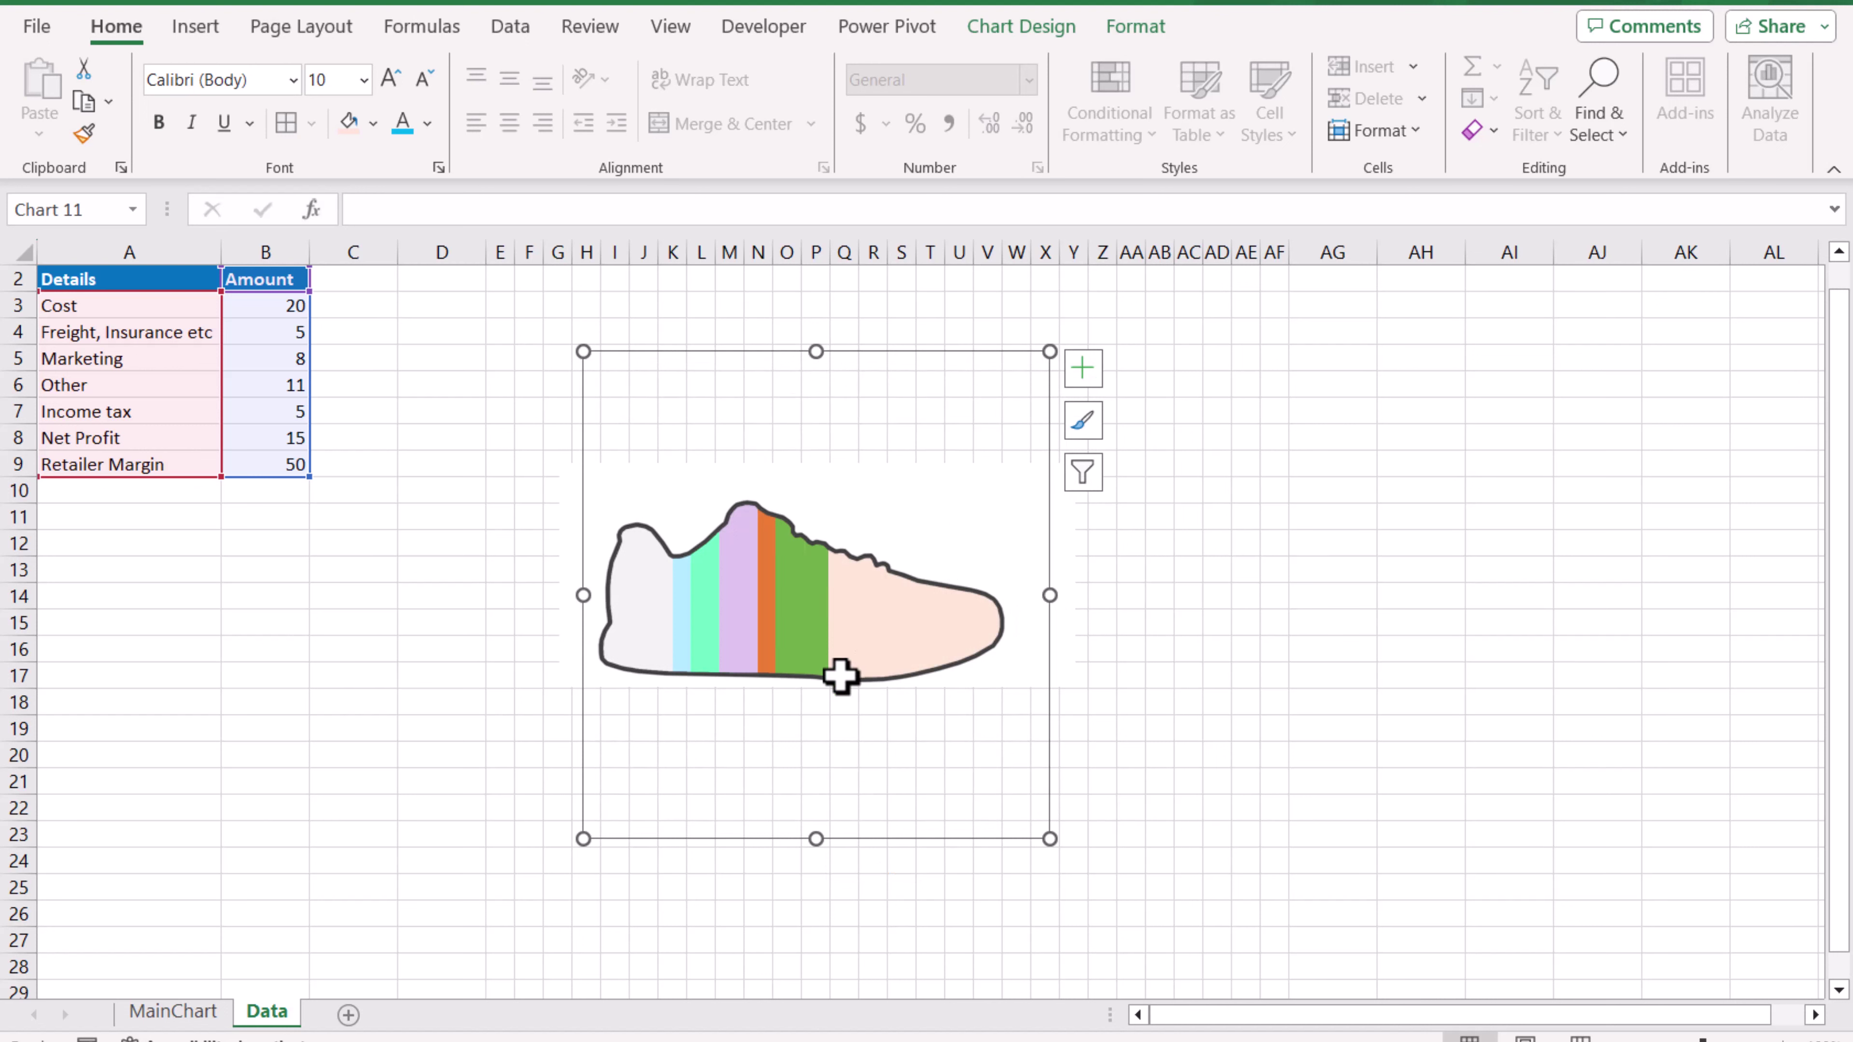
{"action": "left_click", "coordinate": [722, 932]}
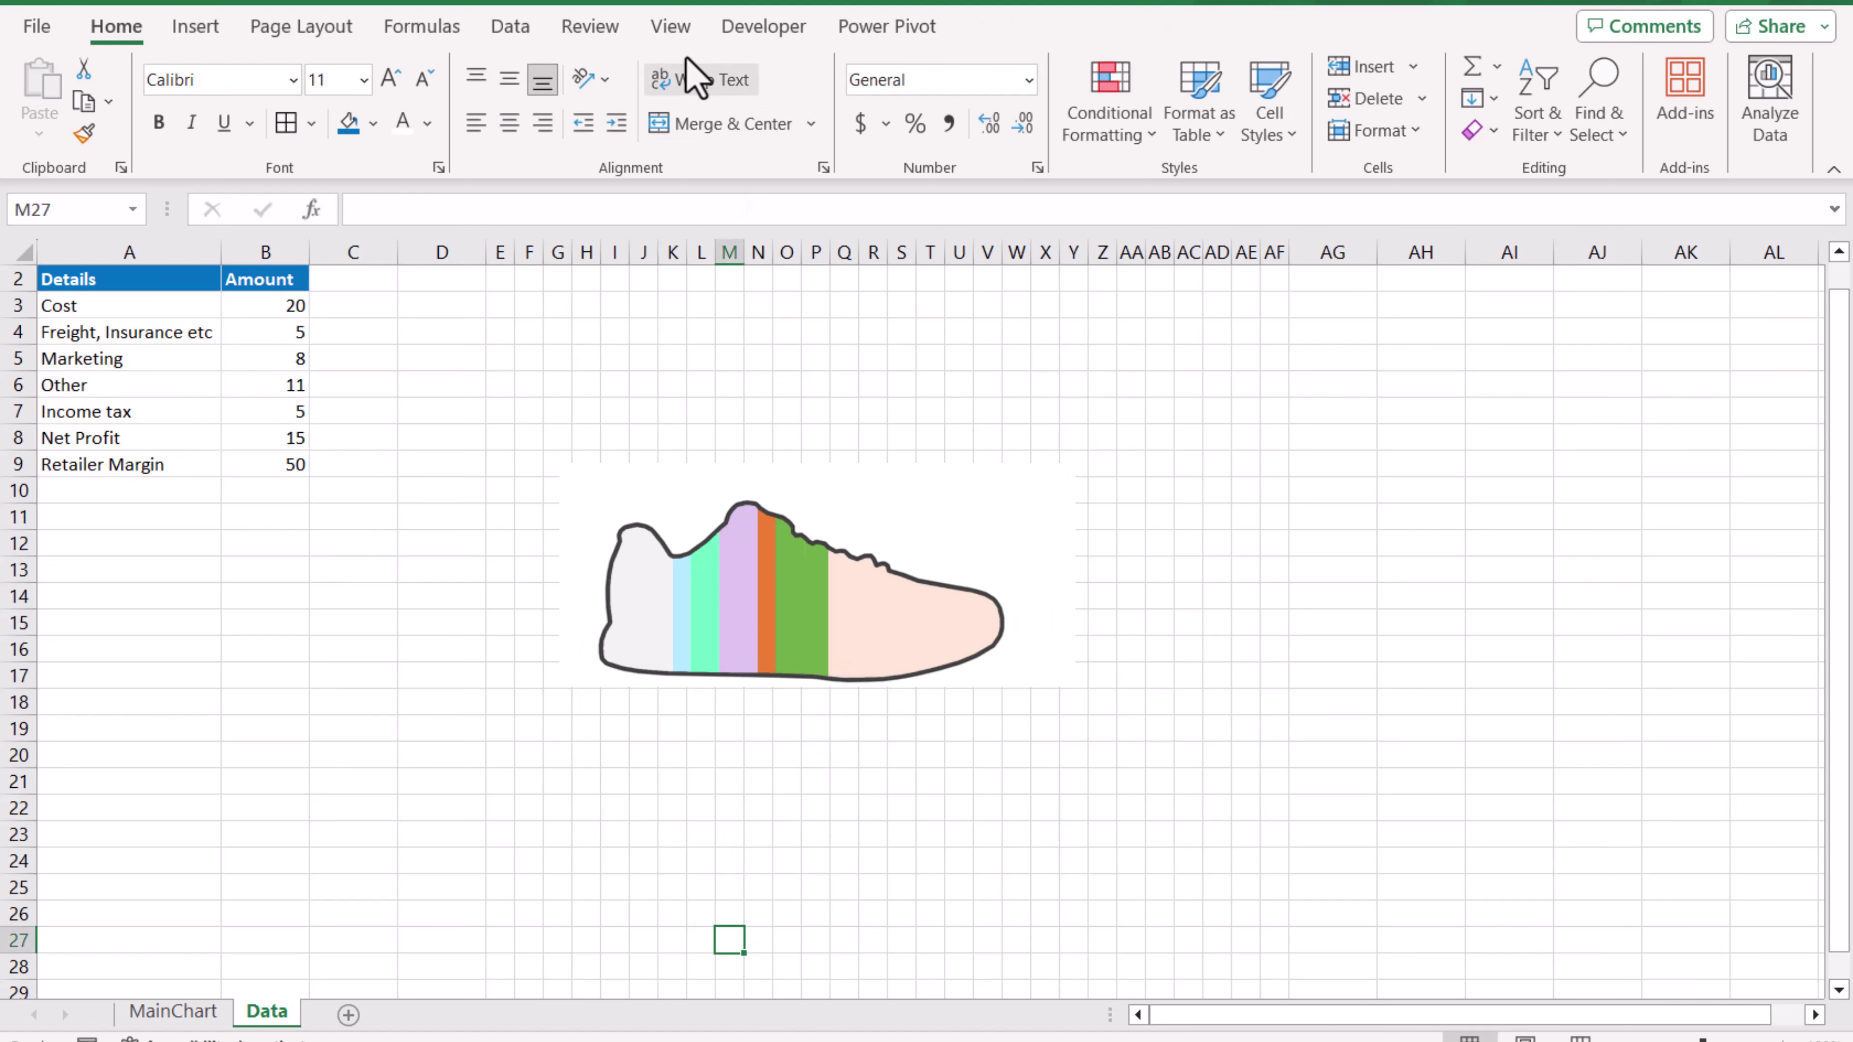
Turn off gridlines on the Data sheet and return the selection to cell I19.
{"action": "left_click", "coordinate": [670, 26]}
{"action": "left_click", "coordinate": [768, 100]}
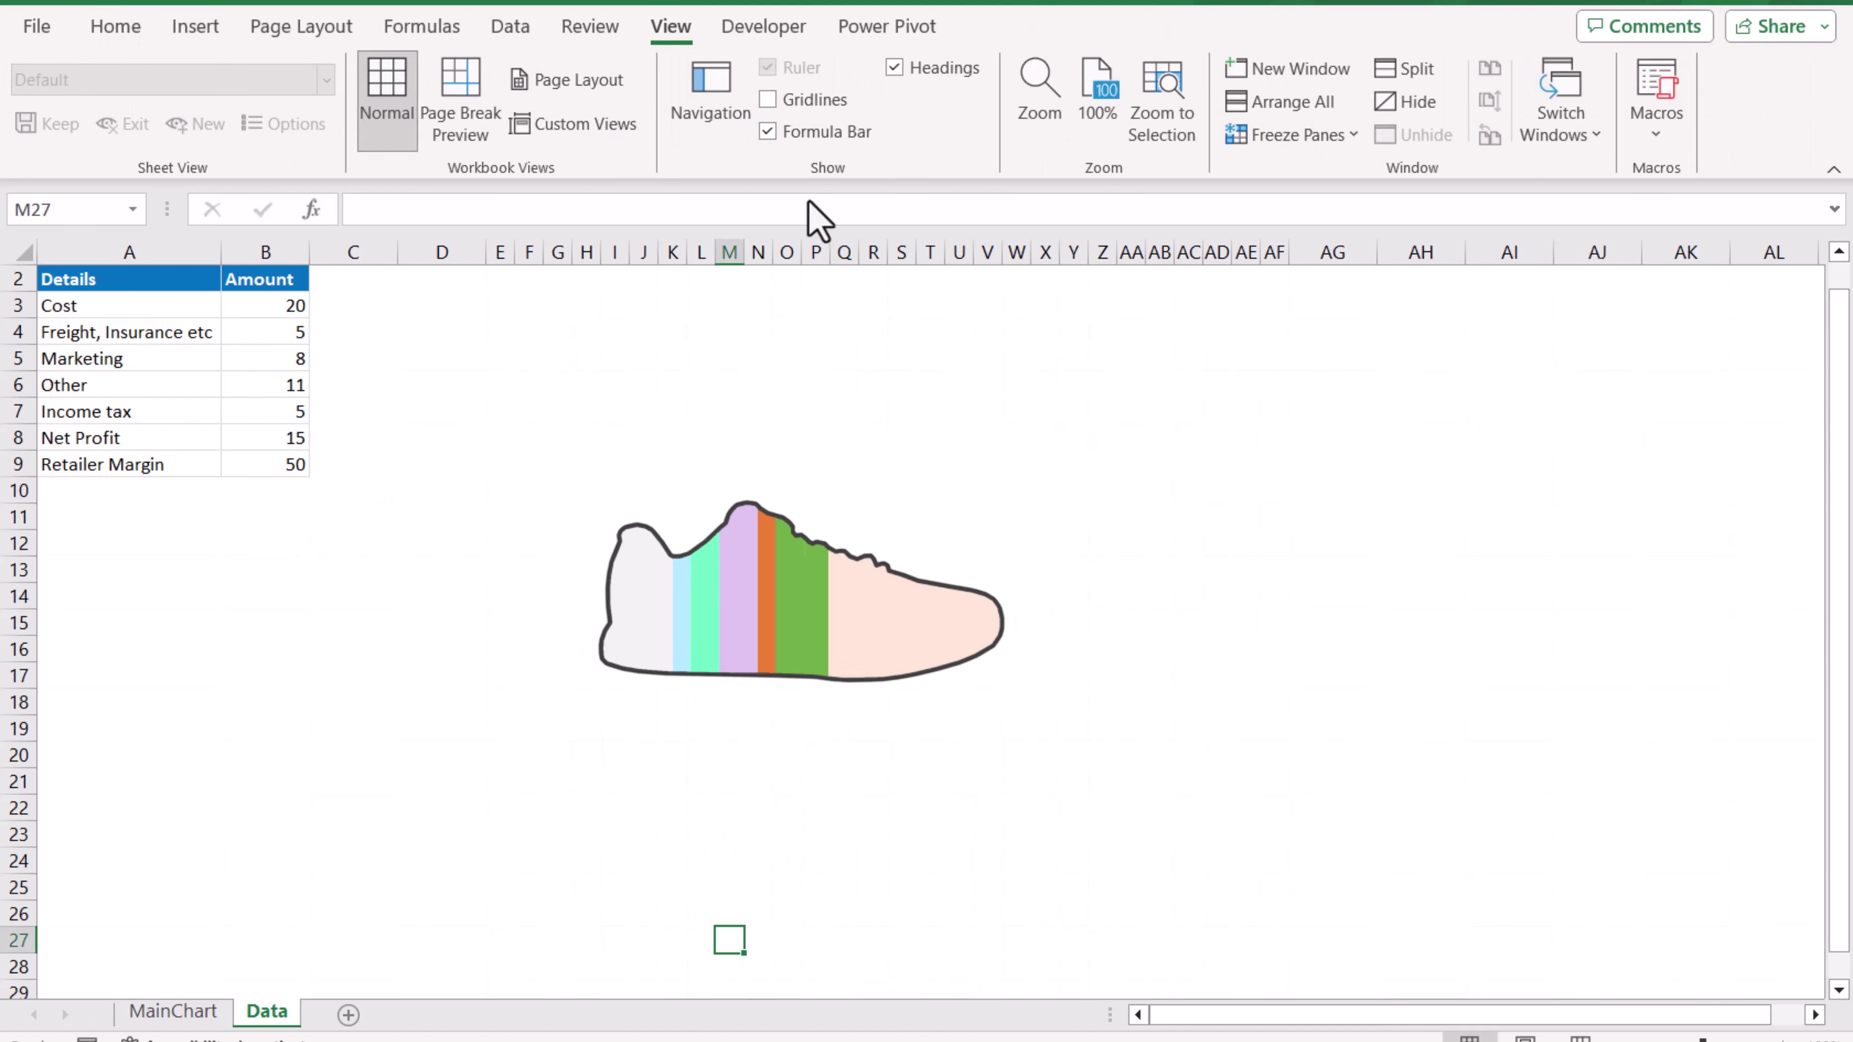
{"action": "left_click", "coordinate": [612, 725]}
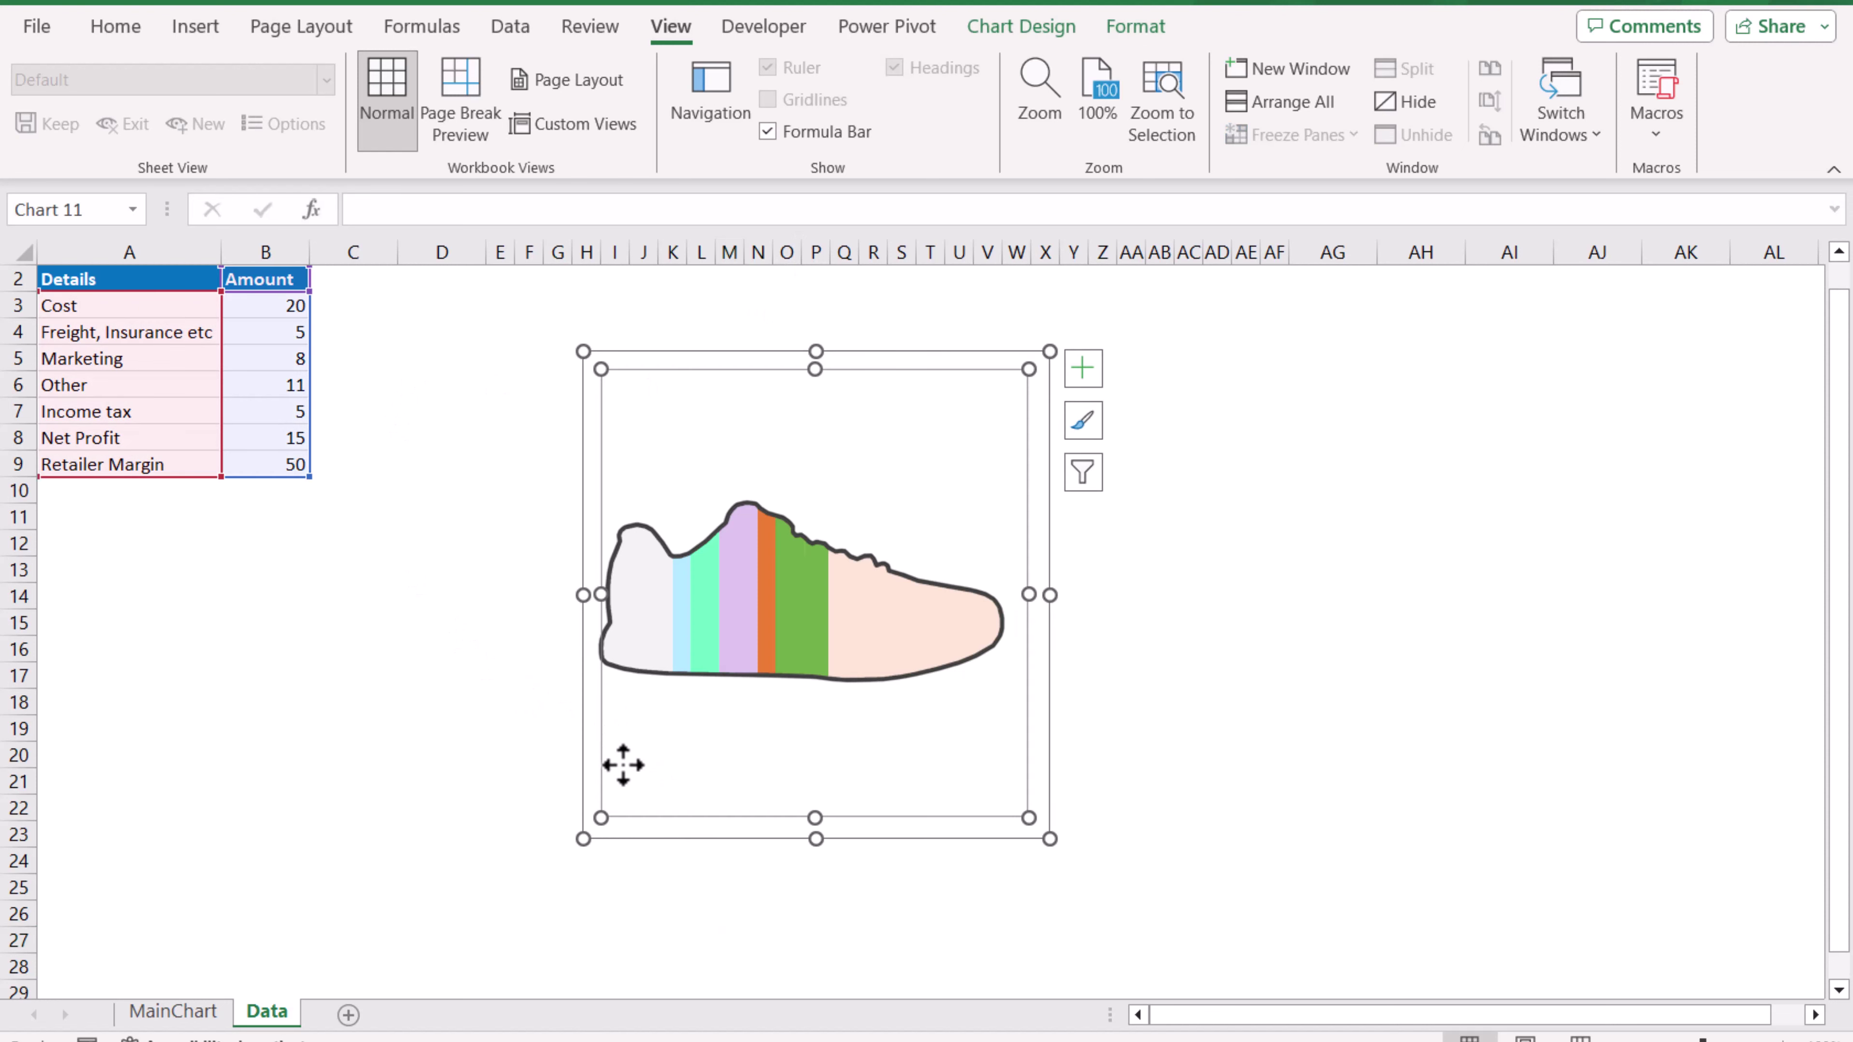
{"action": "left_click", "coordinate": [639, 858]}
{"action": "key", "text": "Up"}
{"action": "key", "text": "Up"}
{"action": "key", "text": "Up"}
{"action": "key", "text": "Up"}
{"action": "key", "text": "Up"}
{"action": "key", "text": "Left"}
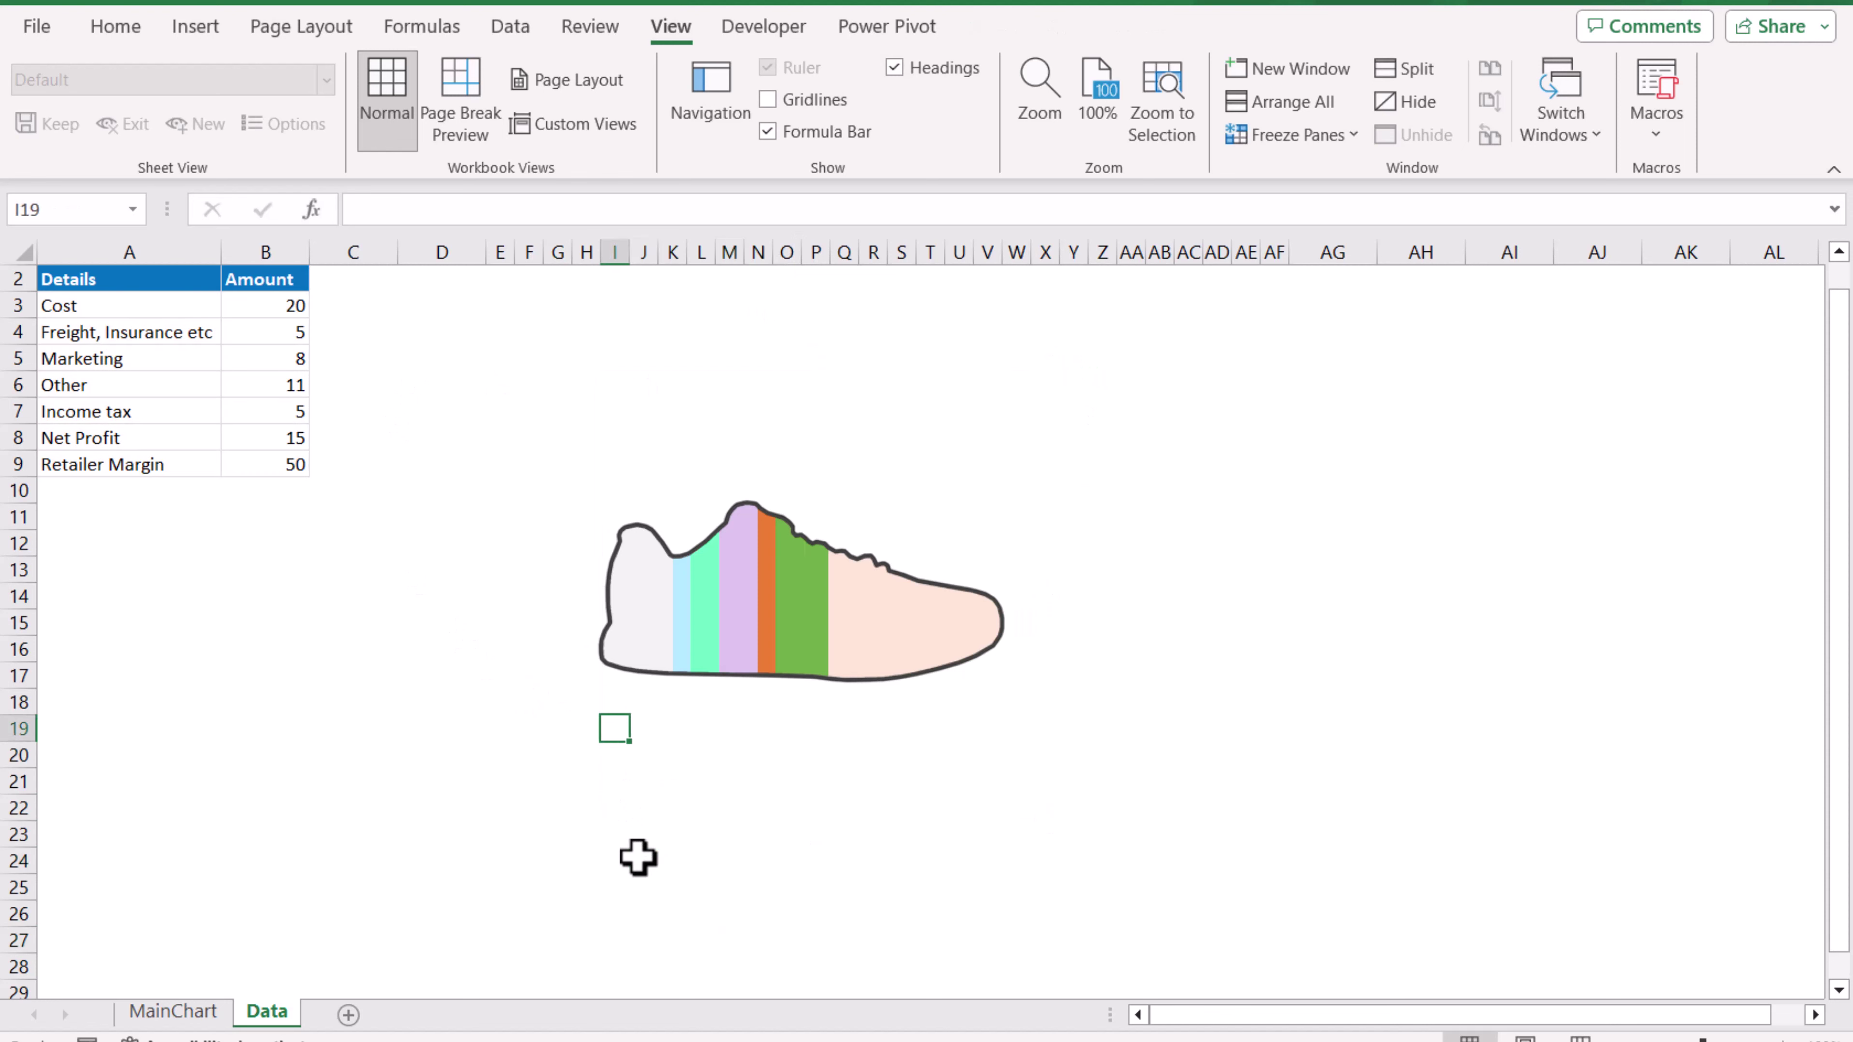
Make row 20 a thin 8-pixel spacer below the I19 swatch.
{"action": "left_click", "coordinate": [116, 30]}
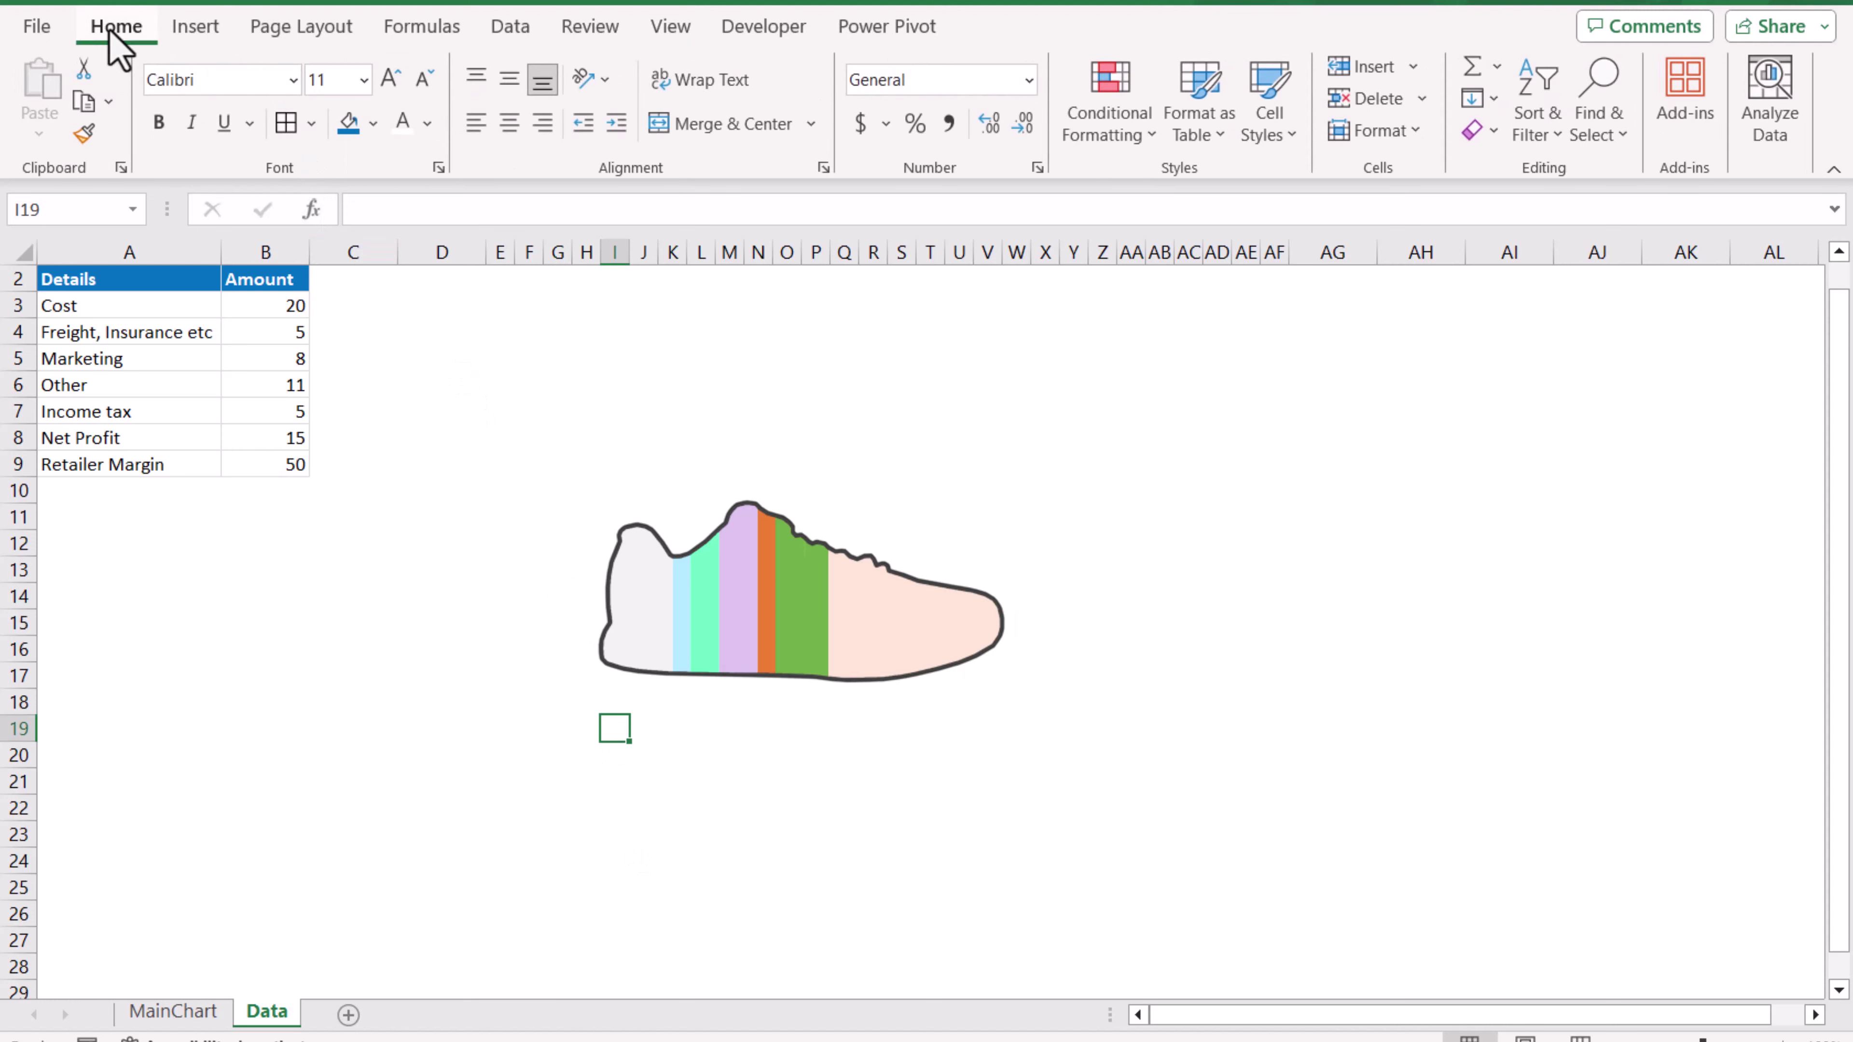
{"action": "left_click", "coordinate": [373, 124]}
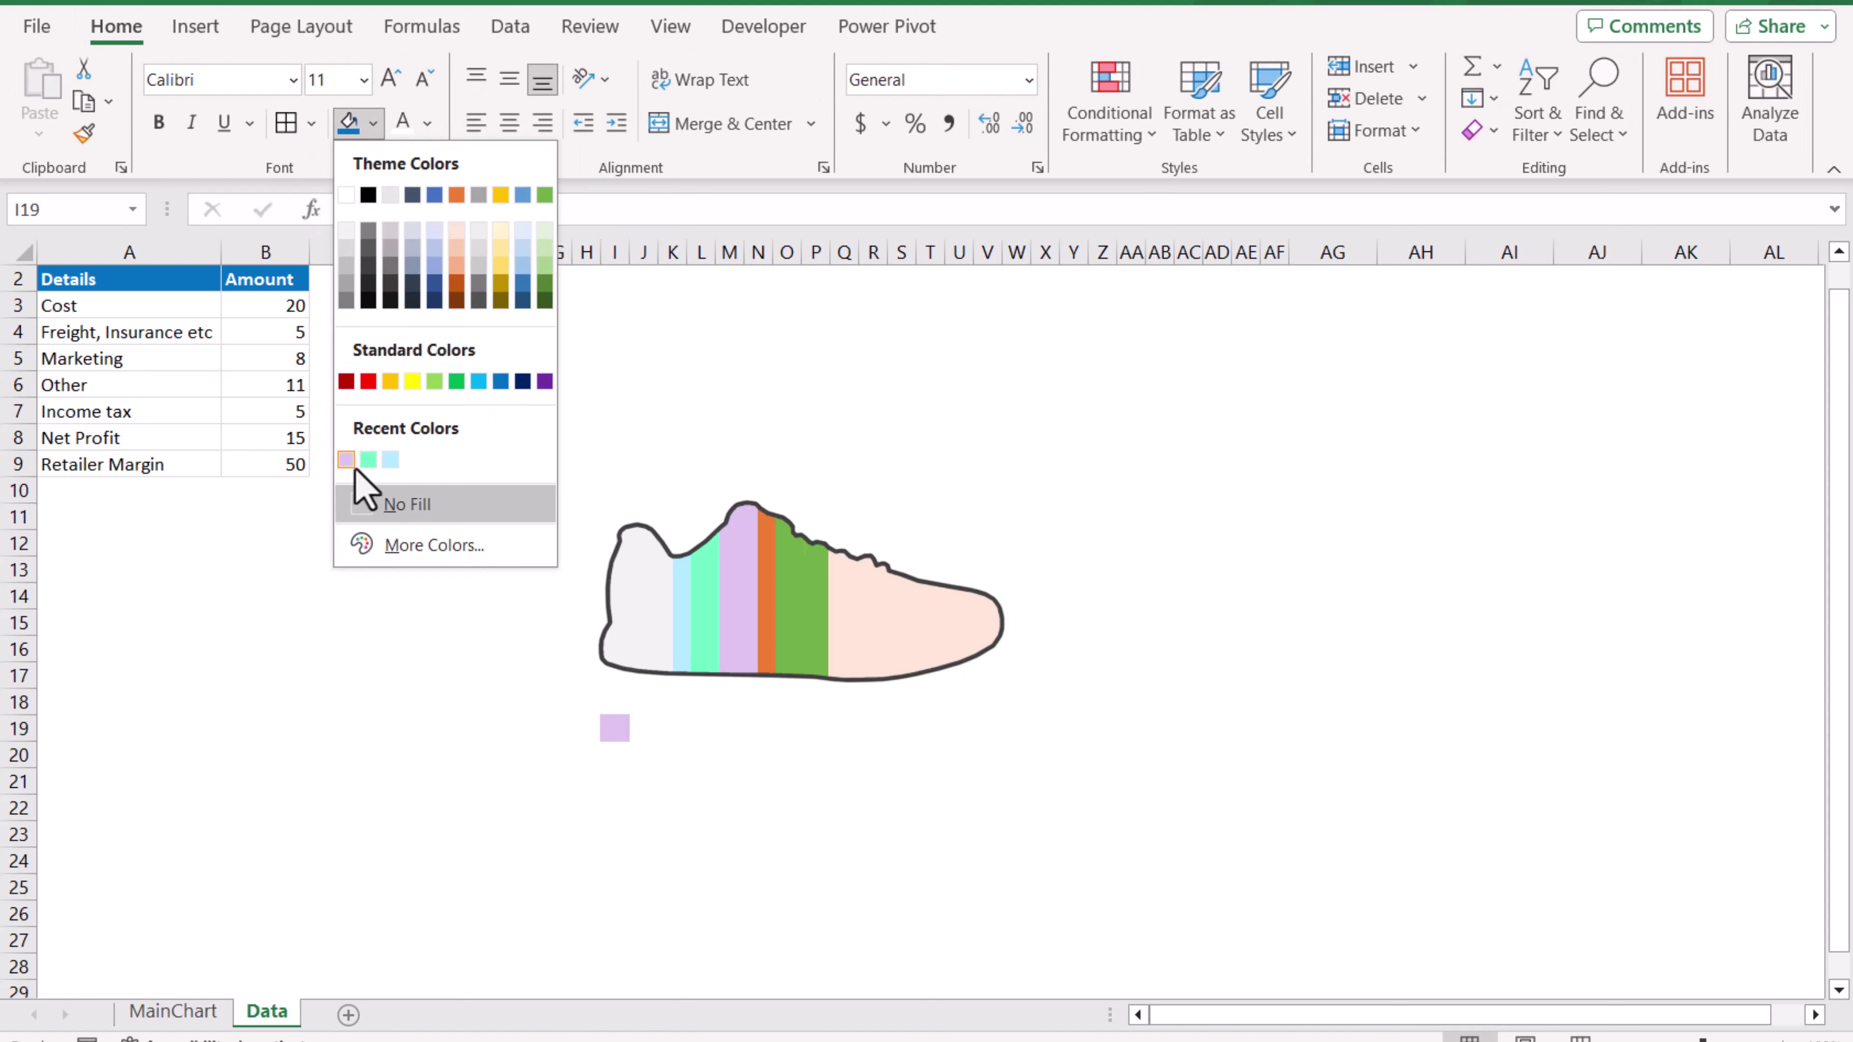
{"action": "key", "text": "Escape"}
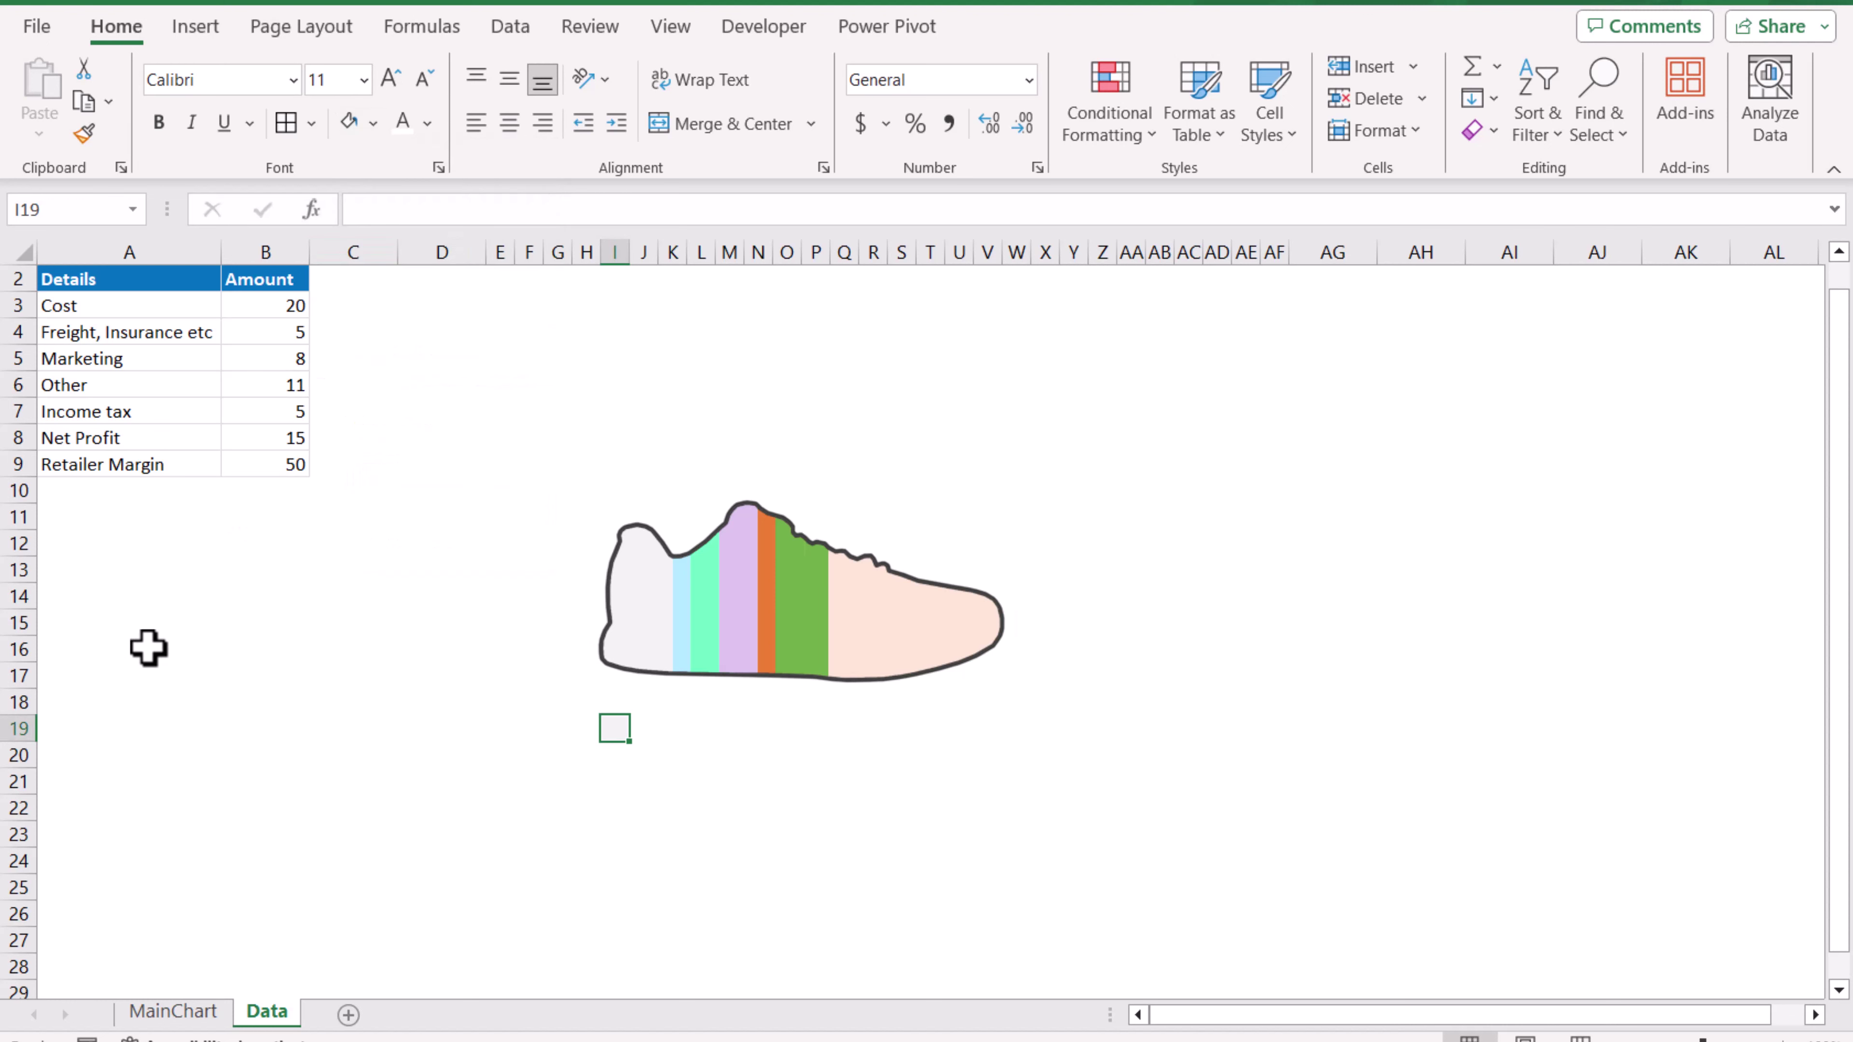
{"action": "key", "text": "Down"}
{"action": "left_click_drag", "start_coordinate": [29, 766], "coordinate": [36, 751]}
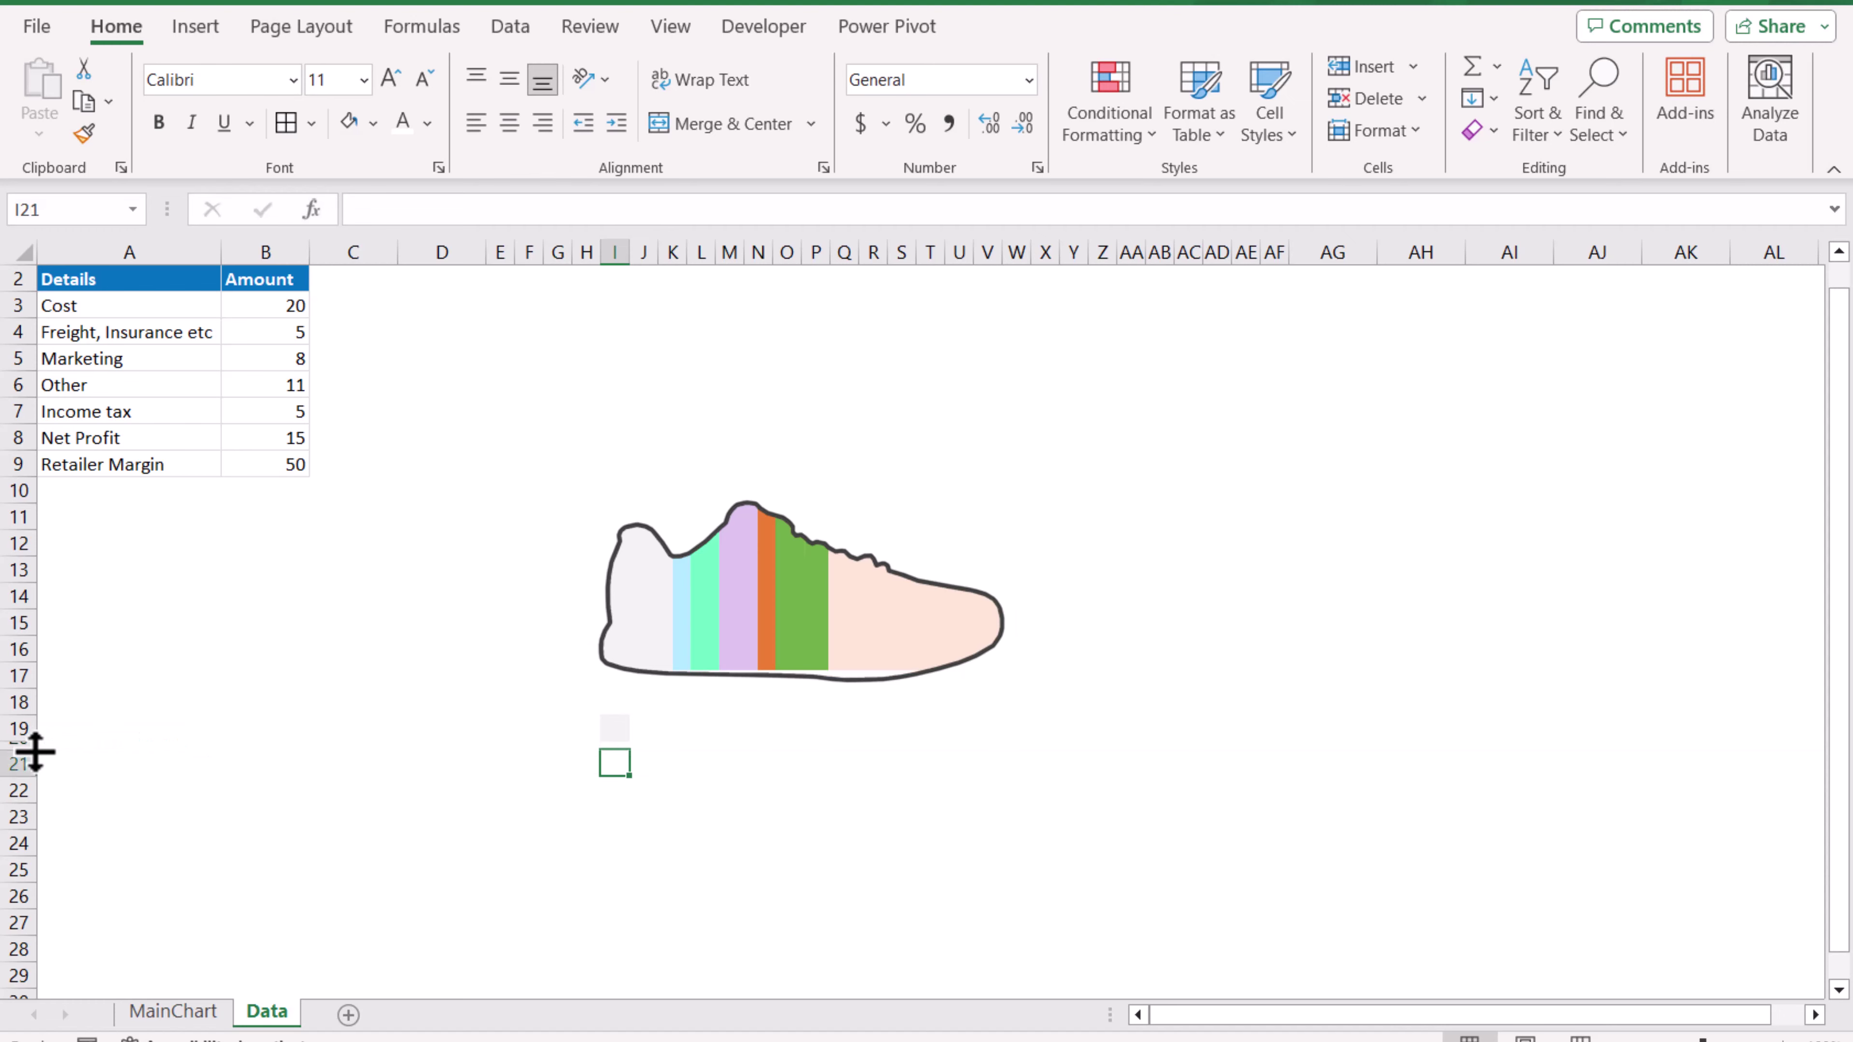
Fill I21 light blue, I23 mint green and I25 lavender, shrinking rows 22 and 24 to thin spacers.
{"action": "left_click", "coordinate": [373, 123]}
{"action": "left_click", "coordinate": [365, 458]}
{"action": "key", "text": "Down"}
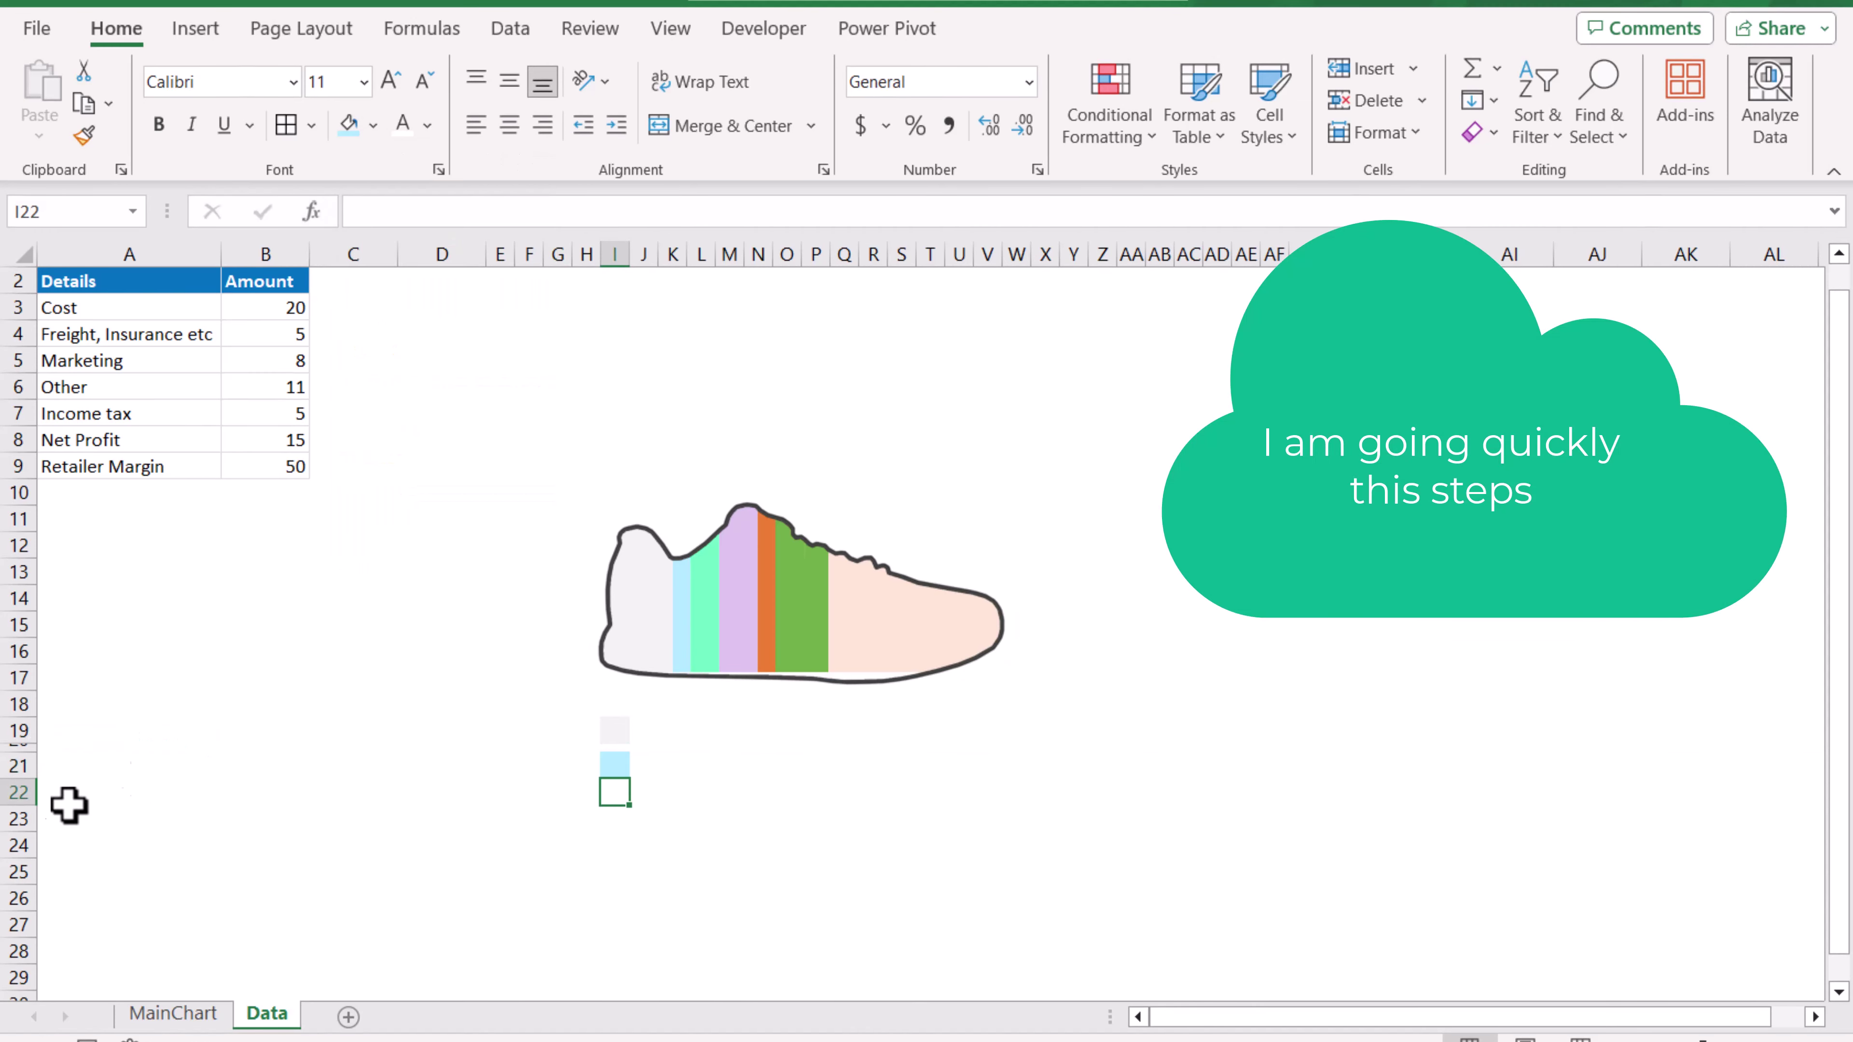
{"action": "left_click_drag", "start_coordinate": [29, 806], "coordinate": [29, 780]}
{"action": "key", "text": "Down"}
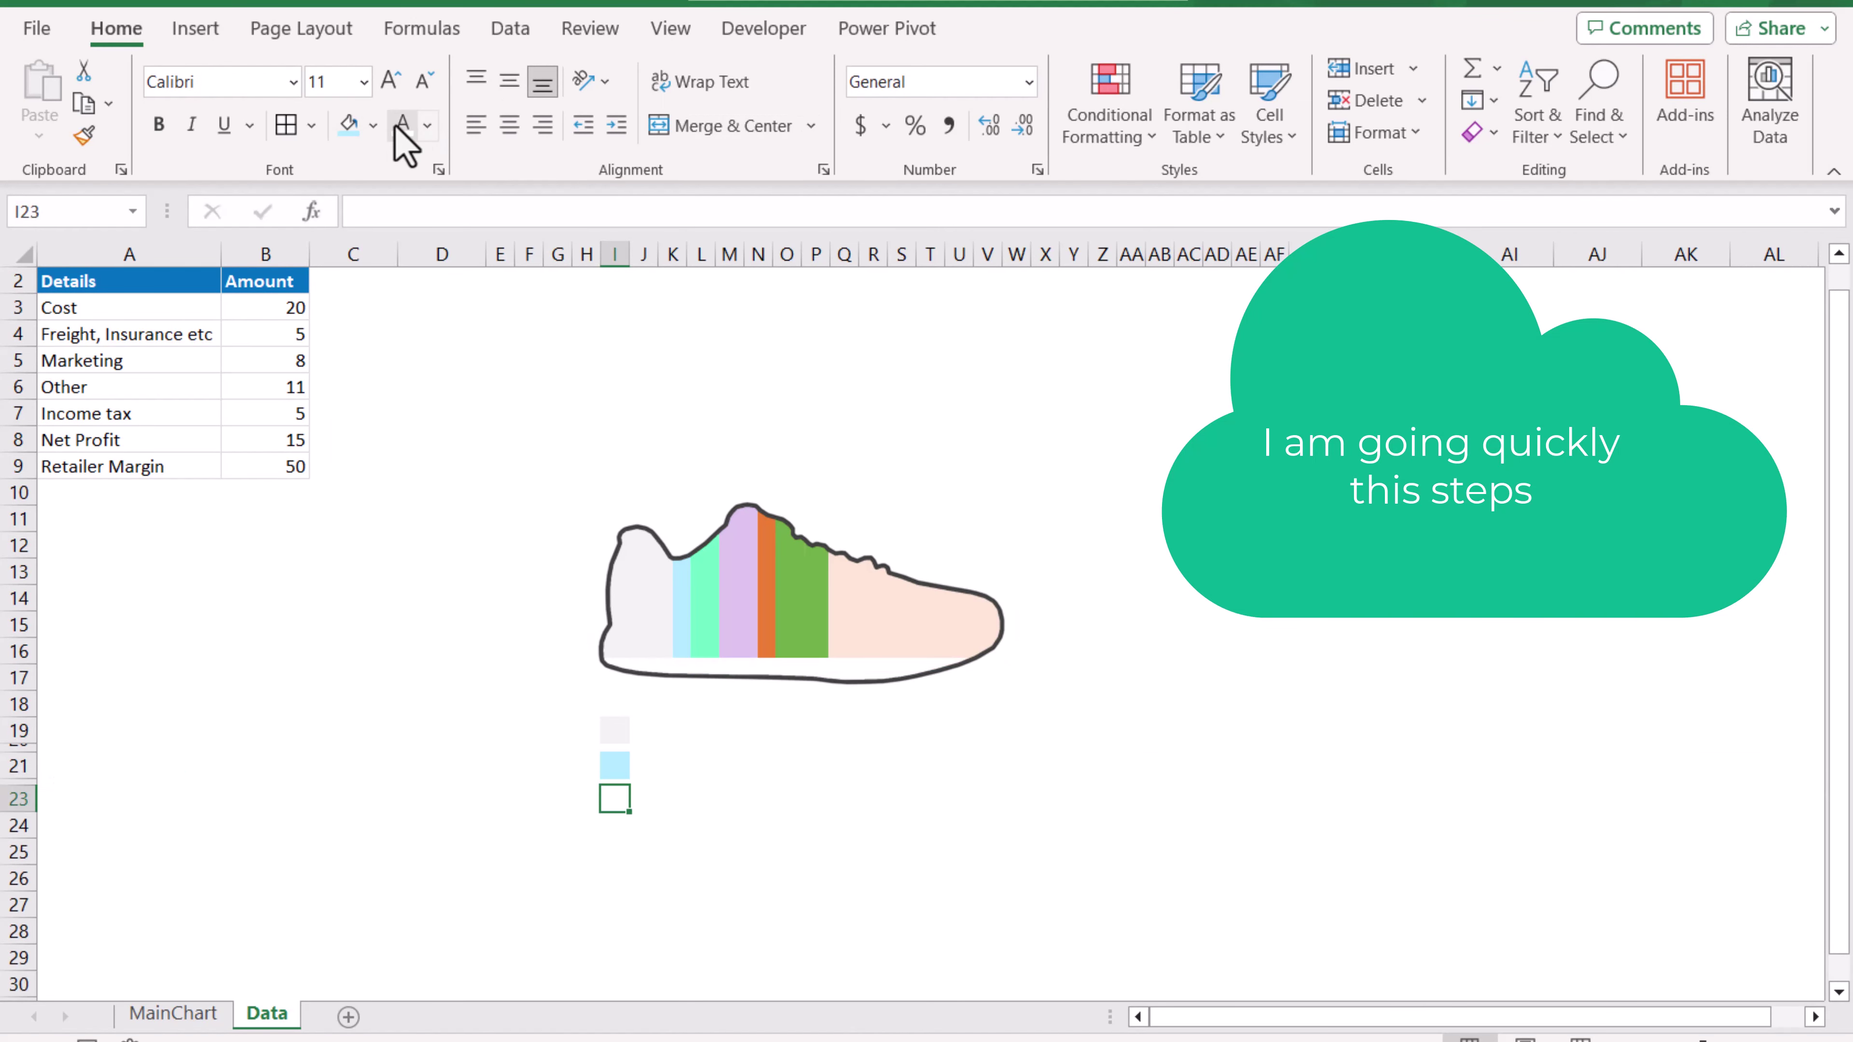
{"action": "left_click", "coordinate": [373, 125]}
{"action": "left_click", "coordinate": [395, 456]}
{"action": "key", "text": "Down"}
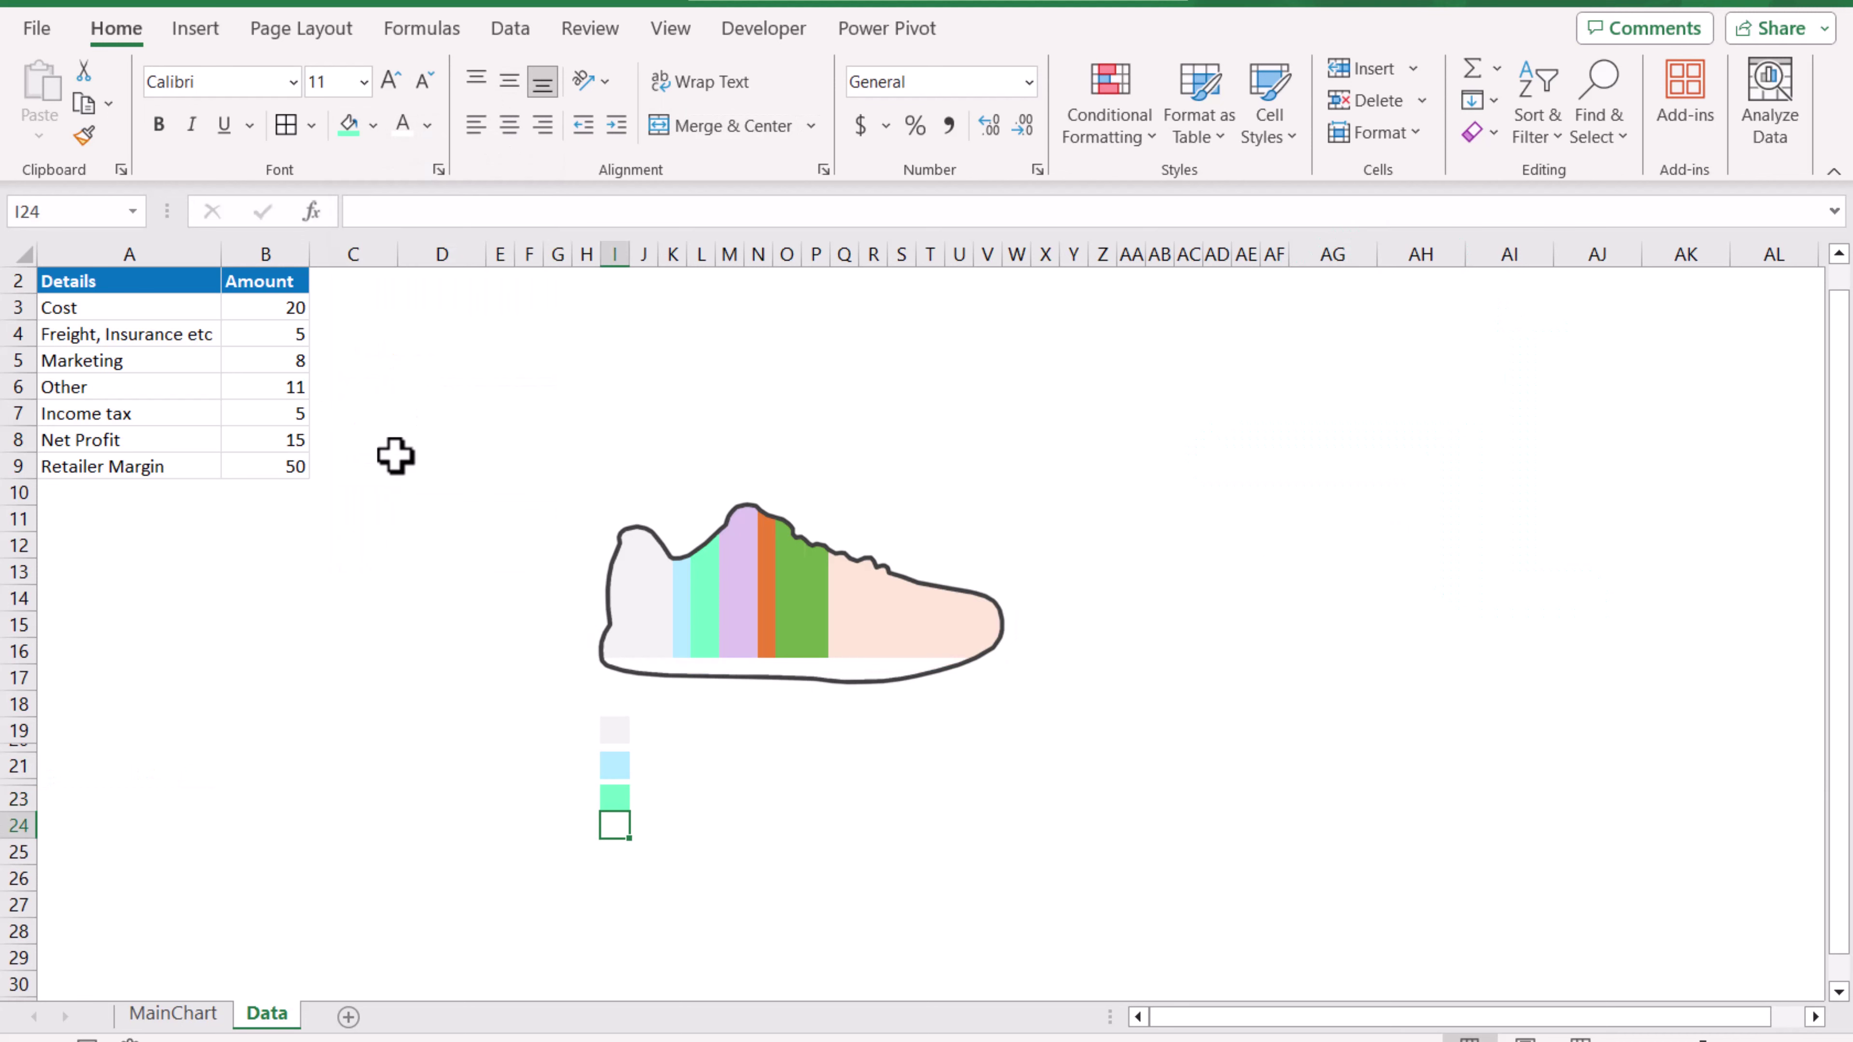
{"action": "left_click_drag", "start_coordinate": [20, 839], "coordinate": [26, 819]}
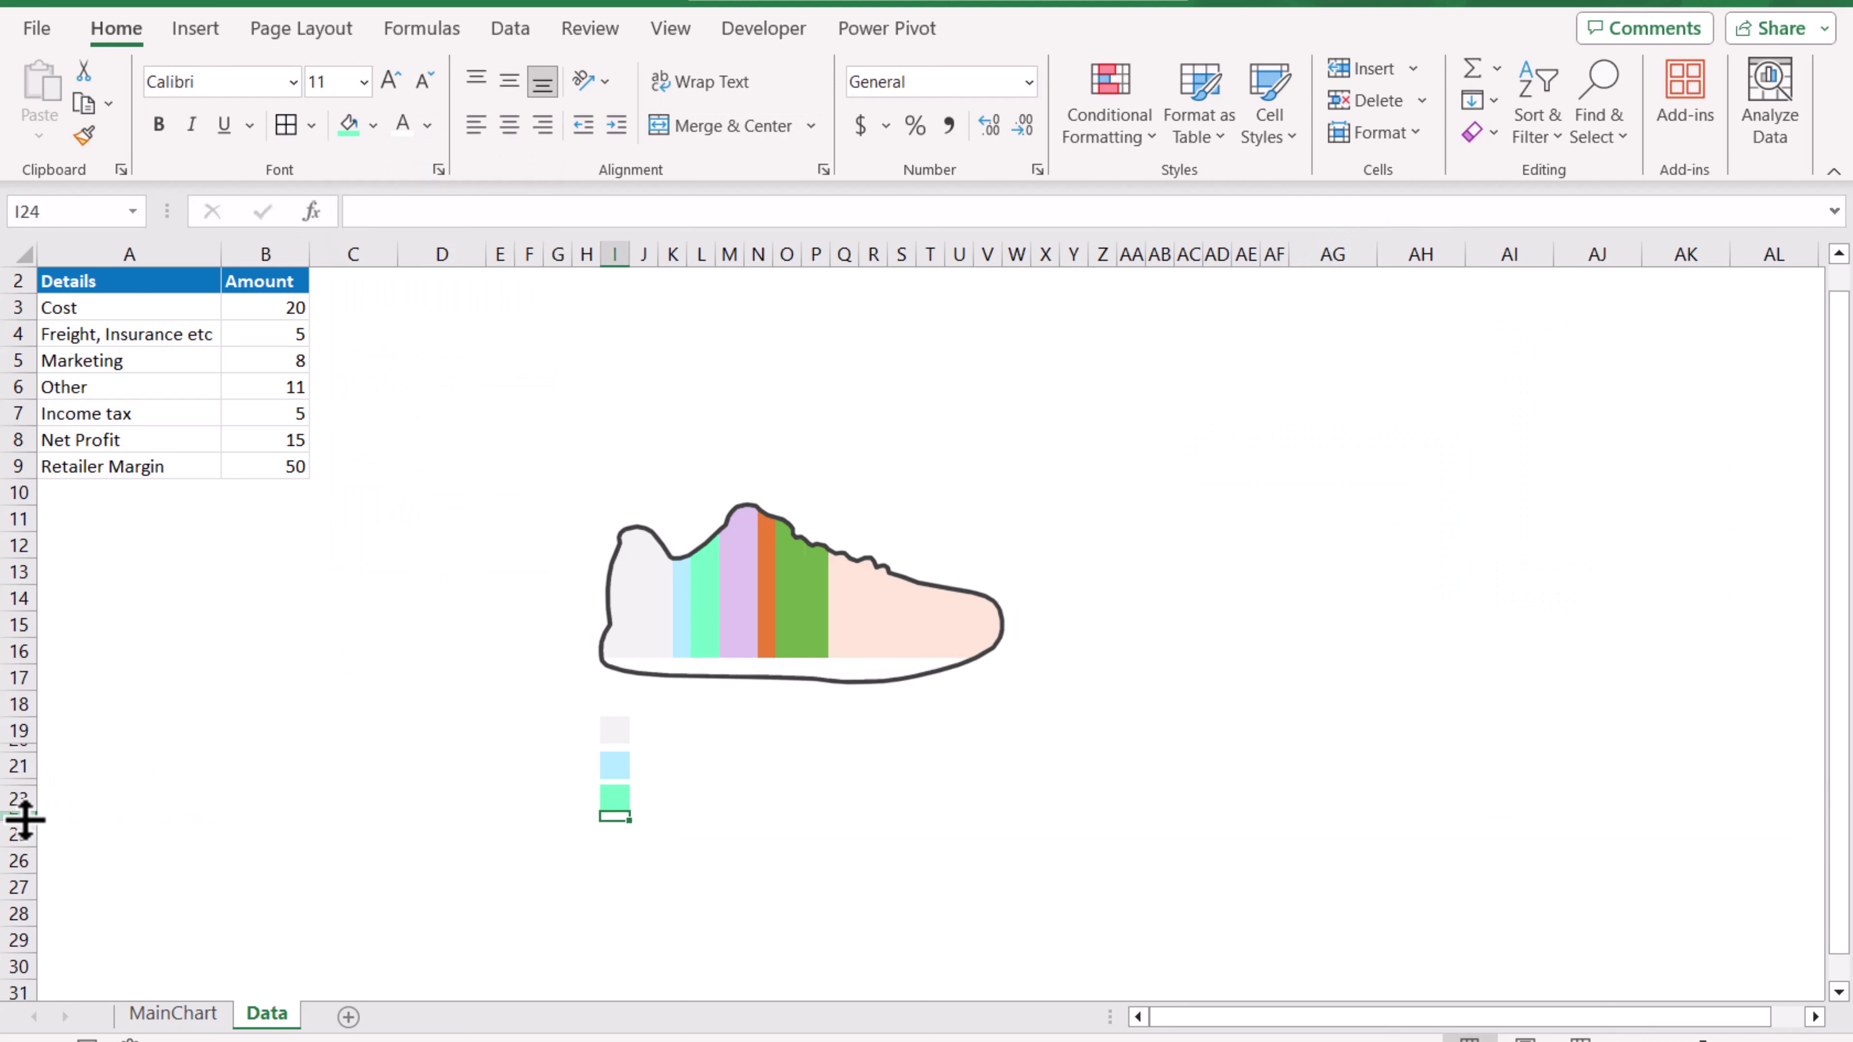
{"action": "key", "text": "Down"}
{"action": "left_click", "coordinate": [373, 125]}
{"action": "left_click", "coordinate": [379, 457]}
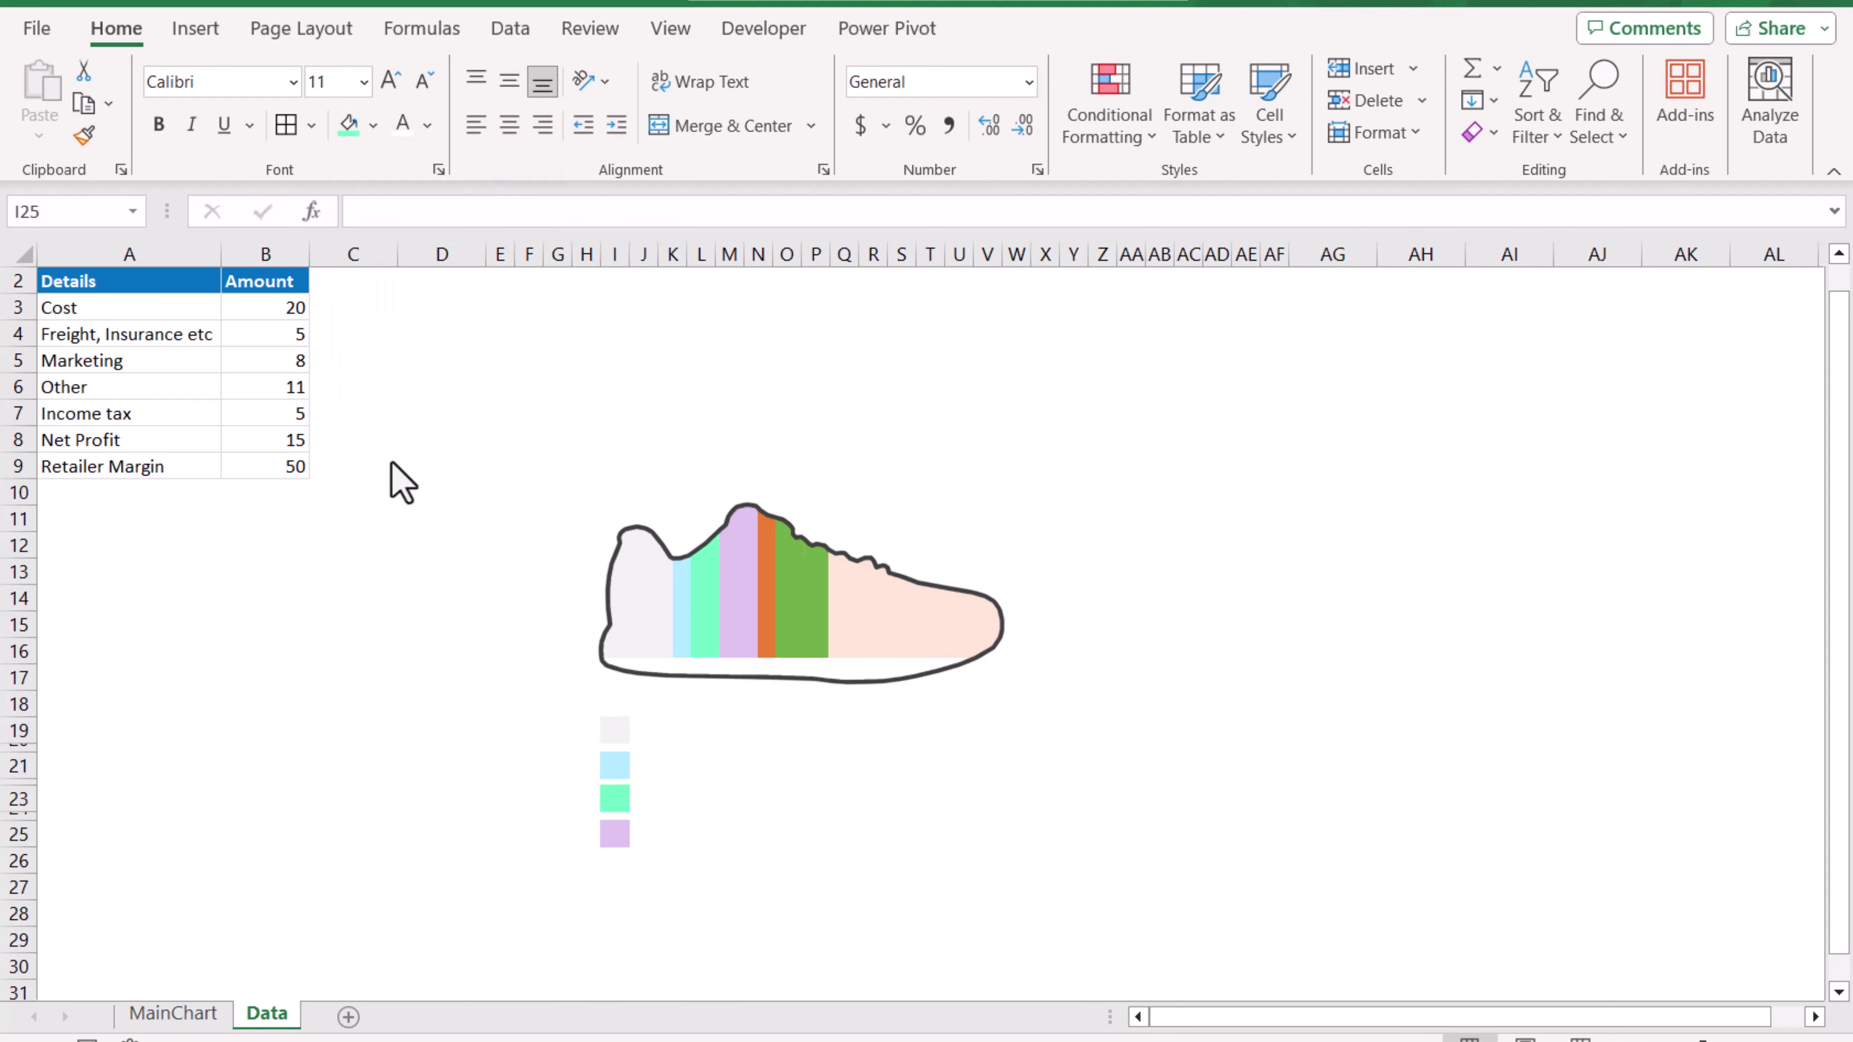
Extend the chart's bottom edge so it covers the colour swatch cells.
{"action": "left_click", "coordinate": [750, 647]}
{"action": "left_click_drag", "start_coordinate": [812, 802], "coordinate": [824, 832]}
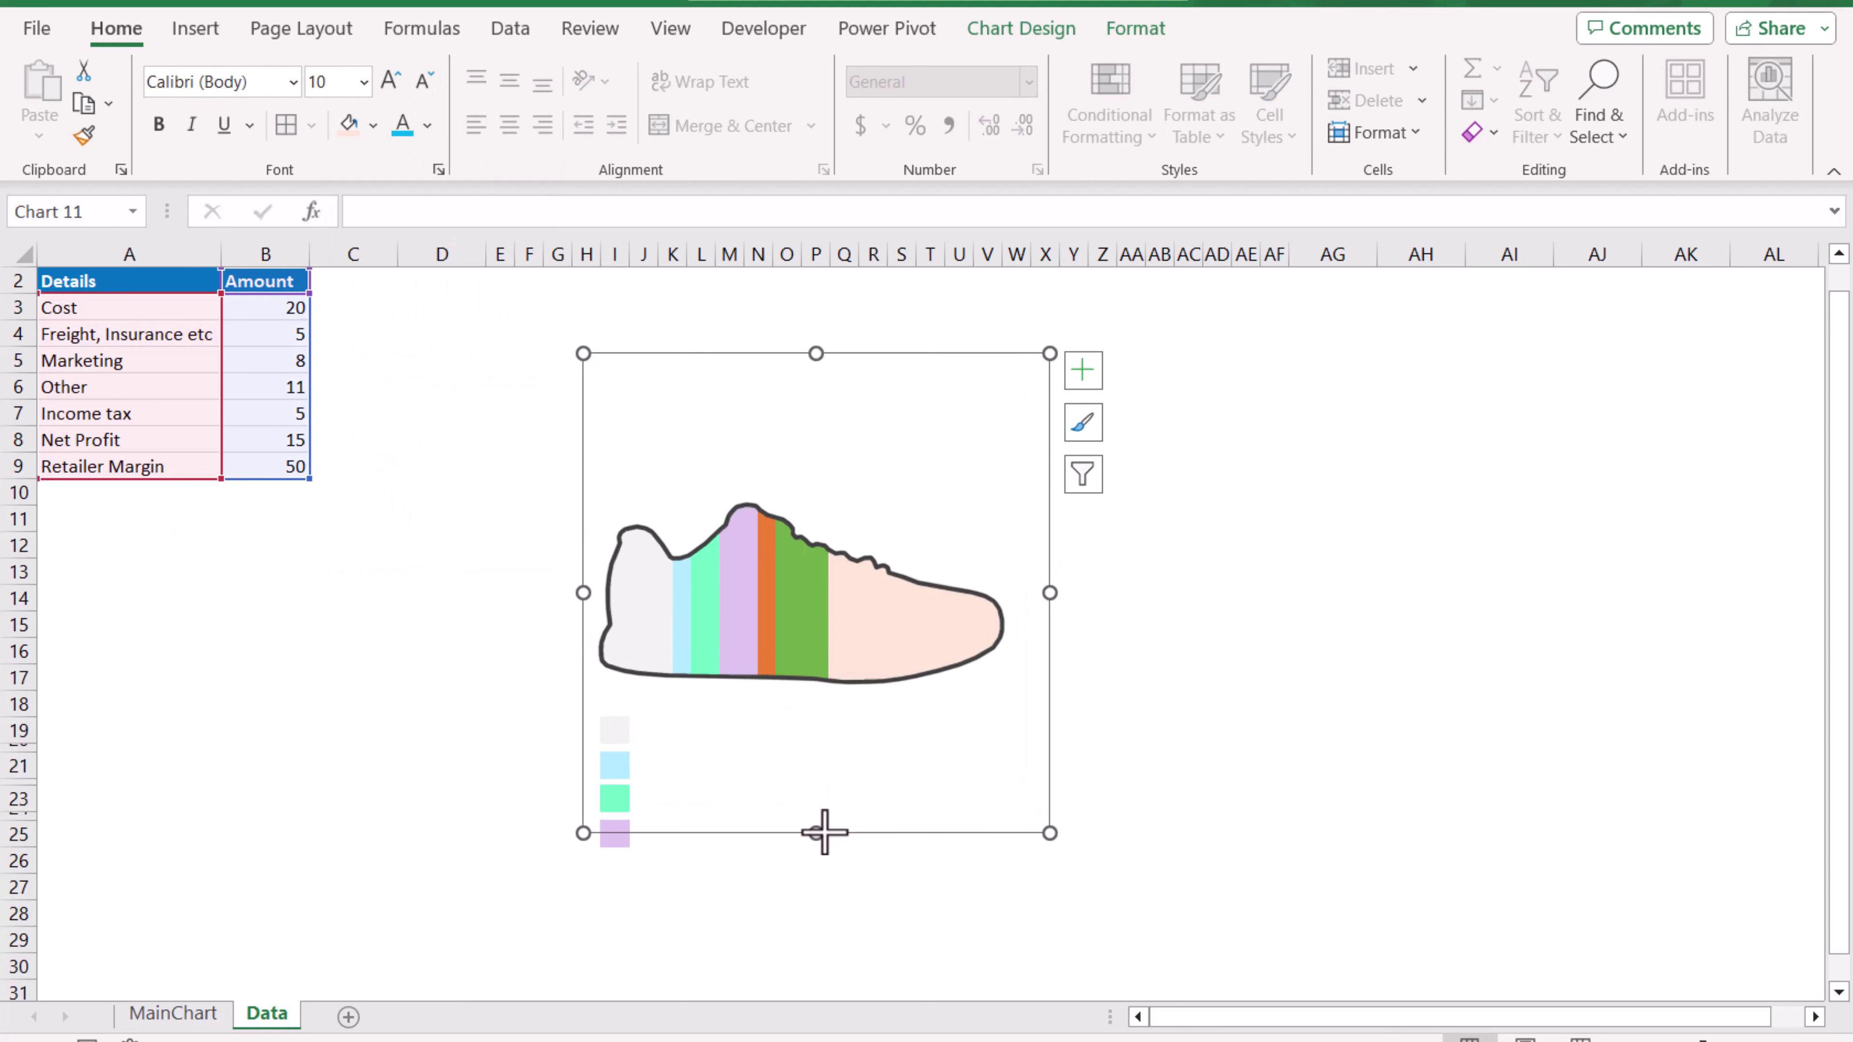
{"action": "left_click", "coordinate": [775, 911]}
Fill O19 orange, O21 green and O23 light peach to complete the swatches.
{"action": "key", "text": "Up"}
{"action": "key", "text": "Up"}
{"action": "key", "text": "Up"}
{"action": "key", "text": "Up"}
{"action": "key", "text": "Up"}
{"action": "key", "text": "Up"}
{"action": "key", "text": "Up"}
{"action": "key", "text": "Up"}
{"action": "key", "text": "Up"}
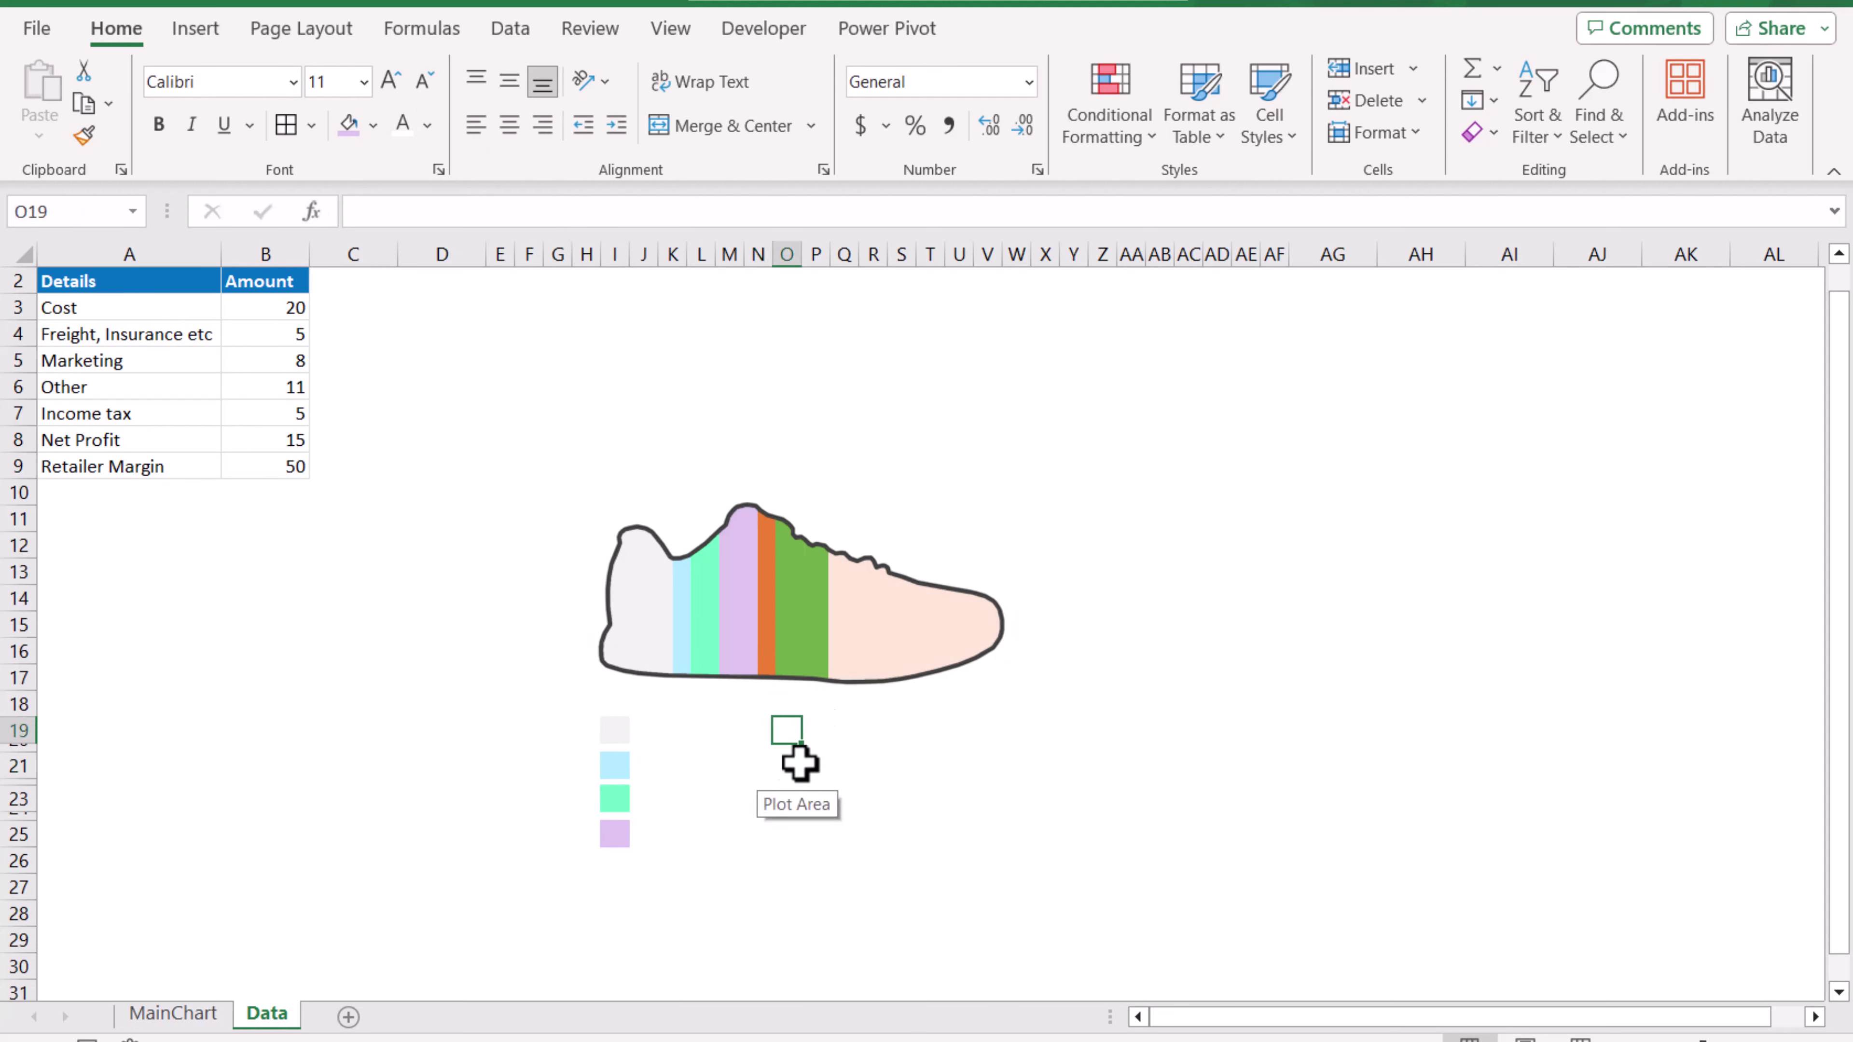
{"action": "left_click", "coordinate": [373, 125]}
{"action": "left_click", "coordinate": [510, 197]}
{"action": "key", "text": "Down"}
{"action": "key", "text": "Down"}
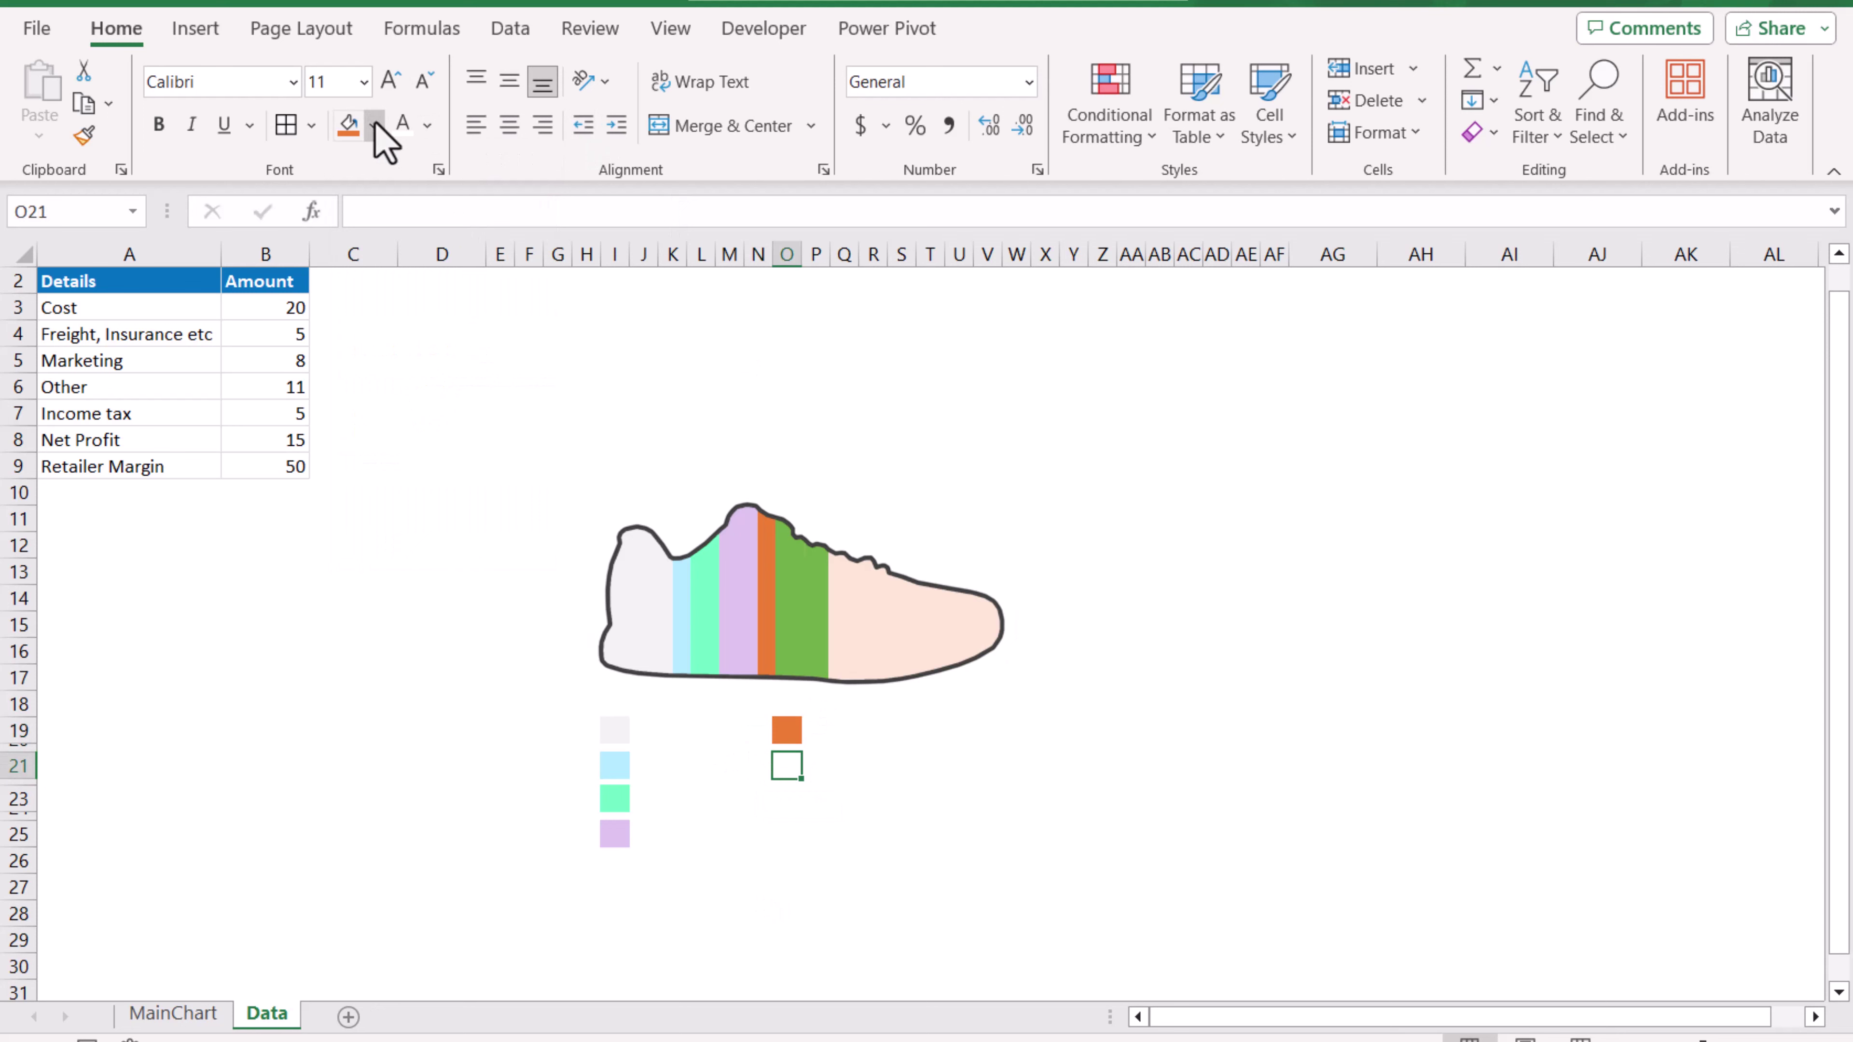
{"action": "left_click", "coordinate": [375, 126]}
{"action": "left_click", "coordinate": [452, 383]}
{"action": "key", "text": "Down"}
{"action": "key", "text": "Down"}
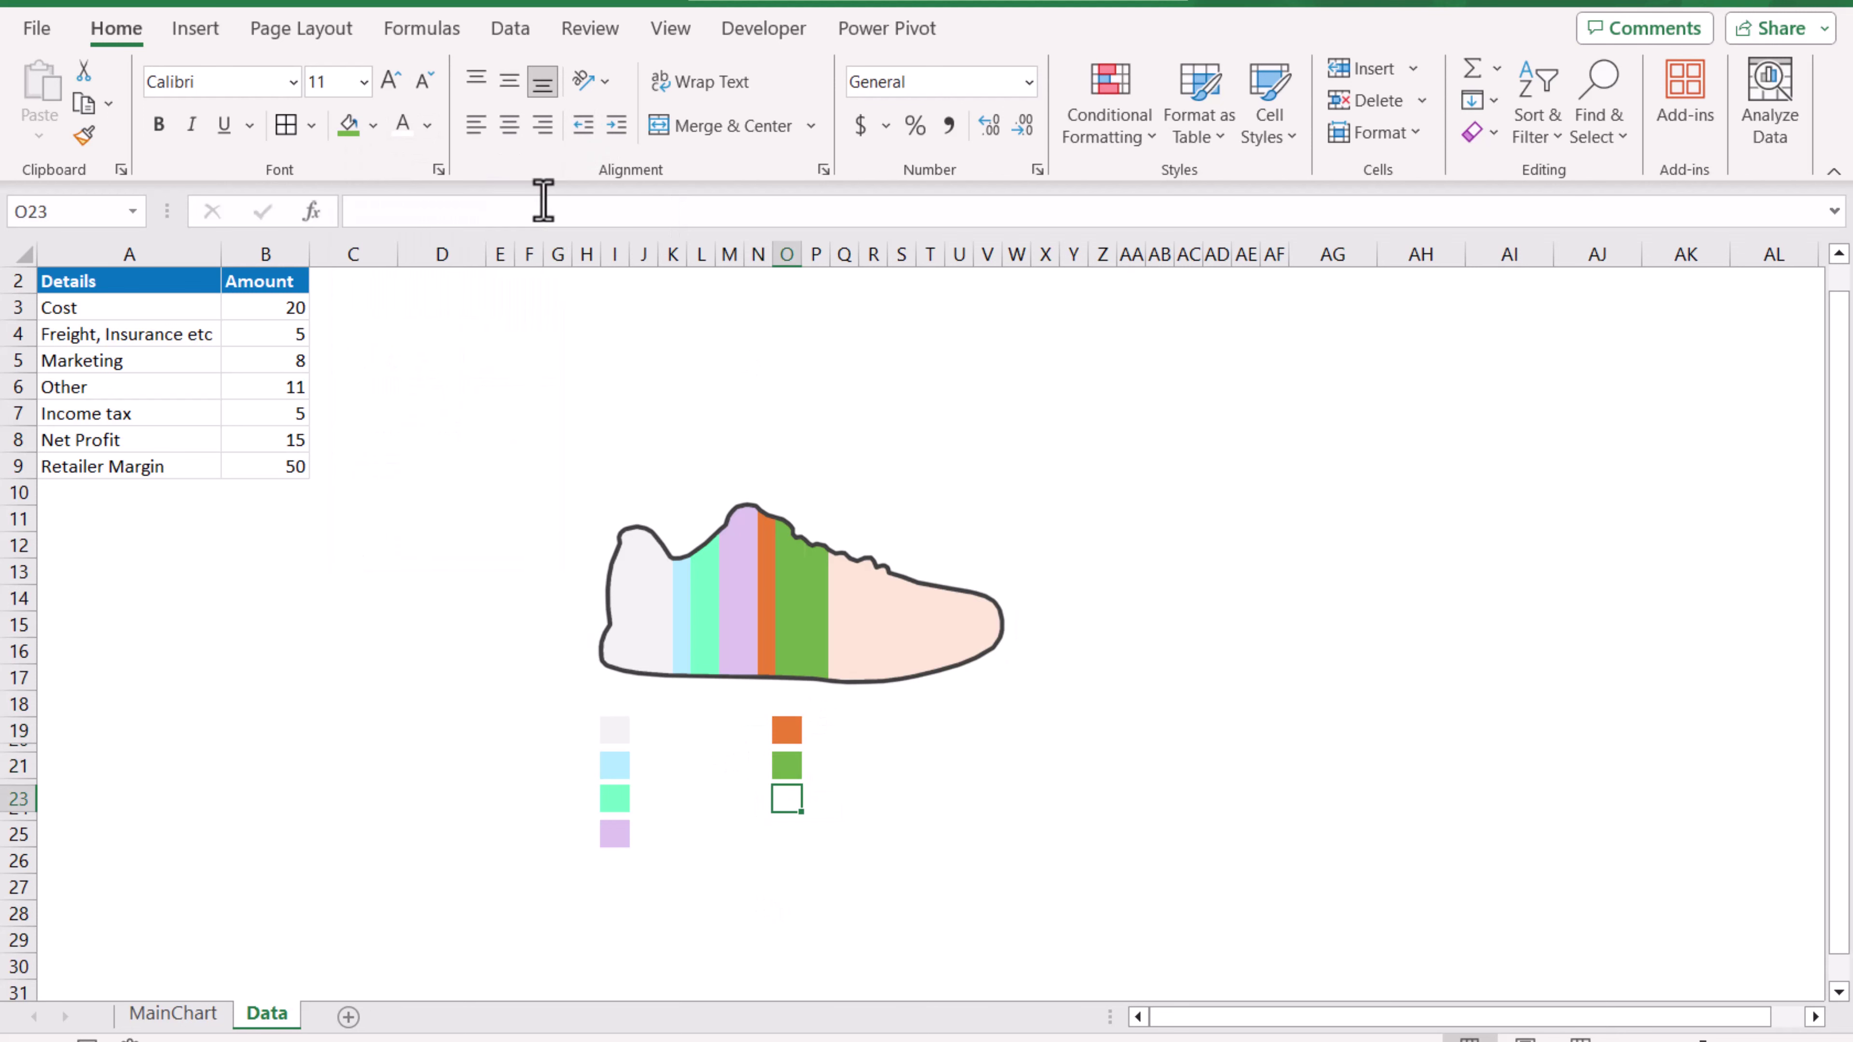
{"action": "left_click", "coordinate": [373, 125]}
{"action": "left_click", "coordinate": [455, 219]}
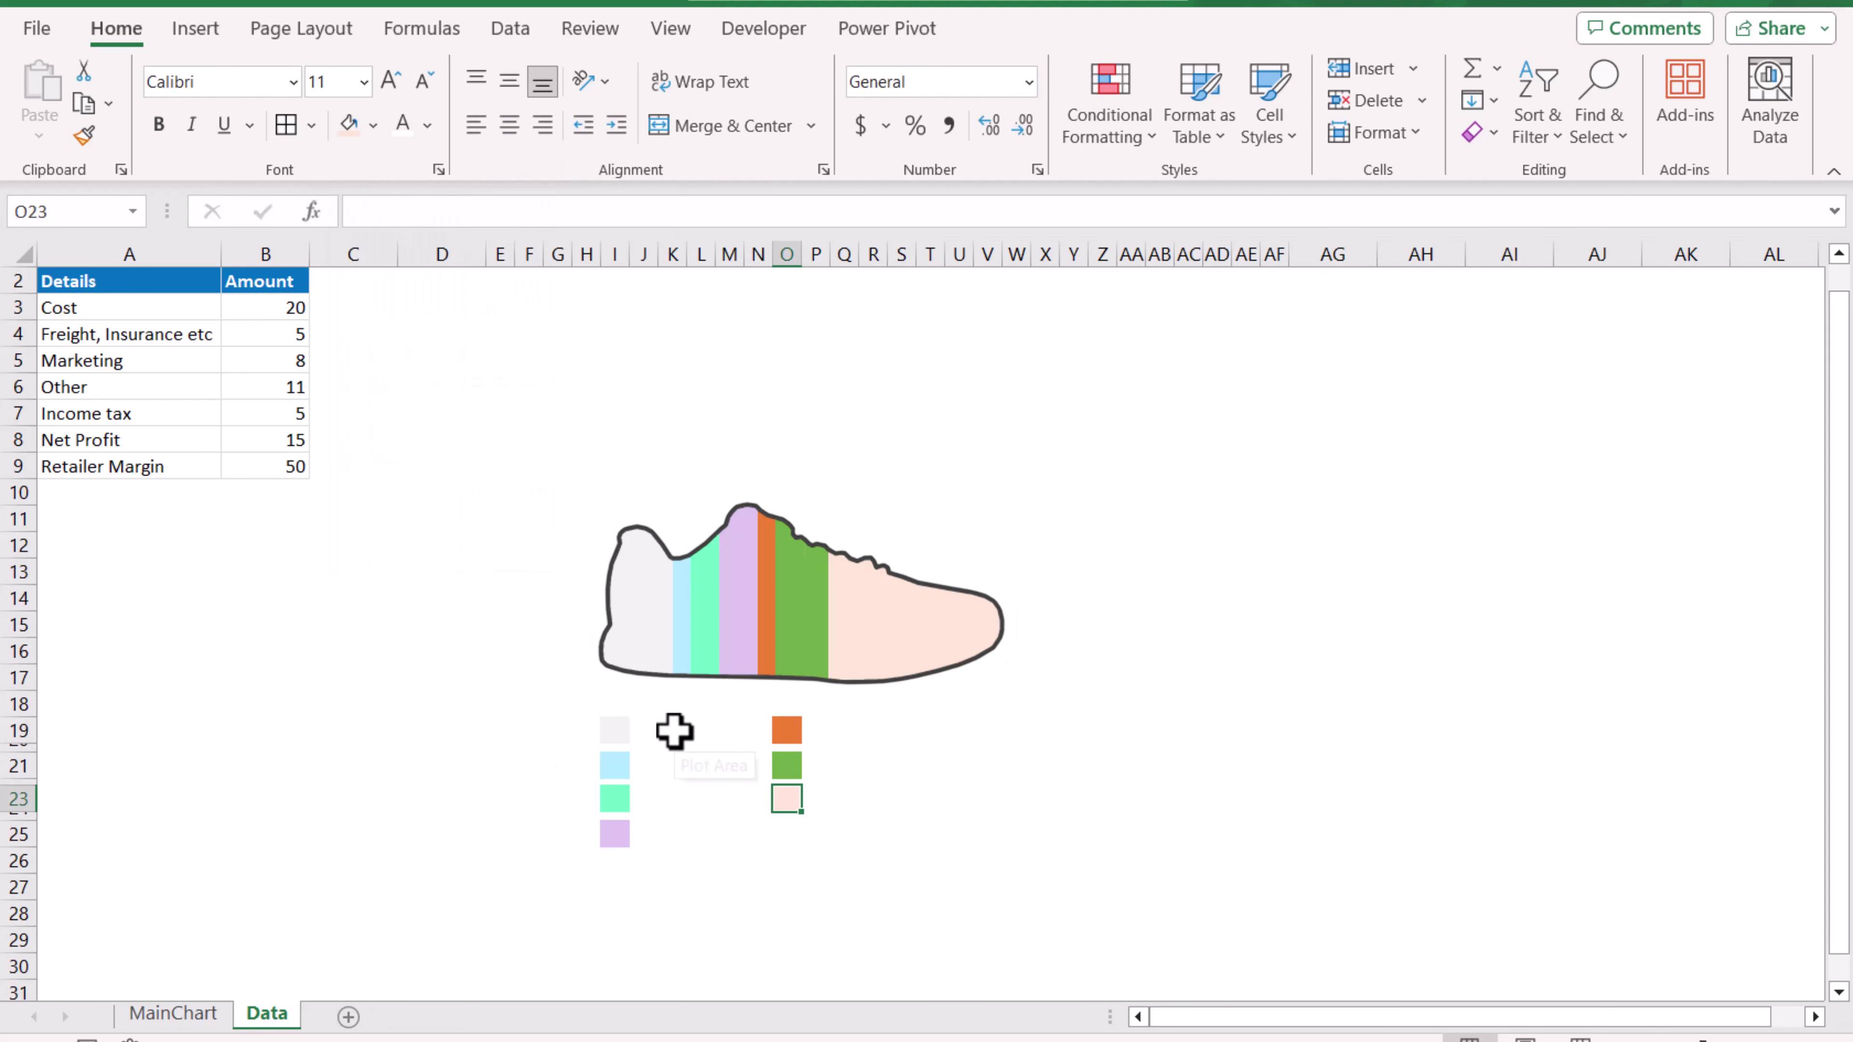
{"action": "left_click", "coordinate": [467, 730]}
{"action": "key", "text": "Right"}
{"action": "key", "text": "Right"}
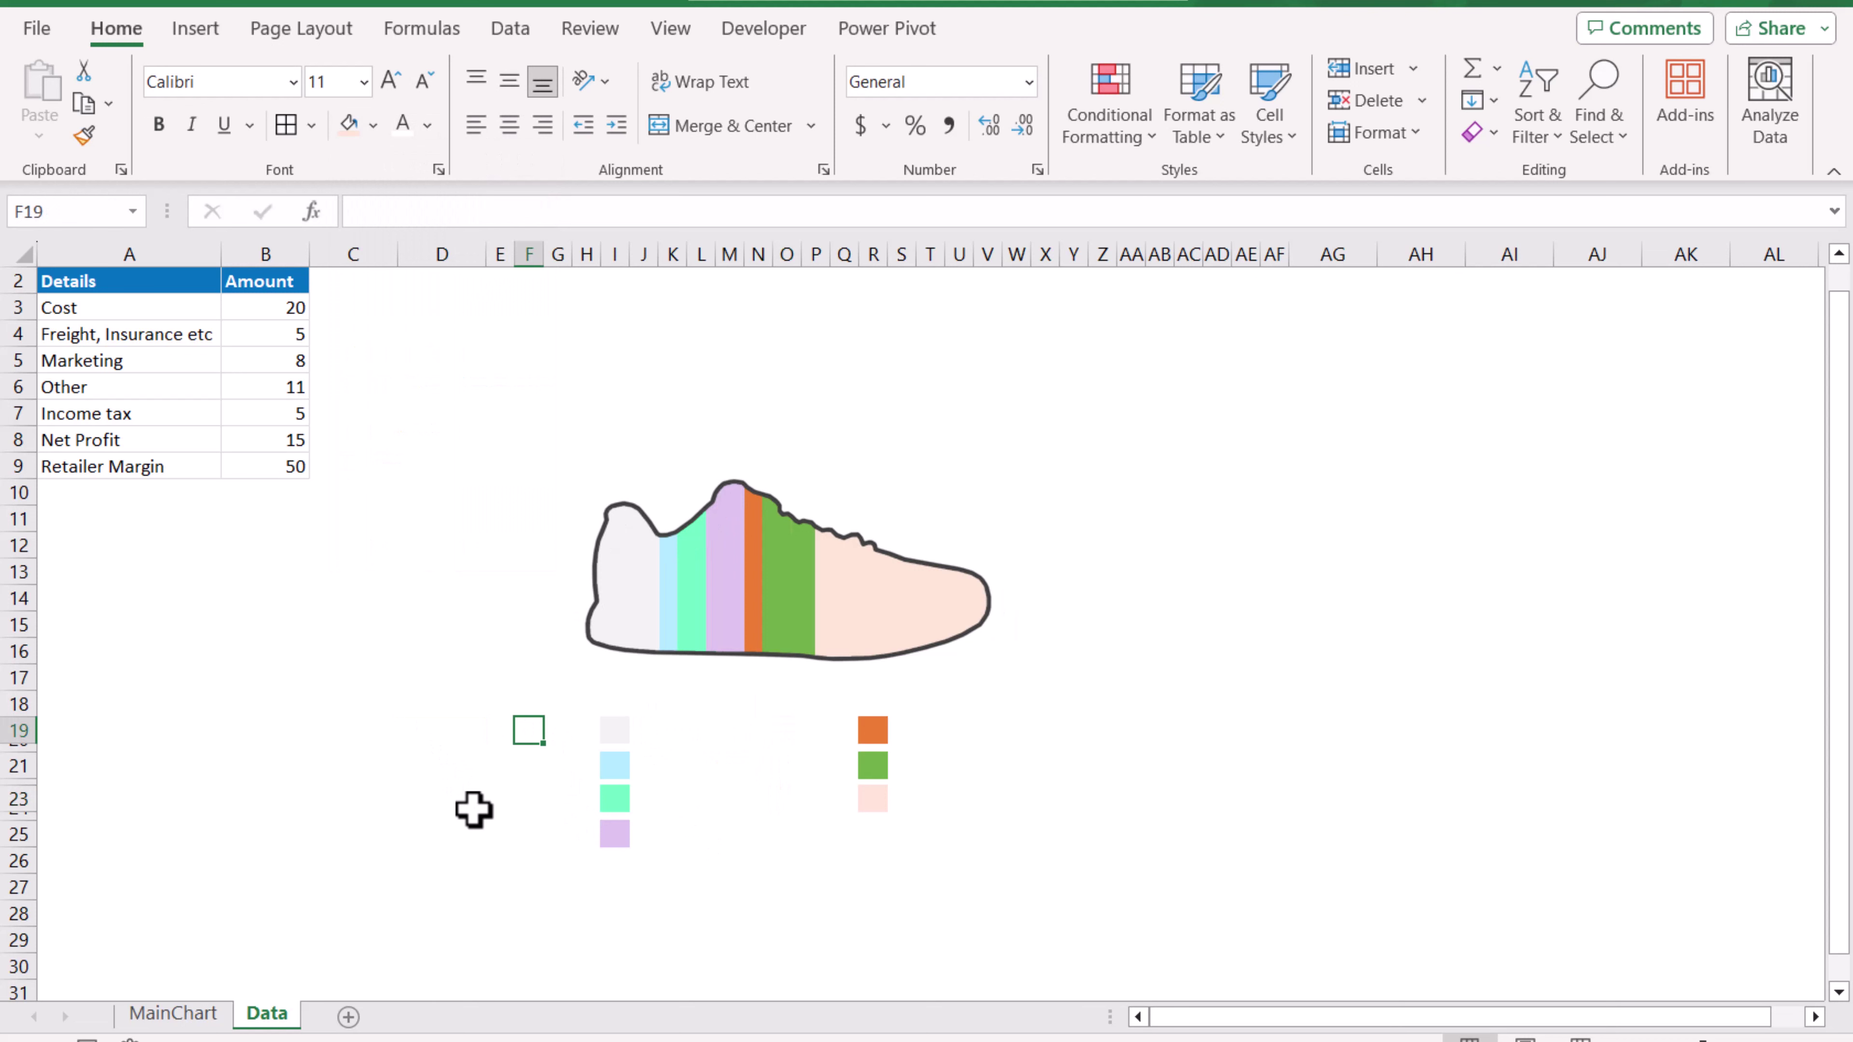
Merge J19 through P19 into a single label cell beside the first swatch.
{"action": "key", "text": "Right"}
{"action": "key", "text": "Right"}
{"action": "key", "text": "Right"}
{"action": "key", "text": "Right"}
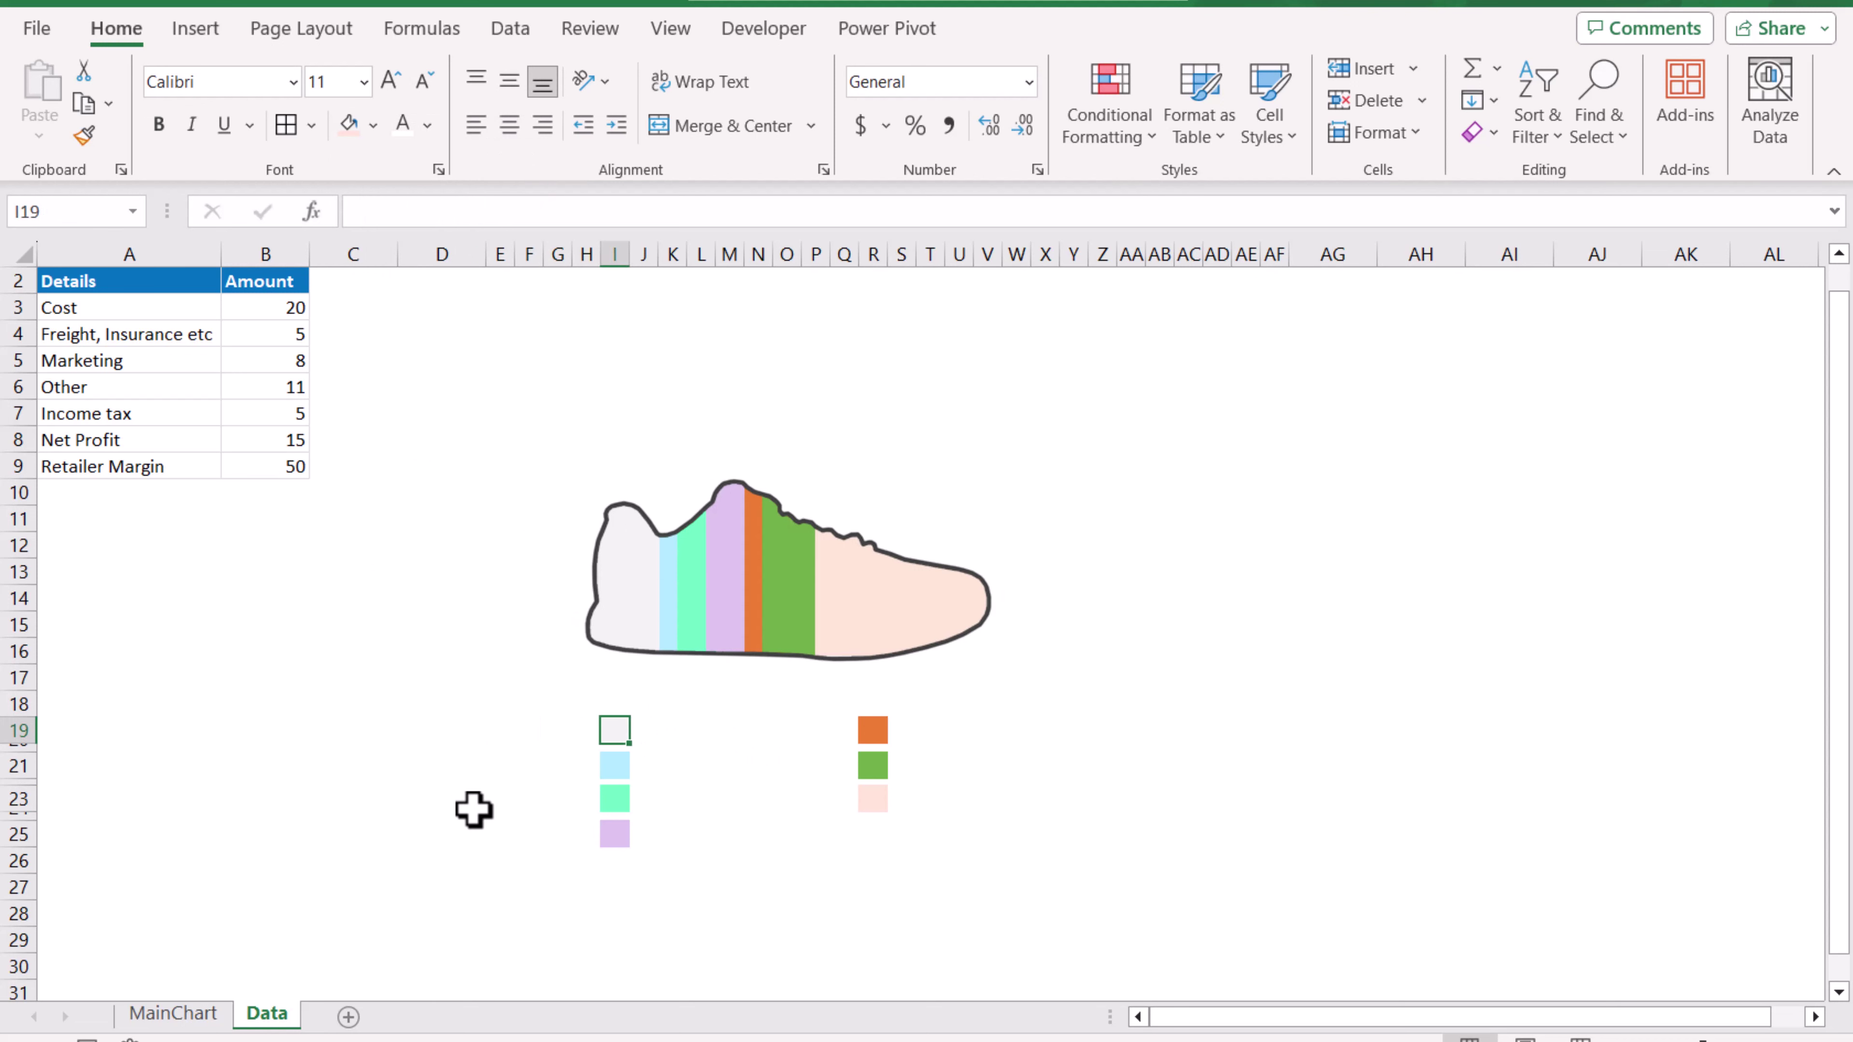
{"action": "key", "text": "shift+Right"}
{"action": "key", "text": "shift+Right"}
{"action": "key", "text": "shift+Right"}
{"action": "key", "text": "shift+Right"}
{"action": "key", "text": "alt+h"}
{"action": "key", "text": "m"}
{"action": "key", "text": "c"}
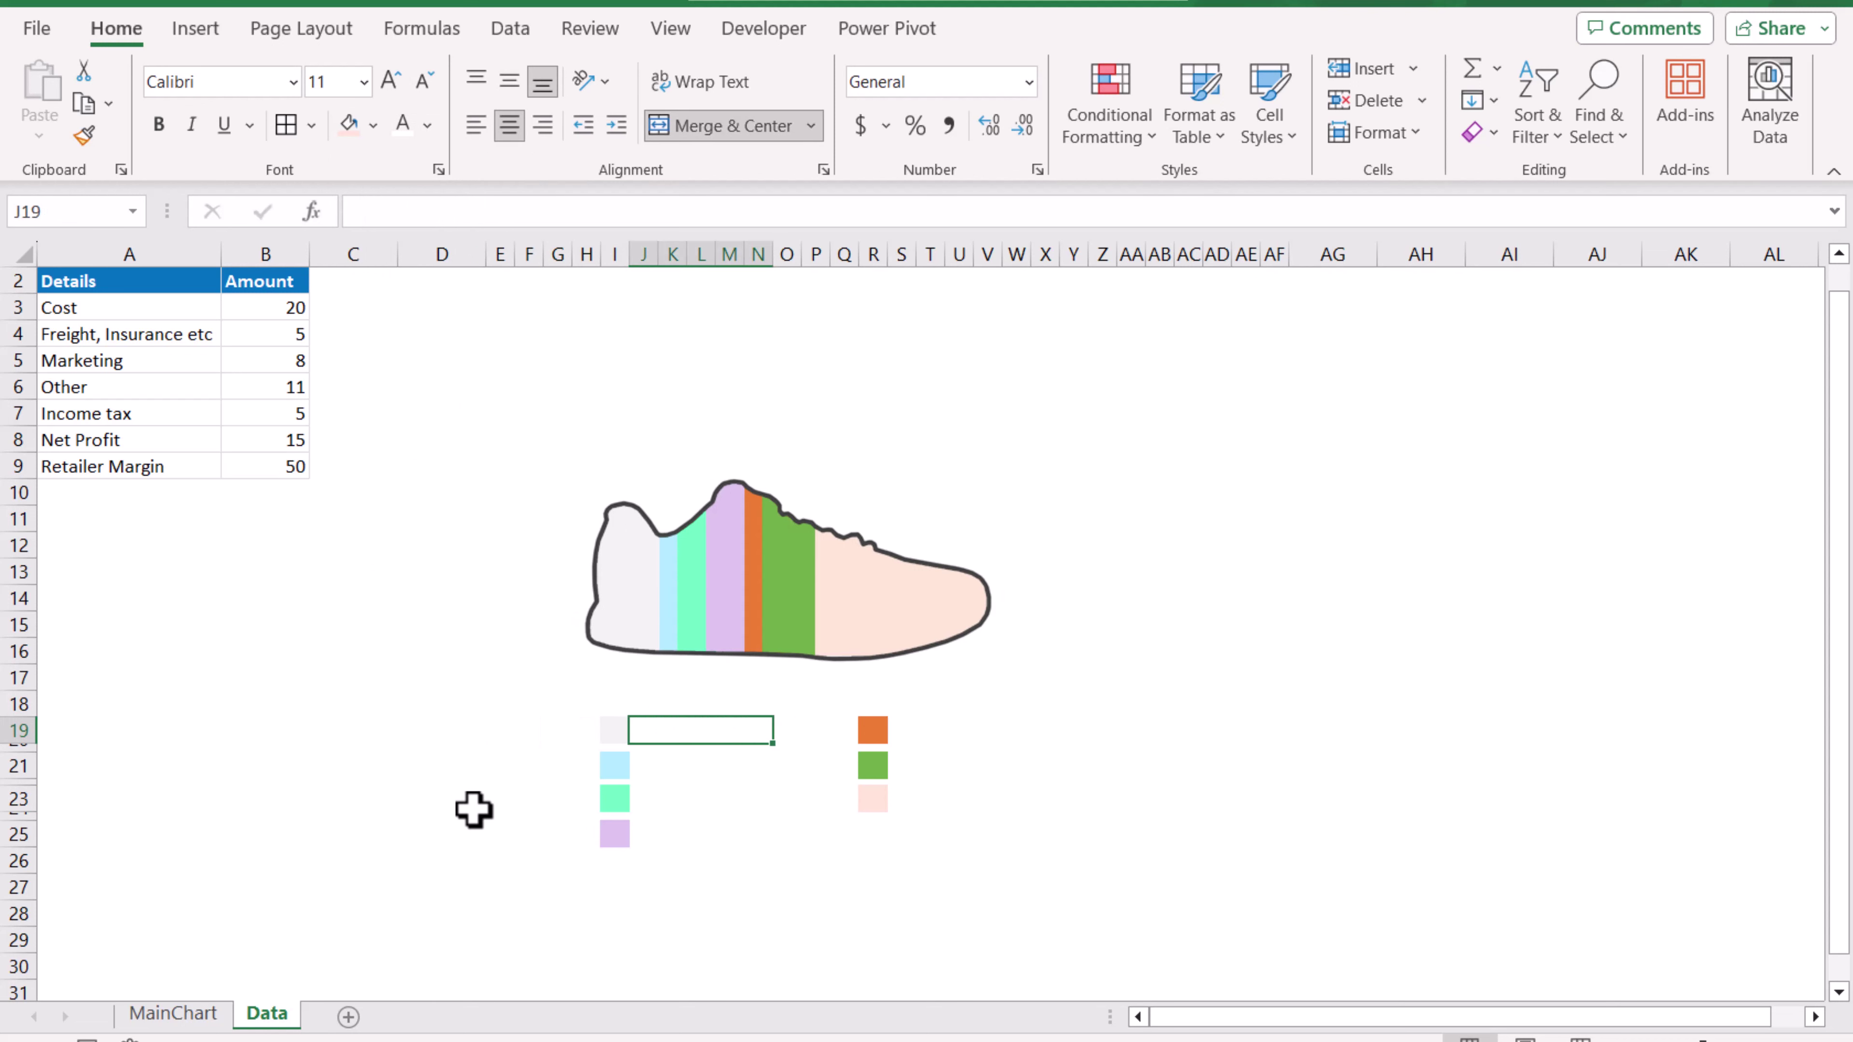
{"action": "key", "text": "shift+Right"}
{"action": "key", "text": "shift+Right"}
{"action": "left_click", "coordinate": [726, 128]}
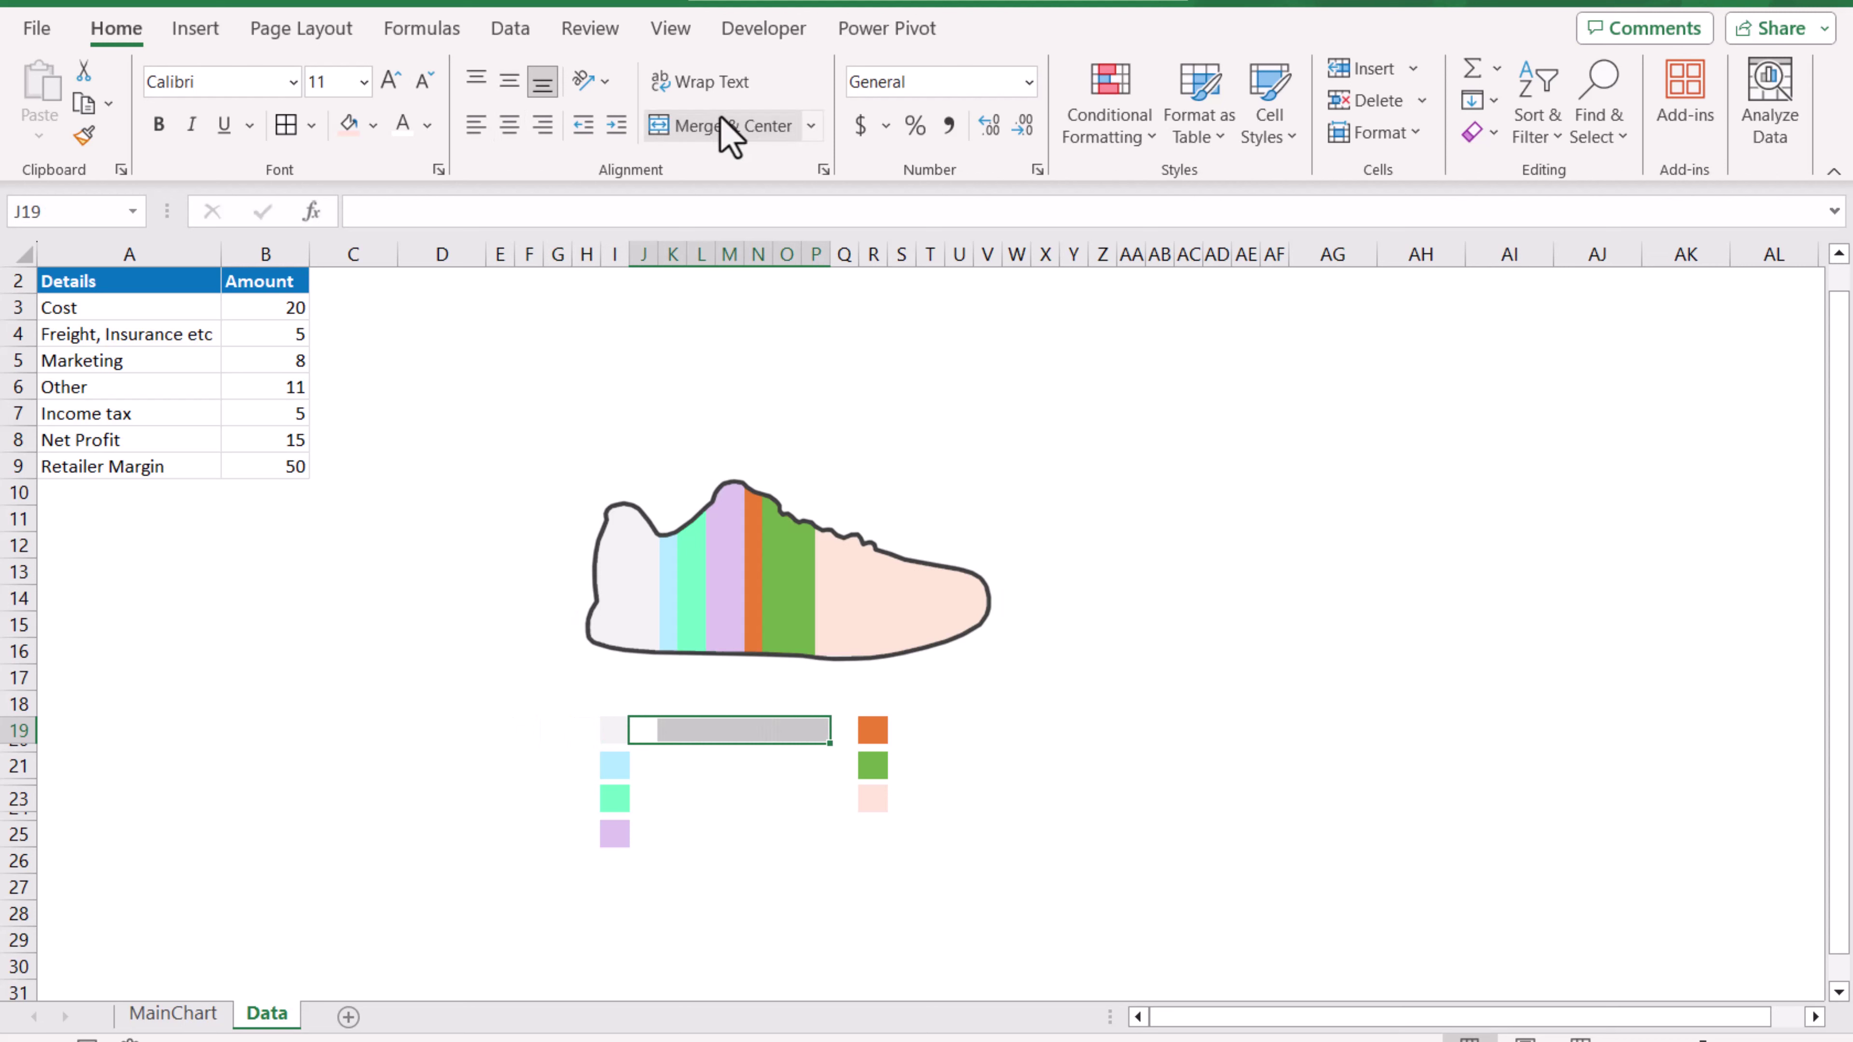
{"action": "left_click", "coordinate": [721, 123]}
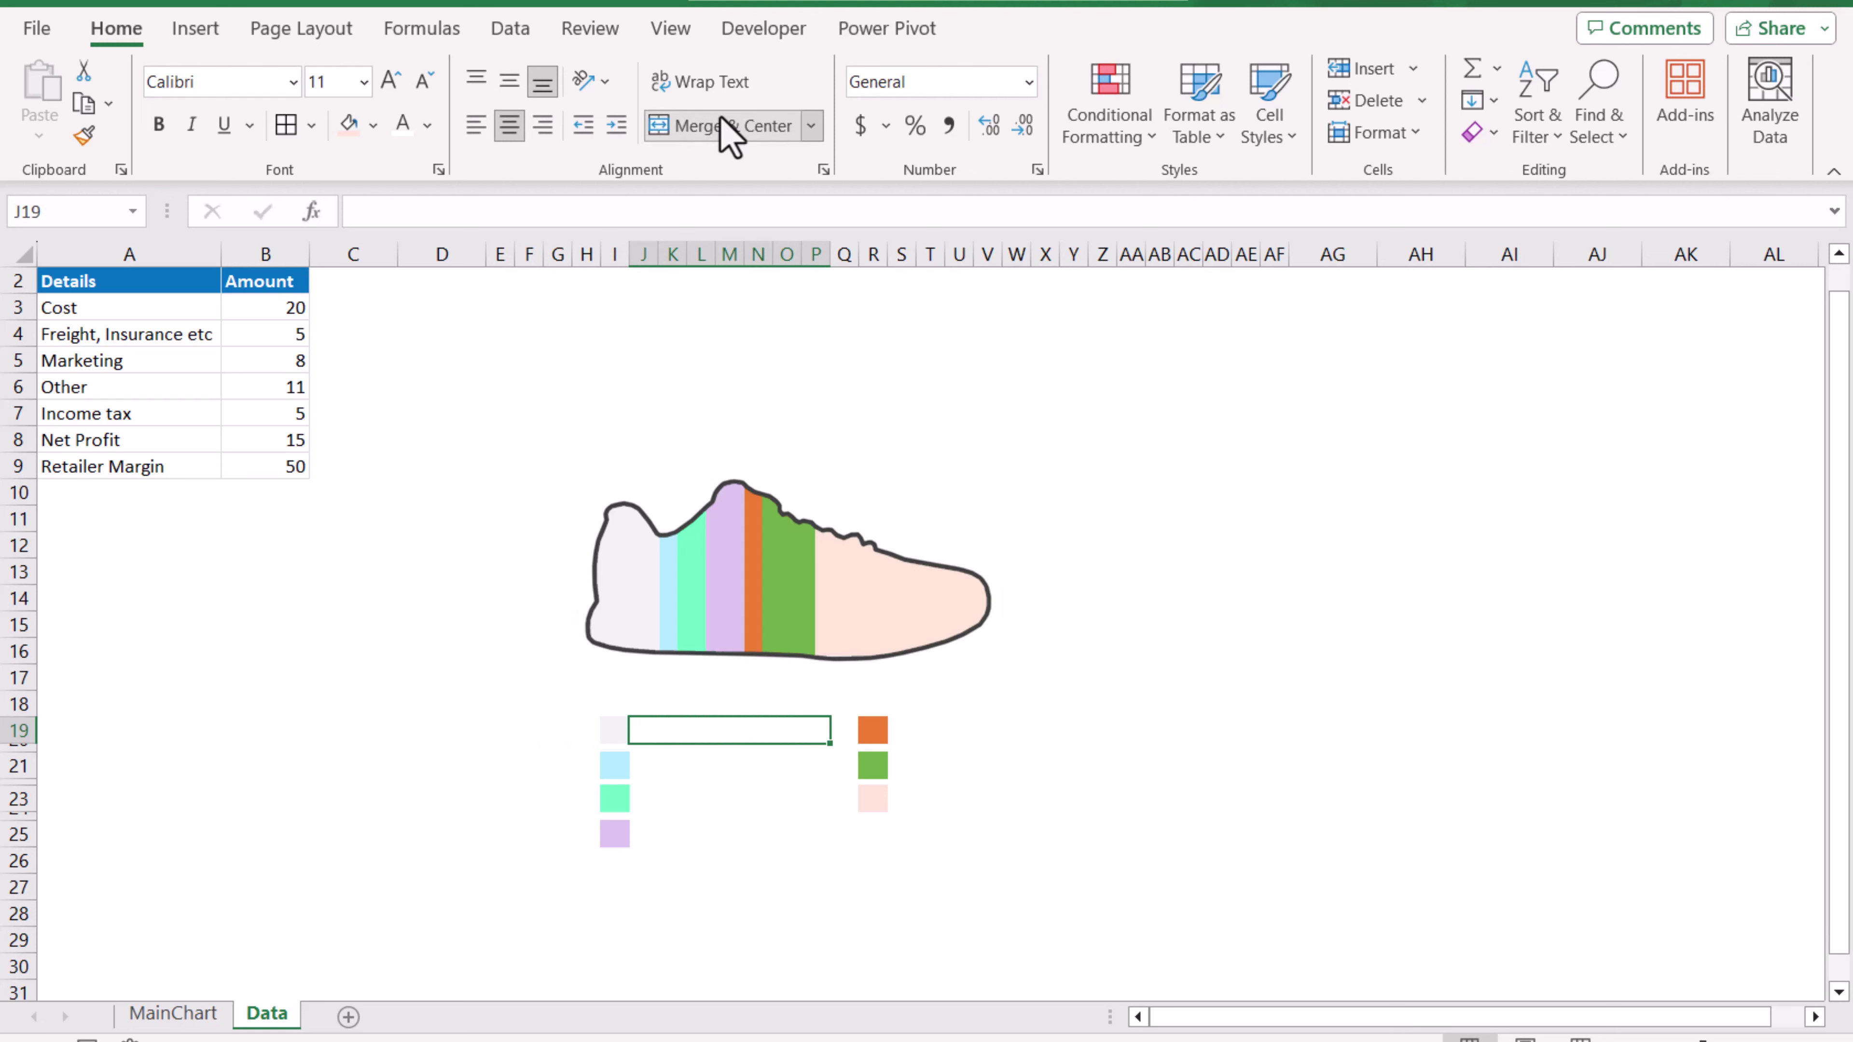
Enter =TEXT(B3,"0$")&" "&A3 so the label reads "20$ Cost", and left-align it.
{"action": "type", "text": "=text("}
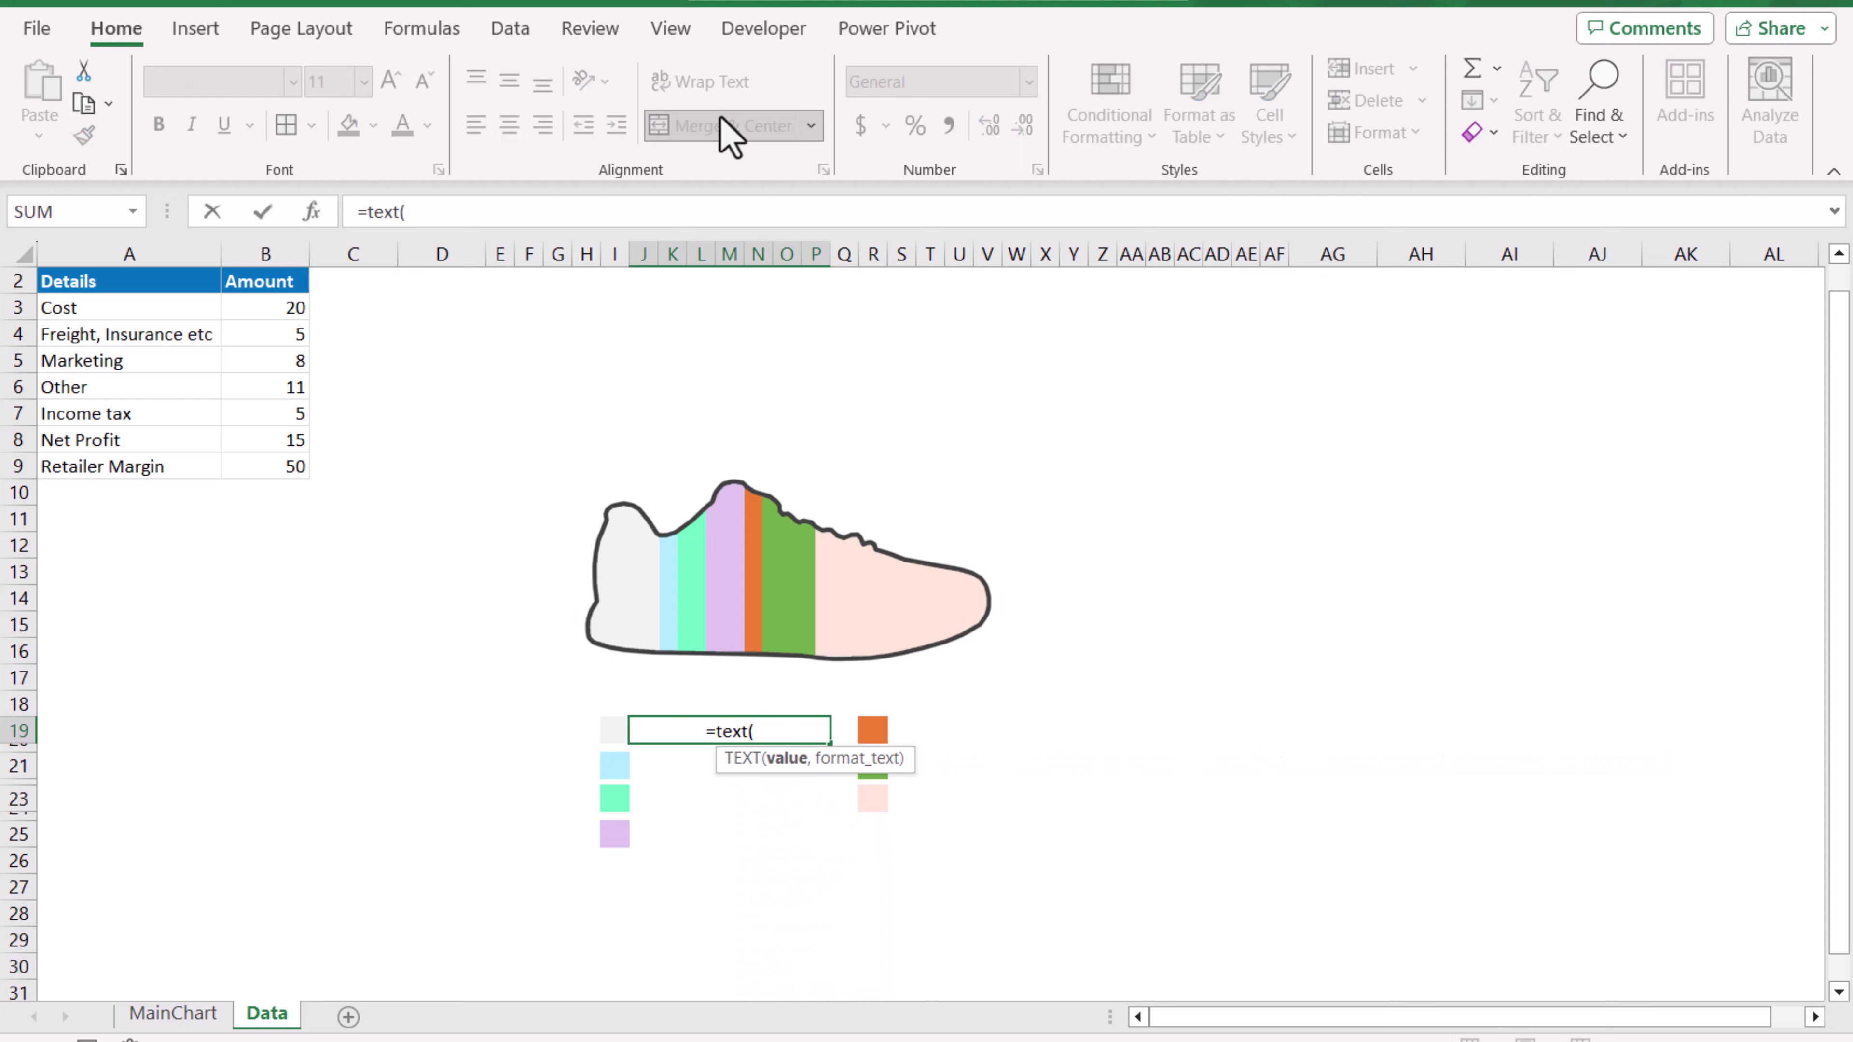
{"action": "left_click", "coordinate": [255, 309]}
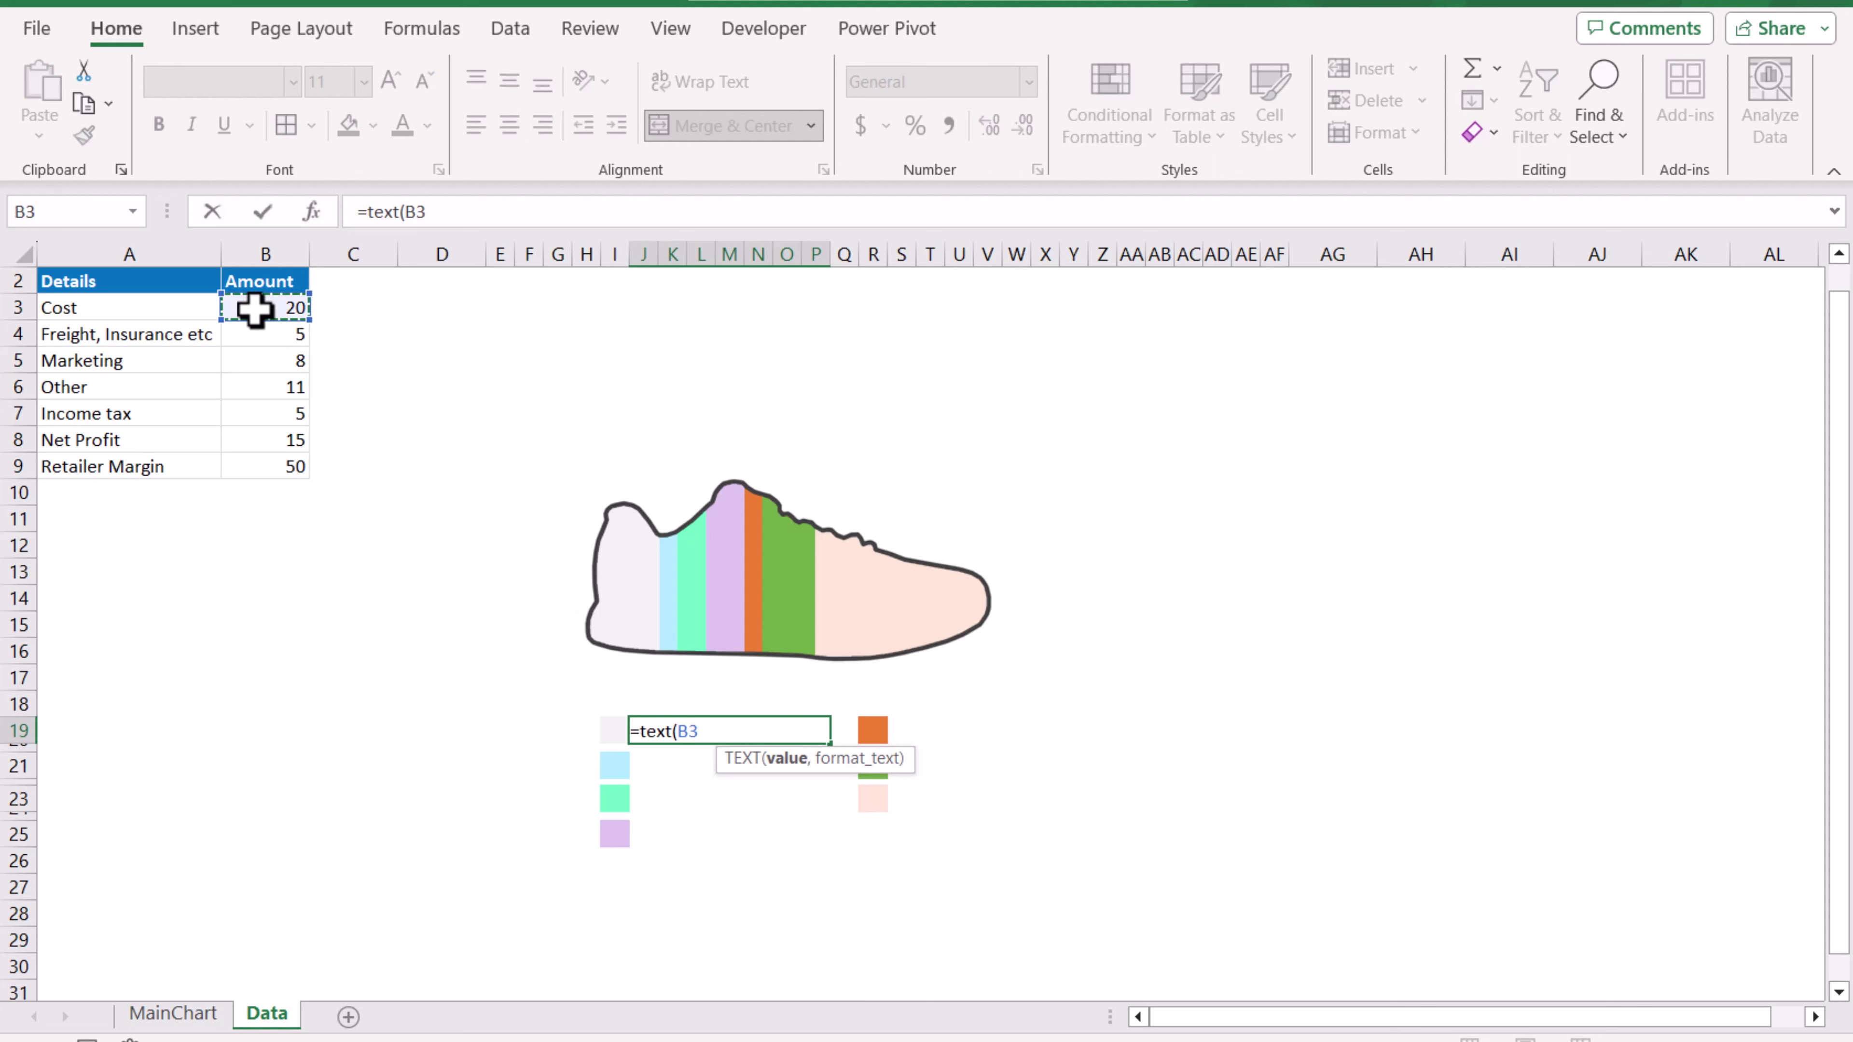
{"action": "type", "text": ",\"0$"}
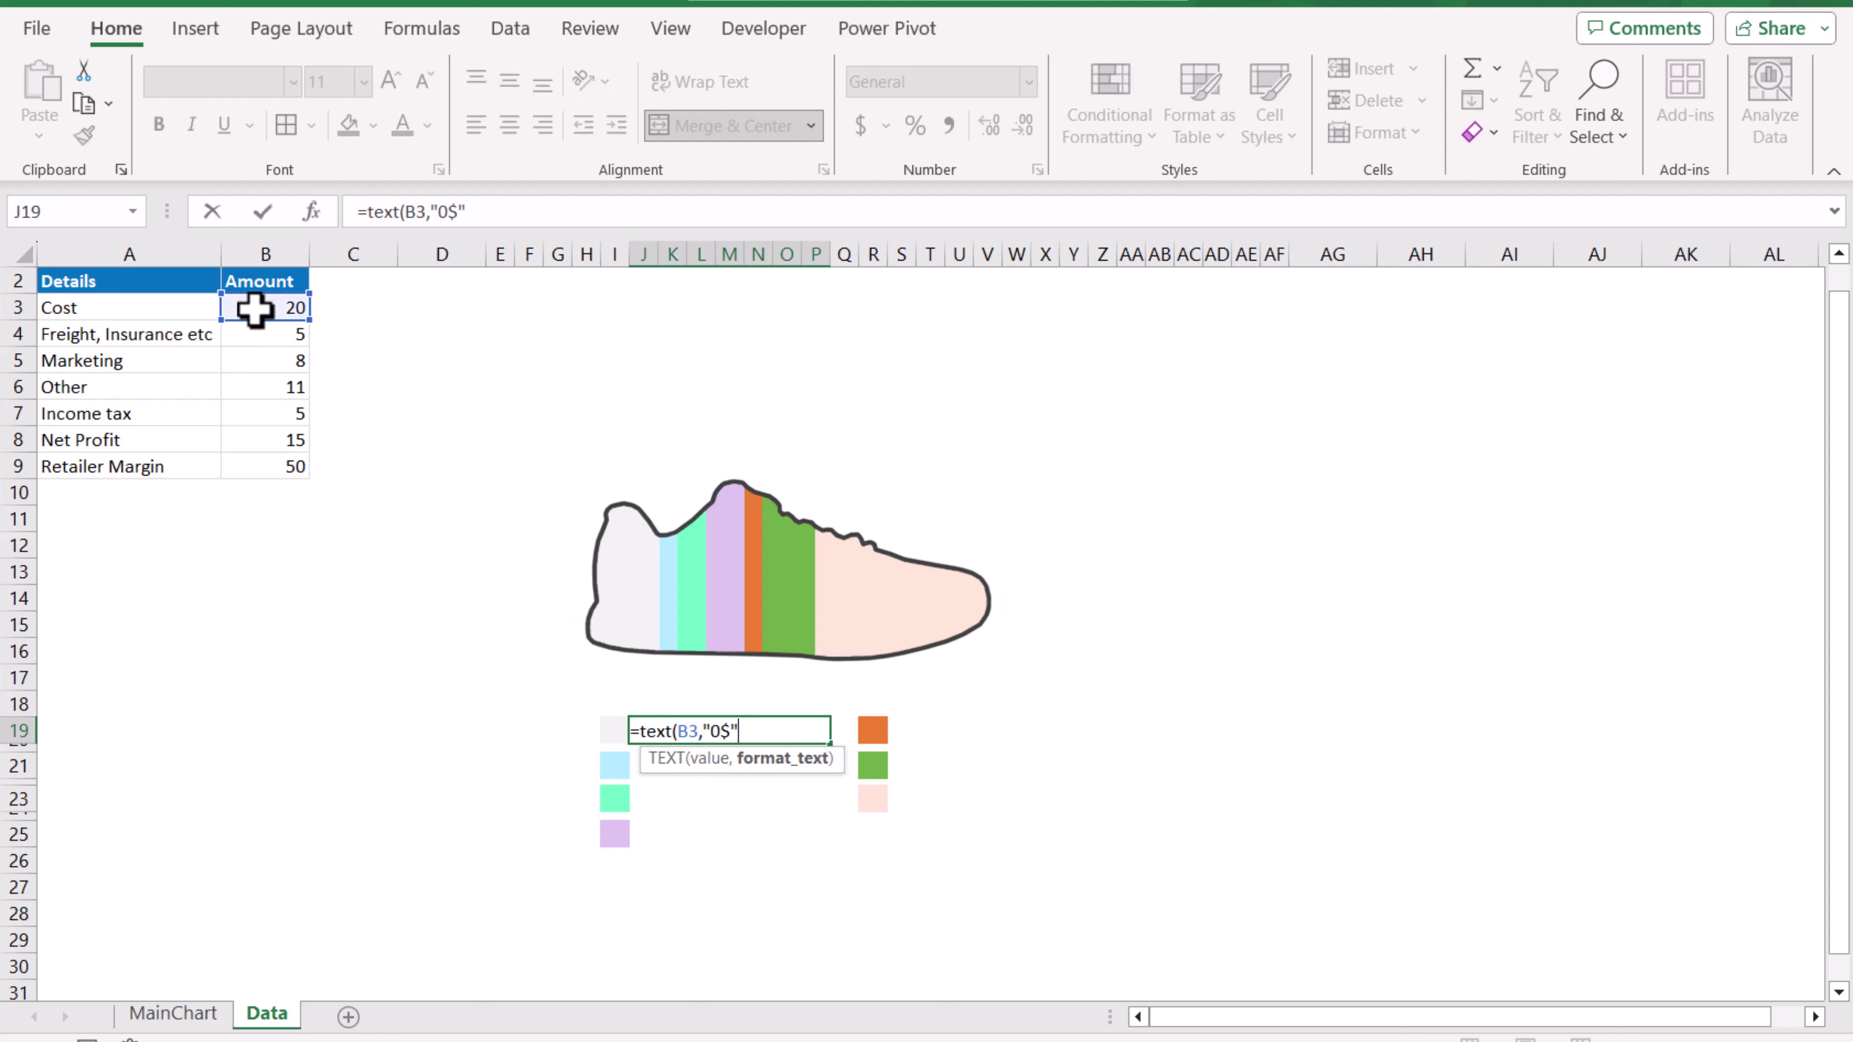
{"action": "type", "text": "\")&\" \"&"}
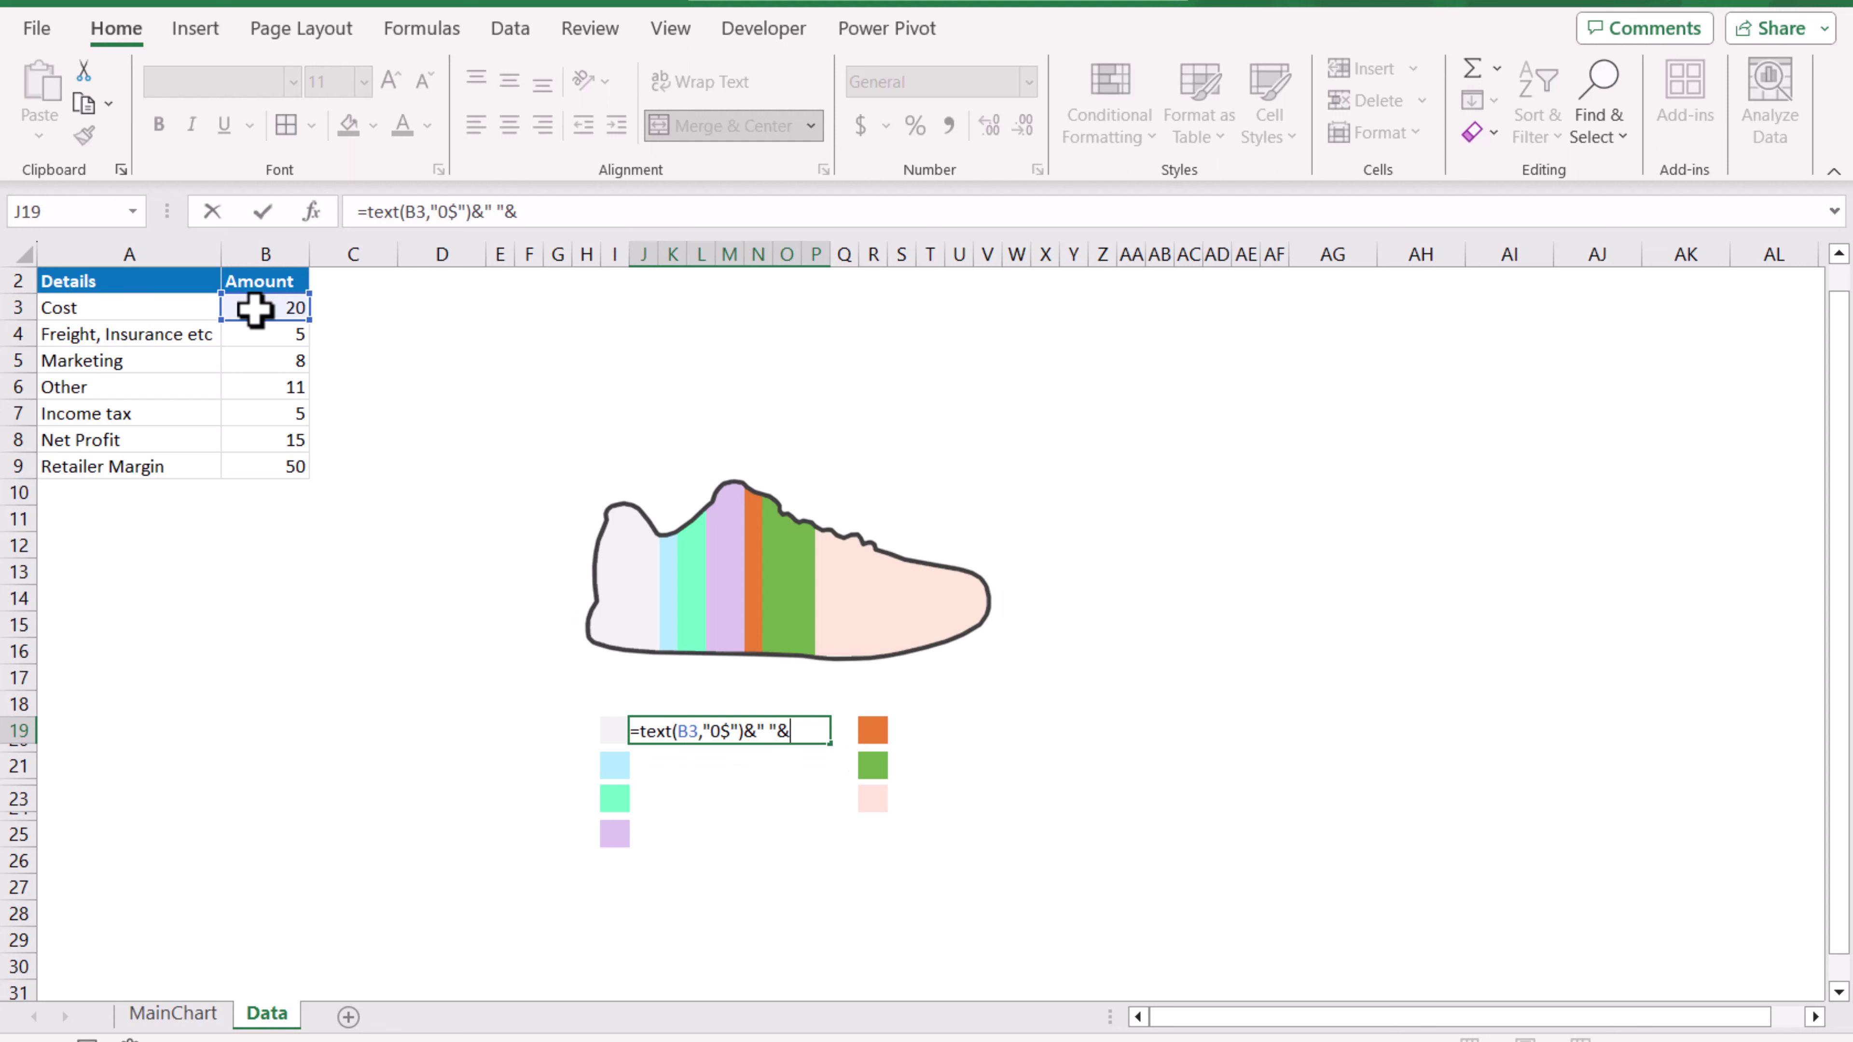
{"action": "left_click", "coordinate": [120, 310]}
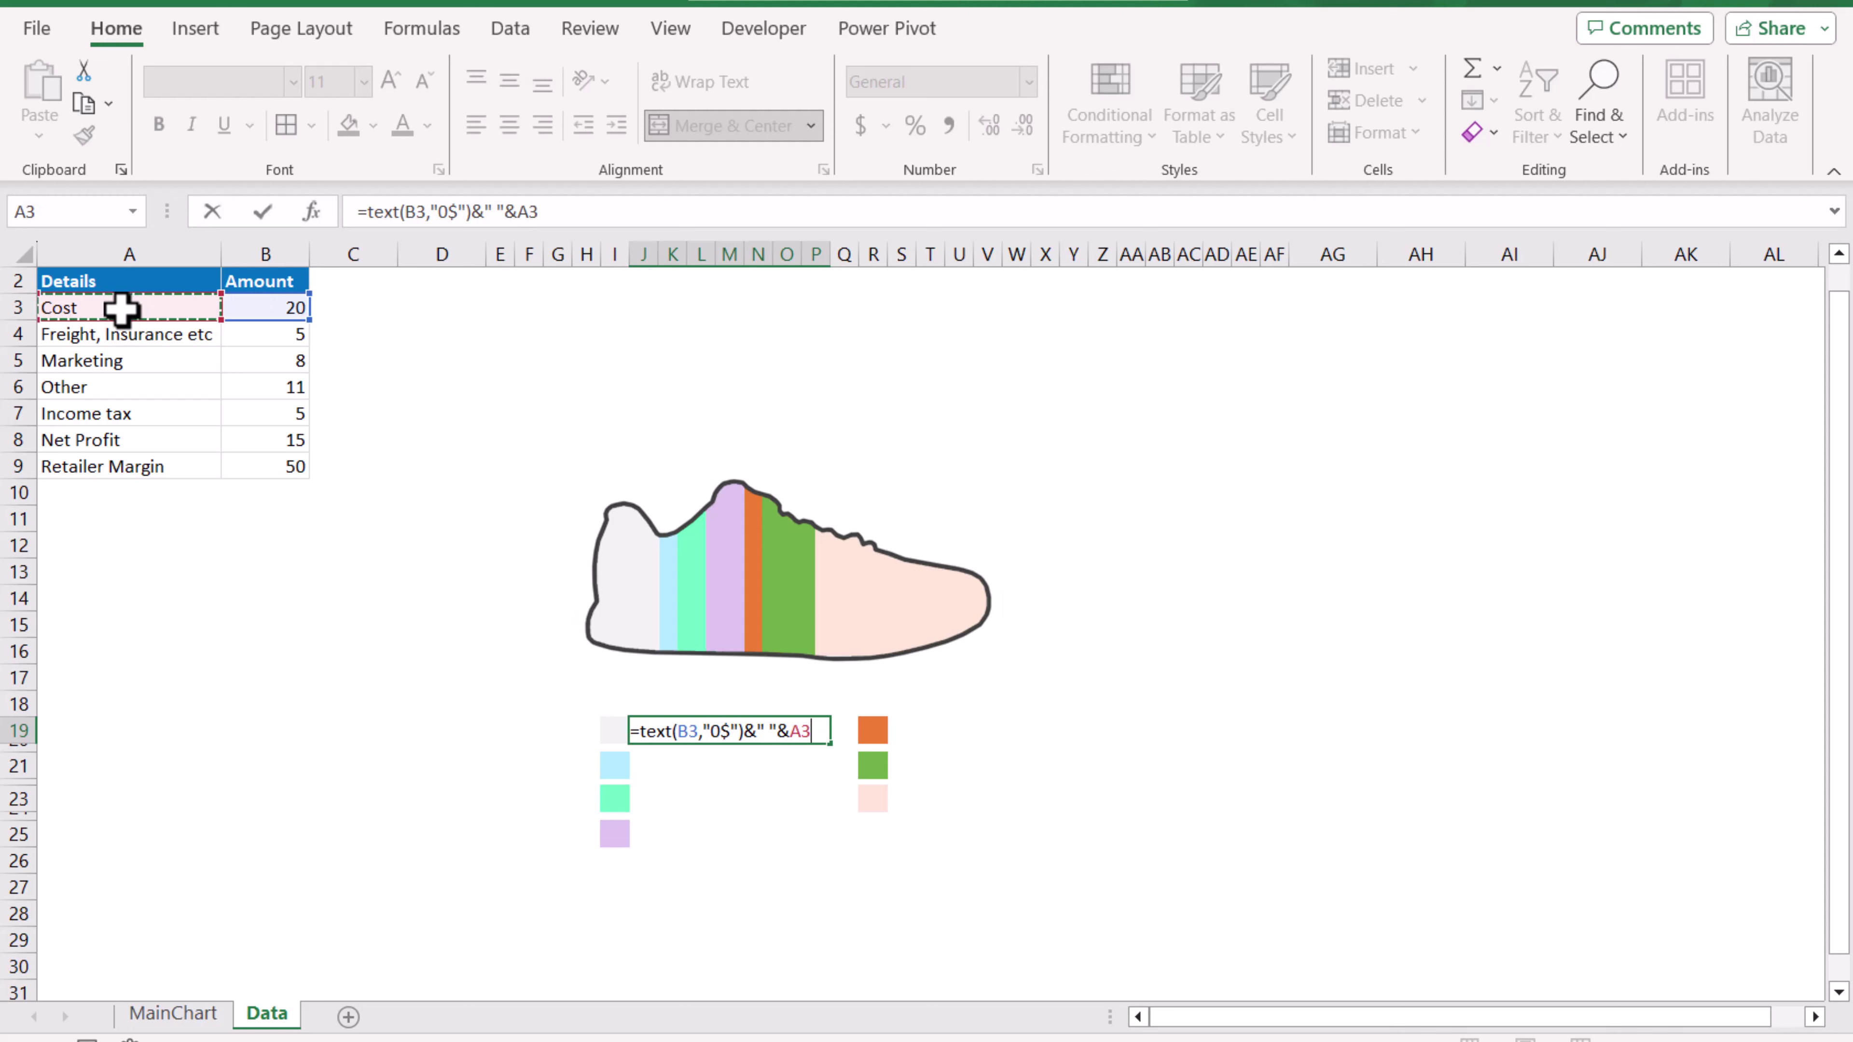
{"action": "key", "text": "Return"}
{"action": "key", "text": "Up"}
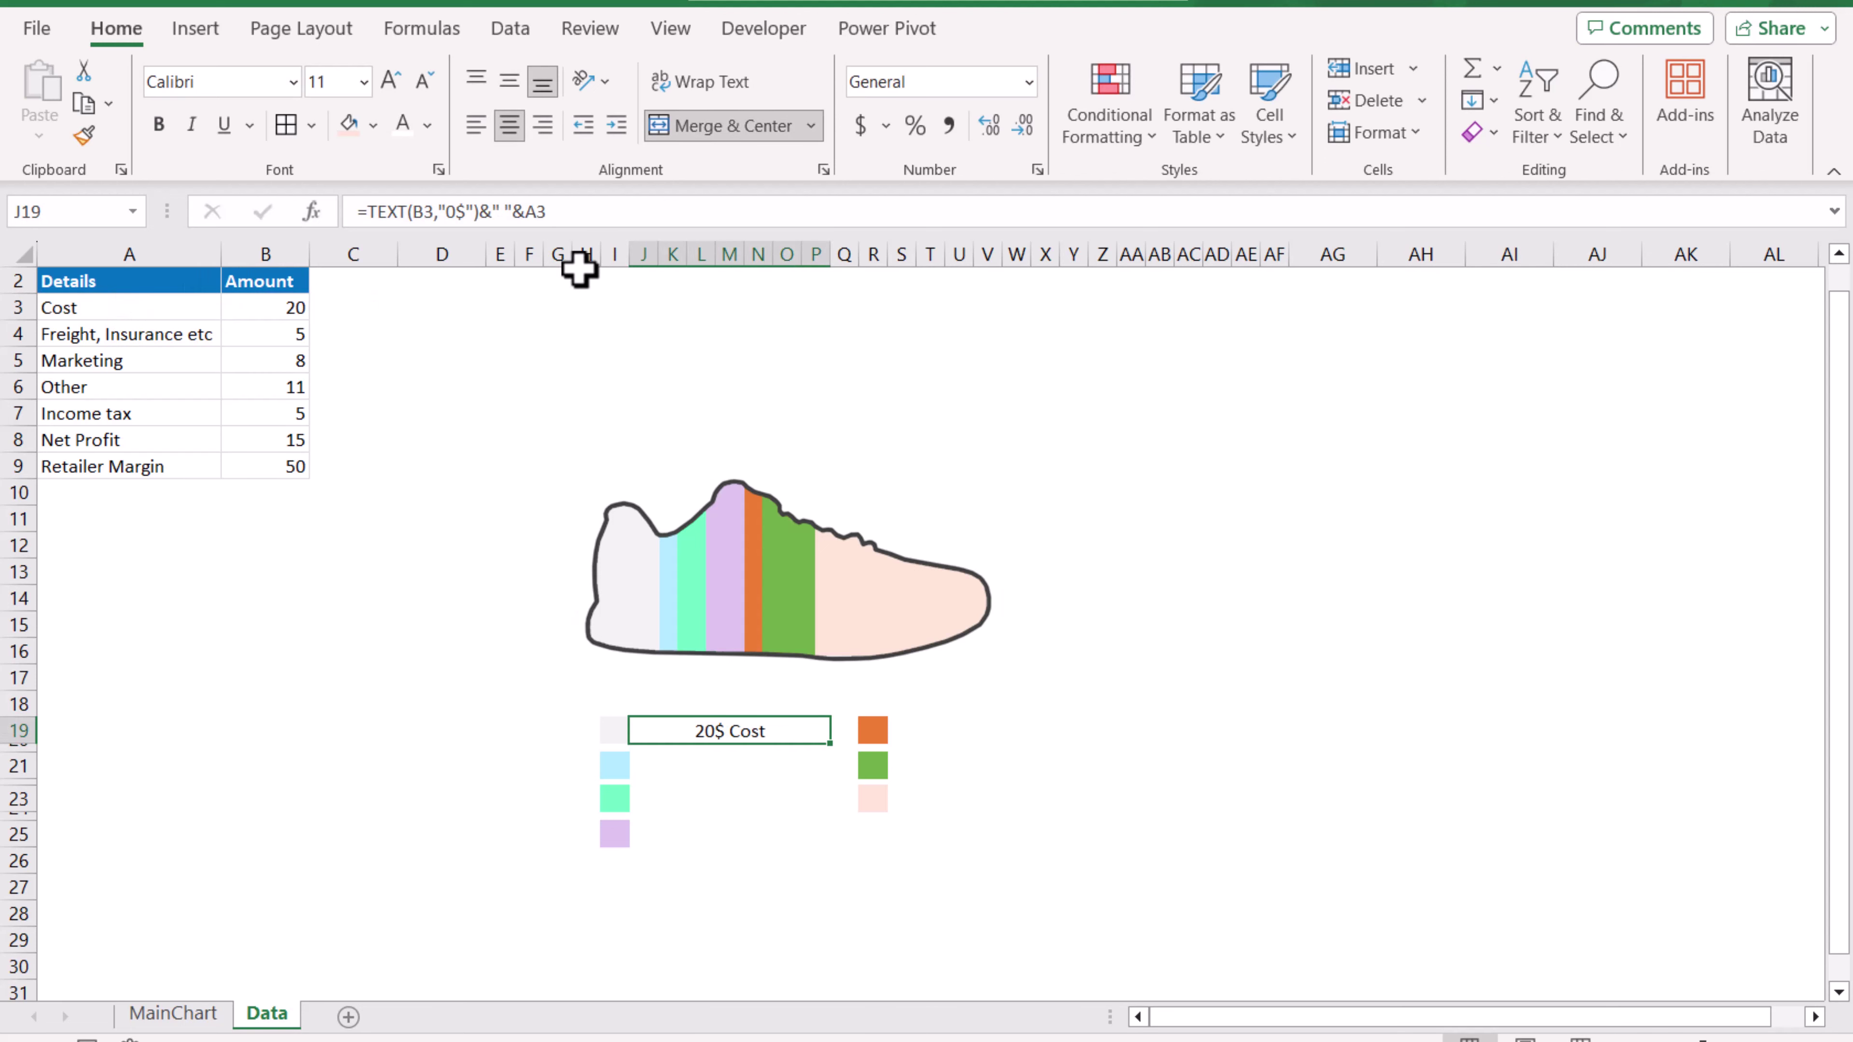
{"action": "left_click", "coordinate": [476, 125]}
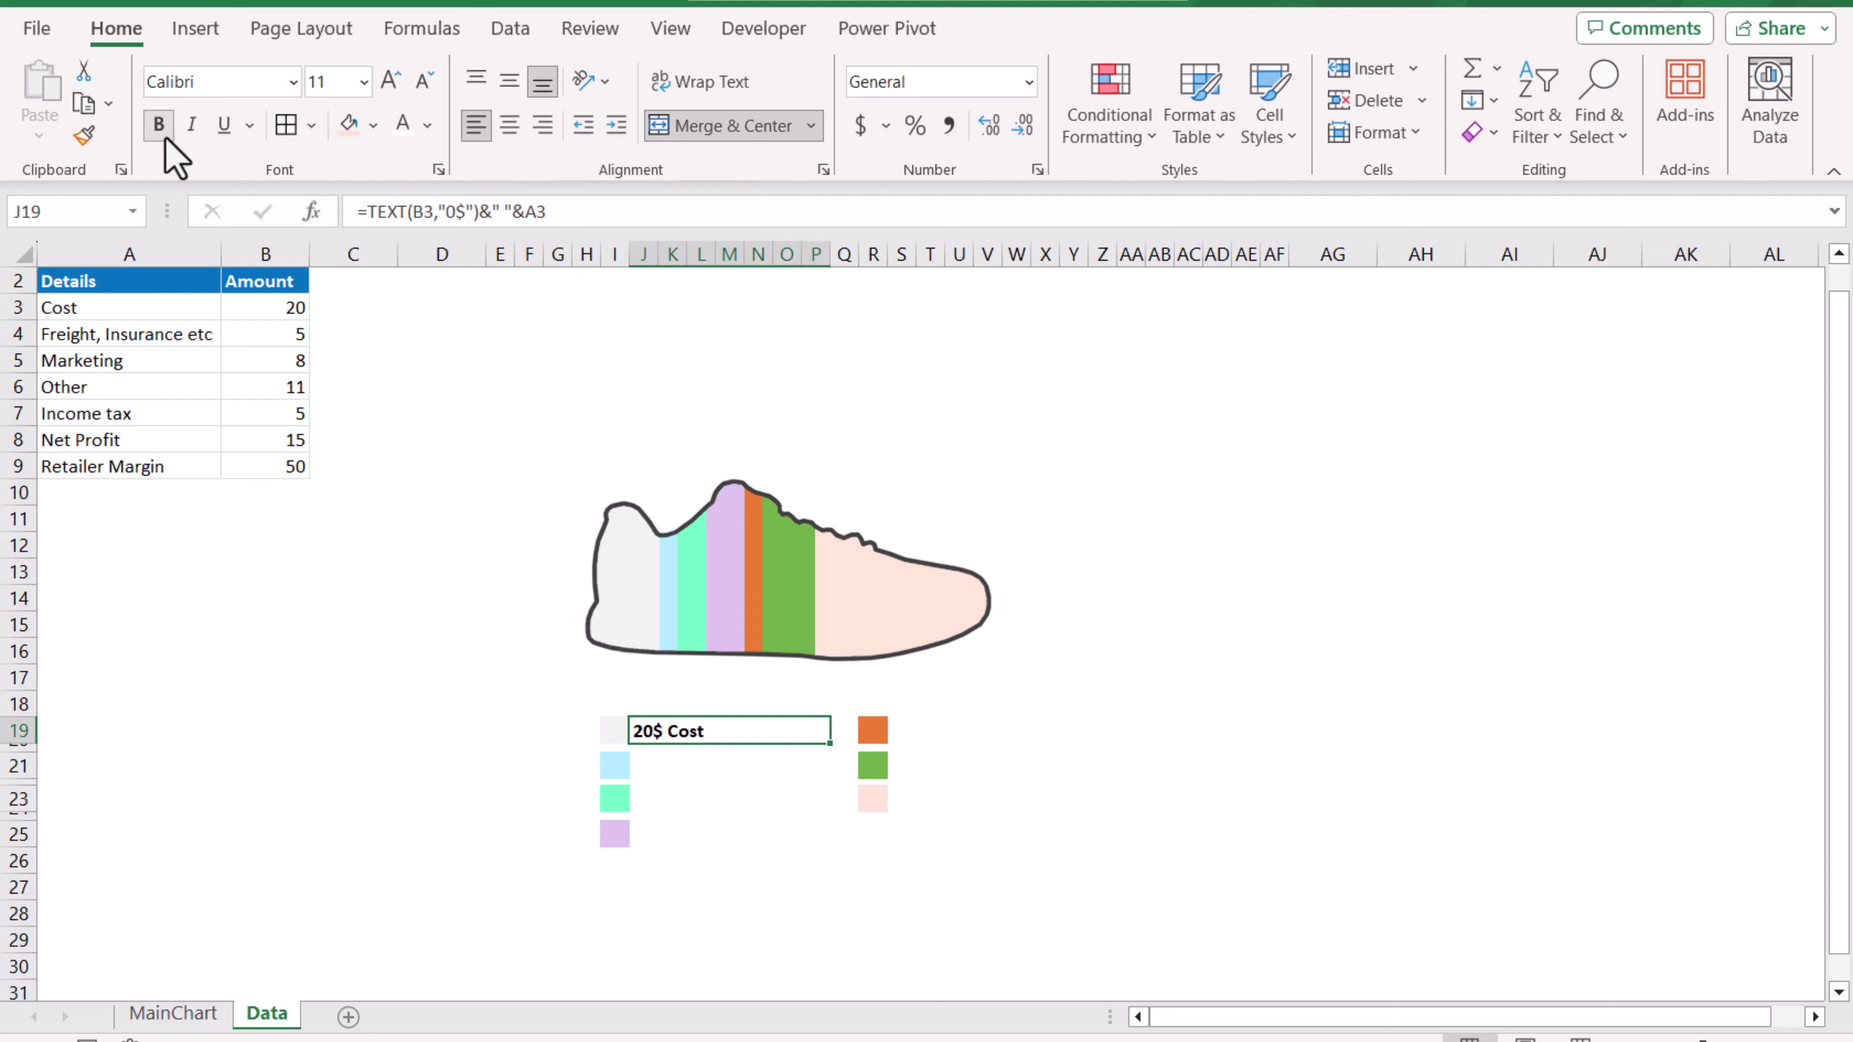
Paste the label formula down and point the next three labels at table rows 4, 5 and 6.
{"action": "key", "text": "Down"}
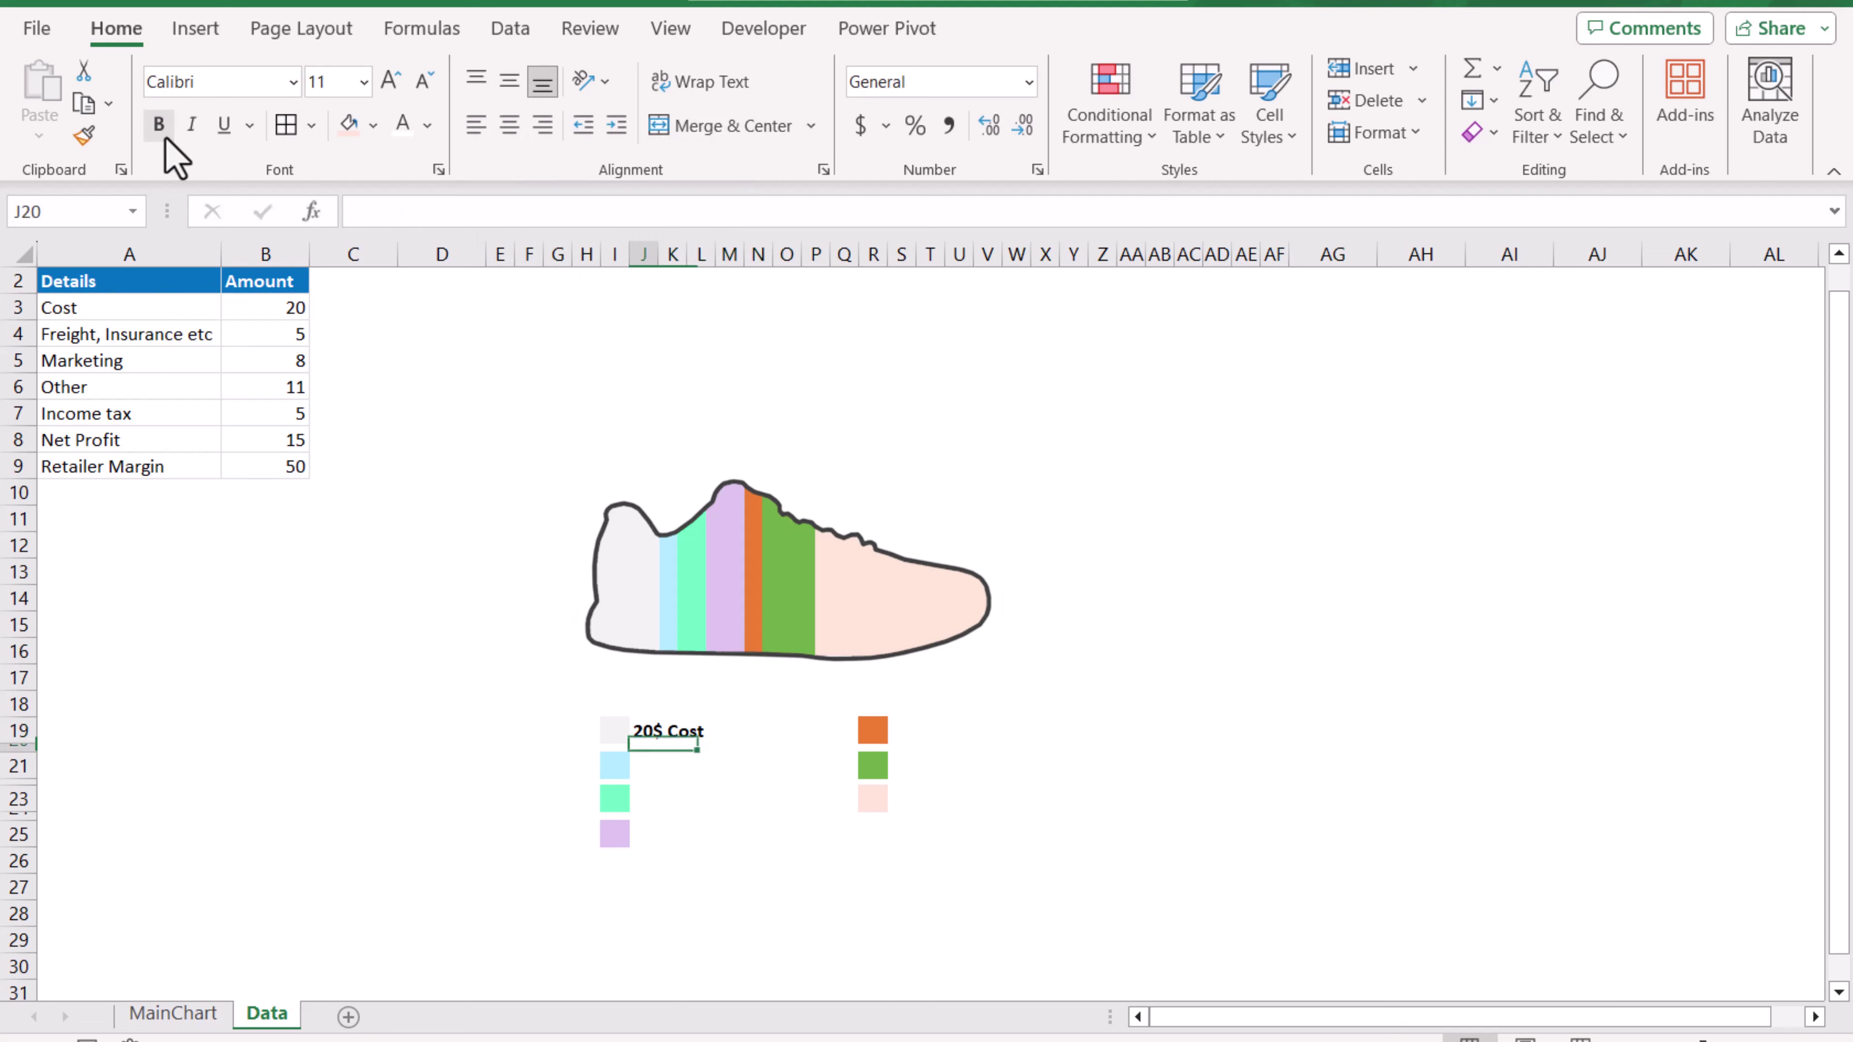
{"action": "type", "text": "8$ Marketing 5$ Income tax 50$ Retailer Margin"}
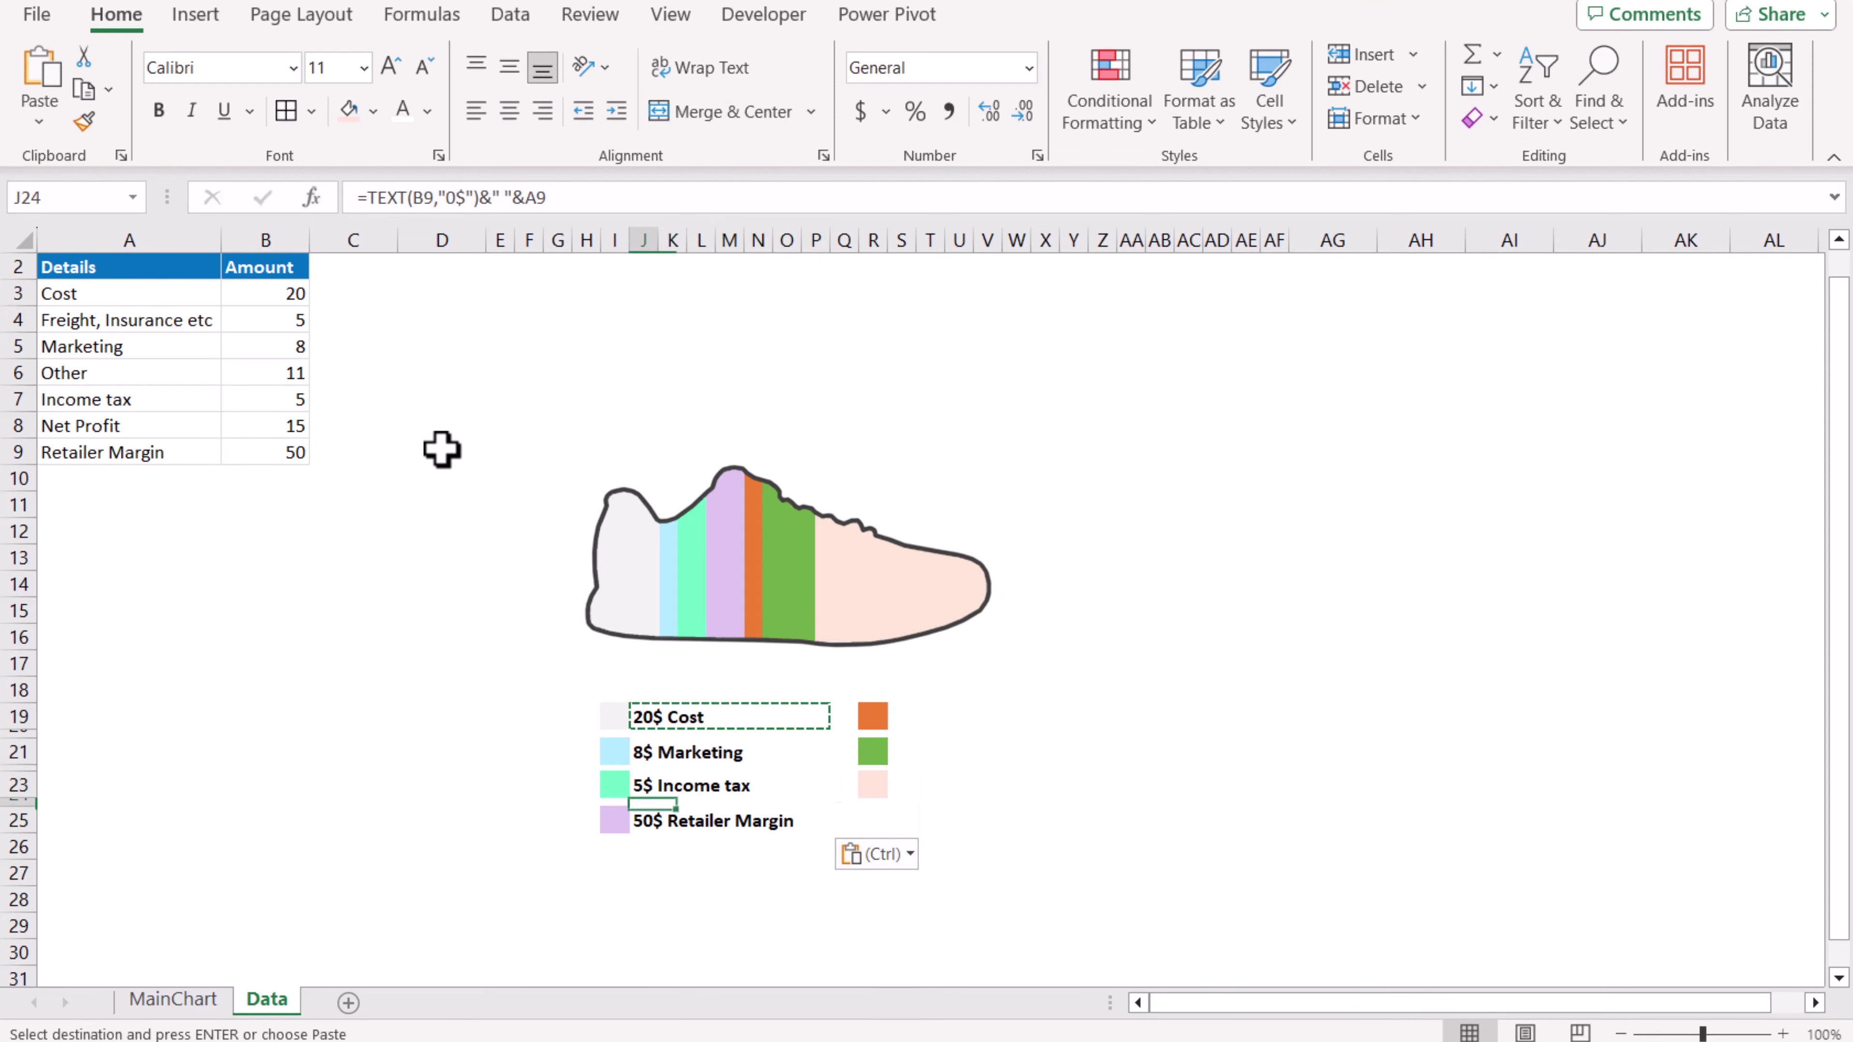
{"action": "key", "text": "F2"}
{"action": "key", "text": "Escape"}
{"action": "key", "text": "F2"}
{"action": "type", "text": "4,\"0$\")&\" \"&A4"}
{"action": "key", "text": "Return"}
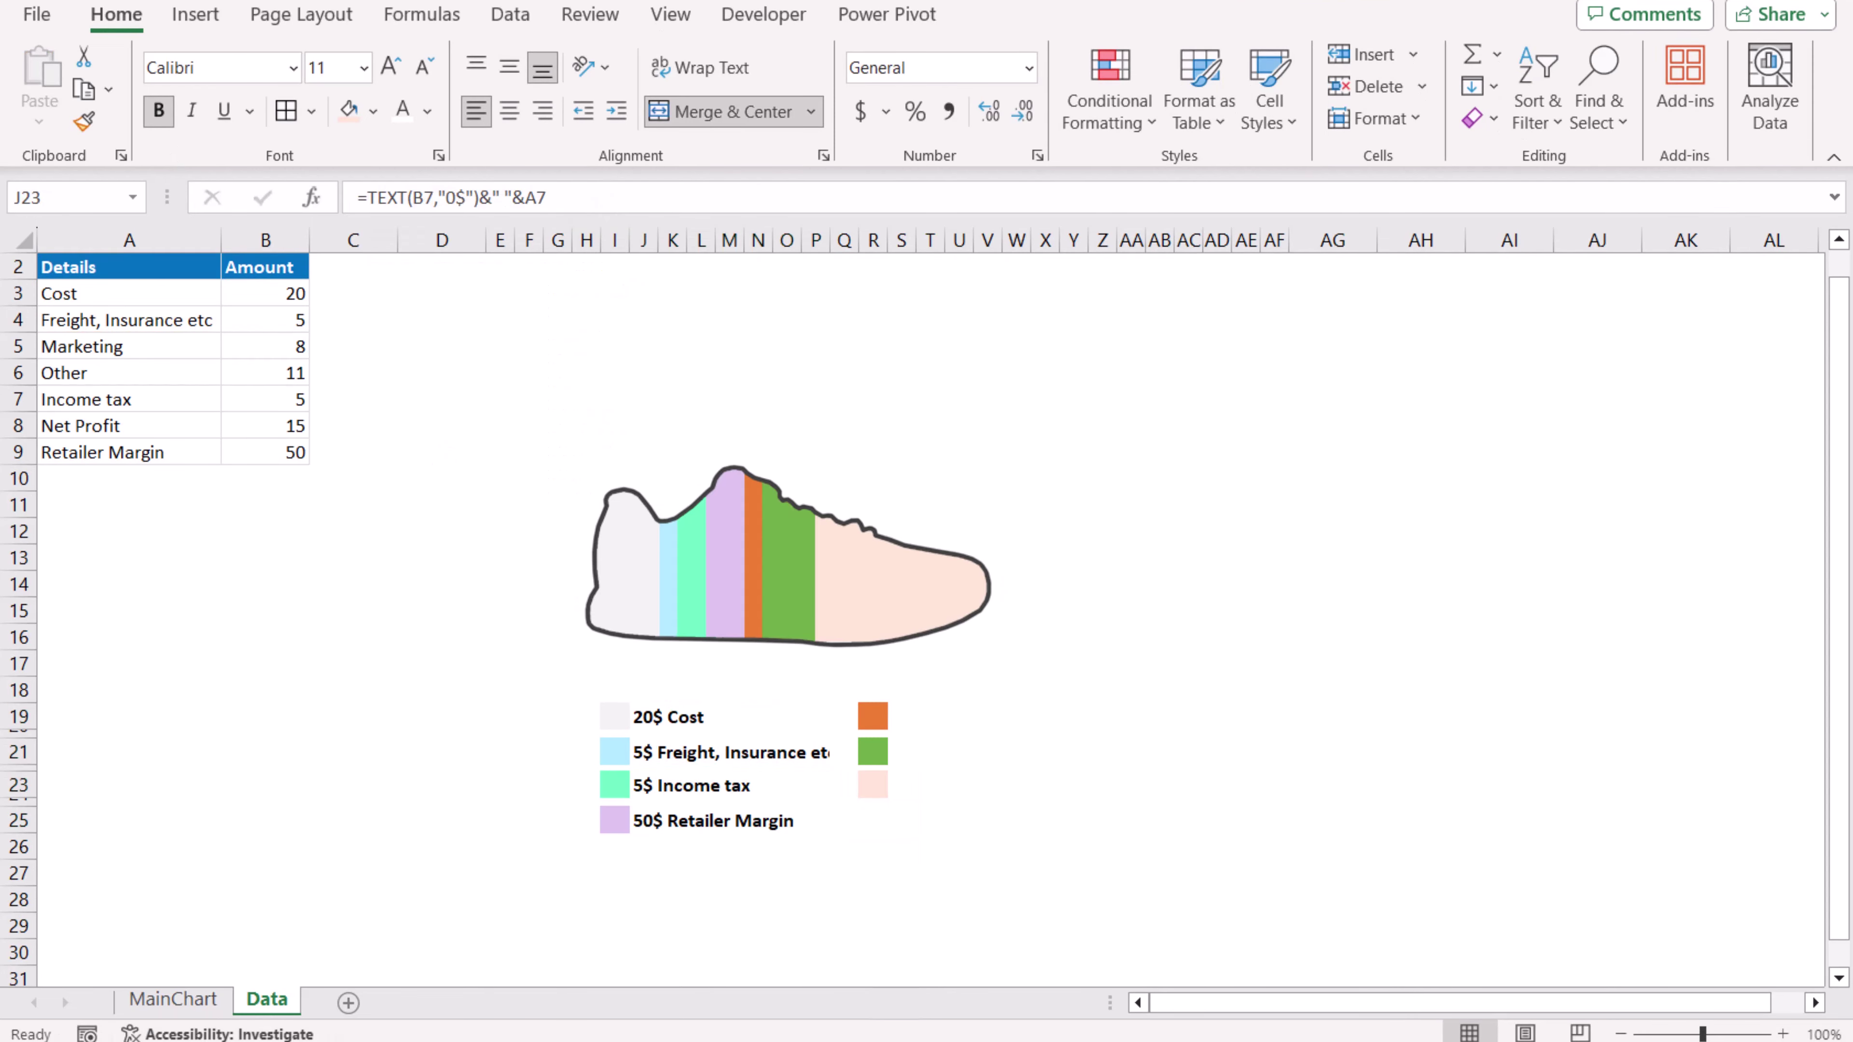
{"action": "key", "text": "F2"}
{"action": "type", "text": "5"}
{"action": "key", "text": "Return"}
{"action": "key", "text": "F2"}
{"action": "type", "text": "6"}
{"action": "key", "text": "Return"}
Paste and repoint the remaining labels to rows 7, 8 and 9, ending with "50$ Retailer Margin".
{"action": "key", "text": "ctrl+v"}
{"action": "key", "text": "F2"}
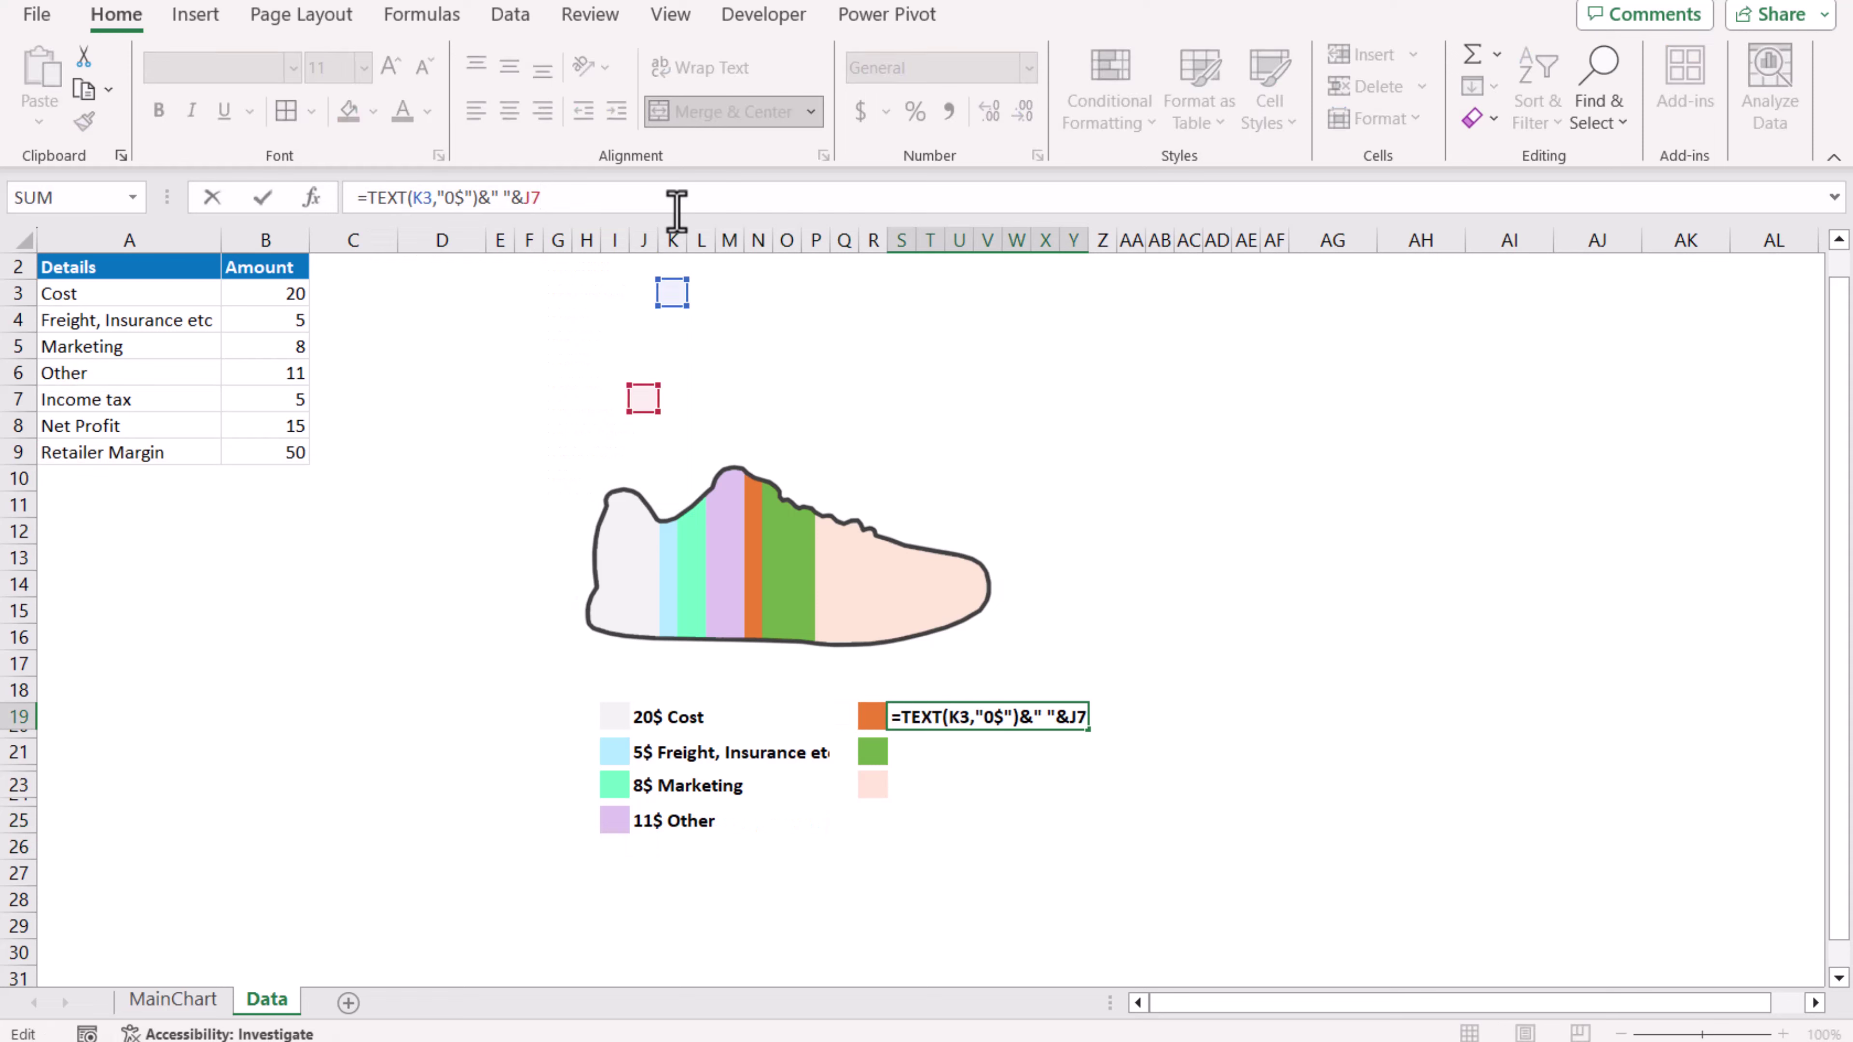
{"action": "type", "text": "7"}
{"action": "key", "text": "Return"}
{"action": "key", "text": "ctrl+v"}
{"action": "key", "text": "F2"}
{"action": "type", "text": "8"}
{"action": "key", "text": "Return"}
{"action": "key", "text": "ctrl+v"}
{"action": "key", "text": "F2"}
{"action": "type", "text": "9"}
{"action": "left_click", "coordinate": [526, 697]}
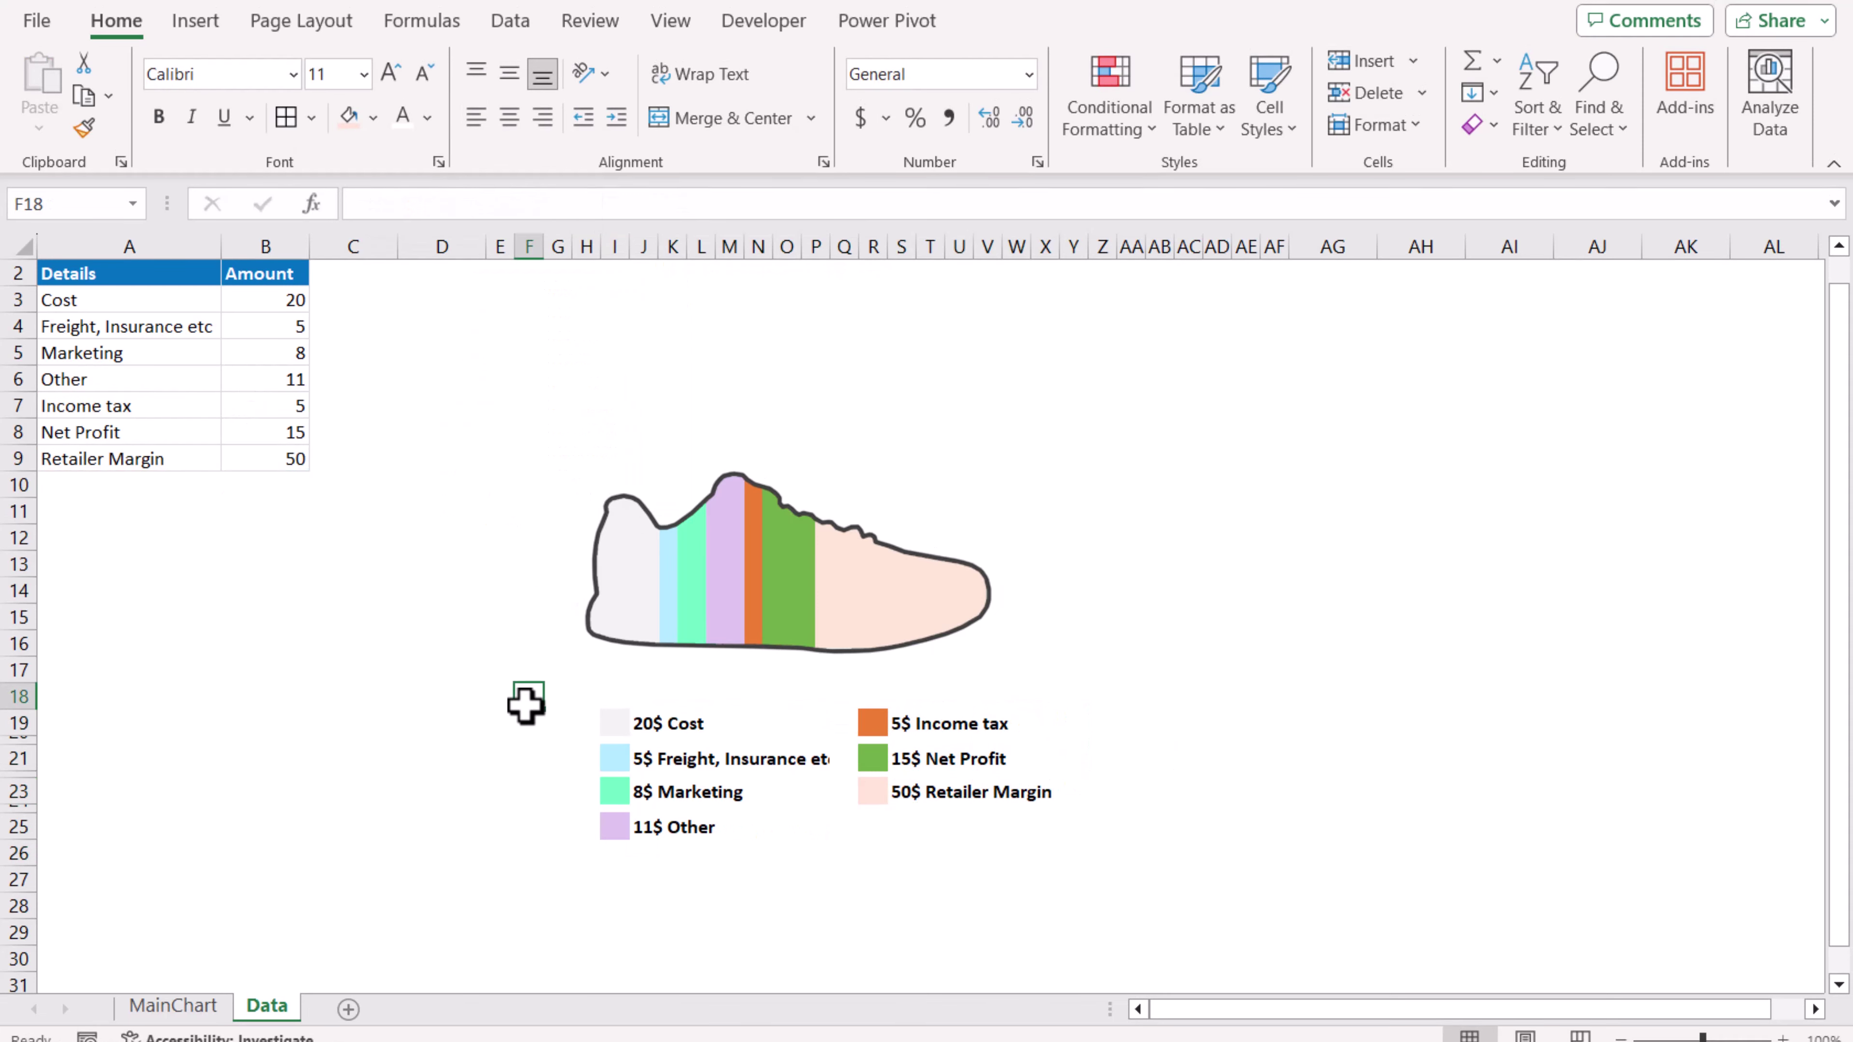
Draw a rounded rectangle around the shoe chart and its legend.
{"action": "left_click", "coordinate": [216, 24]}
{"action": "left_click", "coordinate": [346, 155]}
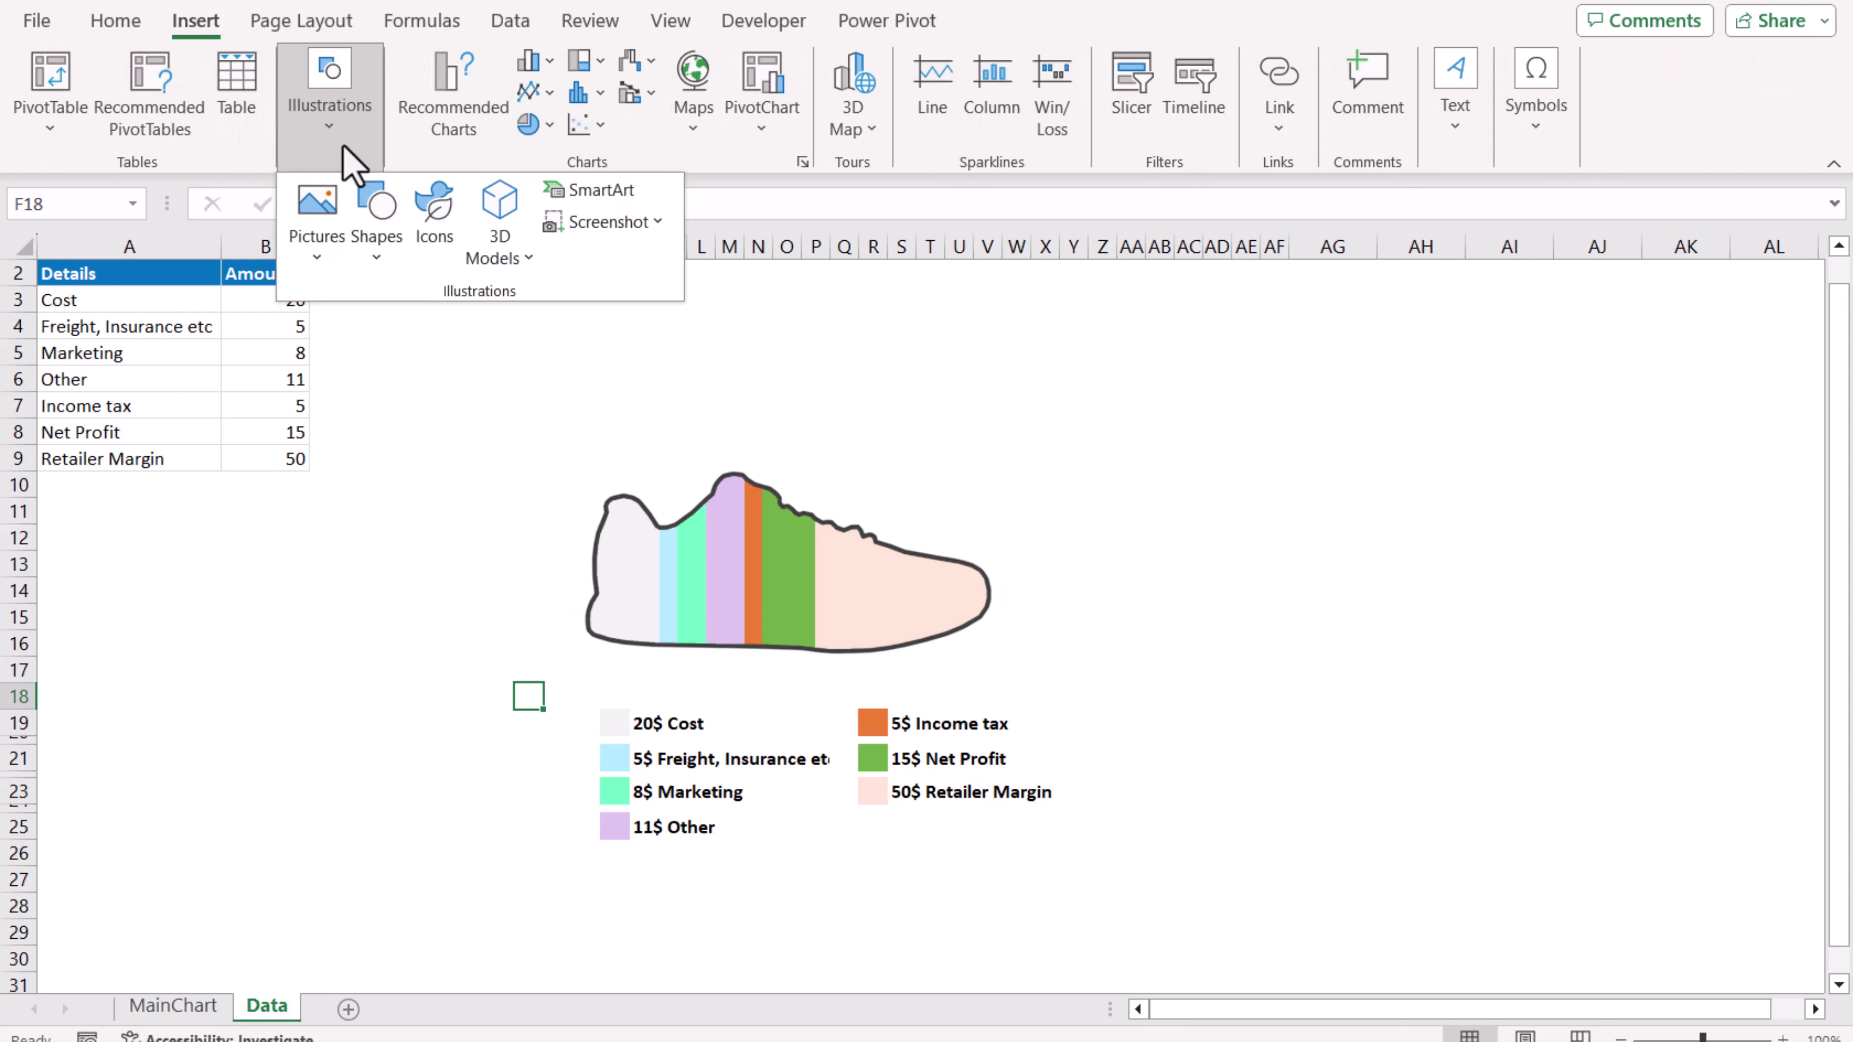
{"action": "left_click", "coordinate": [385, 268]}
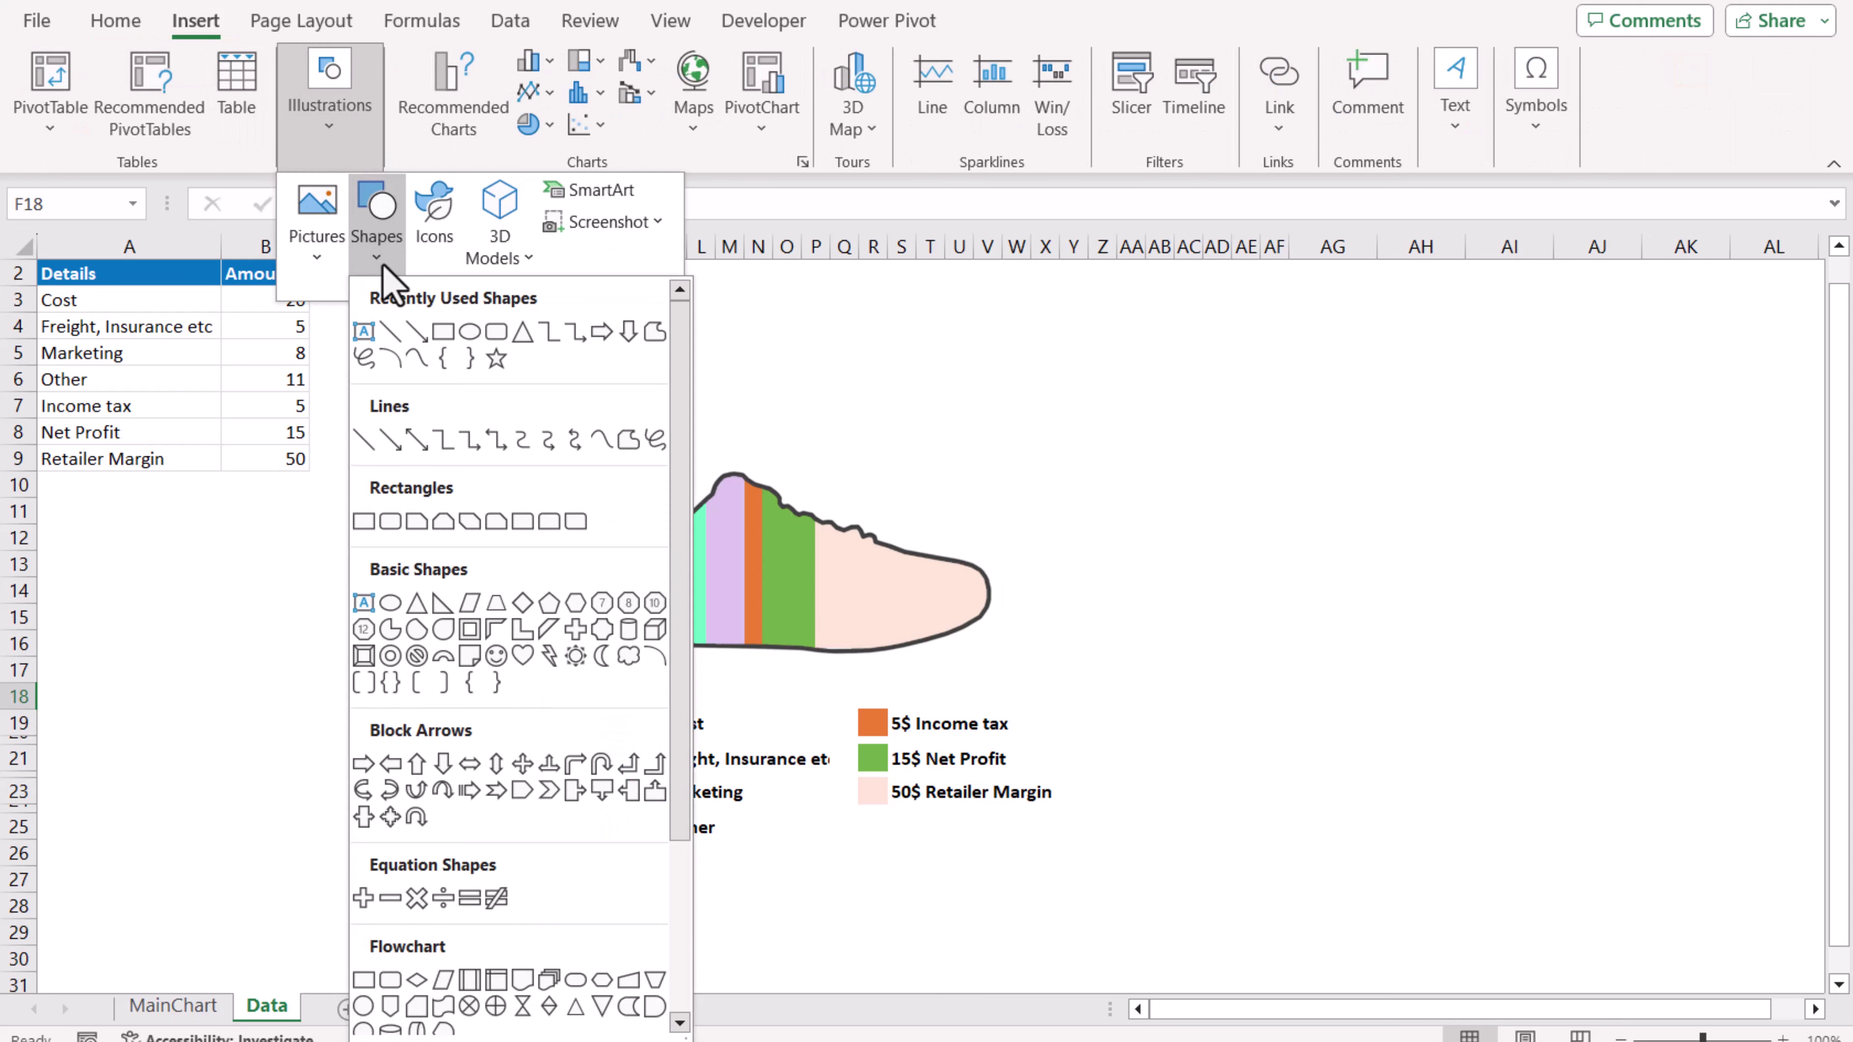
{"action": "left_click", "coordinate": [495, 334]}
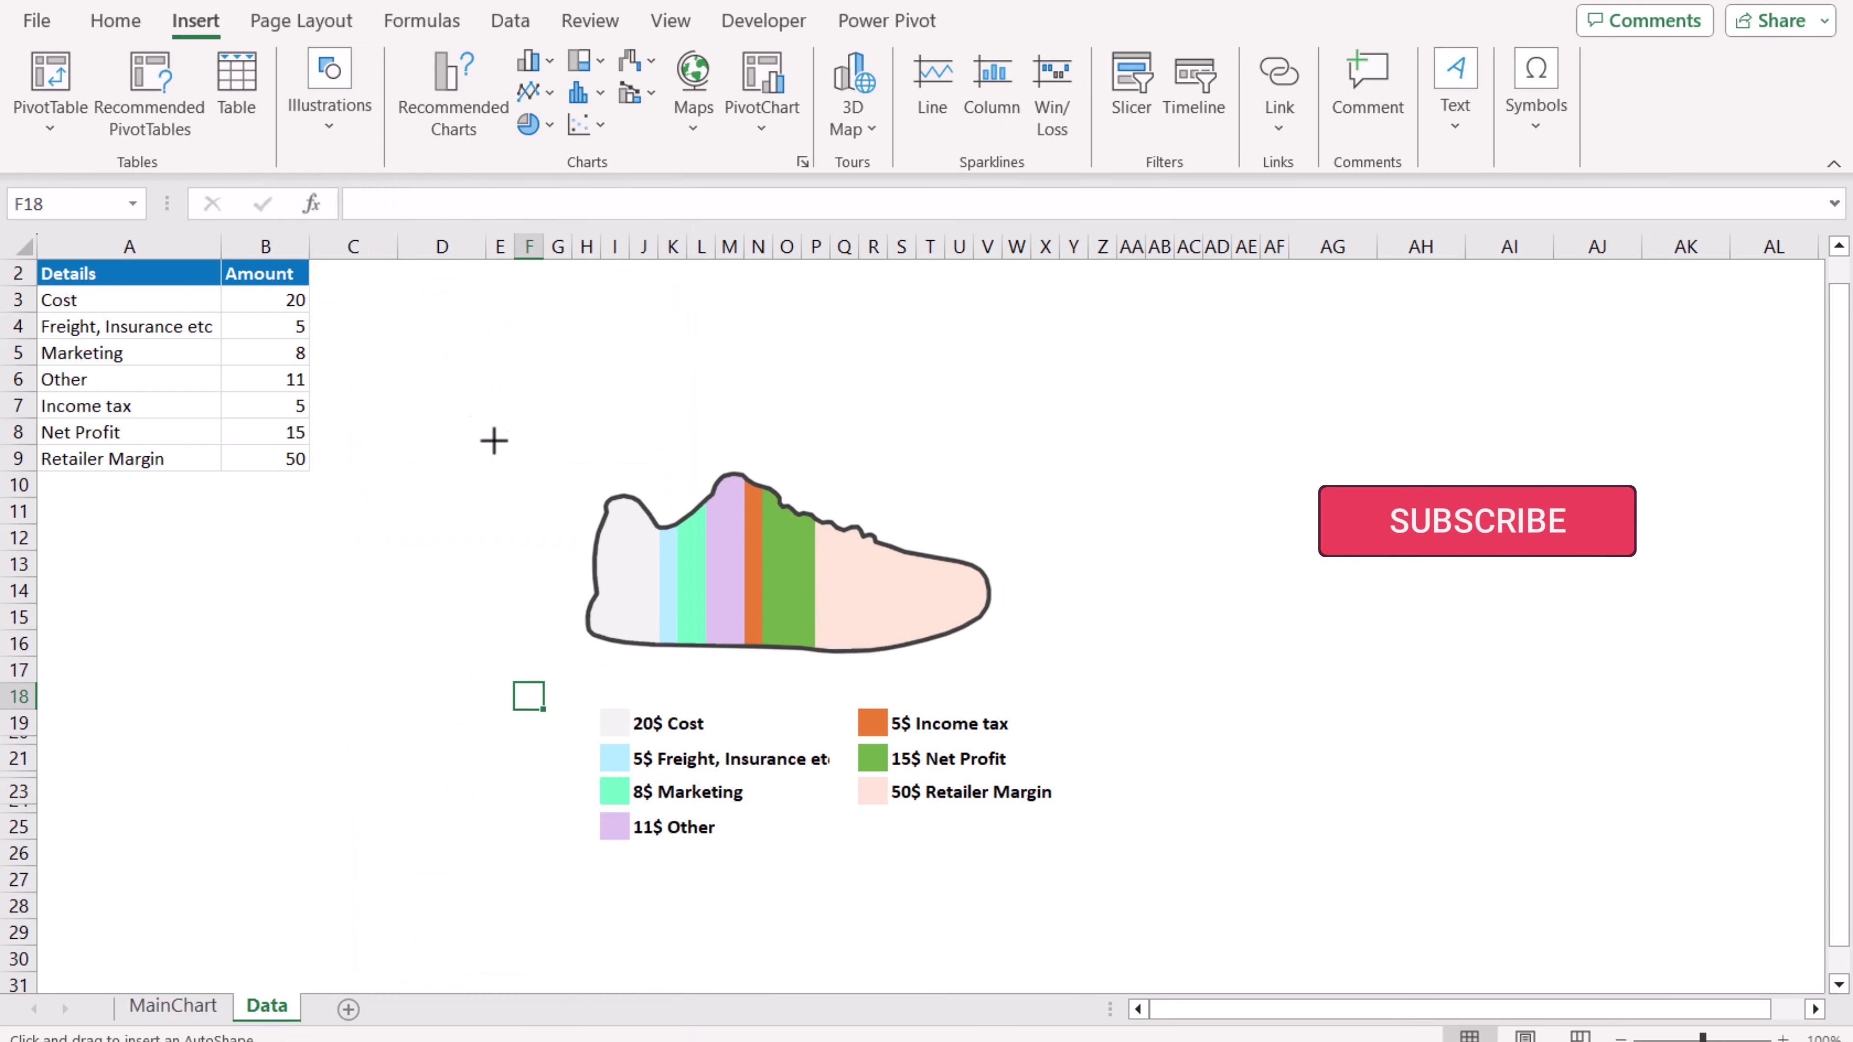
{"action": "mouse_move", "coordinate": [502, 426]}
{"action": "left_mouse_down"}
{"action": "mouse_move", "coordinate": [571, 529]}
{"action": "mouse_move", "coordinate": [1142, 877]}
{"action": "left_mouse_up"}
Give the rectangle no fill and a thick light-blue outline.
{"action": "left_click", "coordinate": [726, 60]}
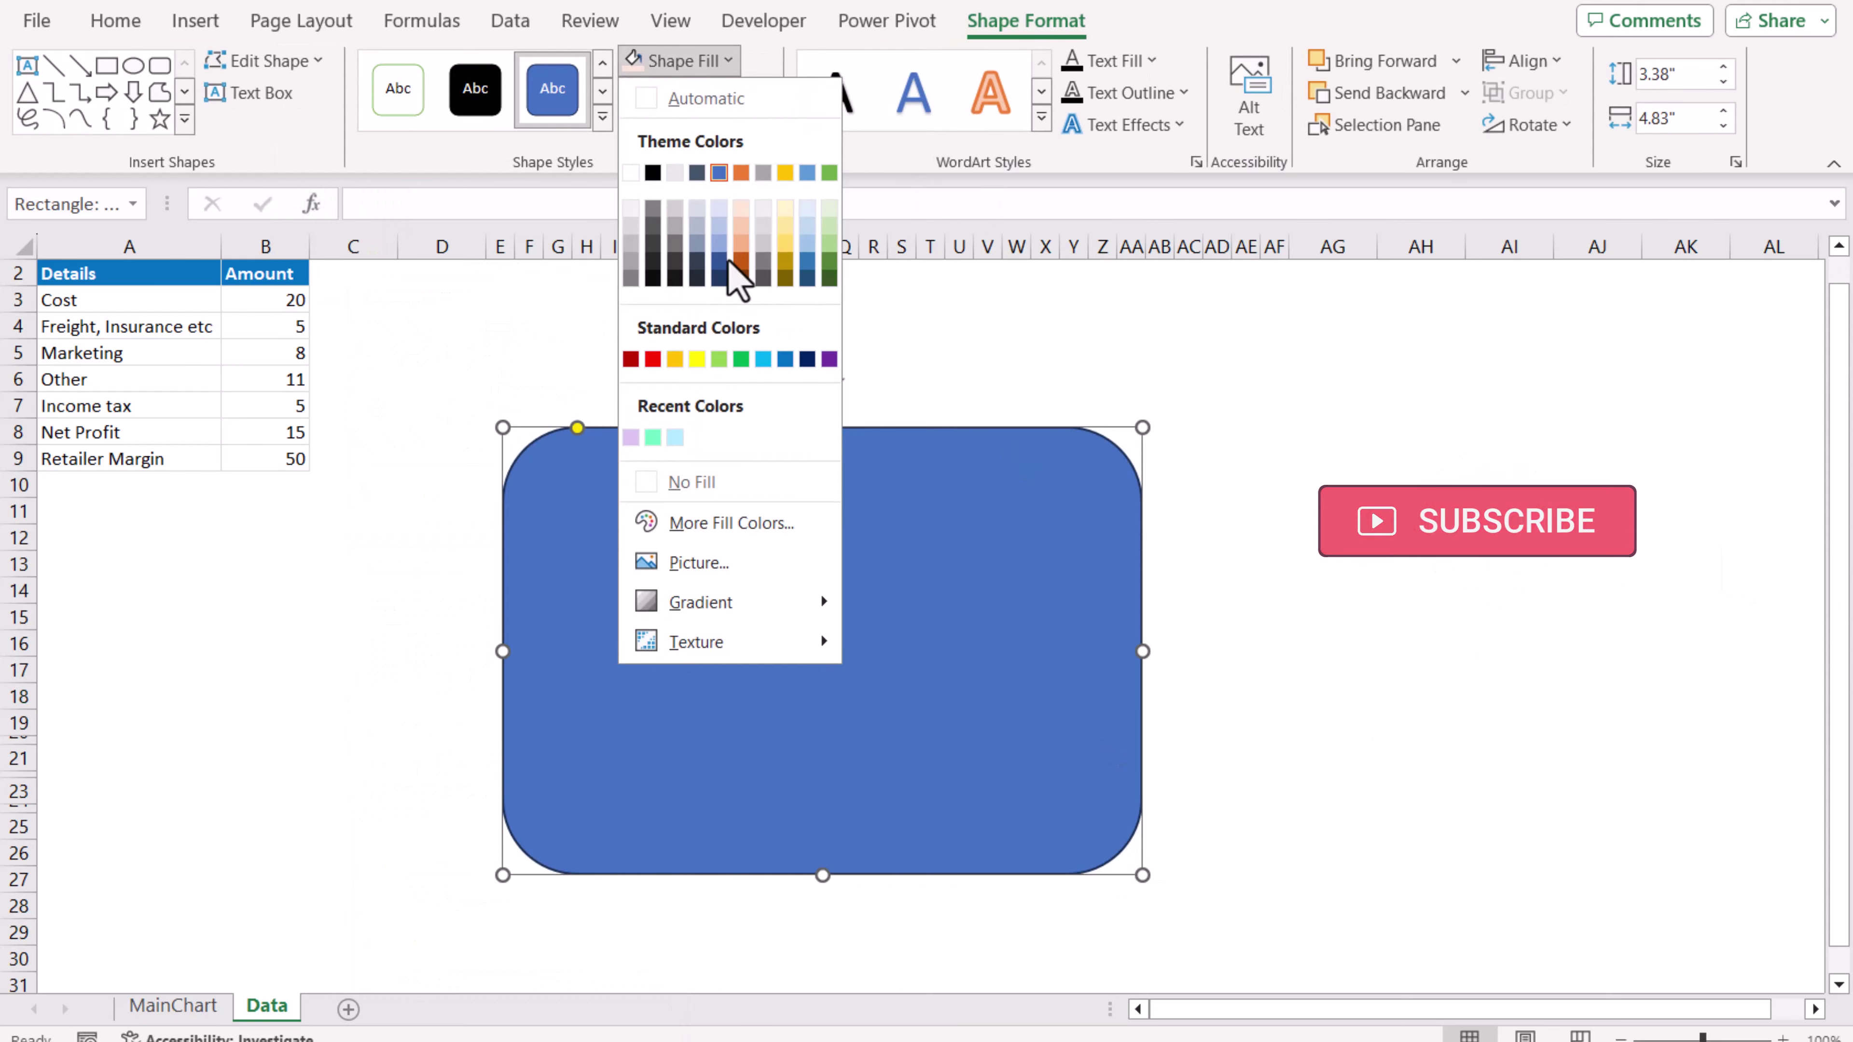
{"action": "left_click", "coordinate": [723, 483]}
{"action": "left_click", "coordinate": [722, 92]}
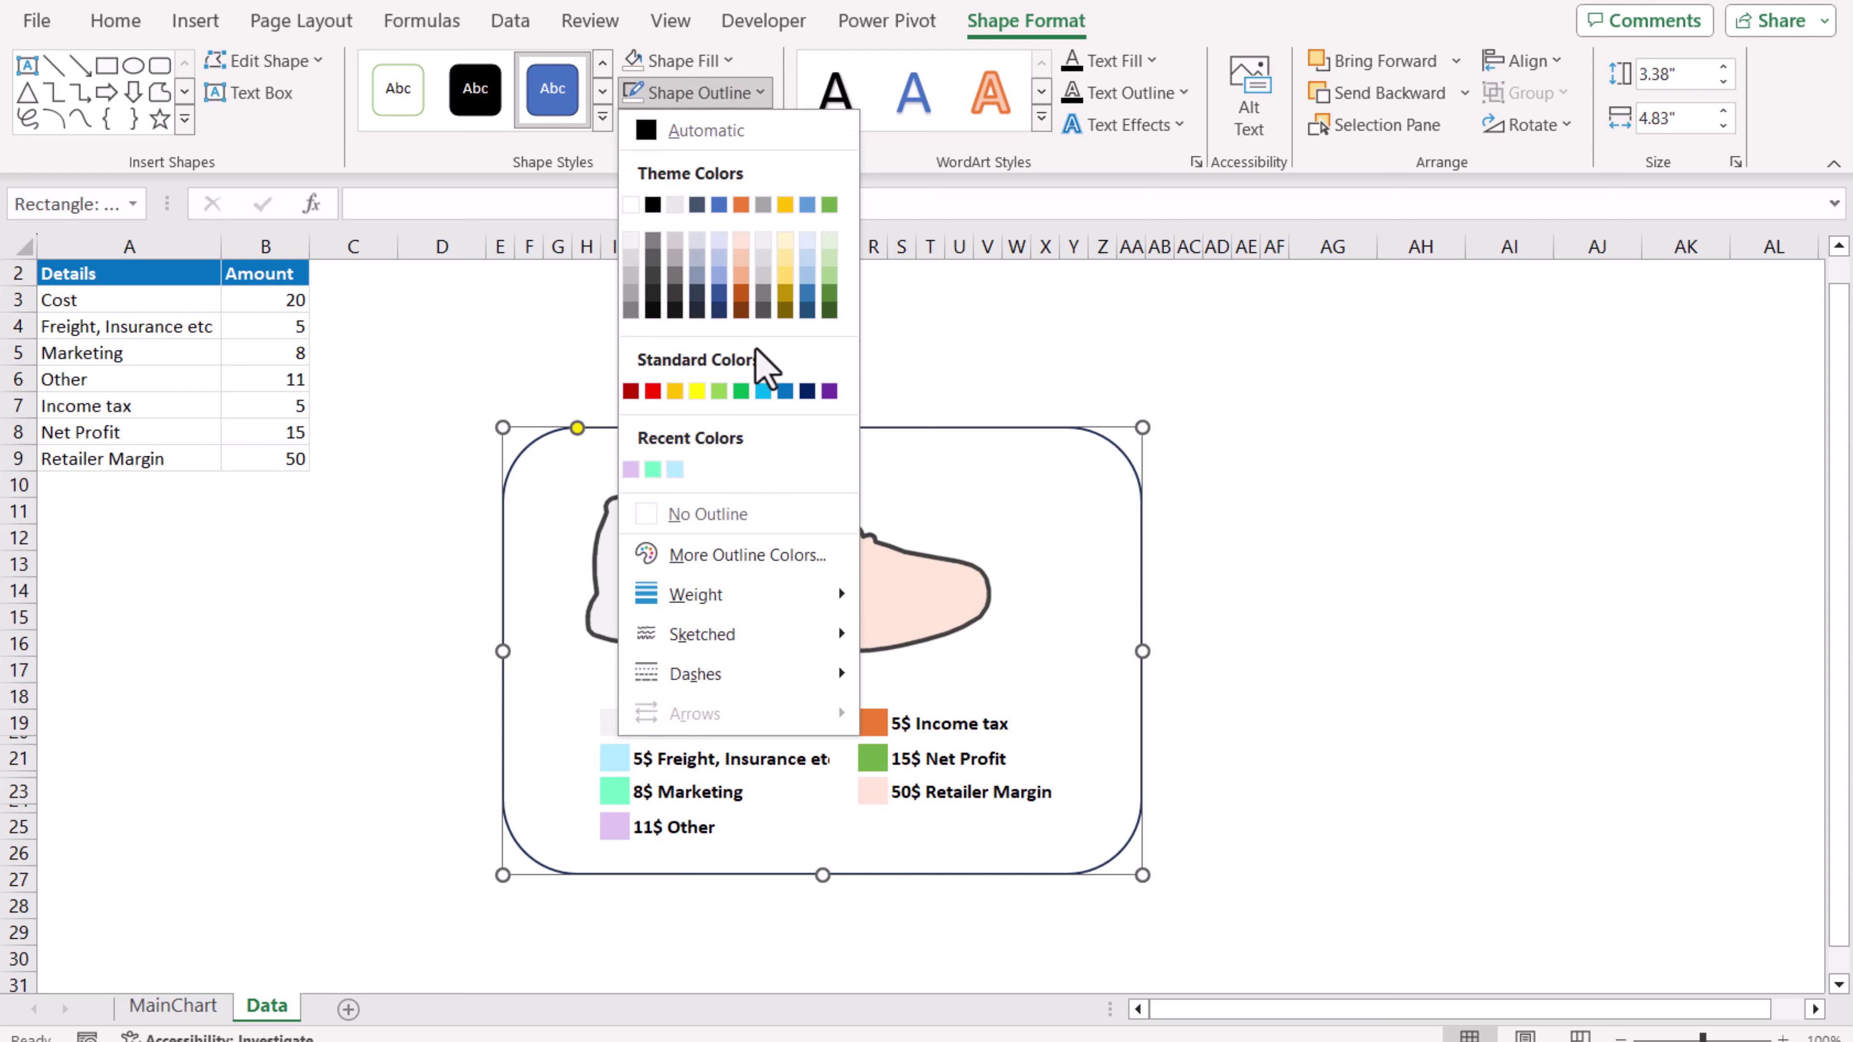
{"action": "left_click", "coordinate": [763, 391]}
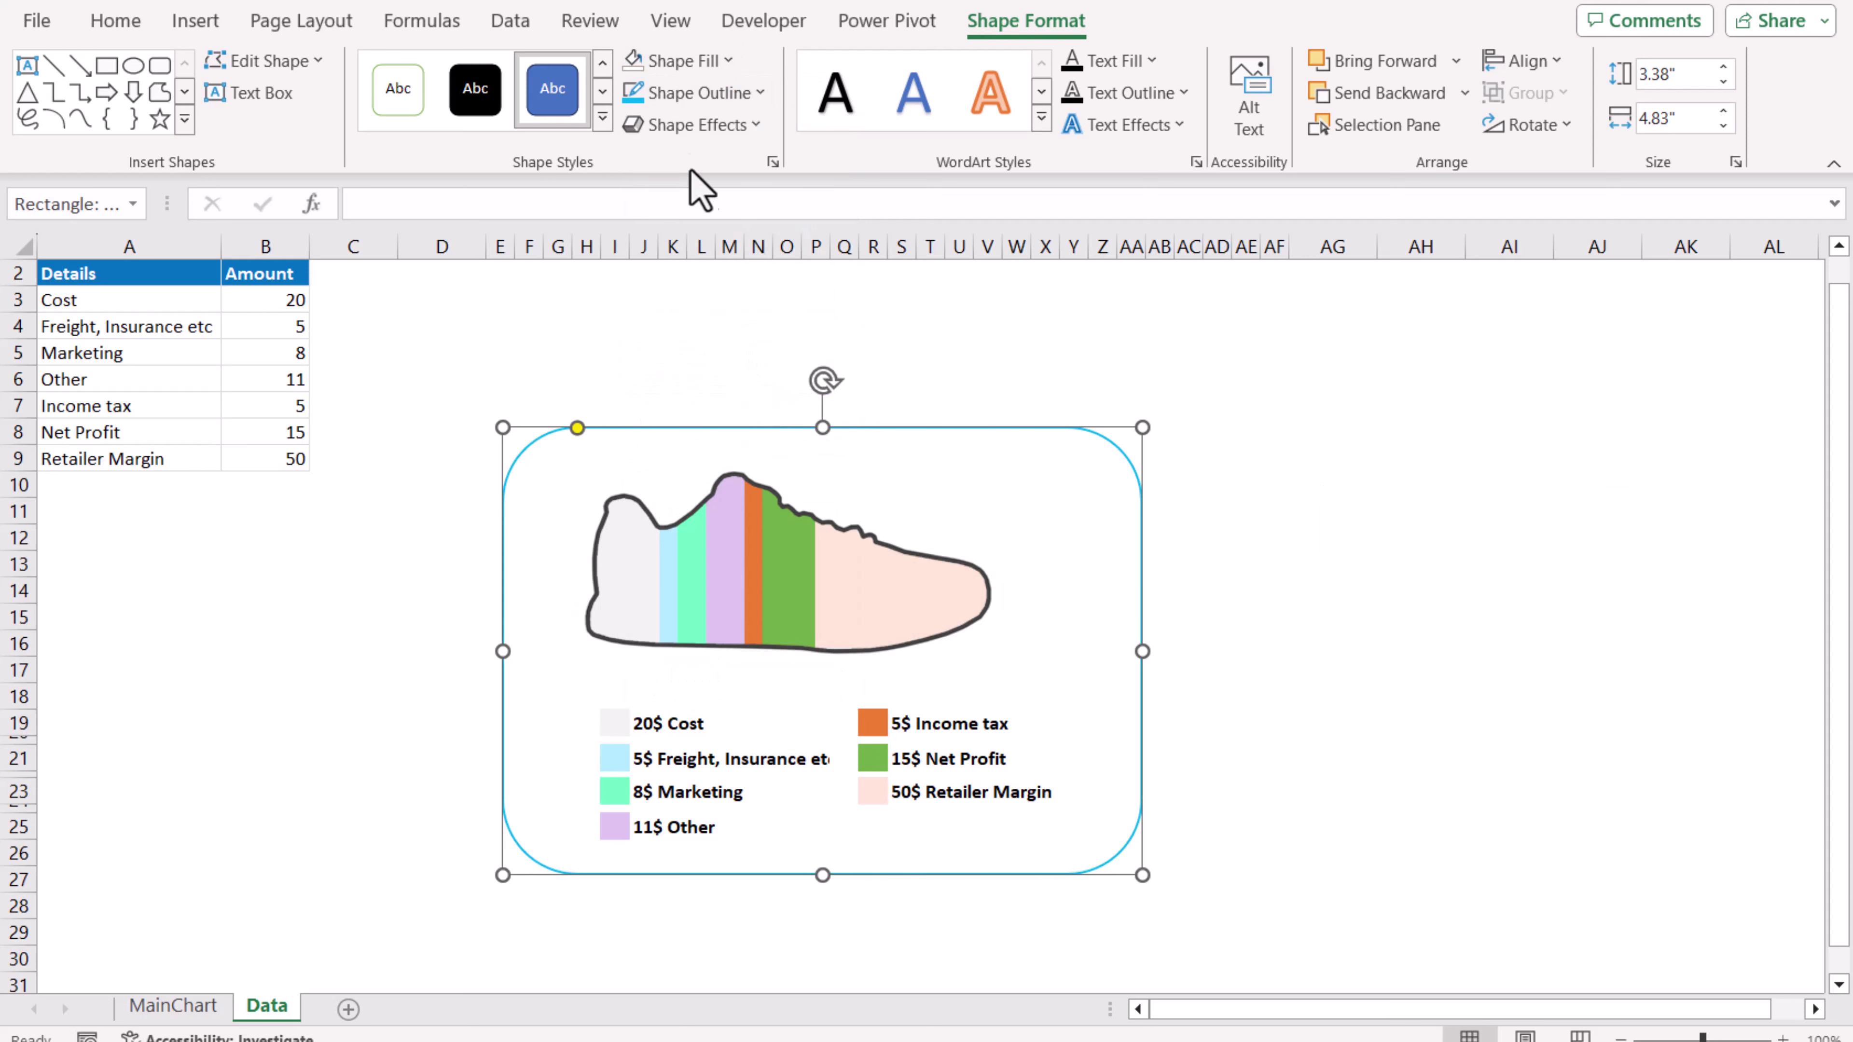
{"action": "left_click", "coordinate": [702, 92]}
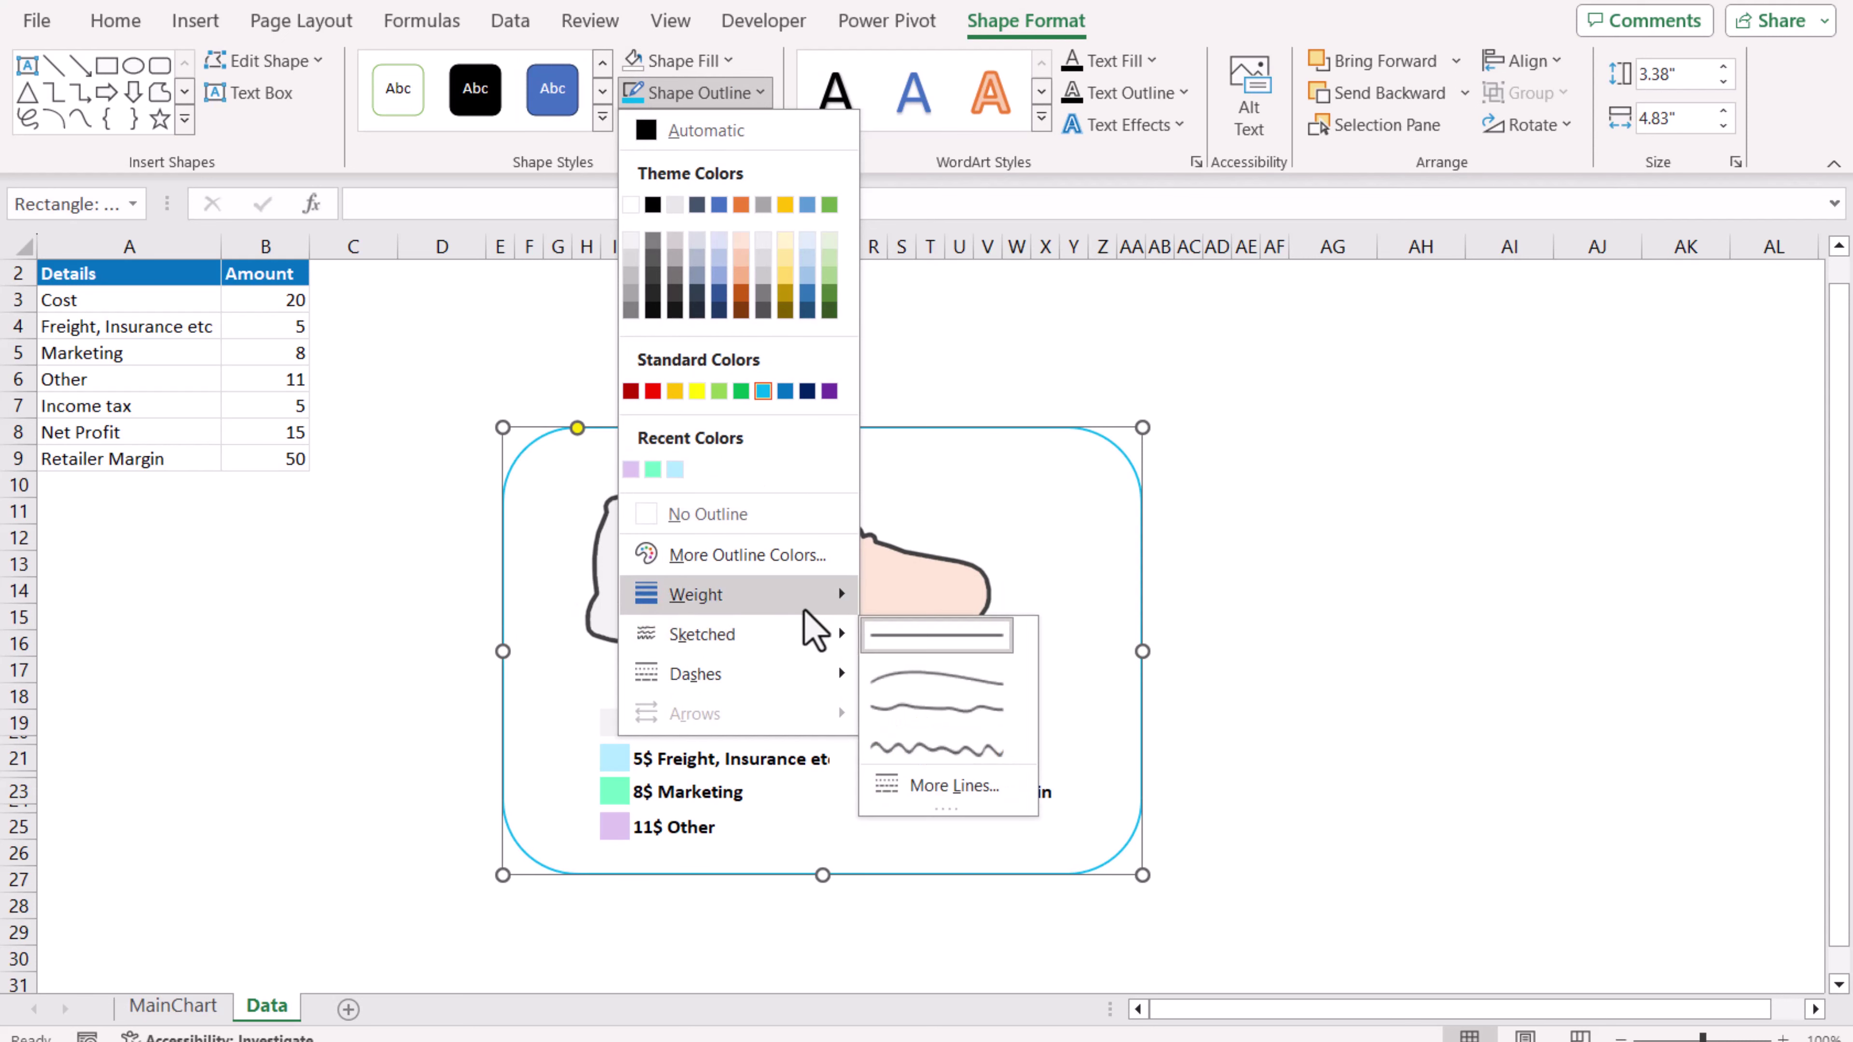
{"action": "mouse_move", "coordinate": [805, 609]}
{"action": "left_click", "coordinate": [985, 767]}
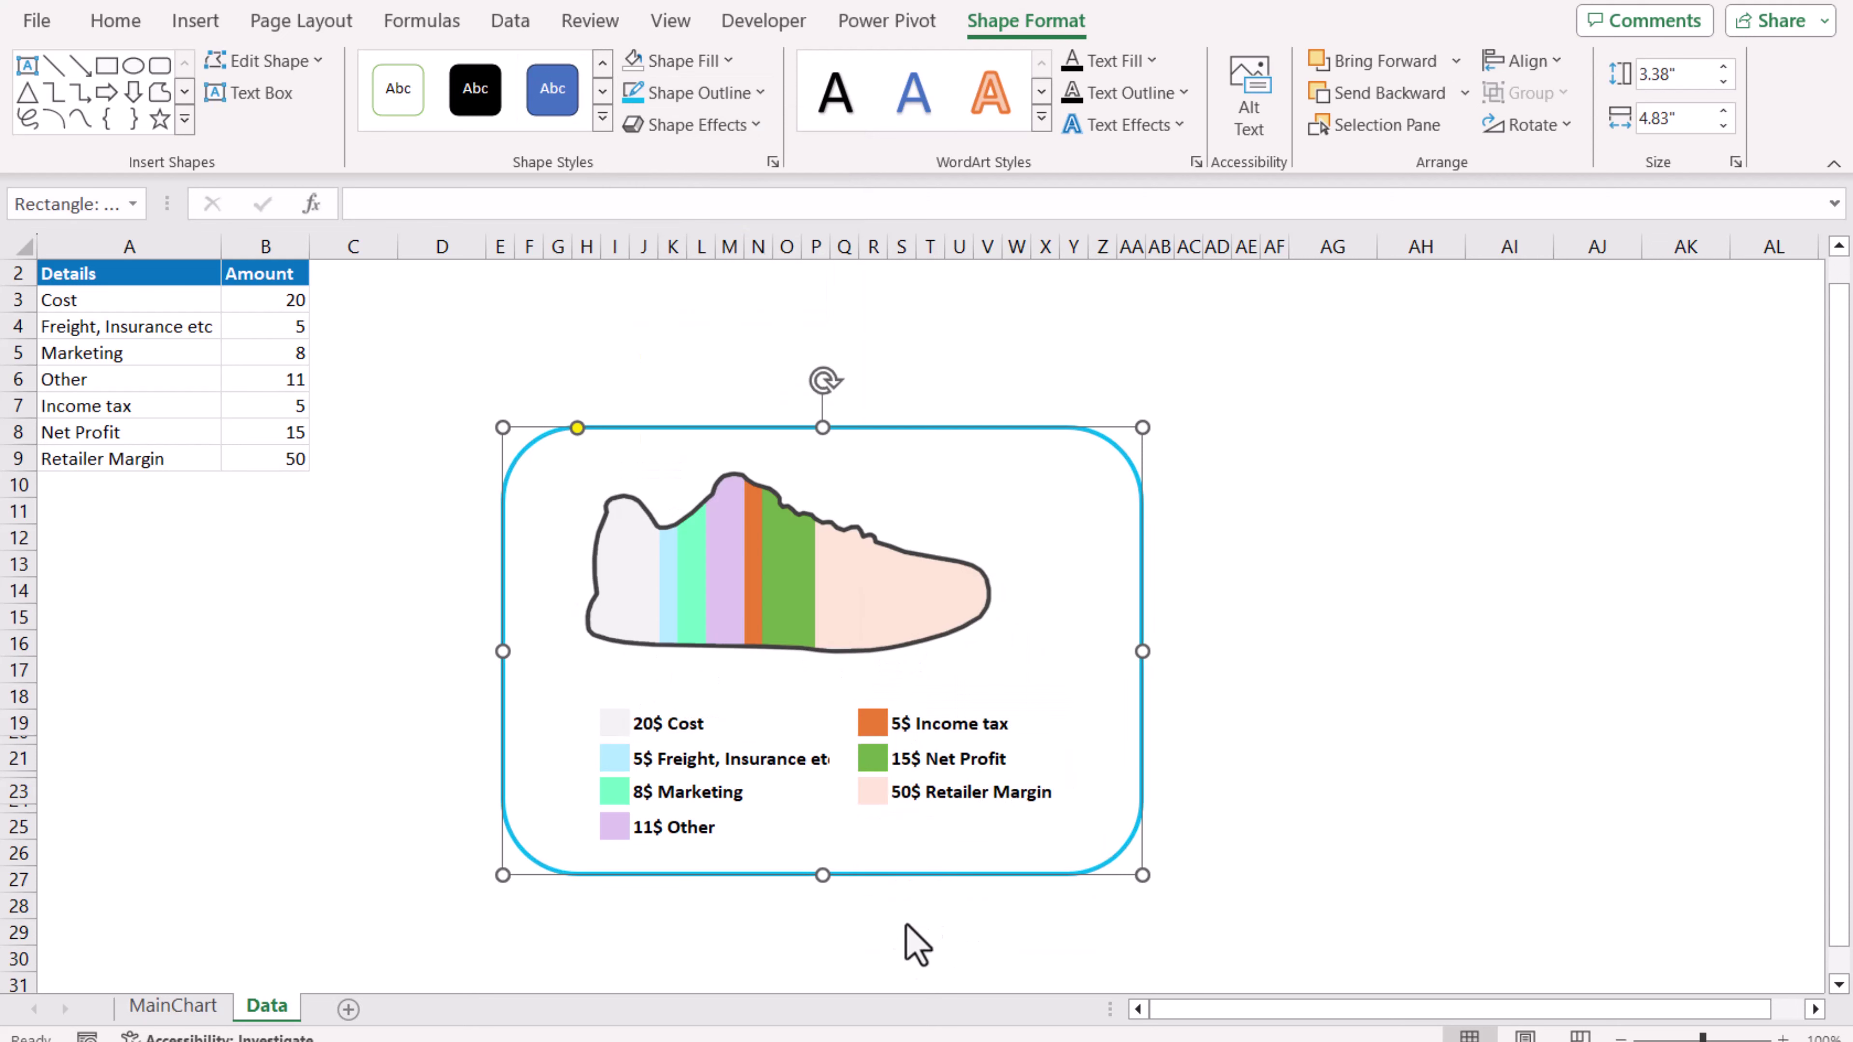
Deselect the rectangle by clicking an empty cell to the right of the frame.
{"action": "left_click", "coordinate": [1217, 485]}
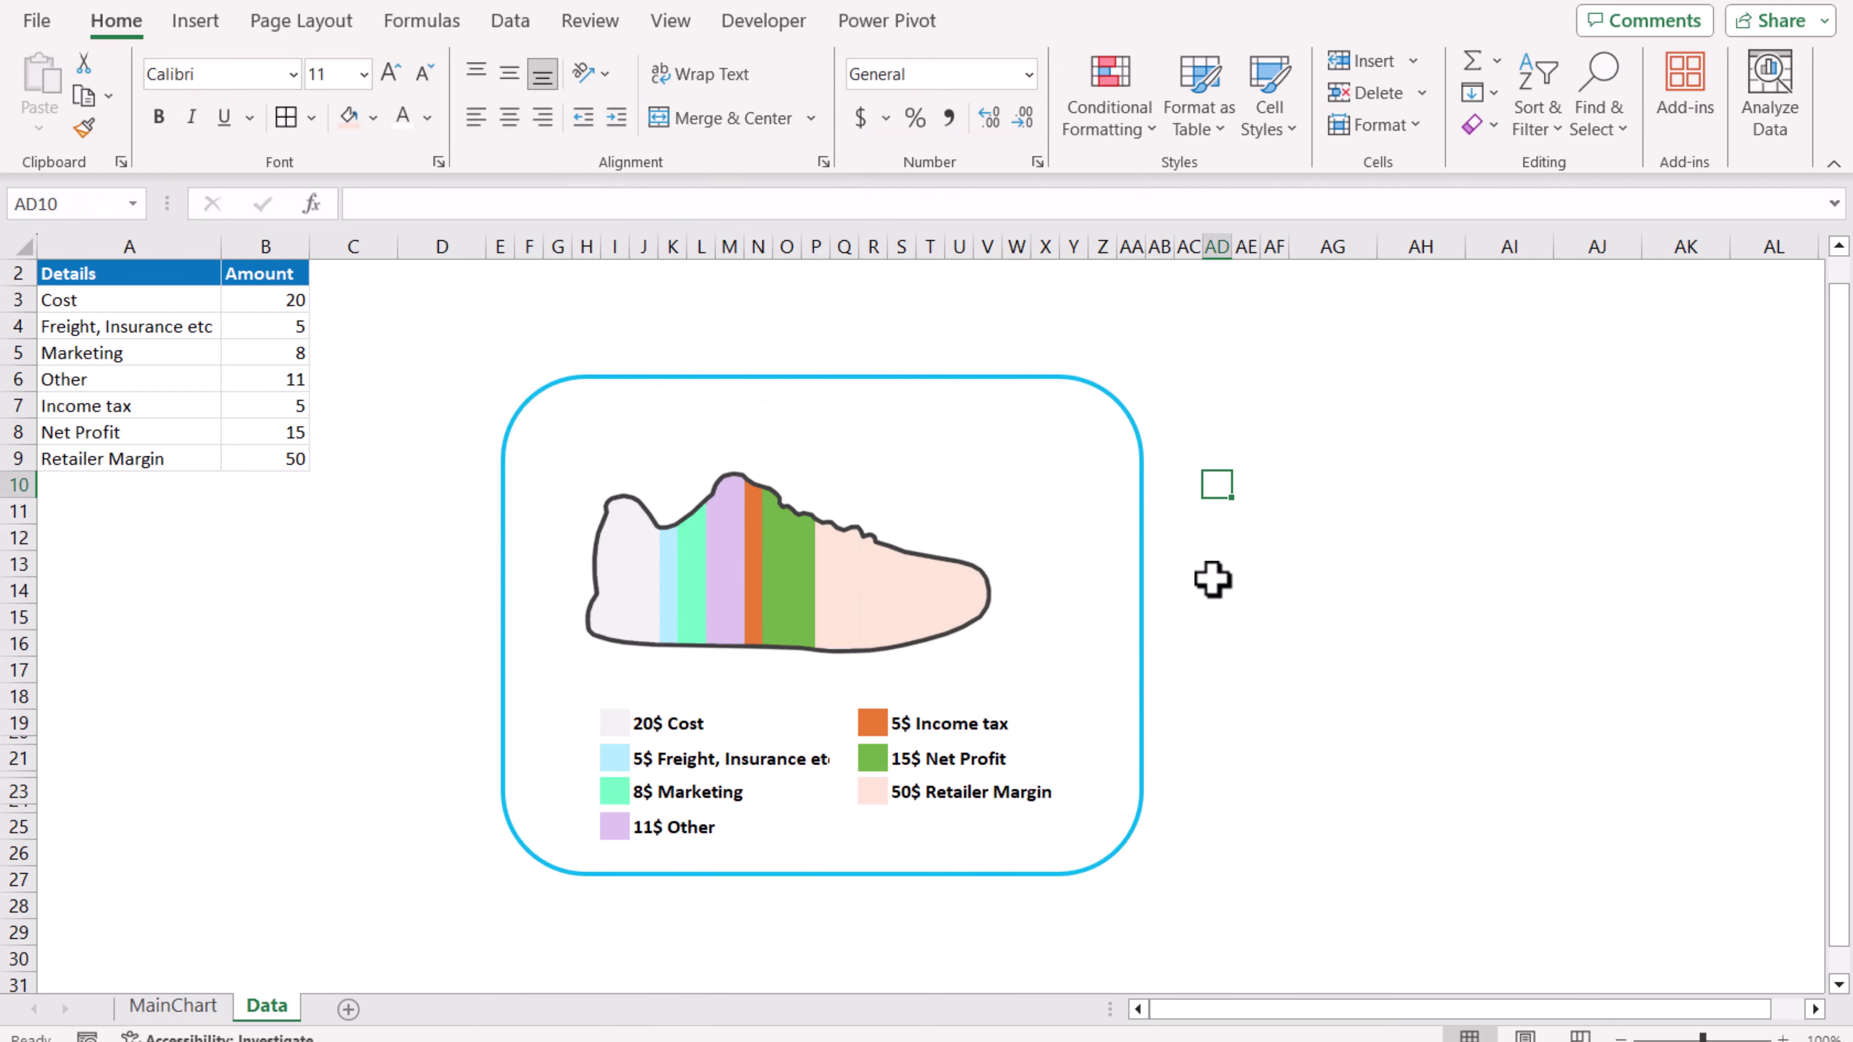